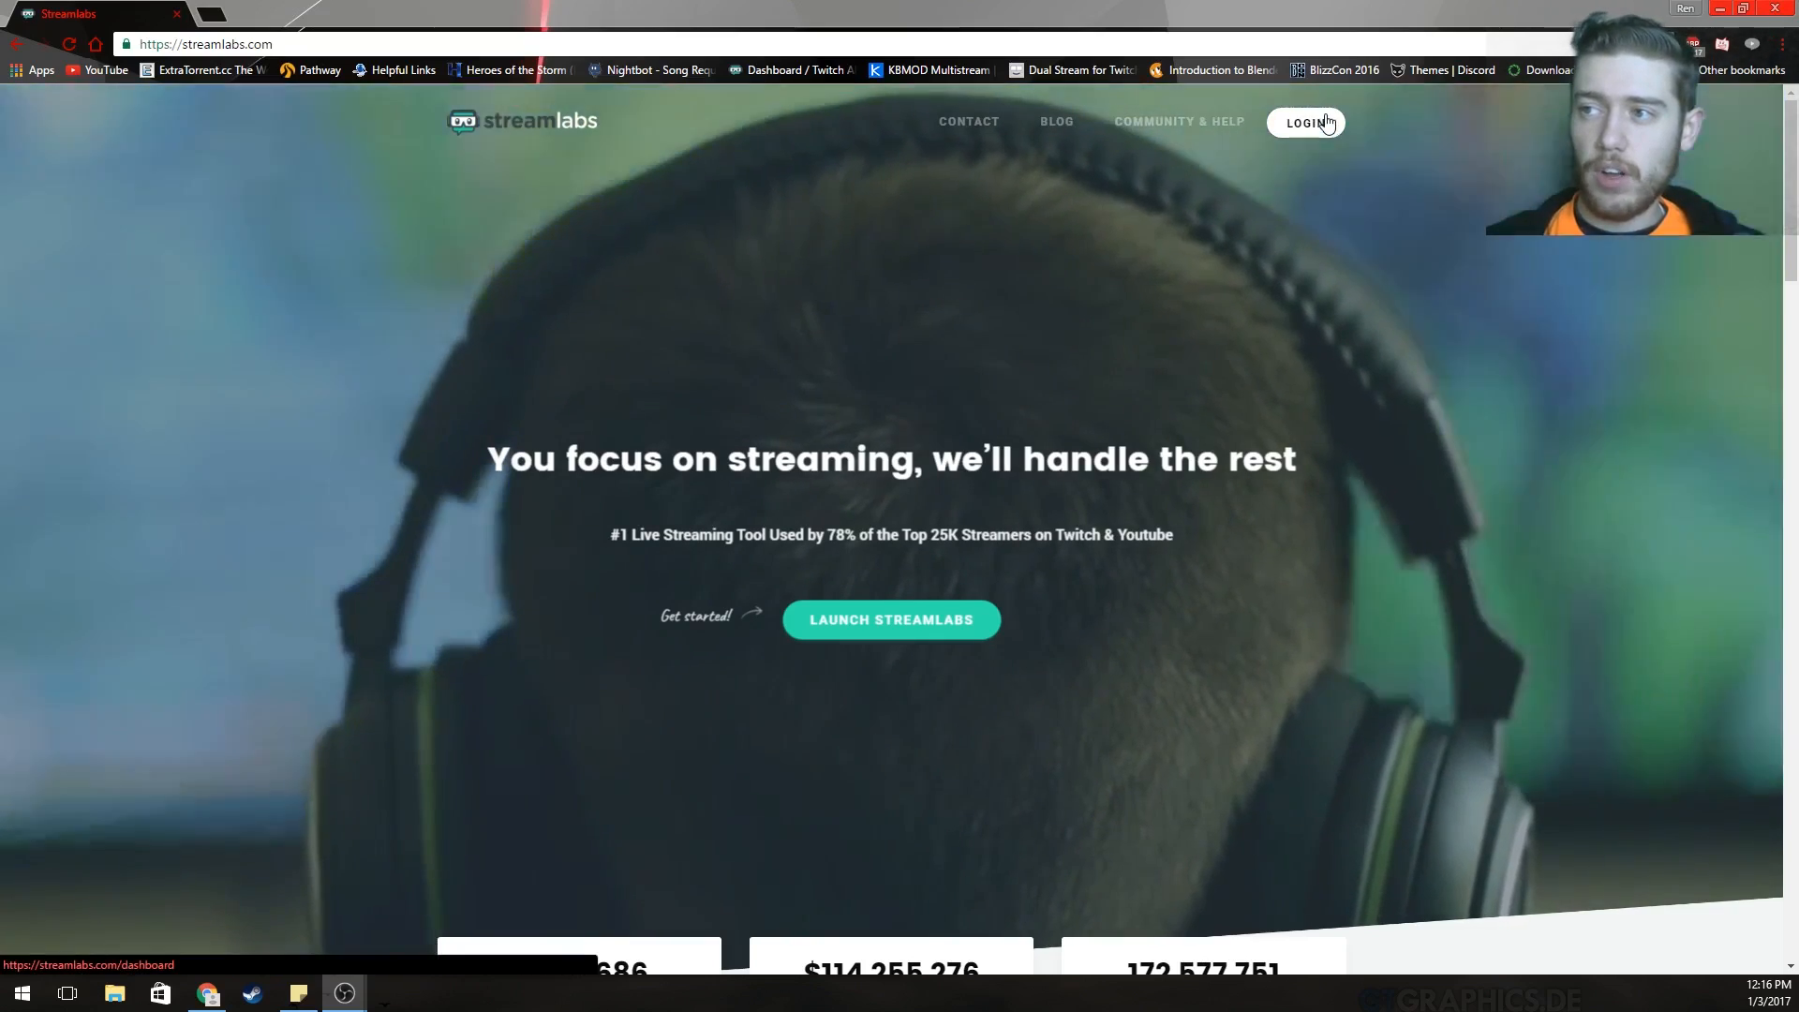
Log in to Streamlabs and review the dashboard stats: 0 follows, 0 donations, $0.00.
click(1322, 126)
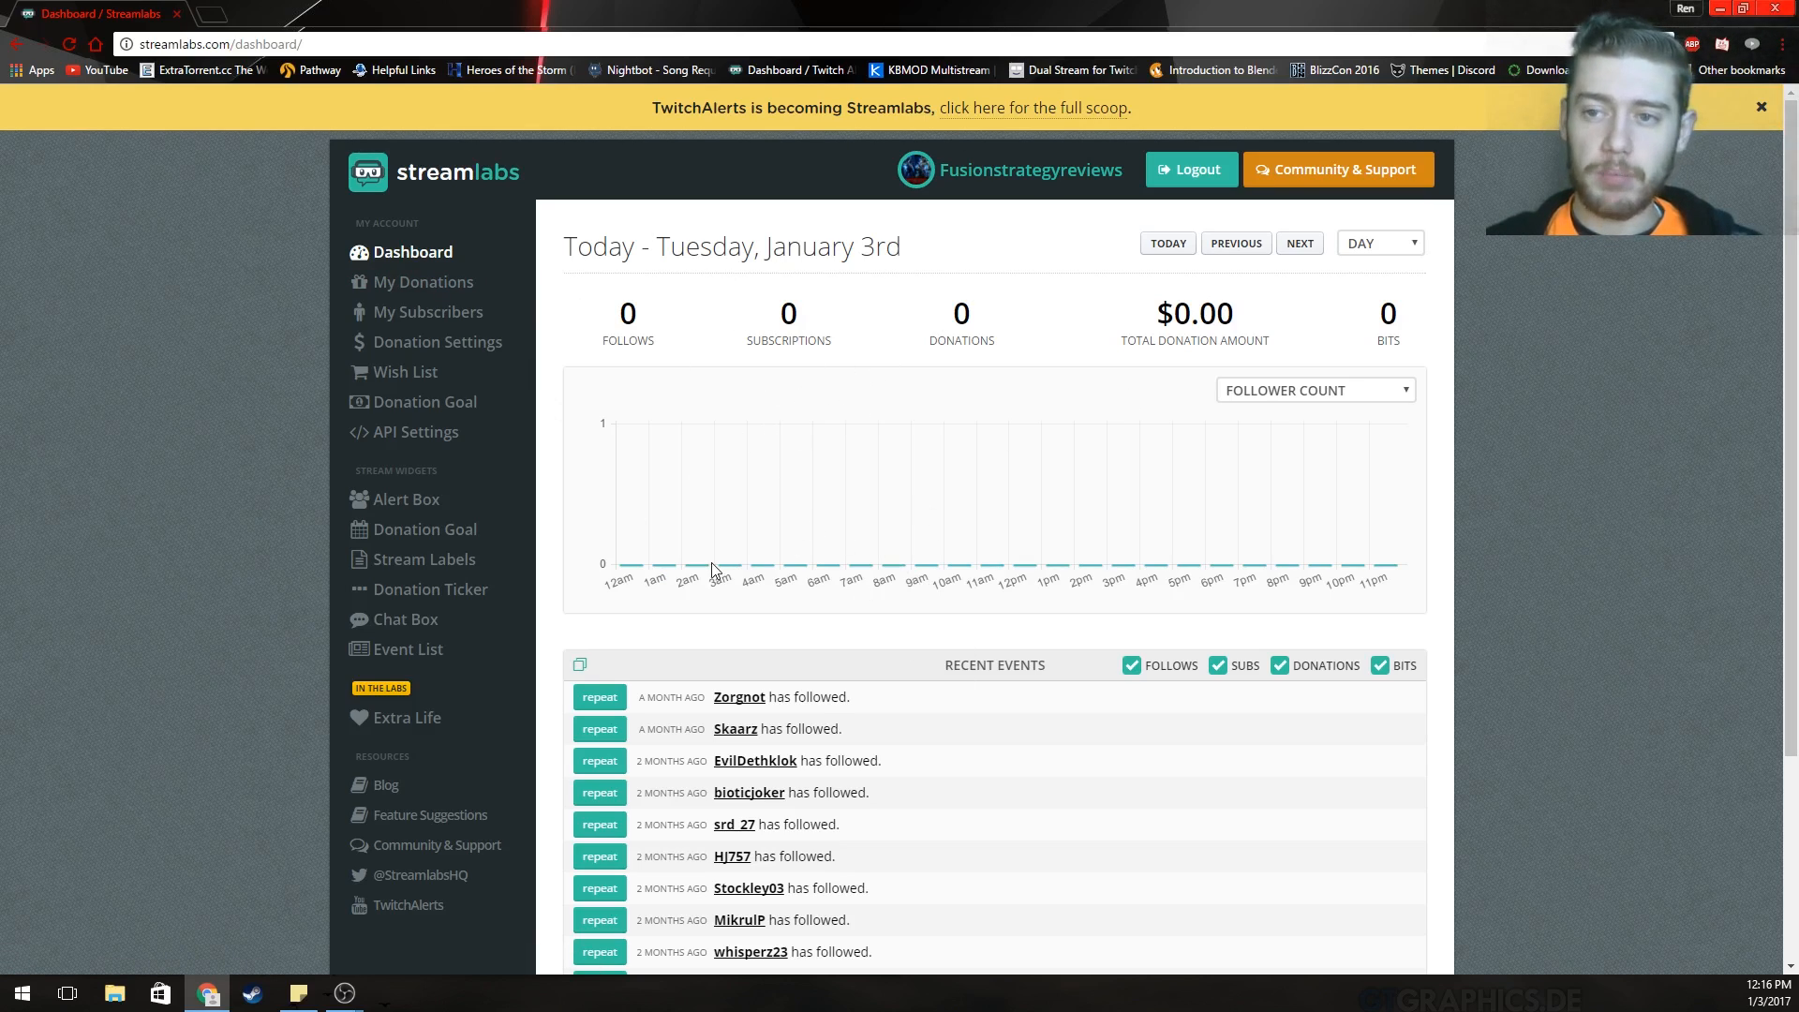
scroll(782, 873, down, 2)
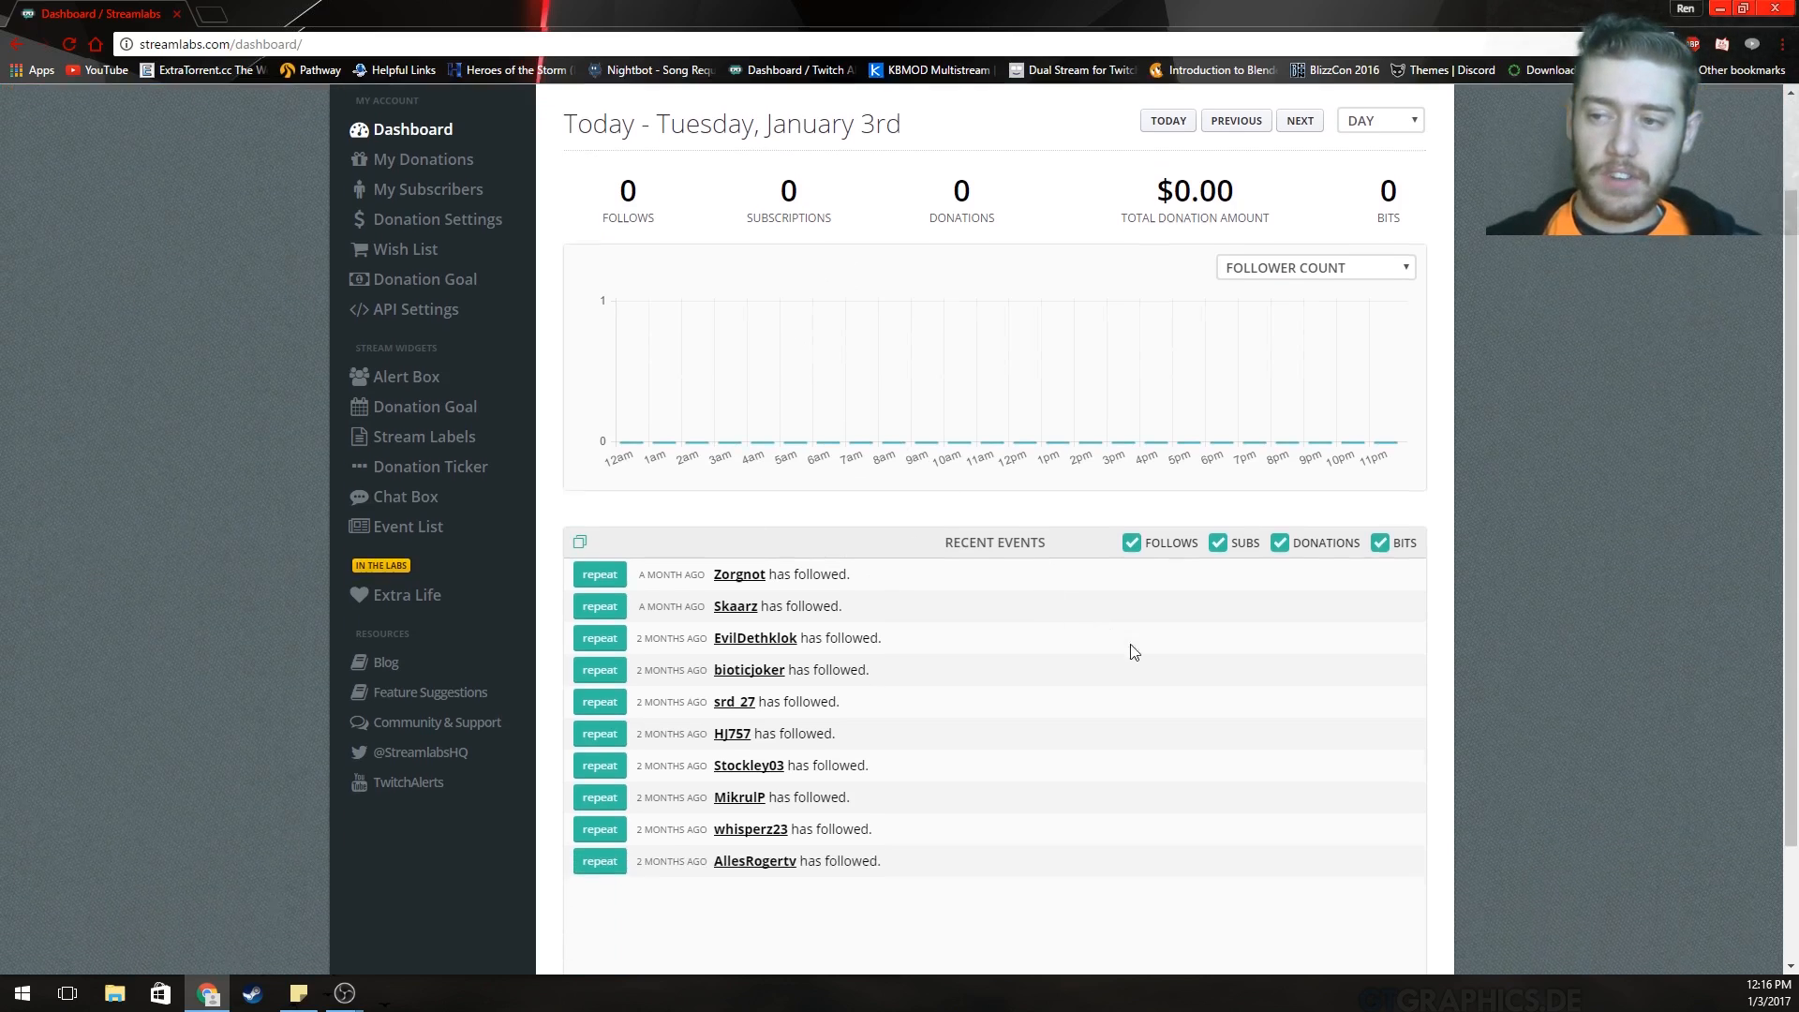
scroll(721, 446, up, 2)
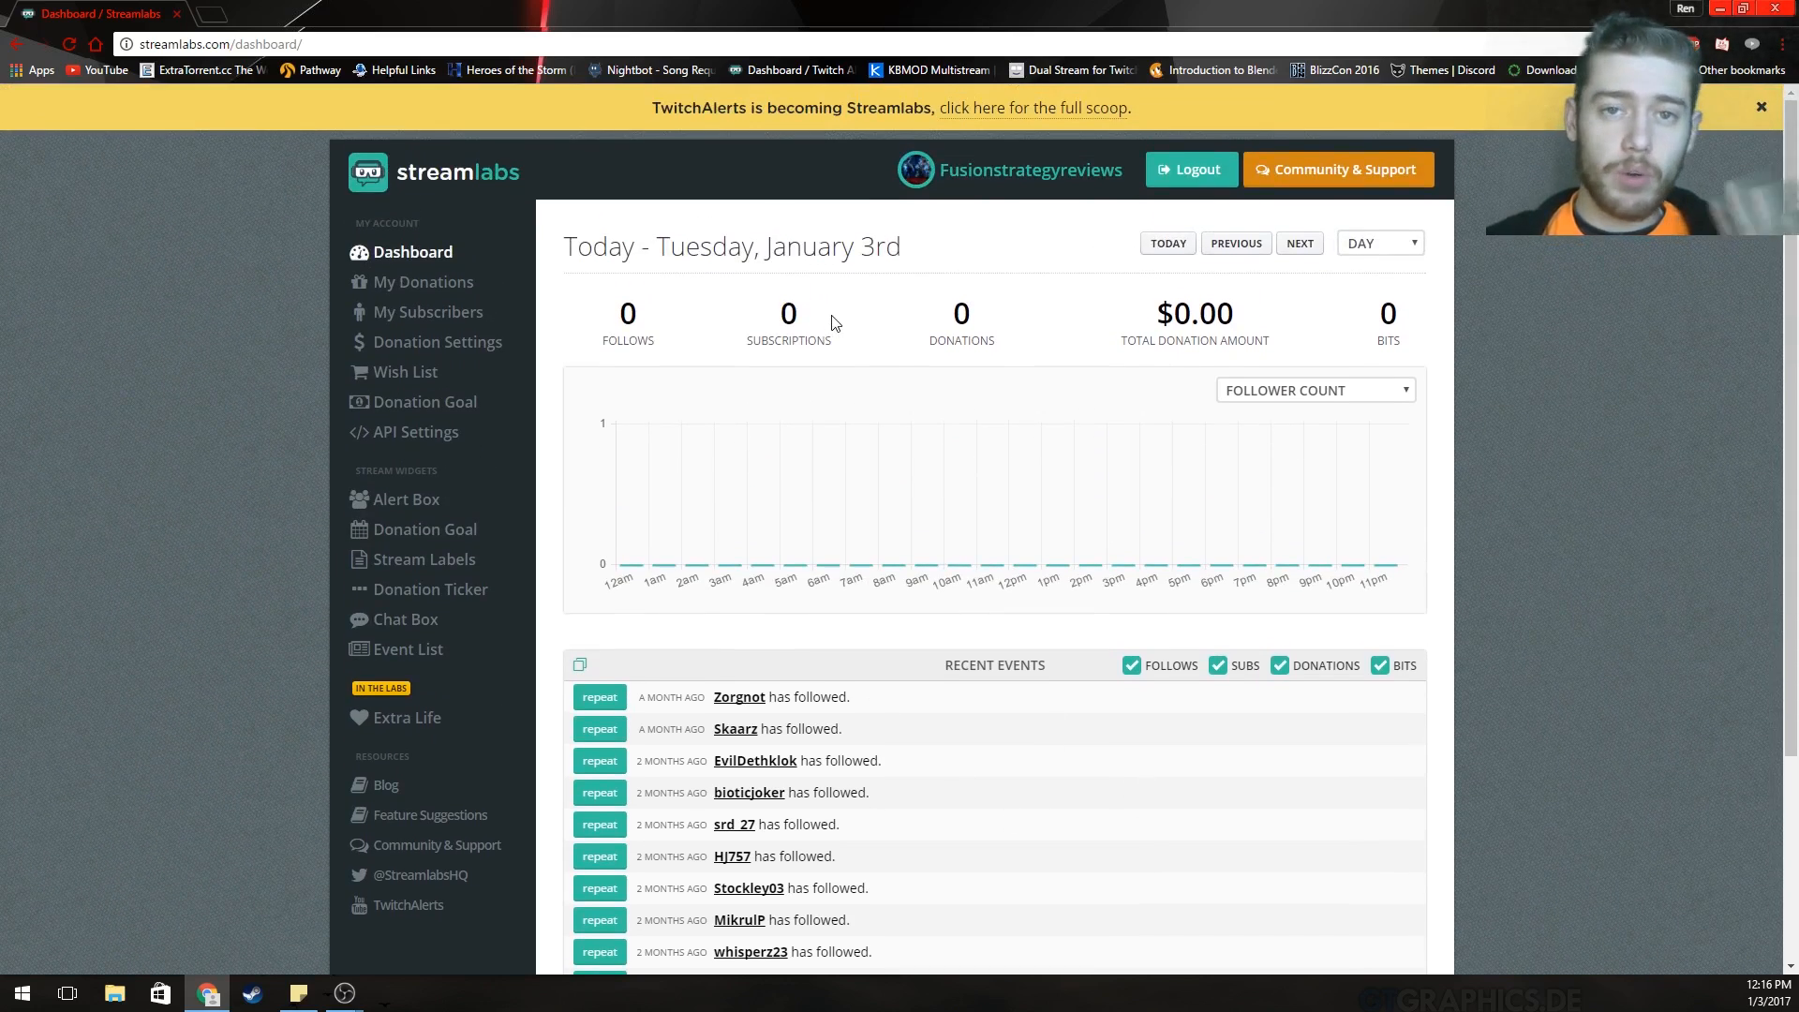
Show the Alert Box widget page, with background colour #60f5ff and a 5-second alert delay.
click(428, 503)
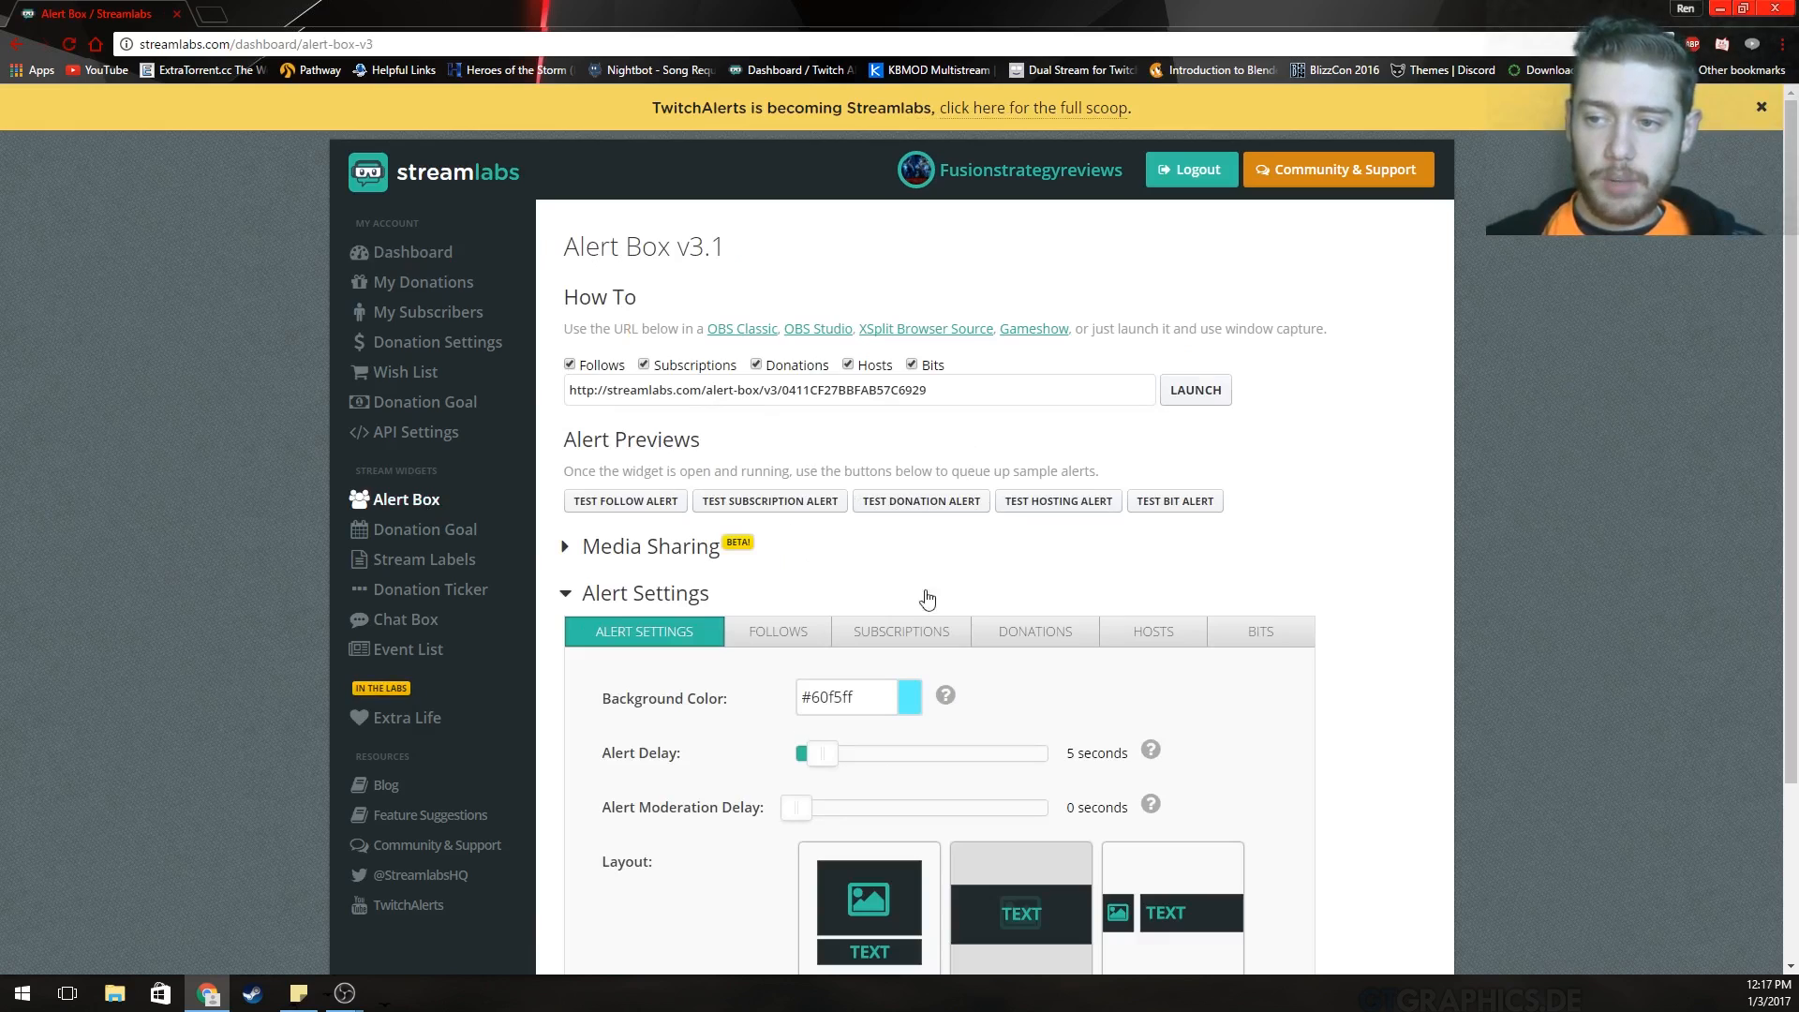
scroll(987, 413, down, 2)
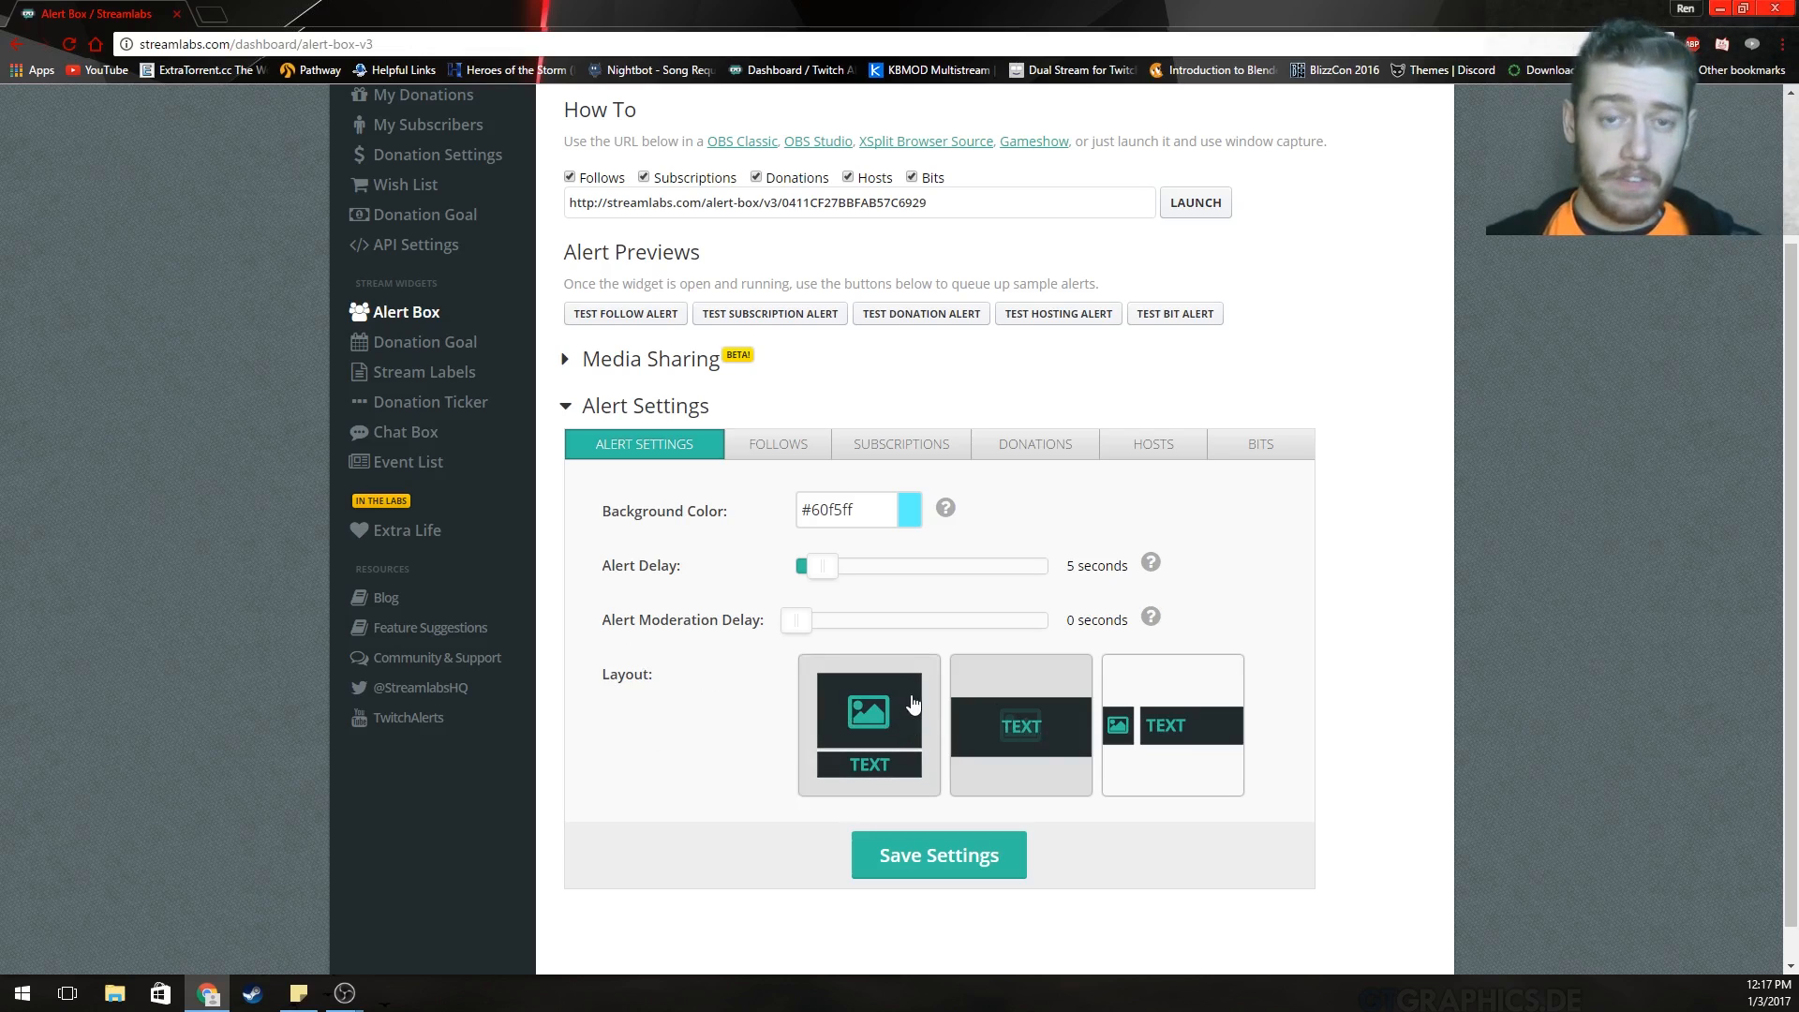
Review the follow alert: '{name} Thanks for Following!!!', Bounce animation, a GIF, level-up.mp3 at 50%.
click(749, 450)
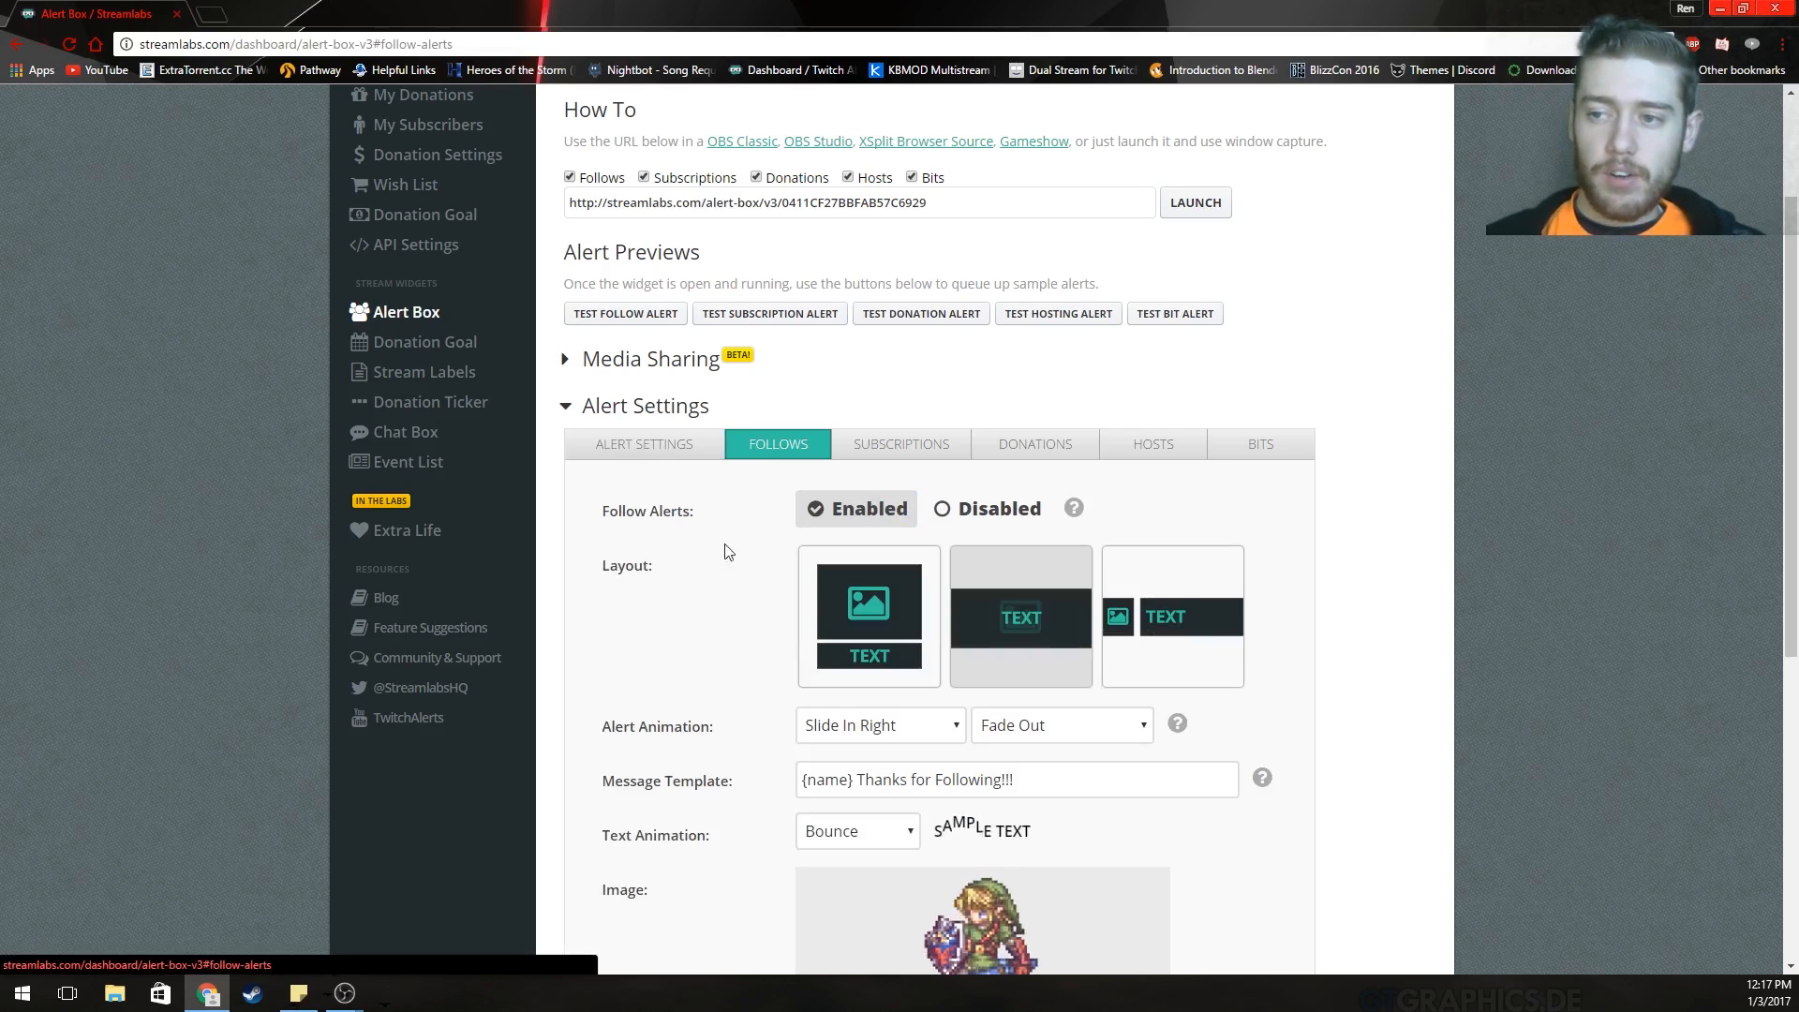
scroll(723, 550, down, 2)
scroll(731, 576, down, 2)
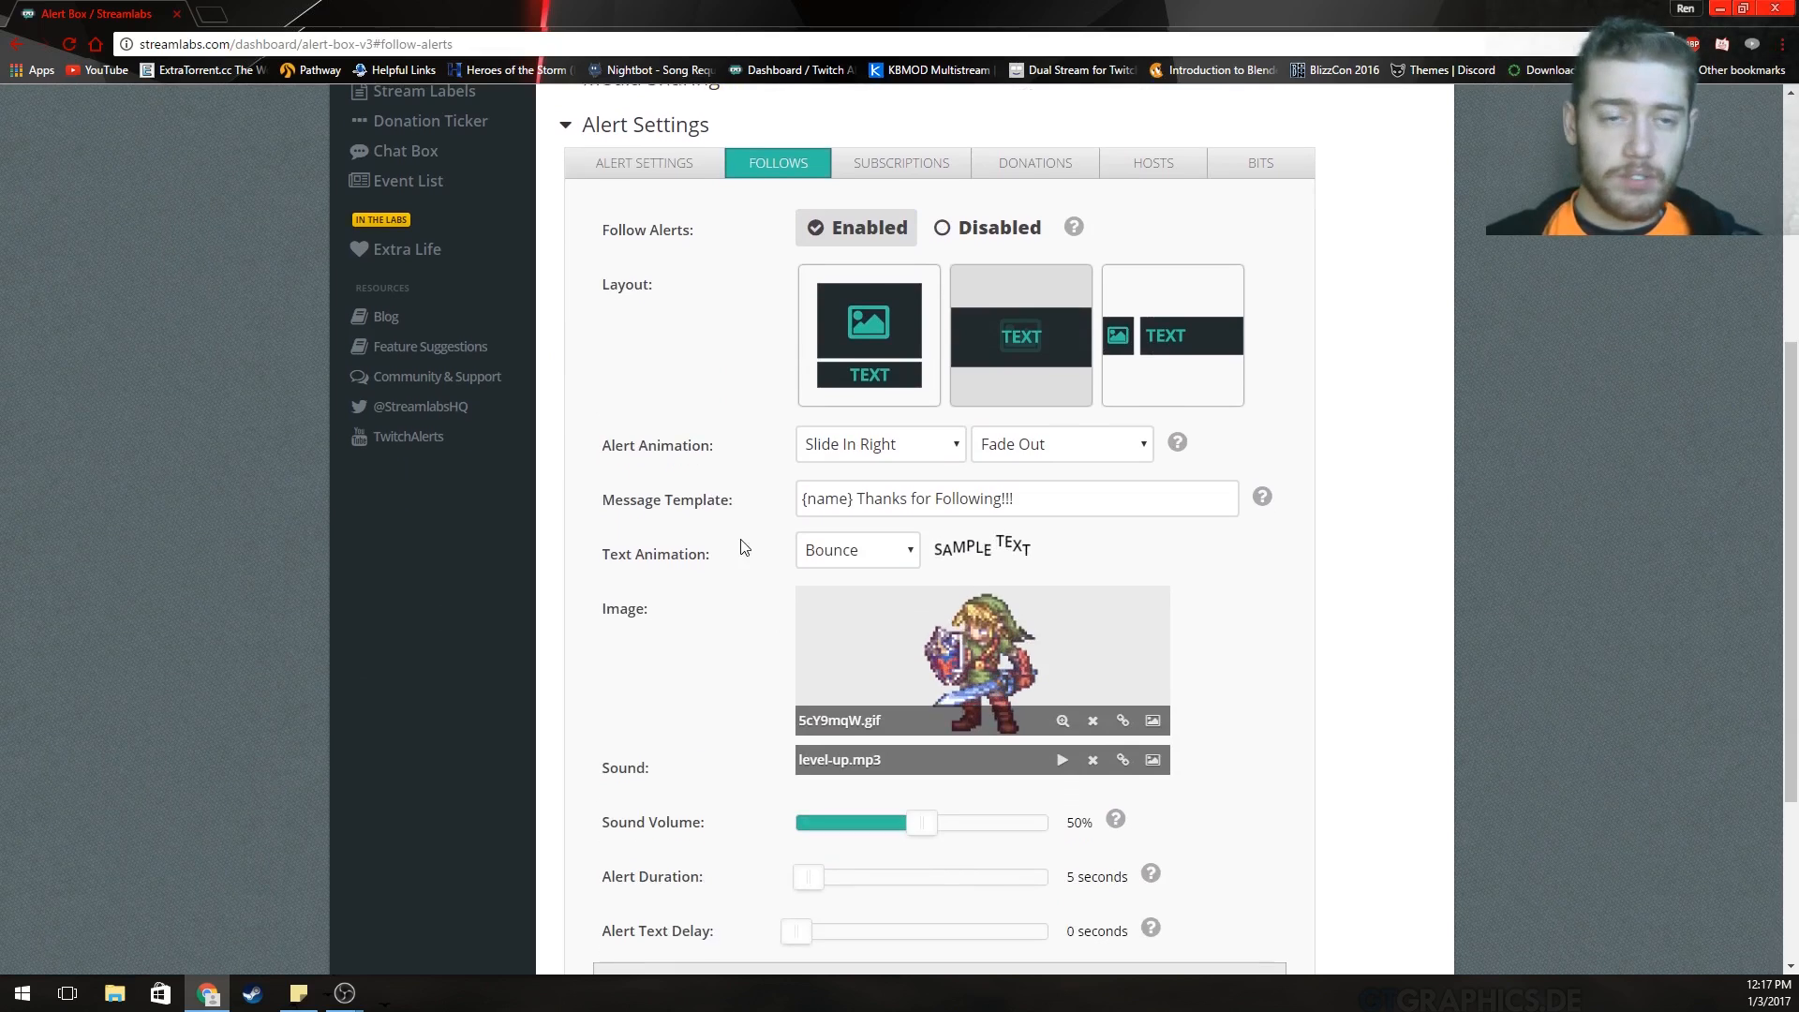
scroll(762, 450, up, 2)
scroll(761, 451, down, 1)
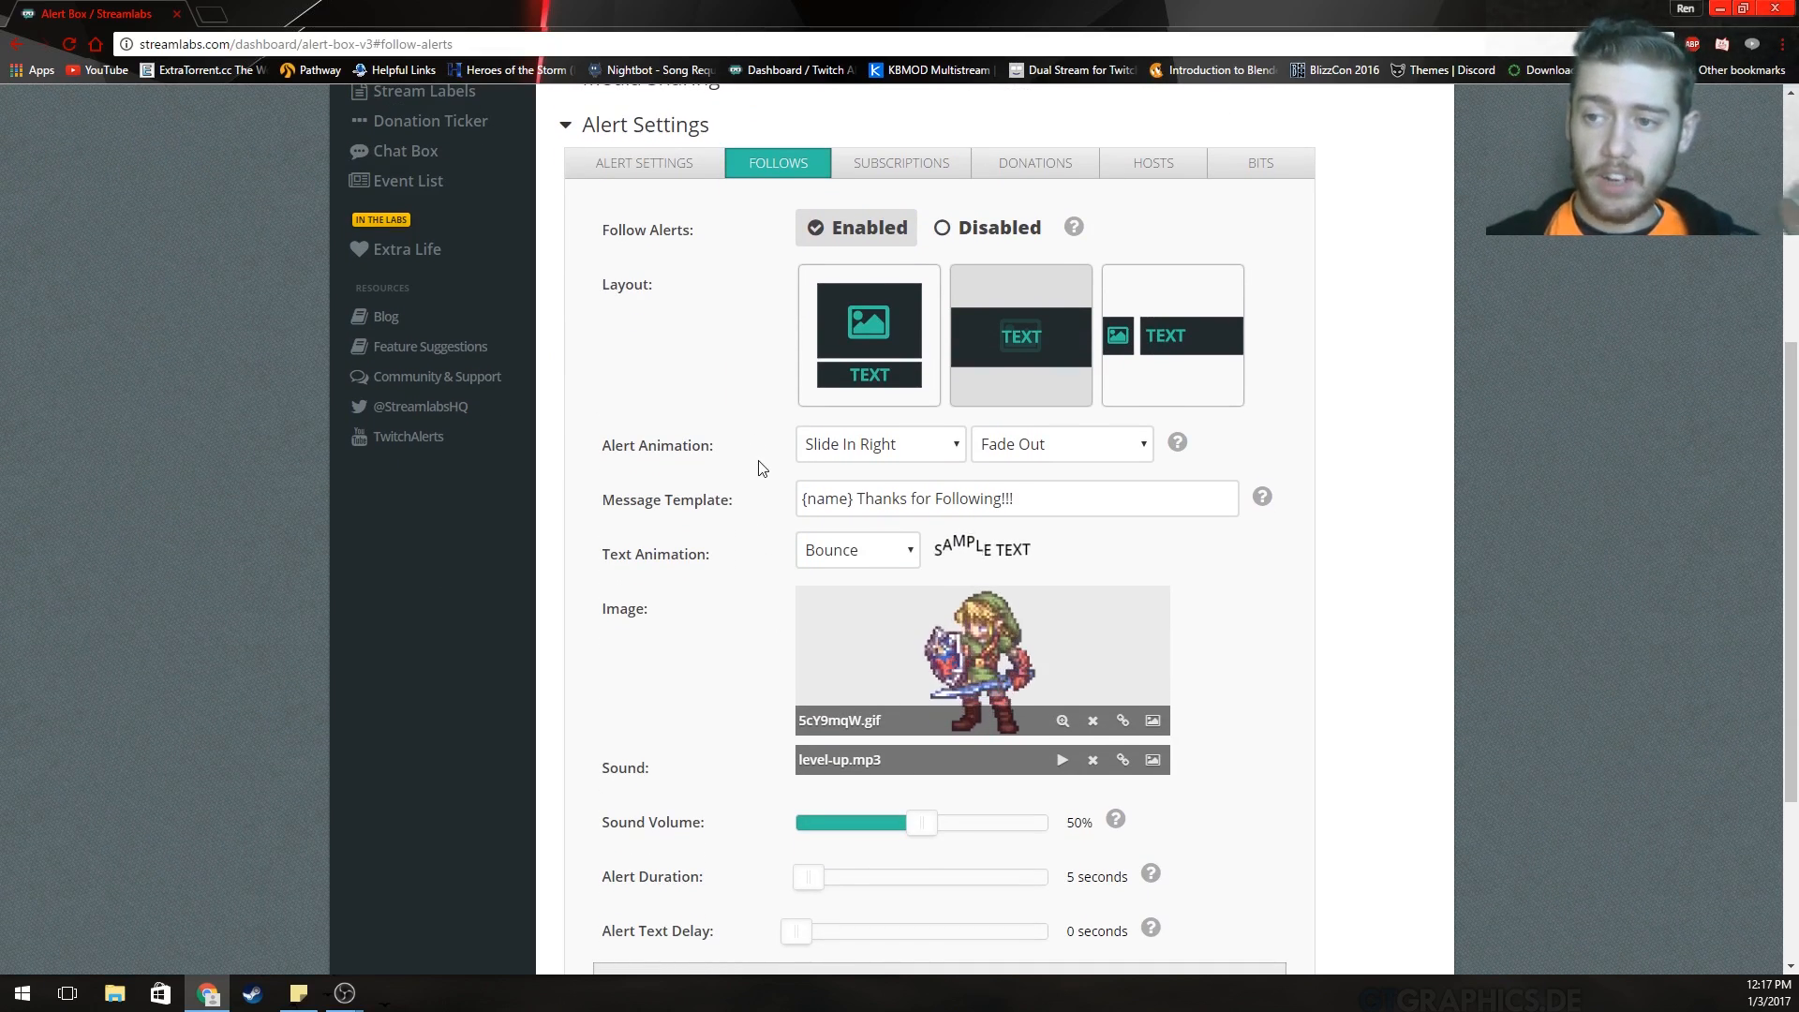
scroll(763, 431, down, 1)
scroll(765, 424, up, 2)
scroll(764, 427, down, 1)
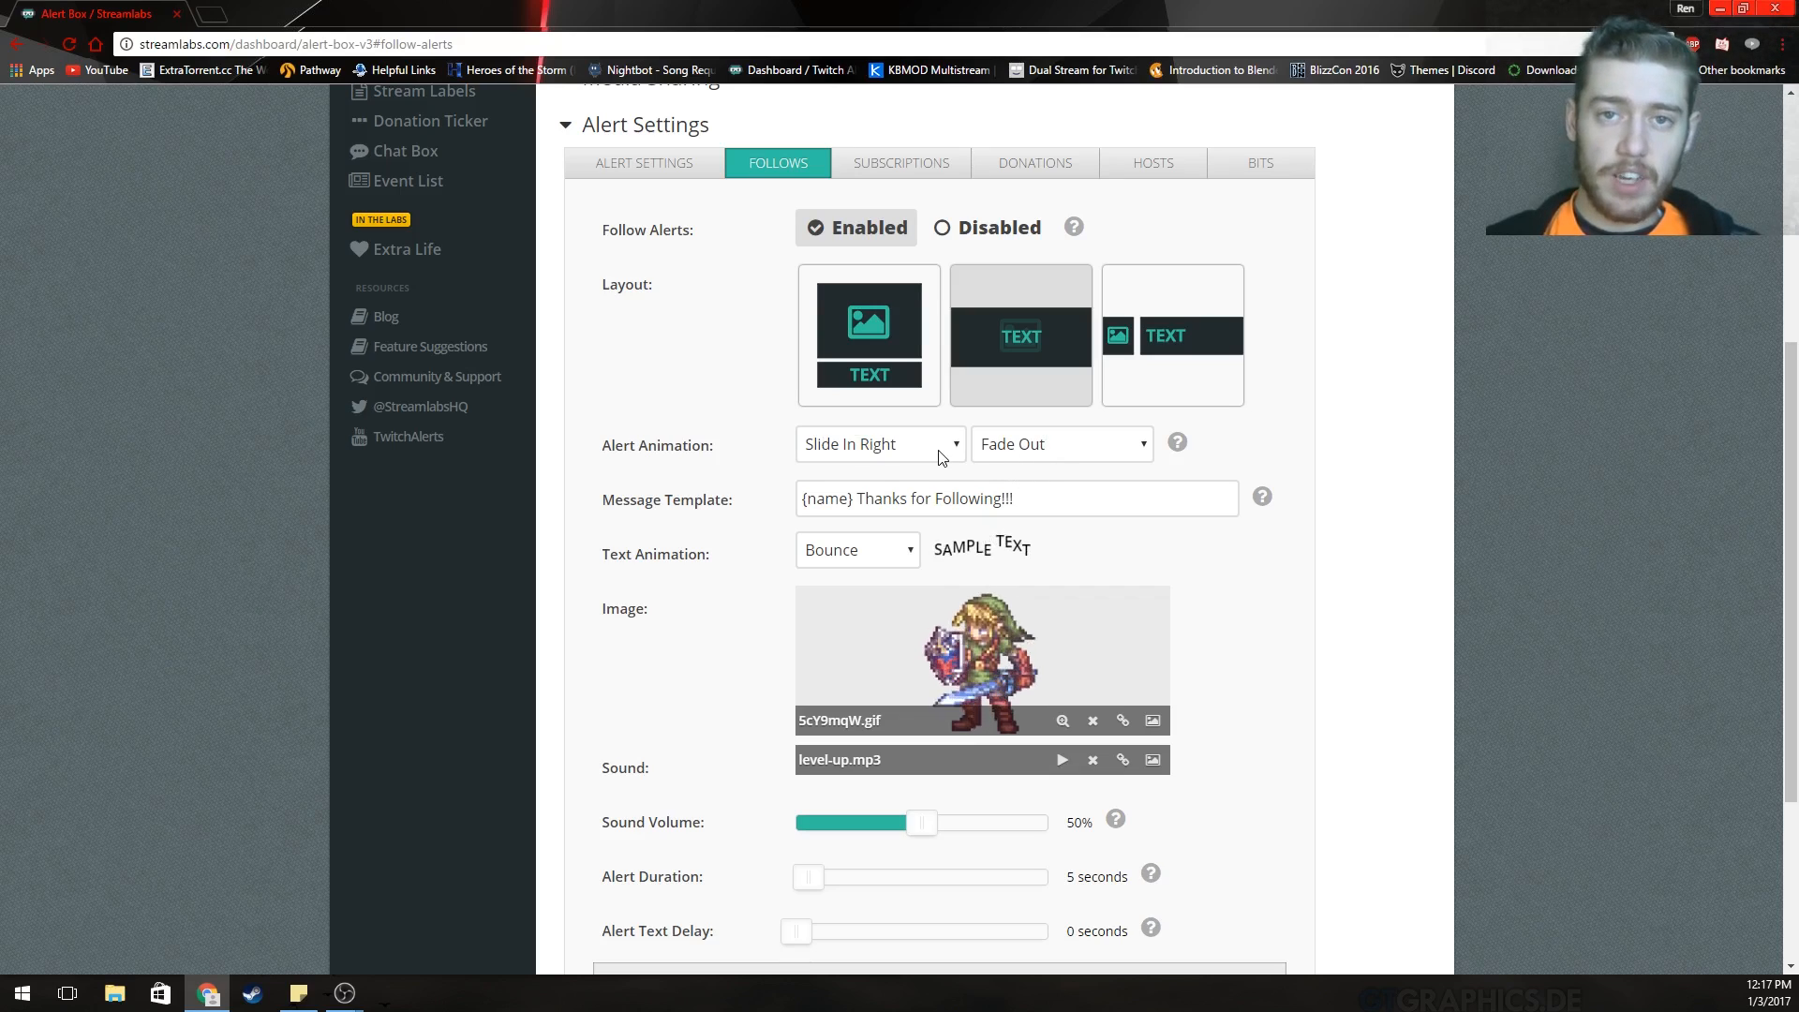
scroll(892, 511, down, 2)
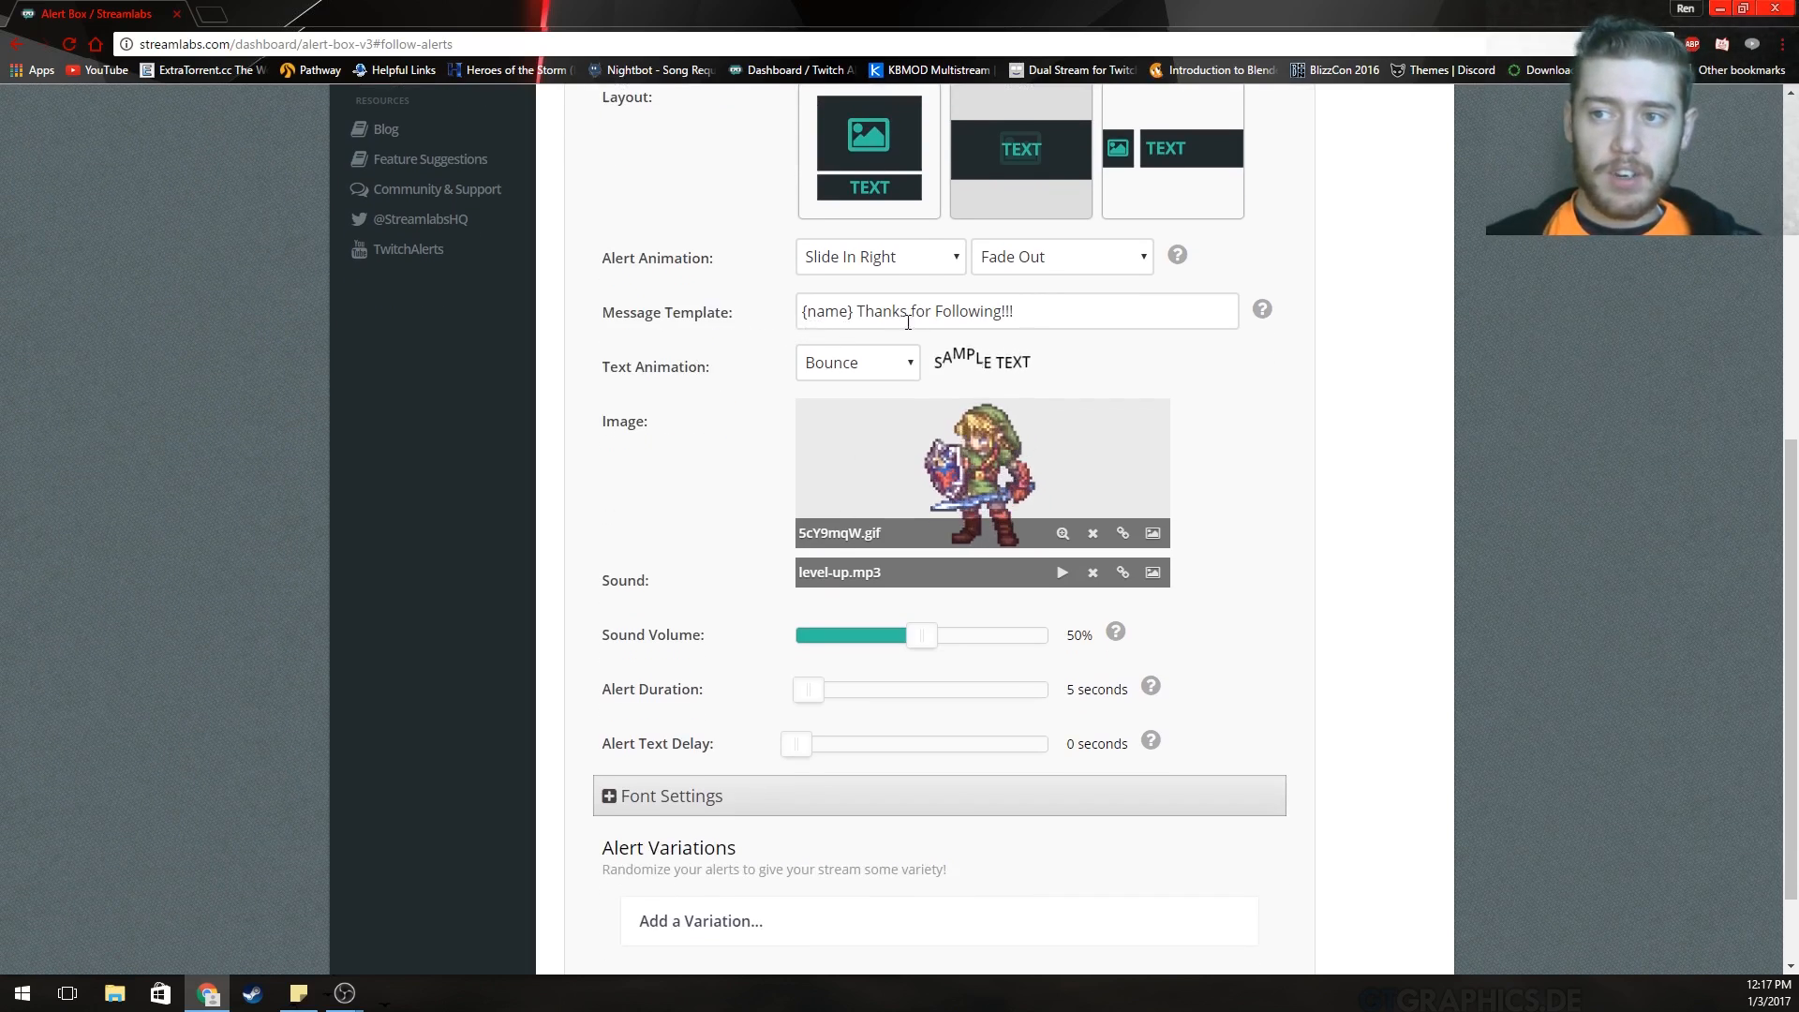
mouse_move(1262, 323)
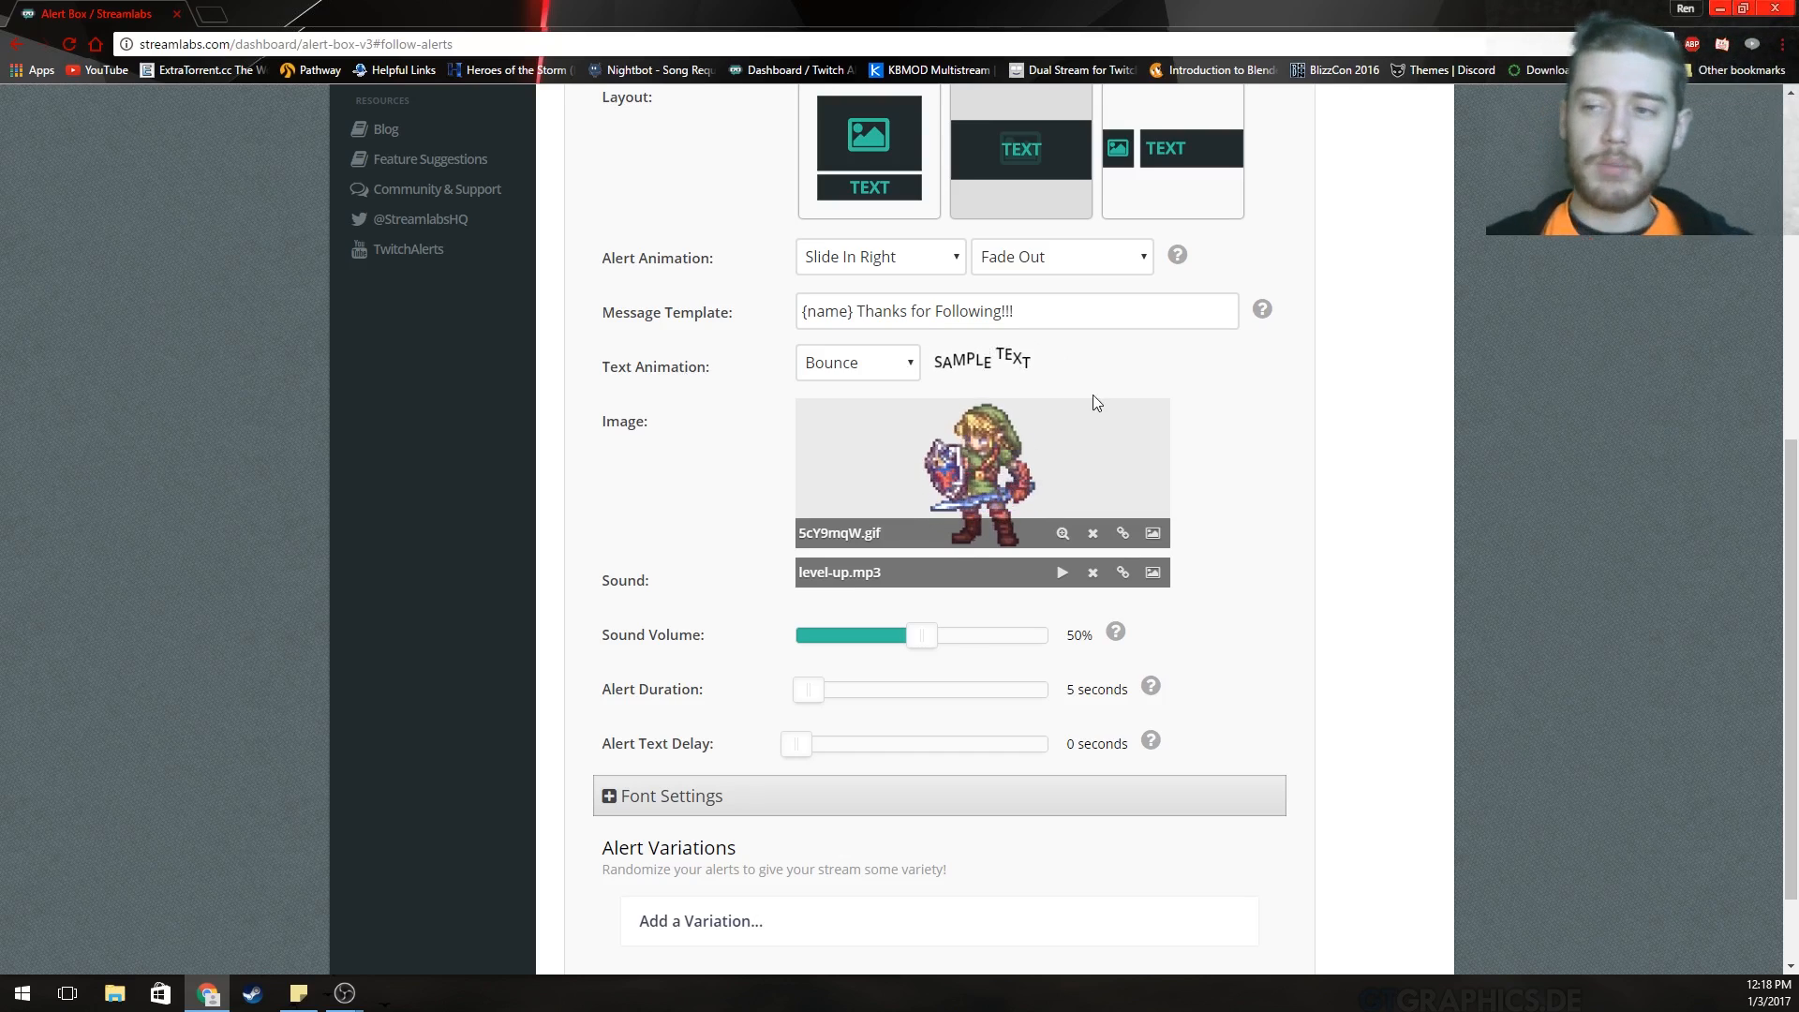
click(1154, 534)
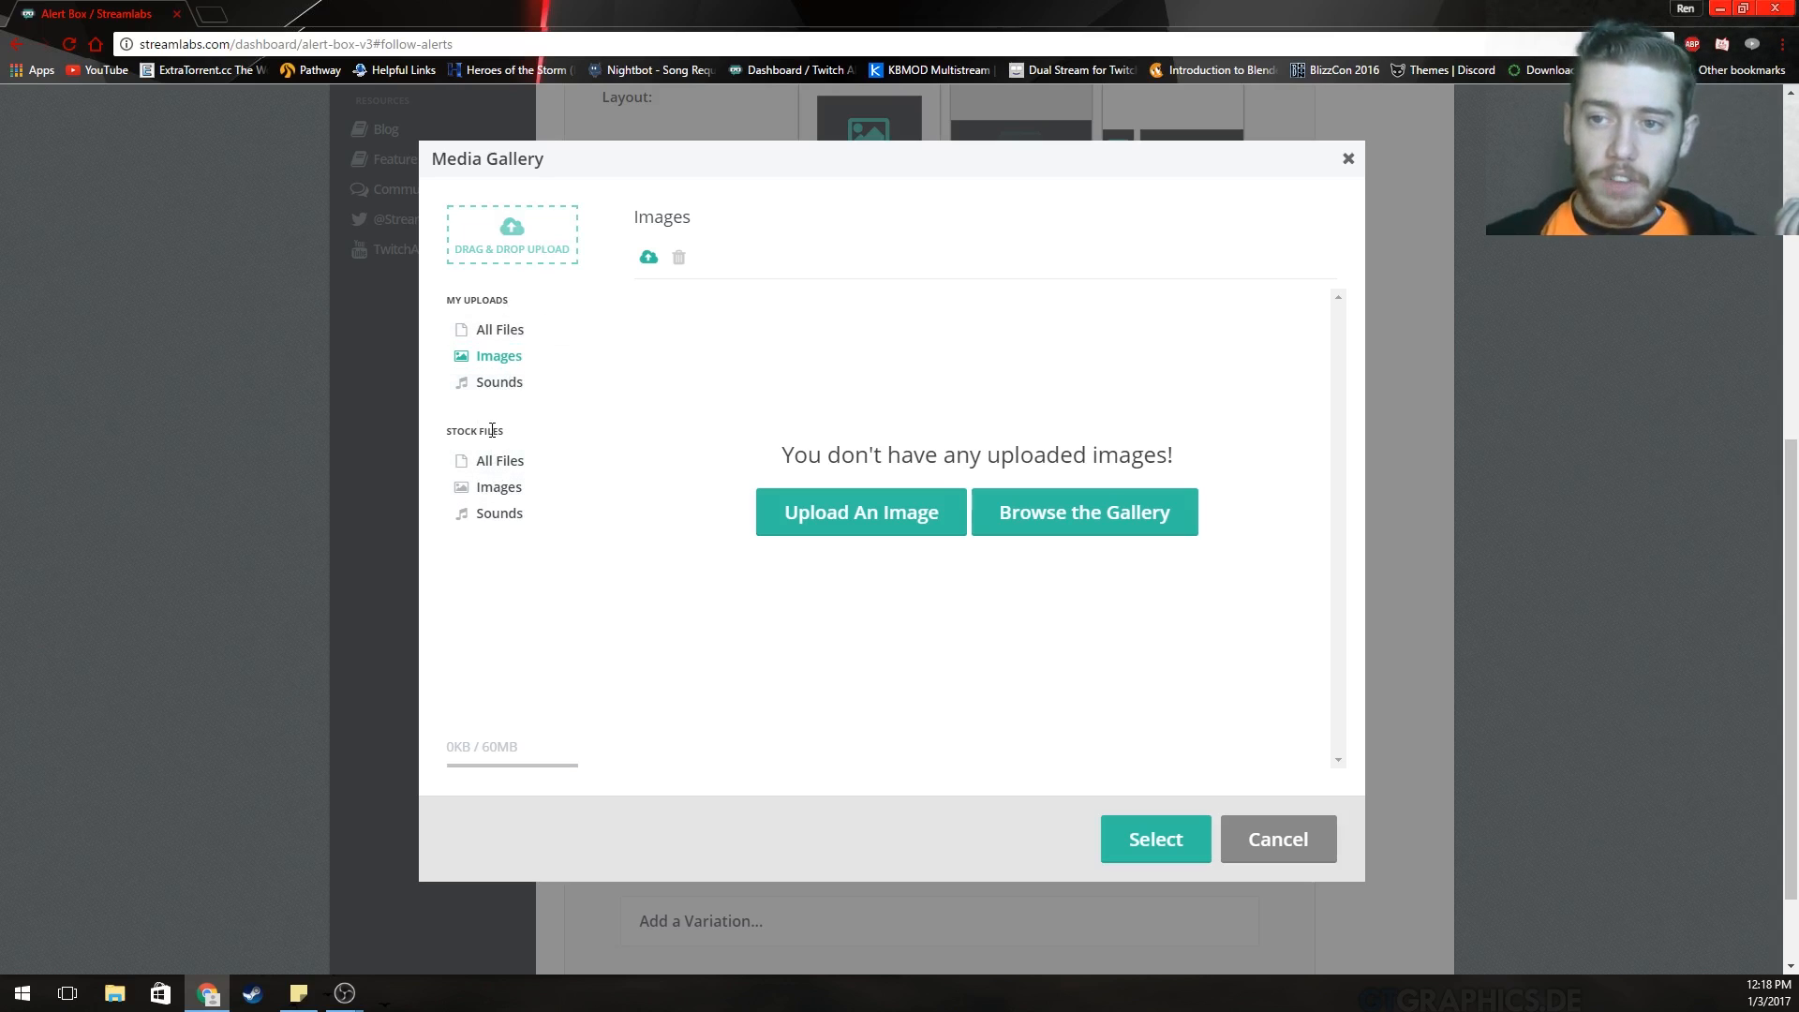
click(487, 489)
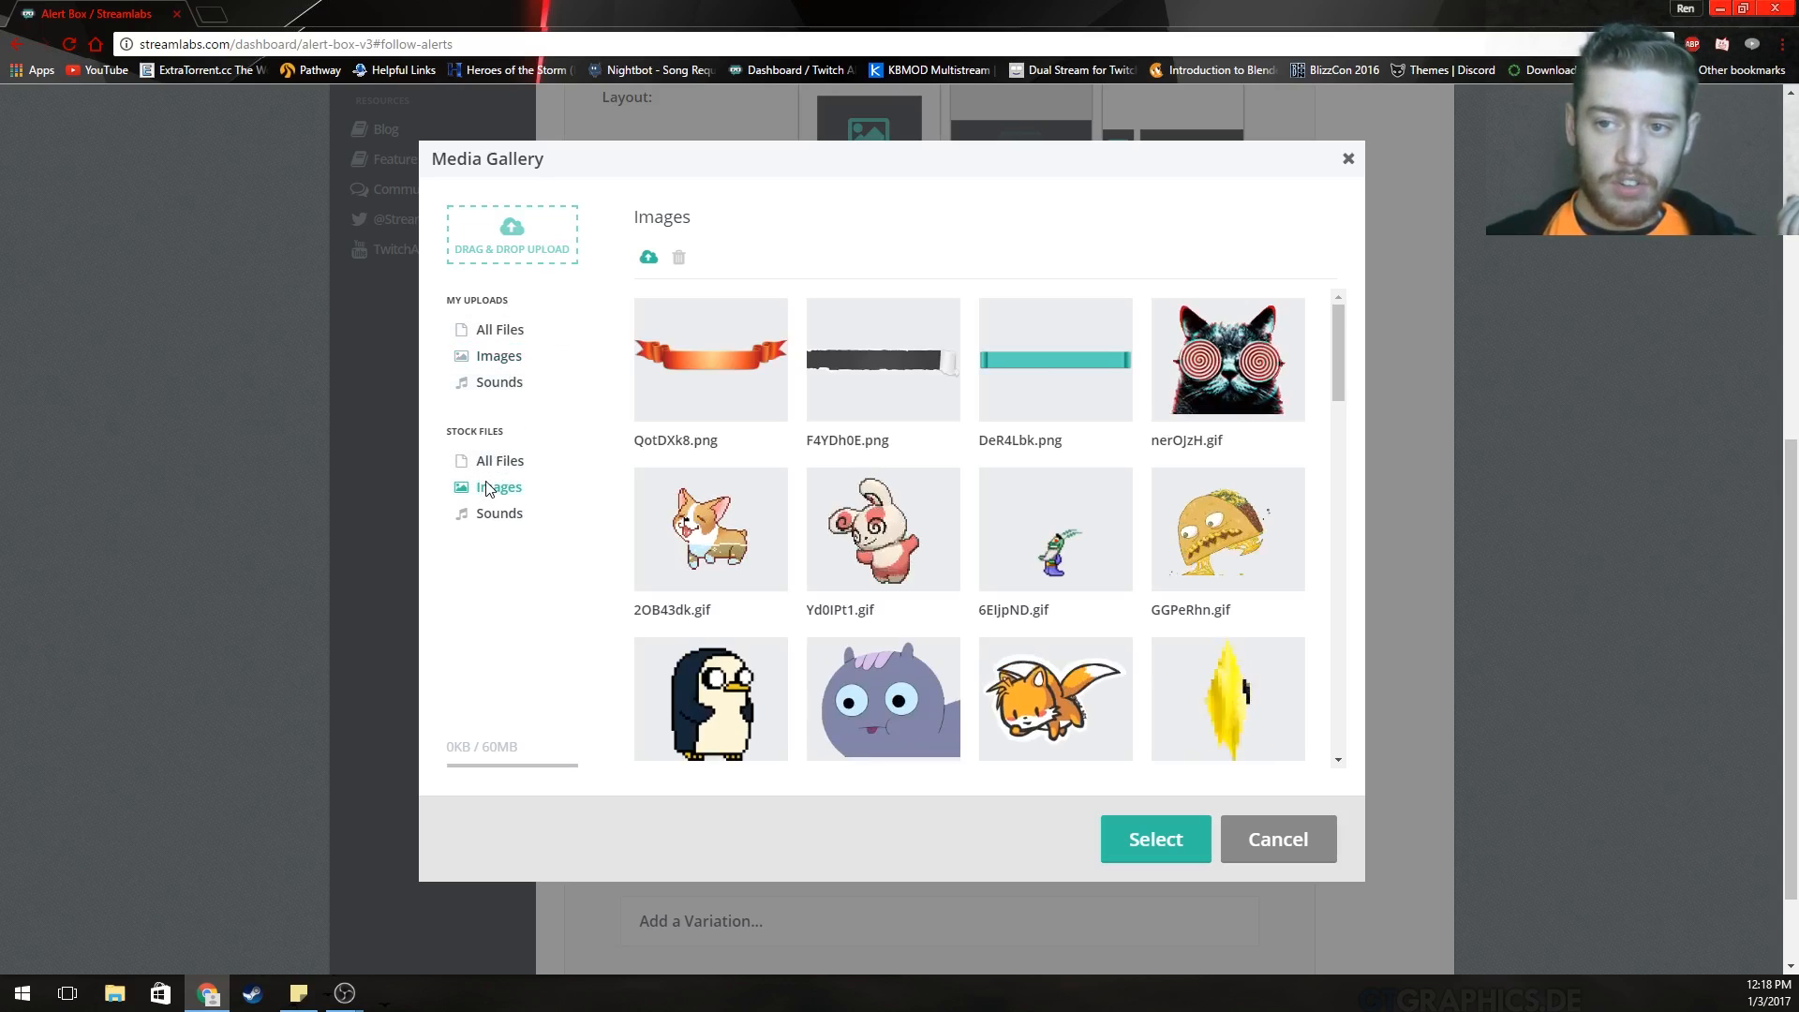
scroll(1051, 465, down, 3)
scroll(1104, 638, up, 1)
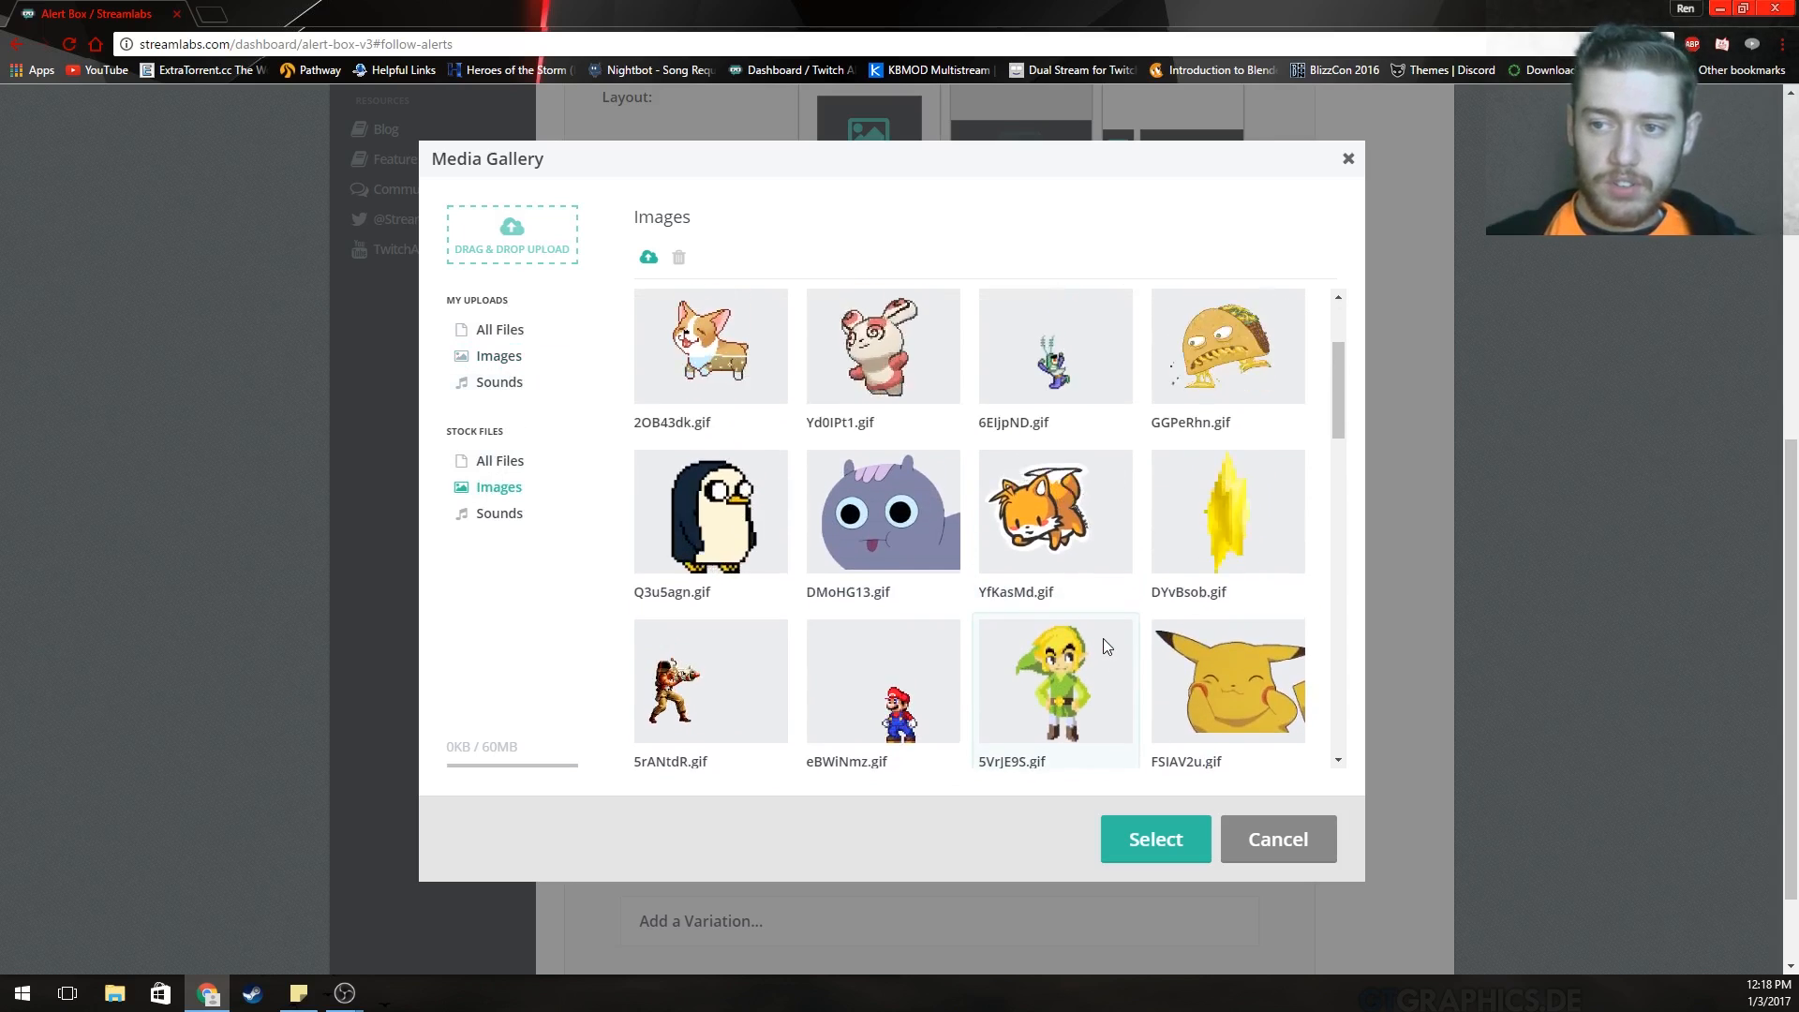
scroll(1103, 639, down, 3)
click(1282, 837)
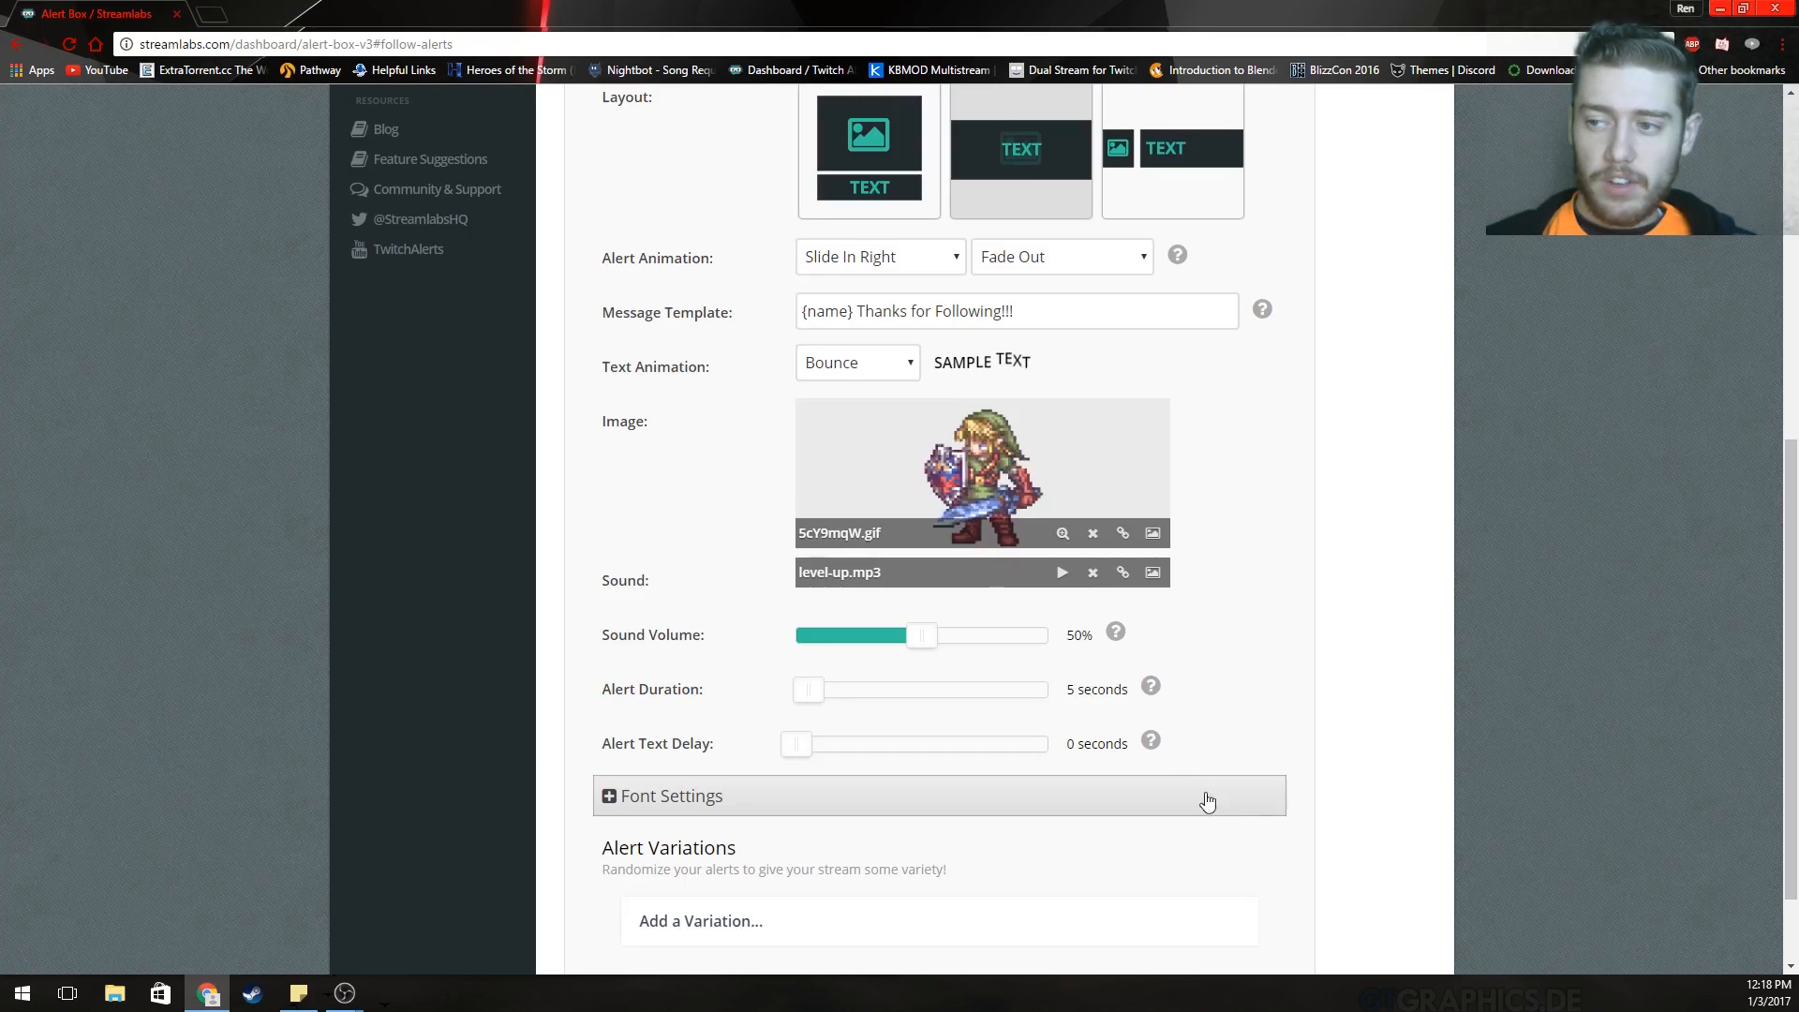
click(1162, 581)
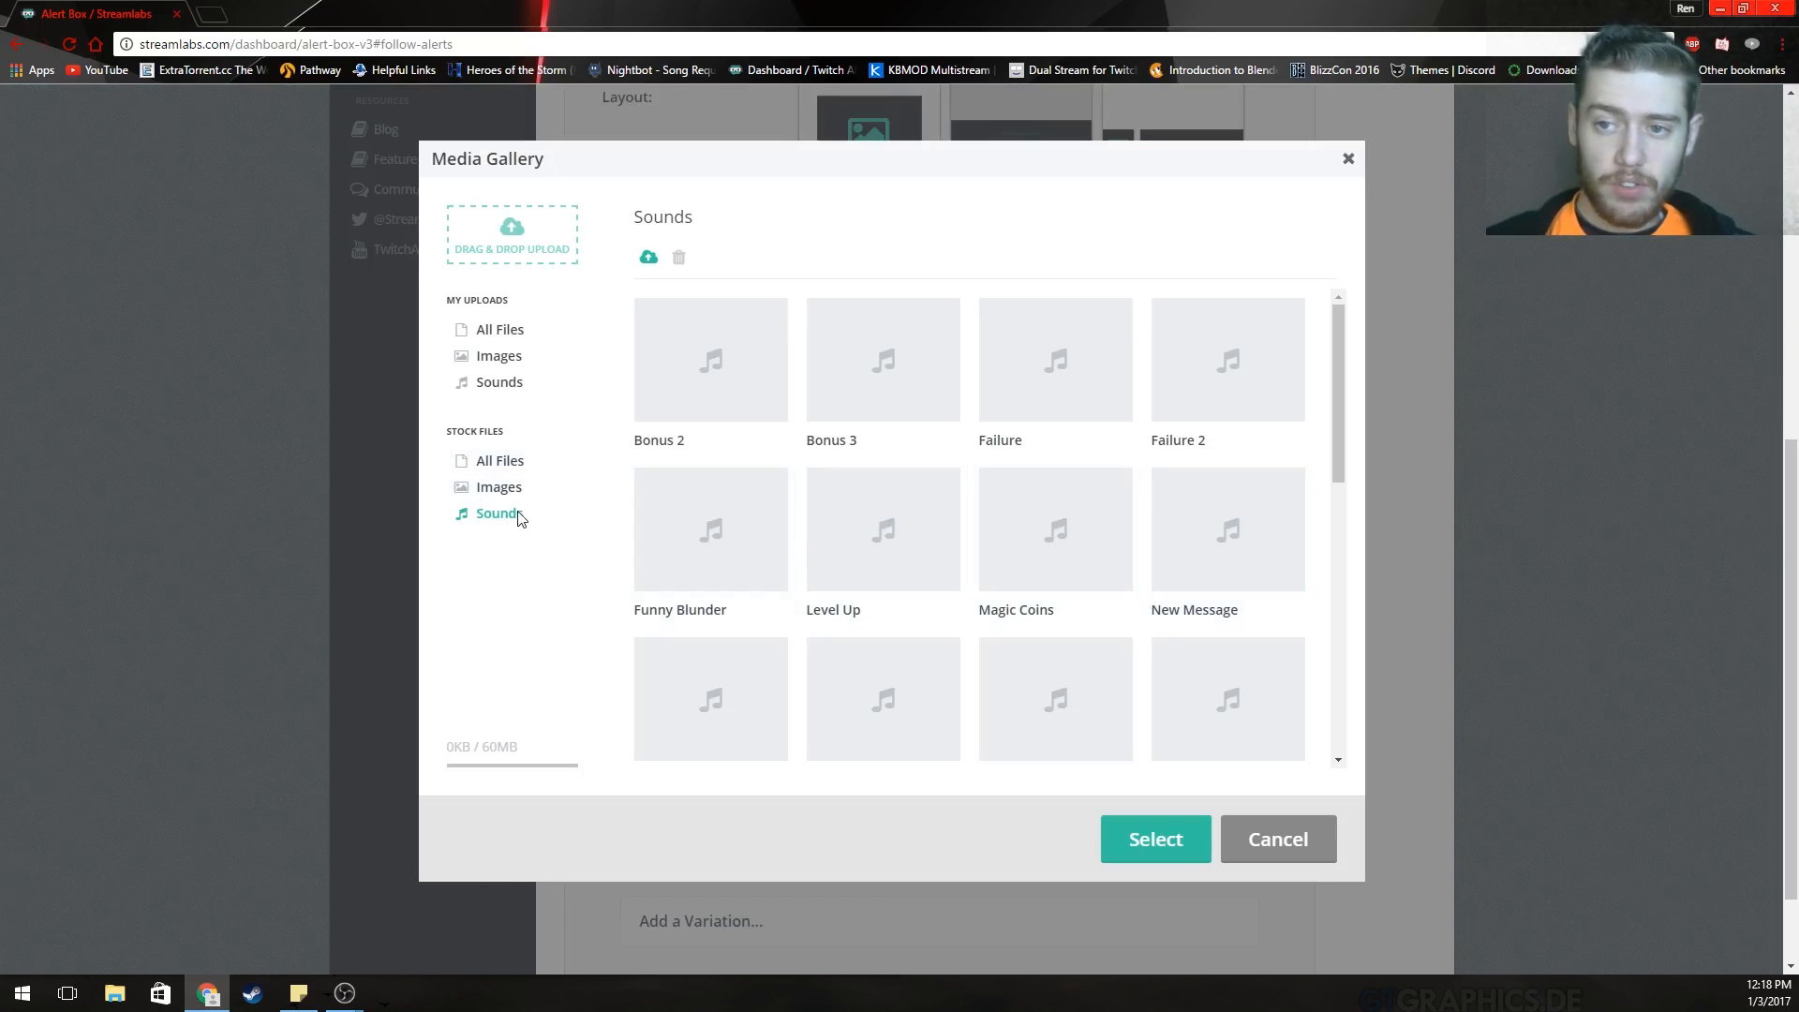
scroll(996, 631, down, 4)
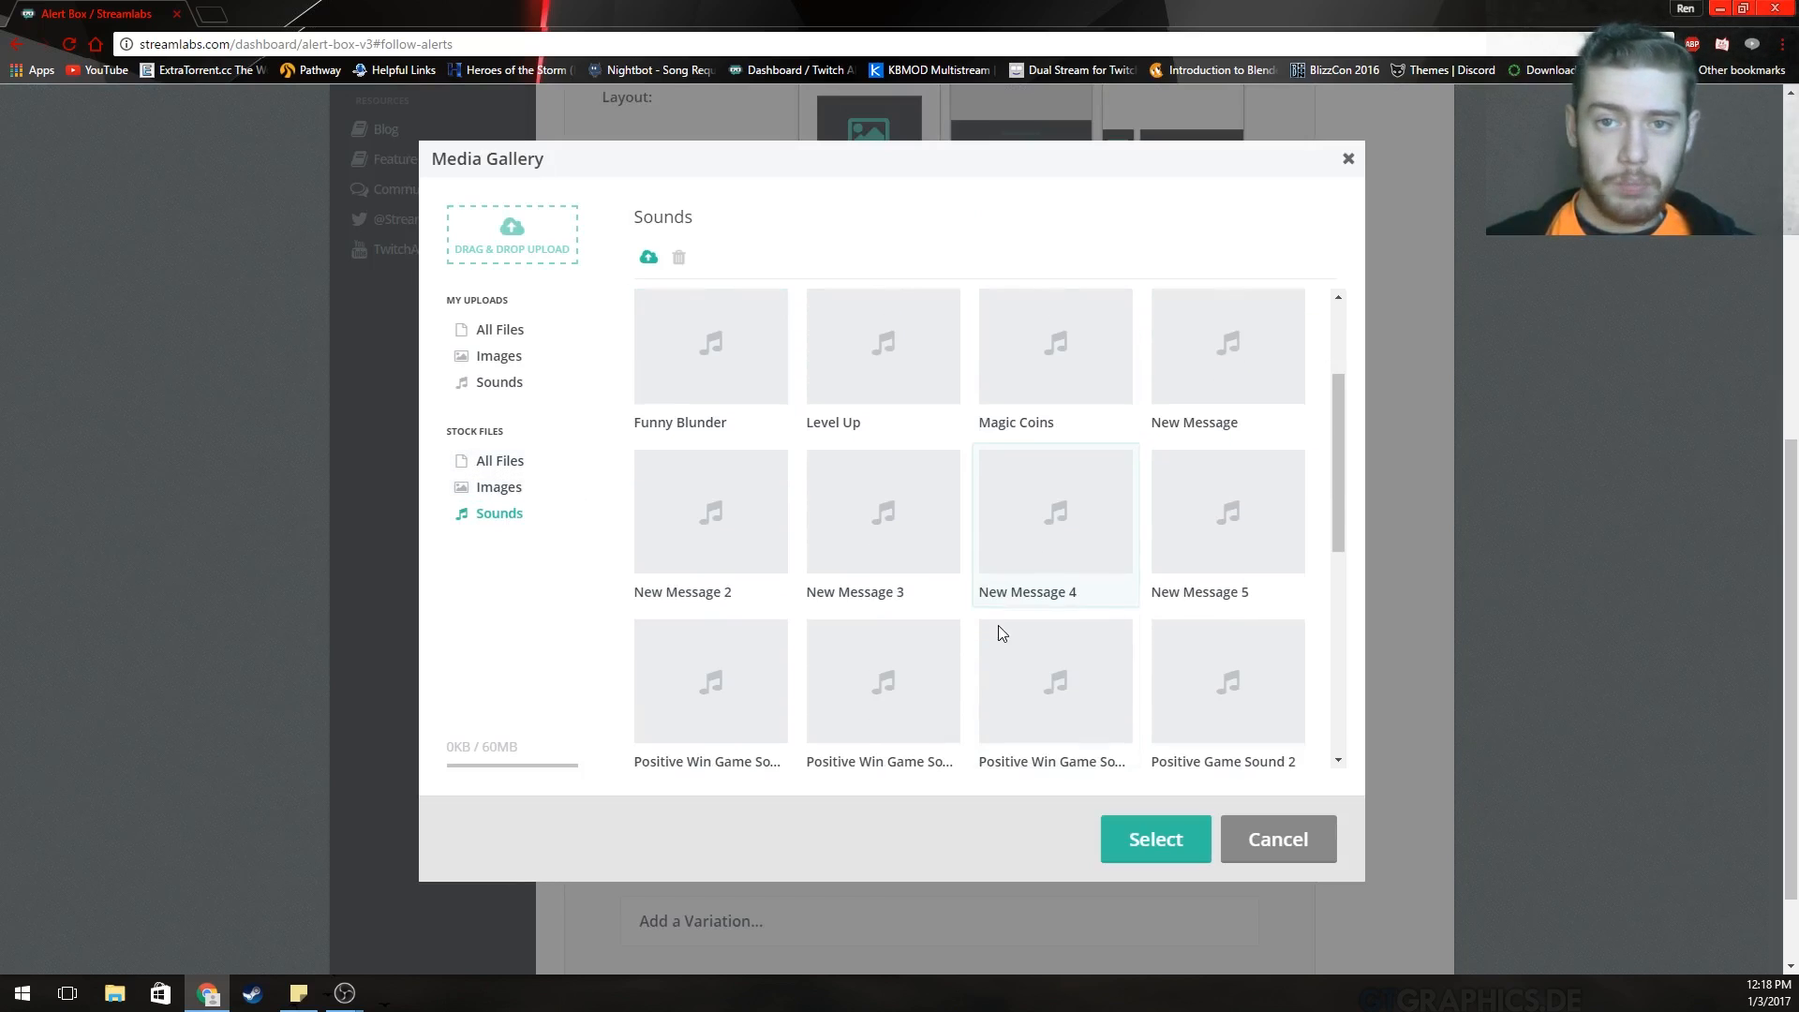
click(1283, 846)
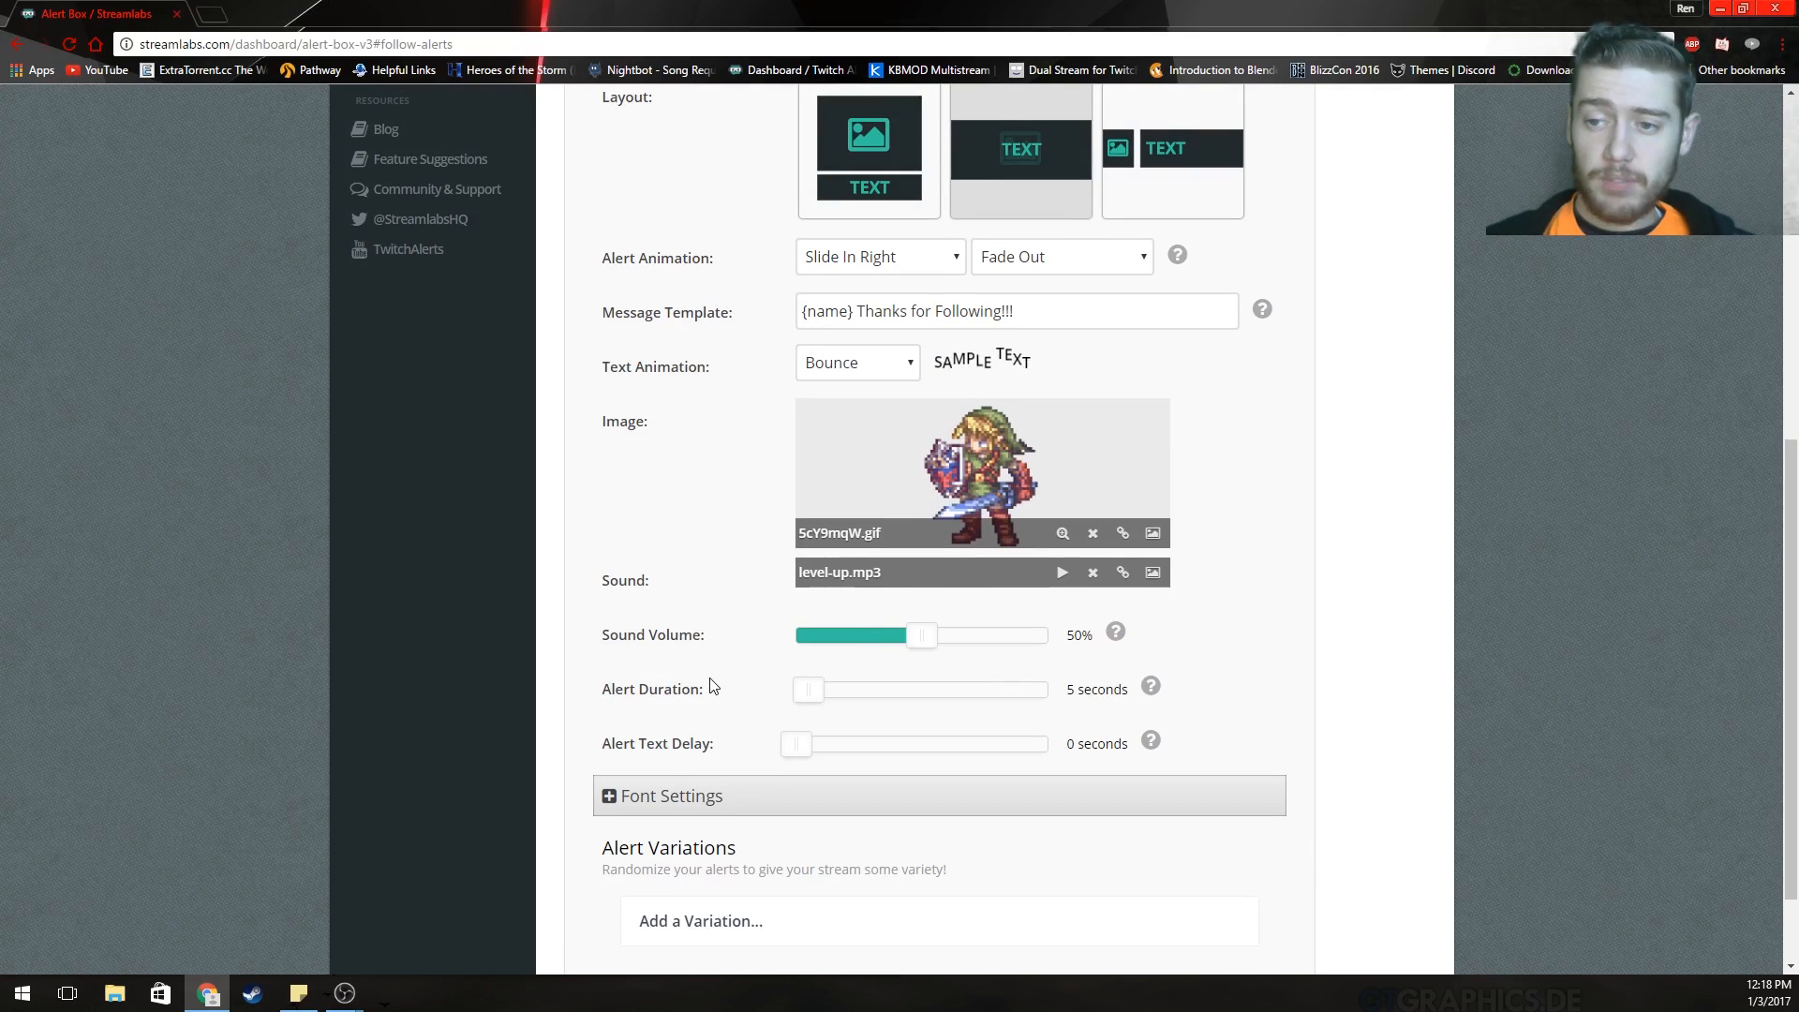
scroll(684, 646, down, 1)
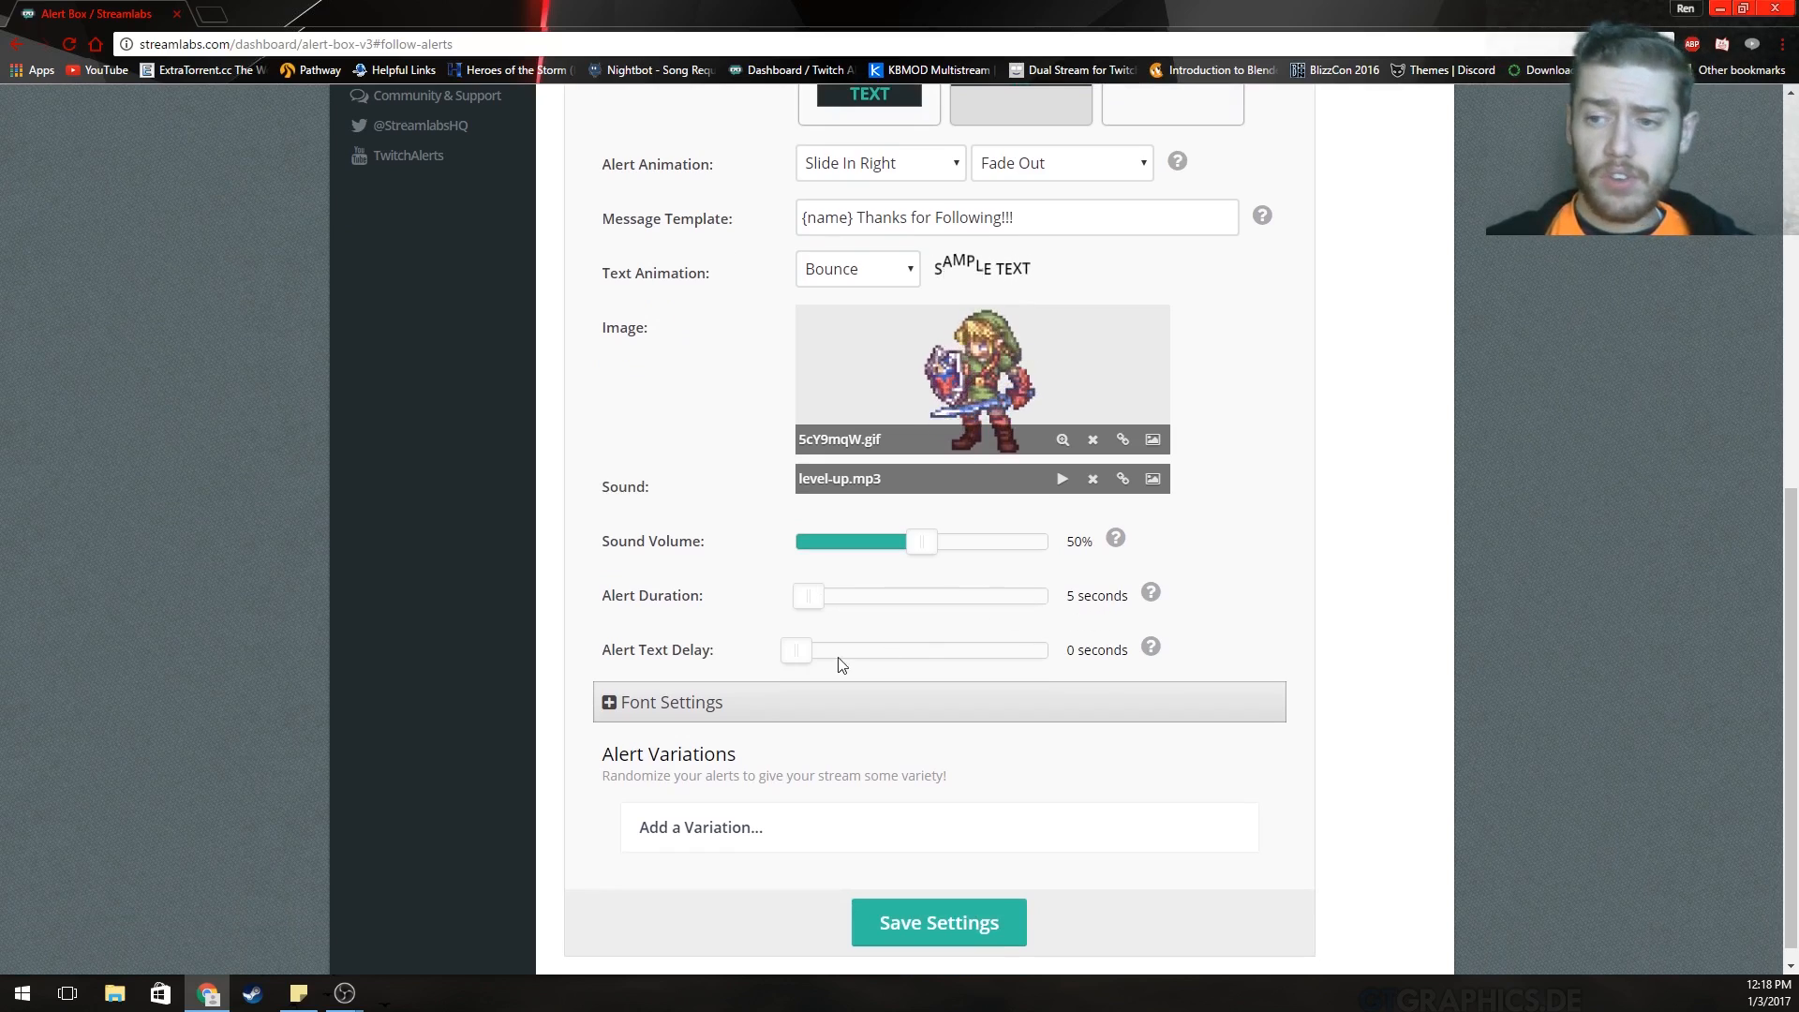
Raise the follow alert's Roboto text font size to 50px in Font Settings.
mouse_move(812, 610)
mouse_down()
mouse_move(1056, 600)
mouse_move(808, 609)
mouse_up()
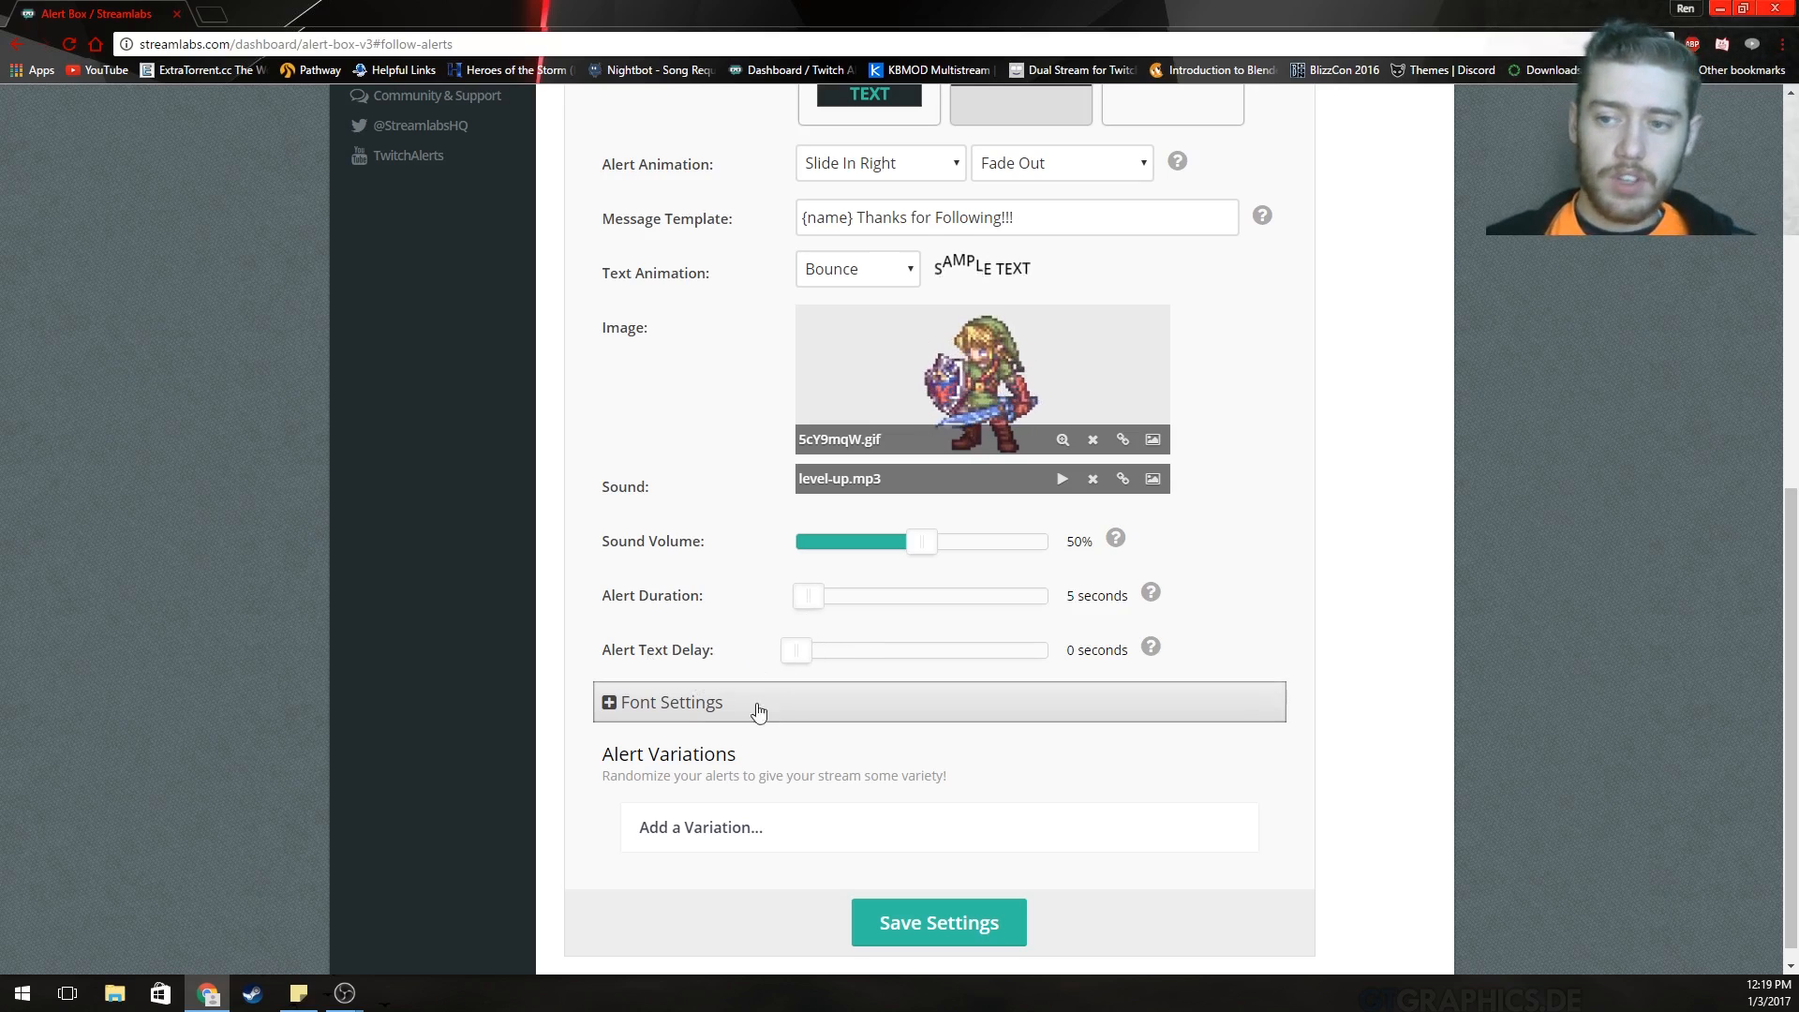
click(688, 710)
scroll(1239, 744, down, 2)
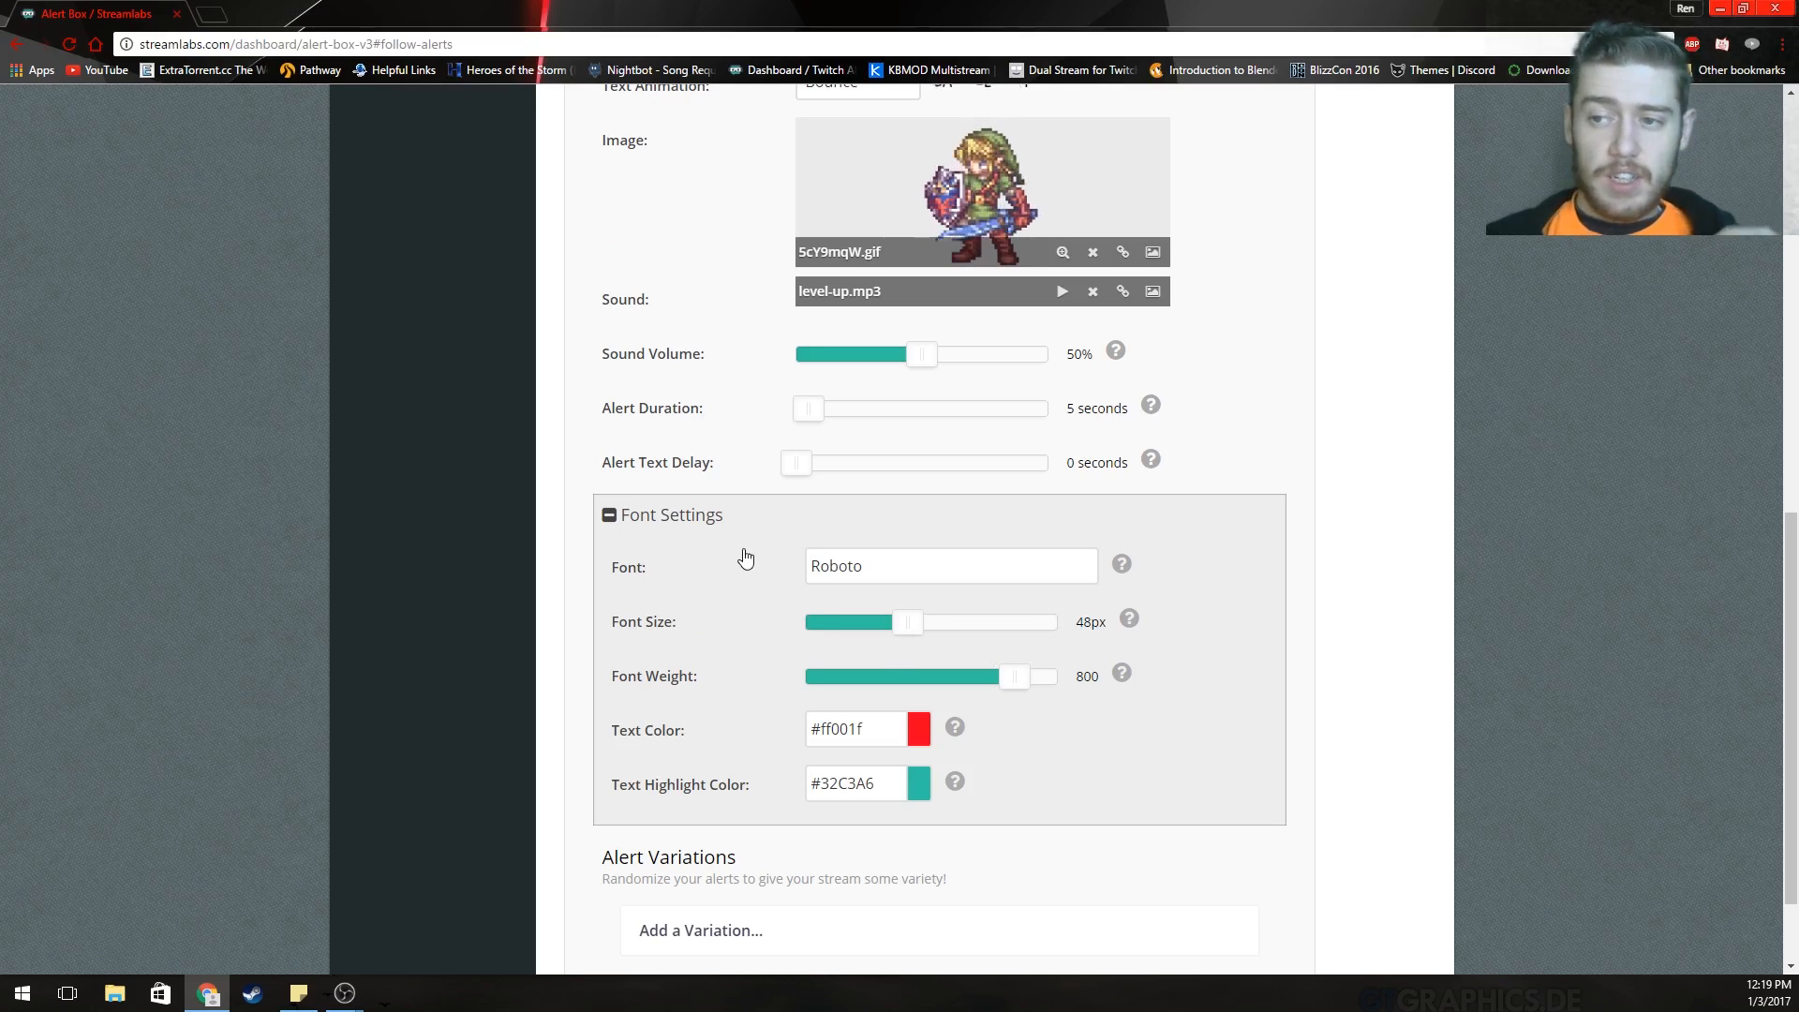
click(1122, 563)
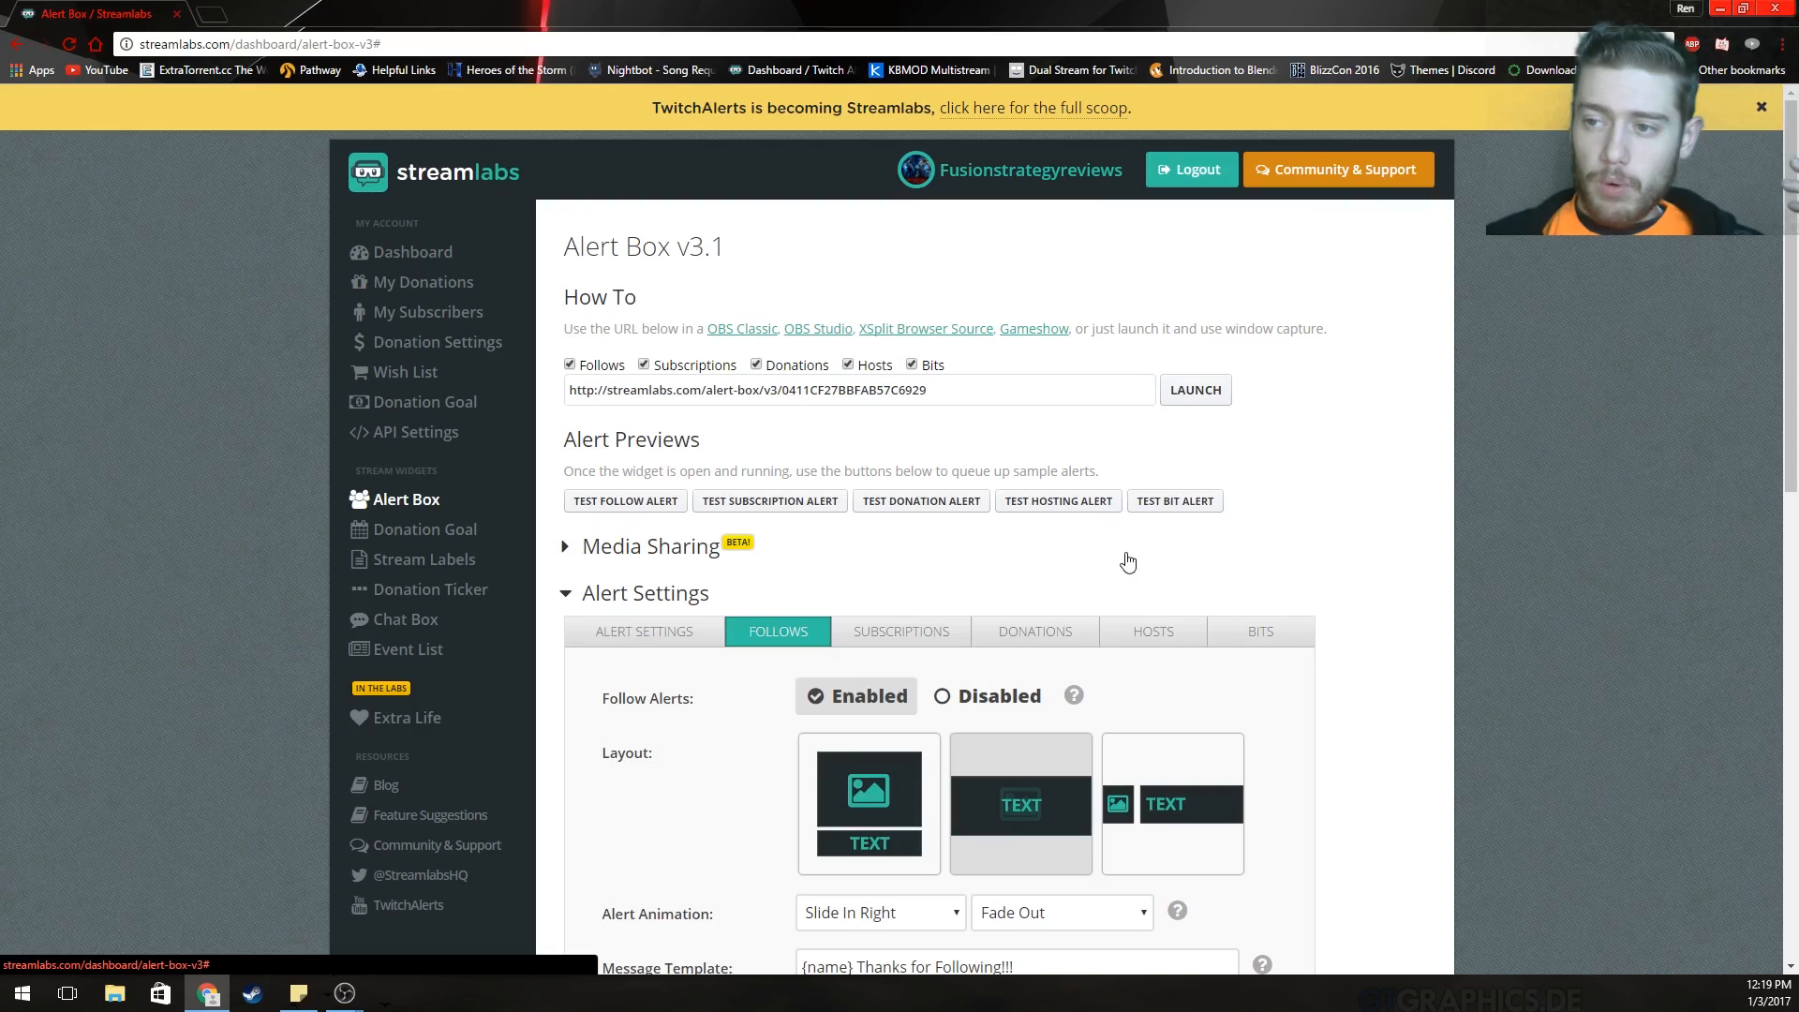
scroll(1153, 582, down, 12)
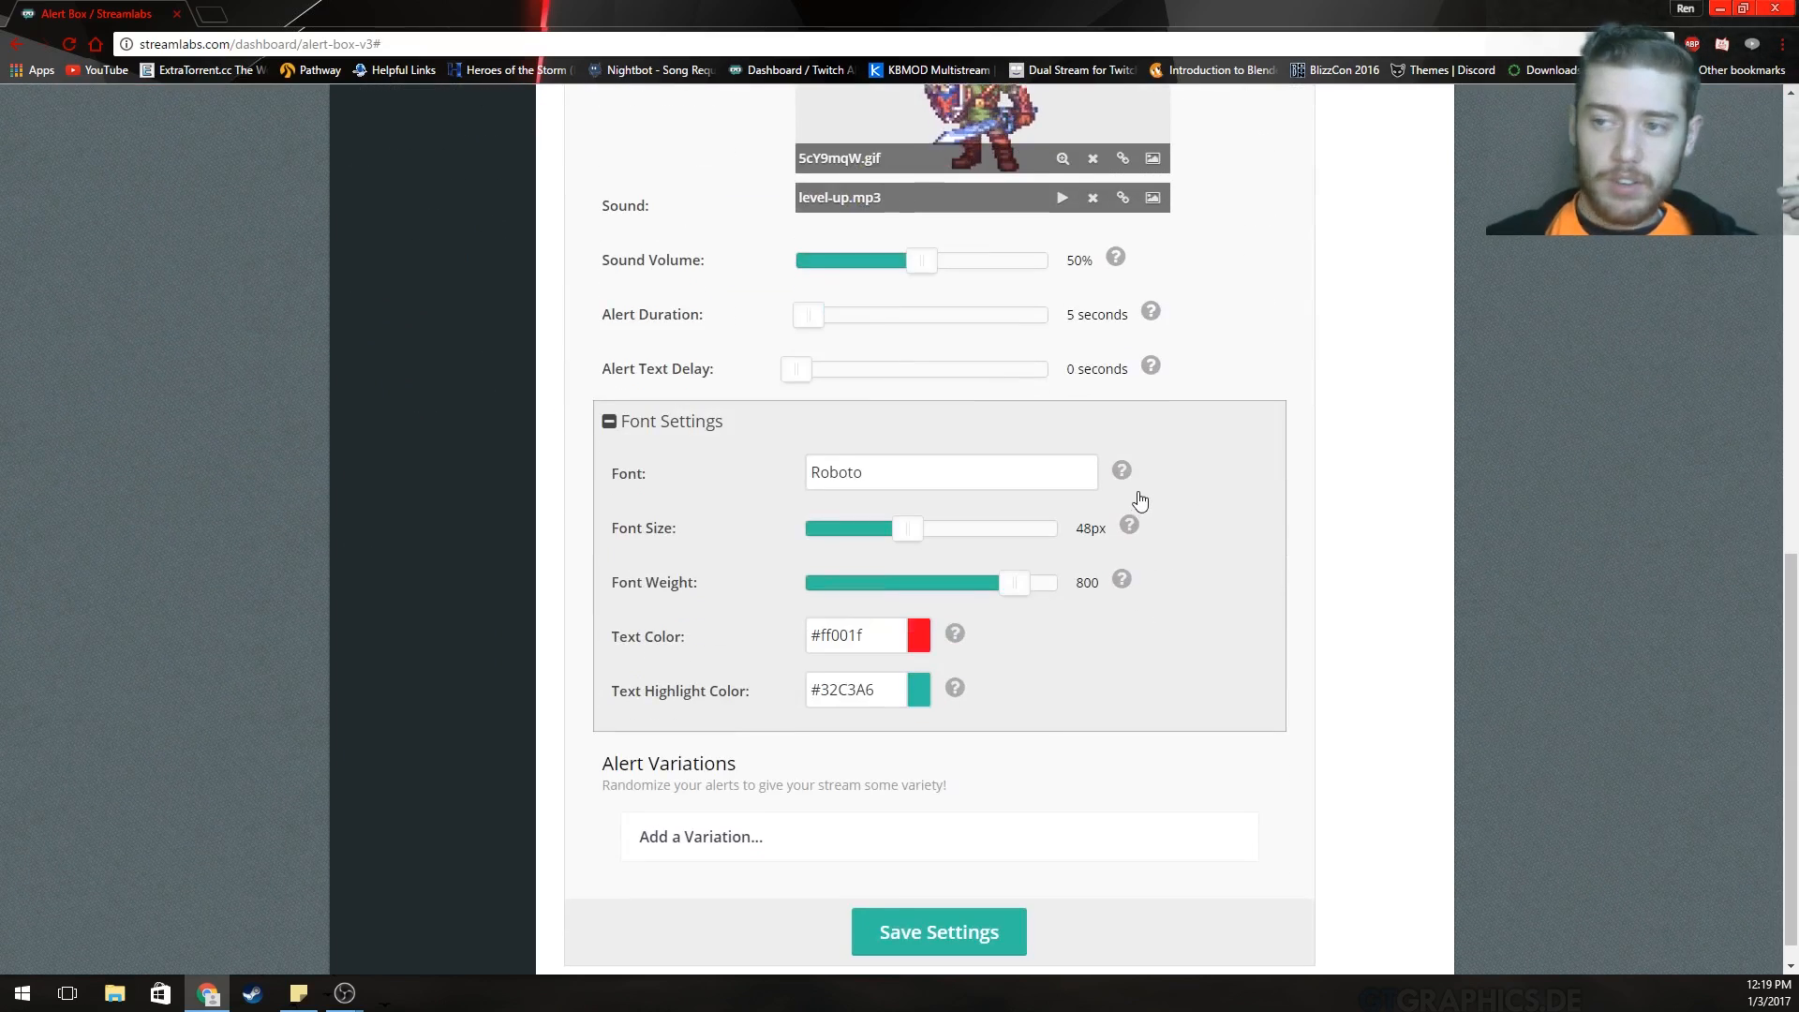
mouse_move(1131, 478)
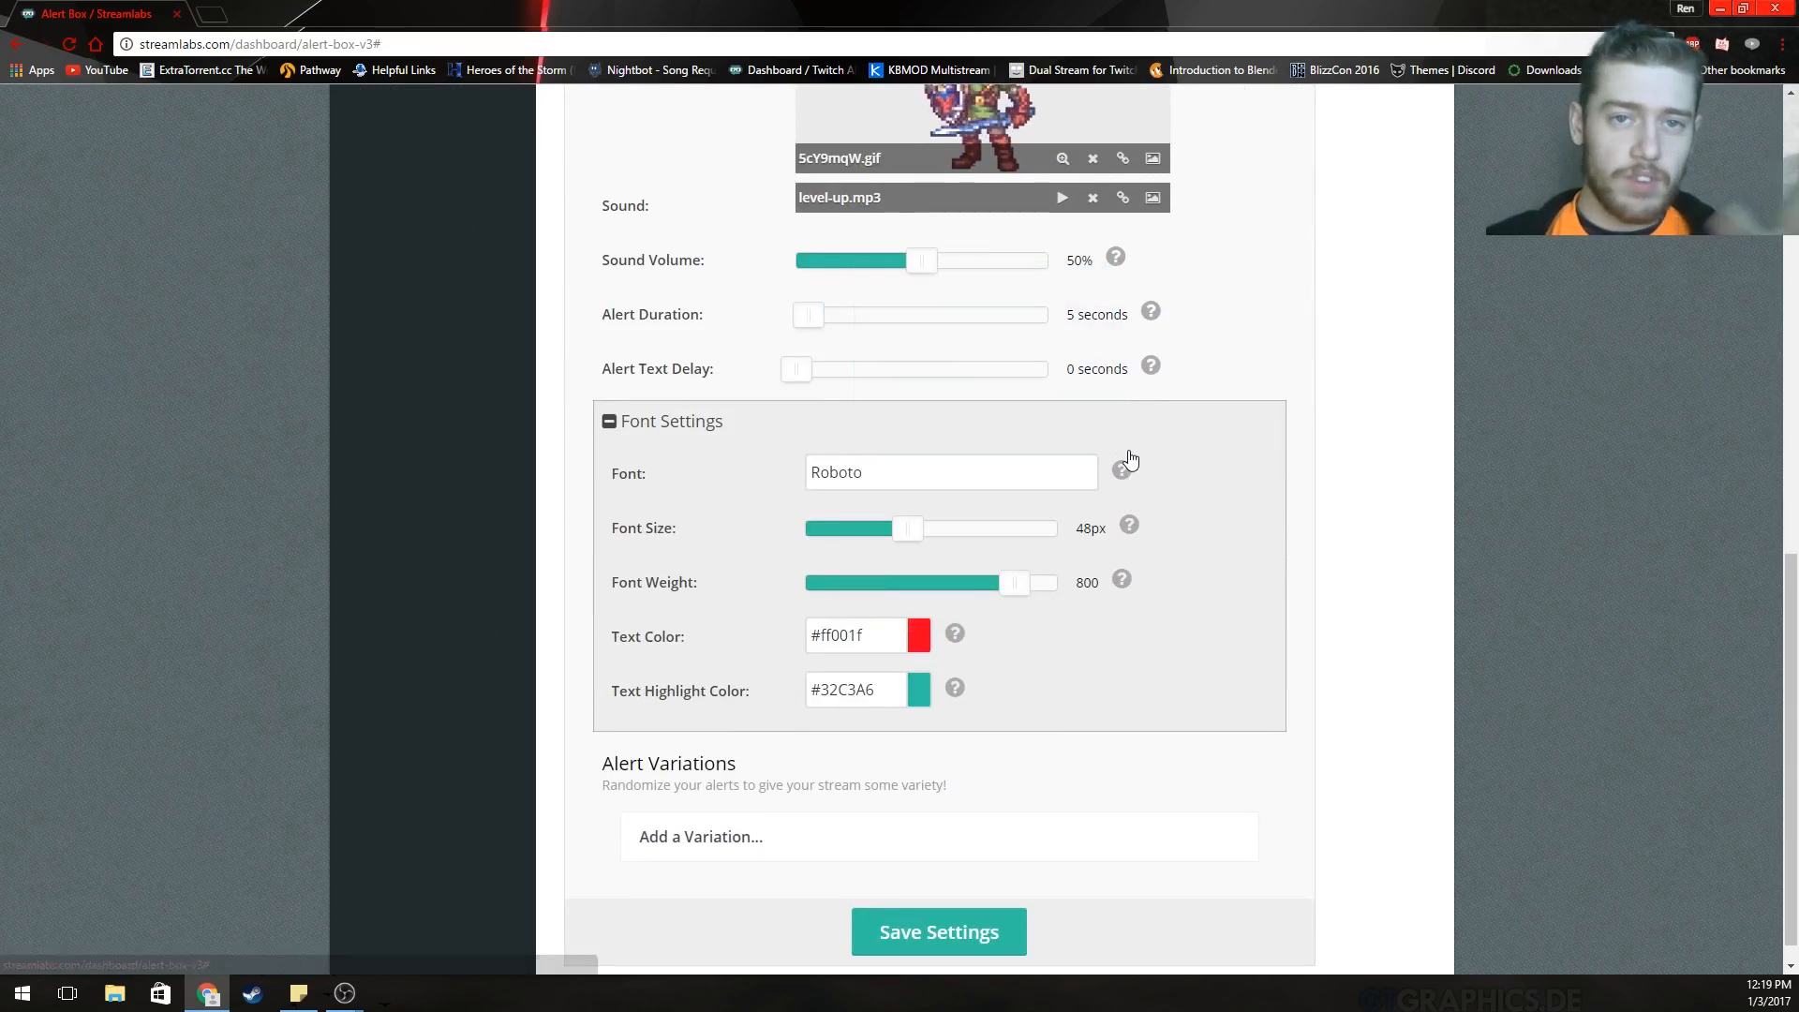
mouse_move(1127, 475)
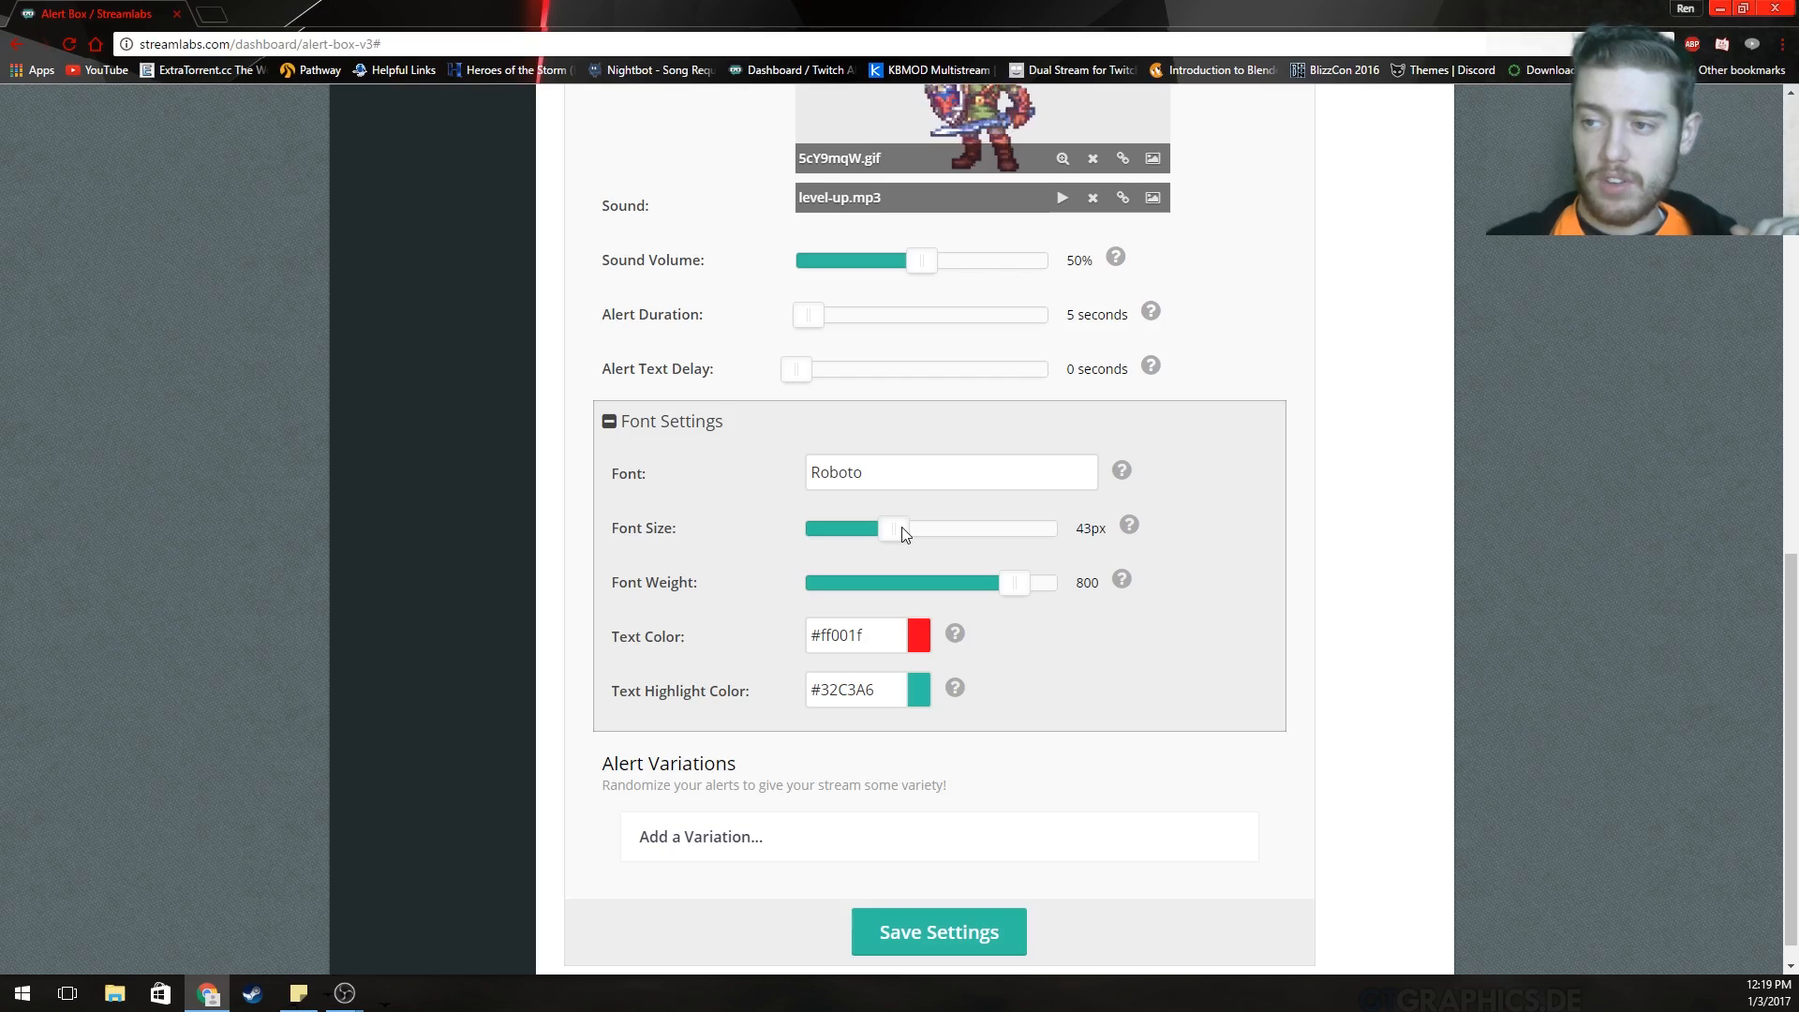
drag(901, 532, 926, 534)
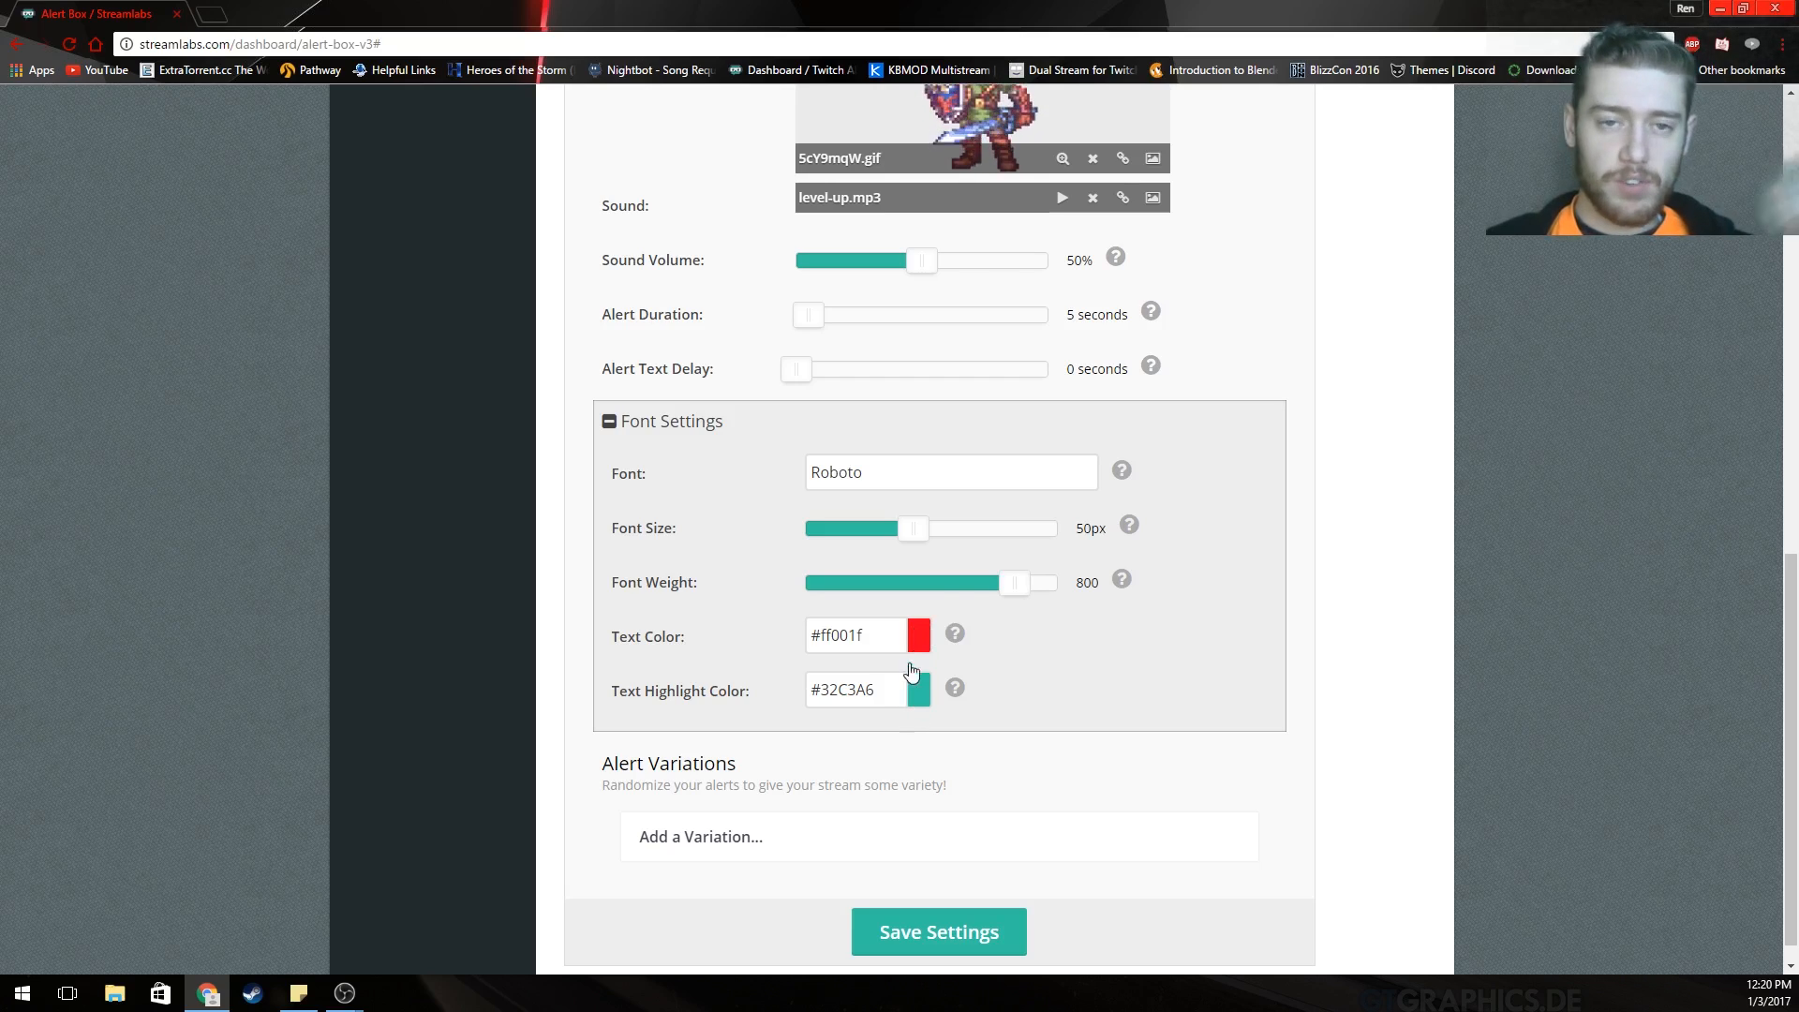
Save the changed follow alert settings.
click(925, 931)
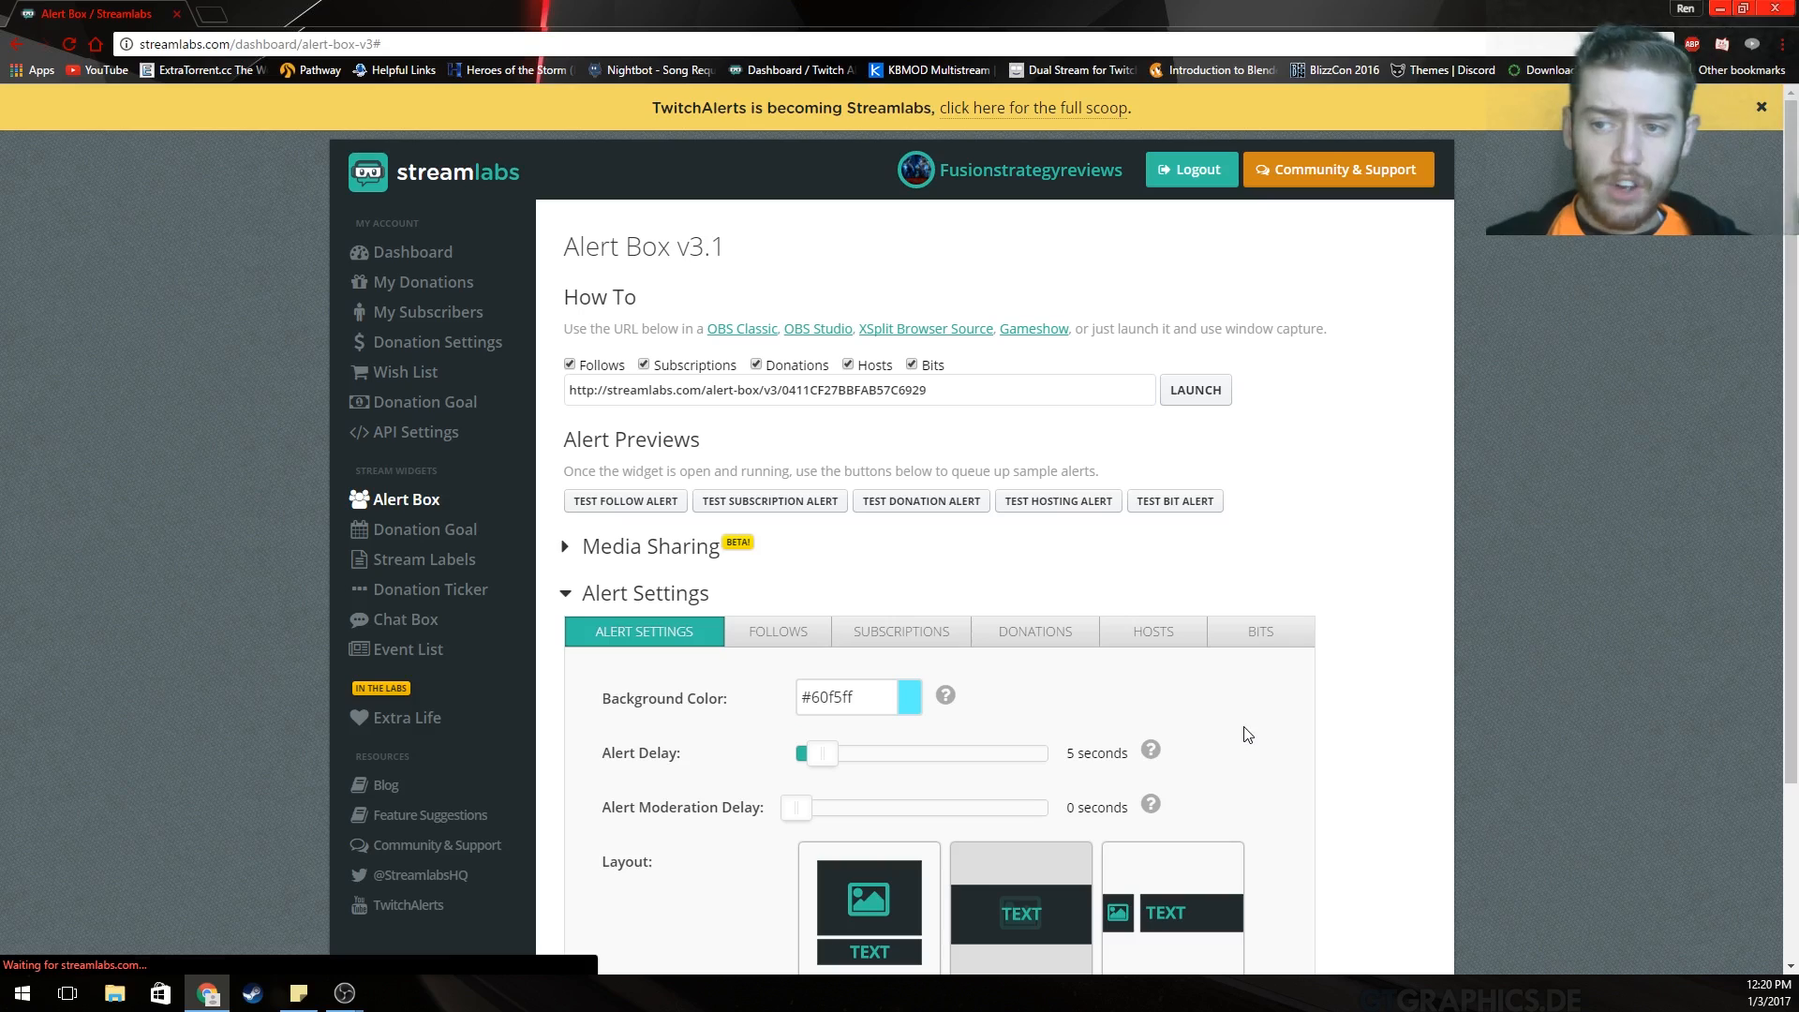
scroll(1185, 677, down, 3)
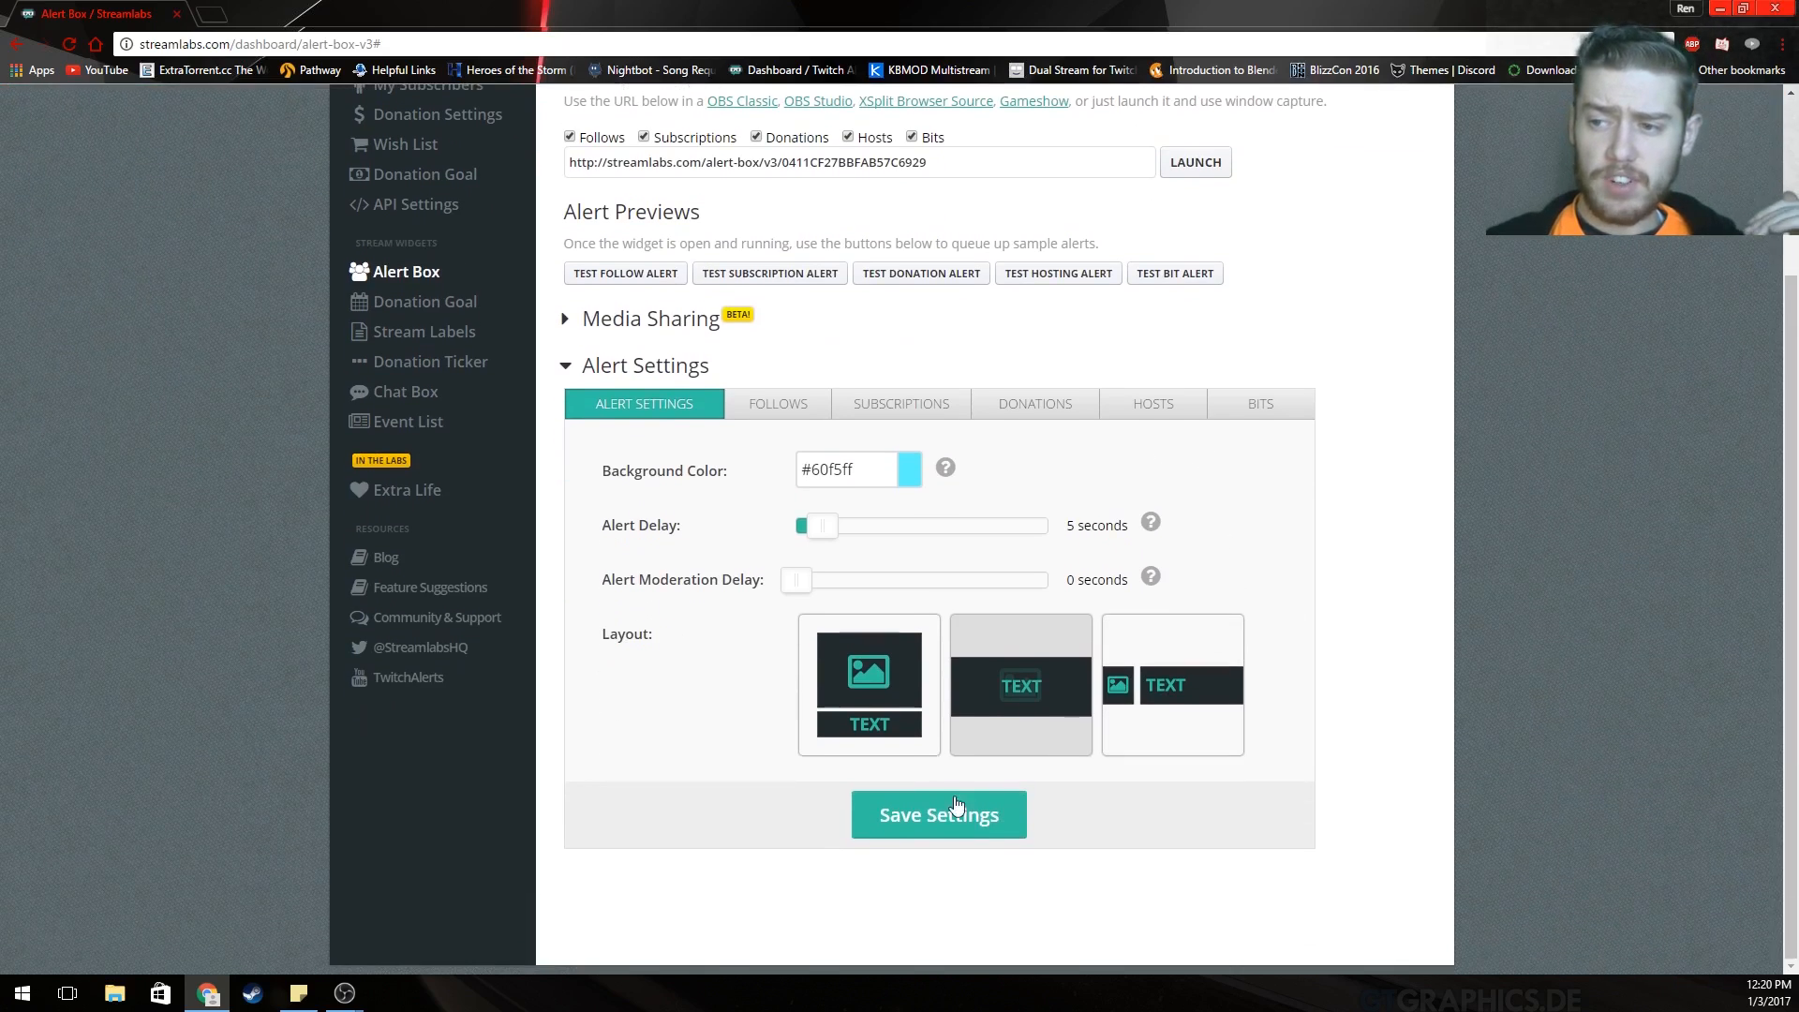
click(920, 810)
scroll(937, 581, down, 1)
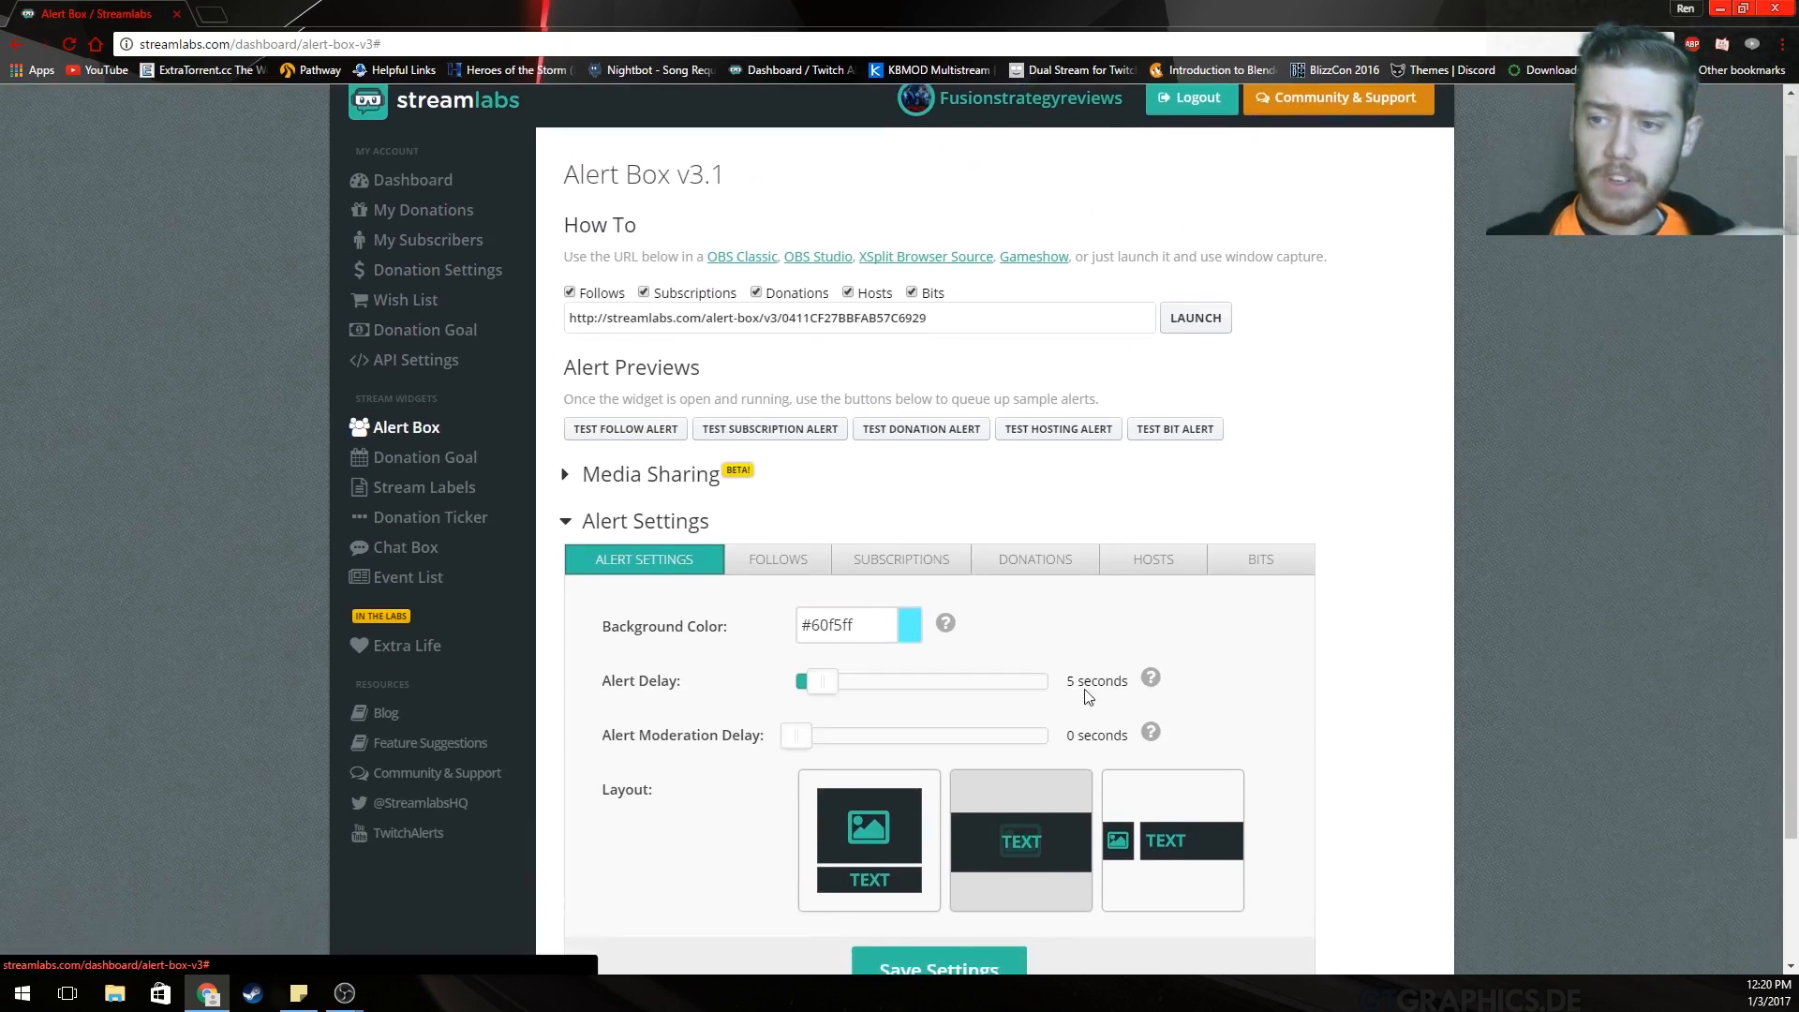
Show the subscription alert settings and expand the resub message and text-to-speech options.
click(888, 538)
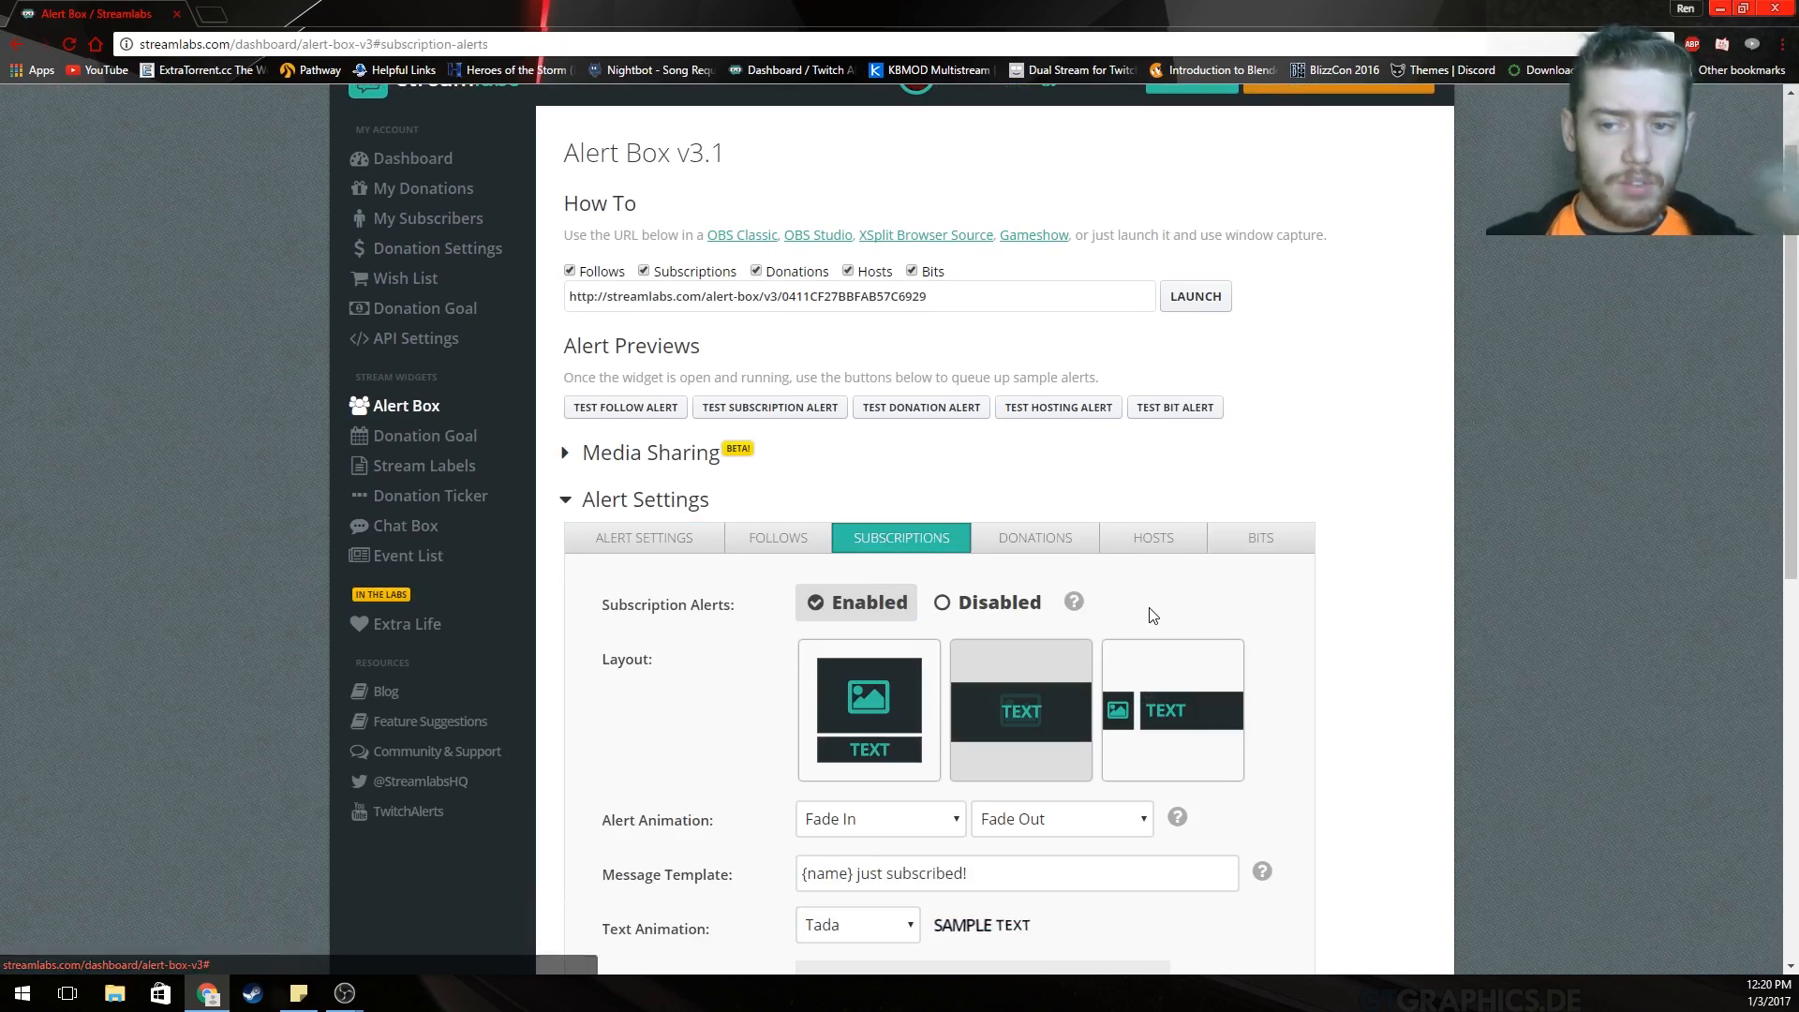
scroll(1359, 688, down, 1)
scroll(1358, 689, down, 7)
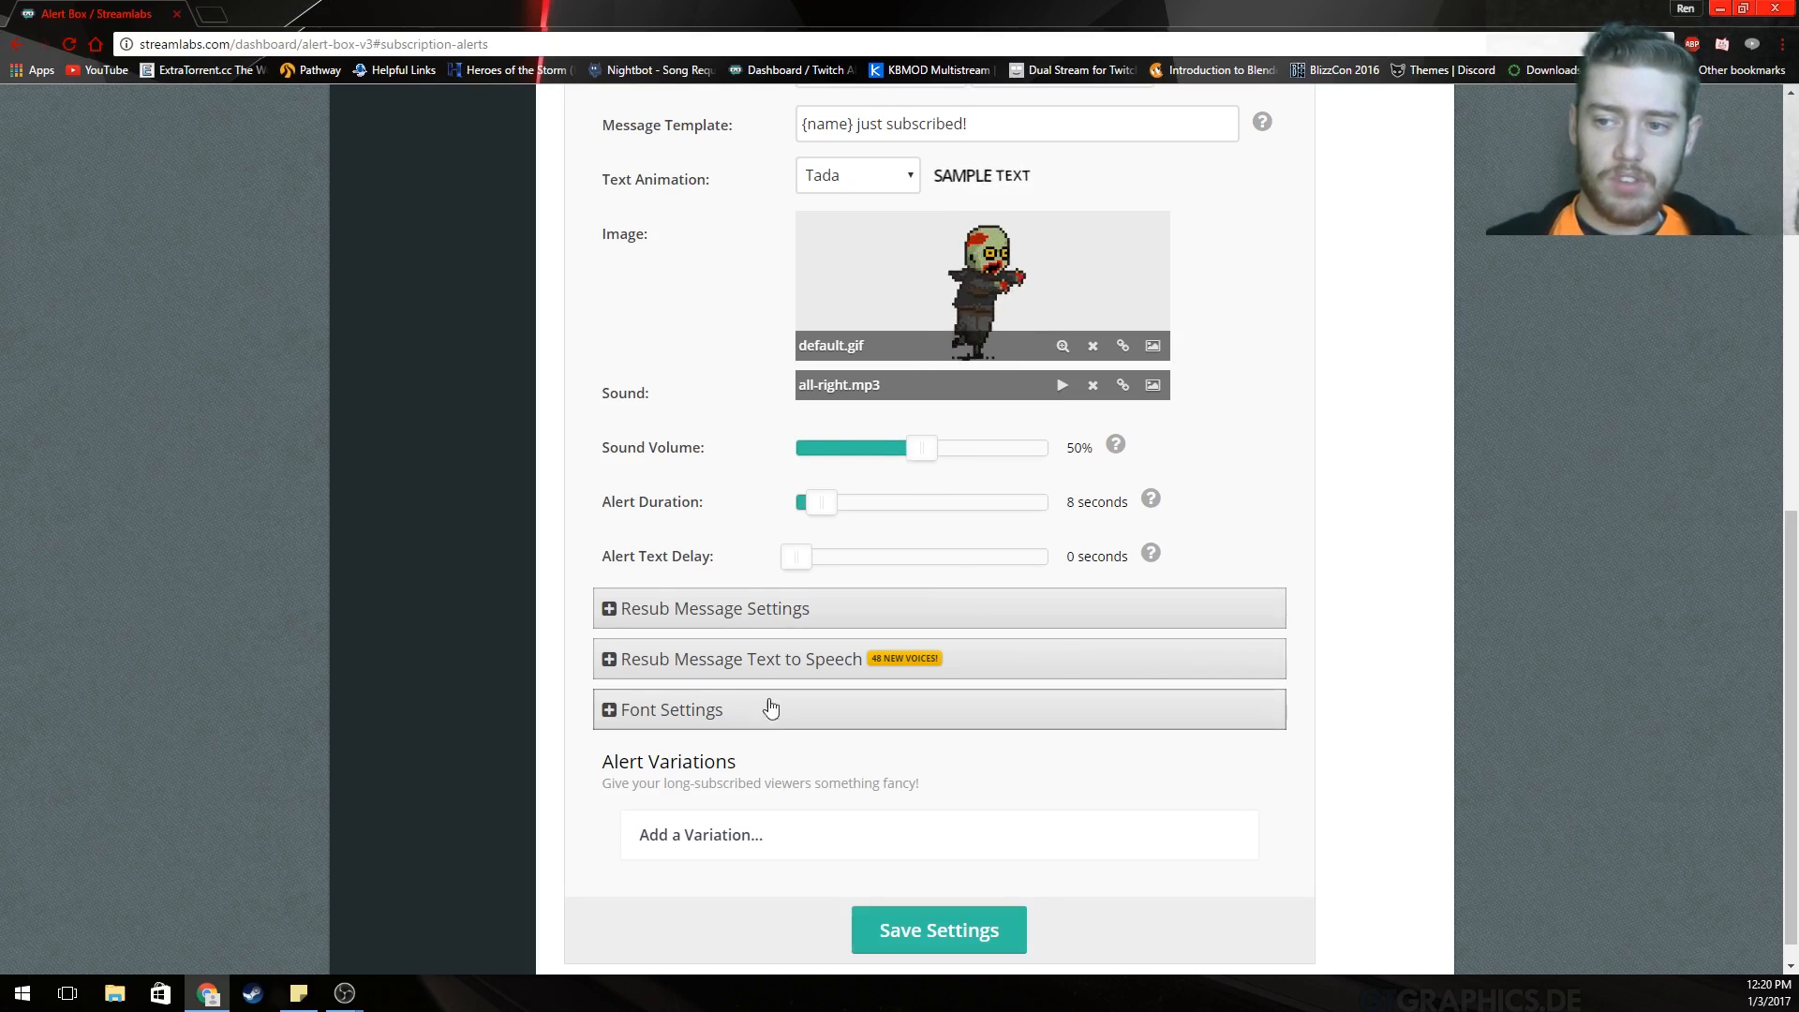
click(722, 661)
scroll(831, 490, down, 2)
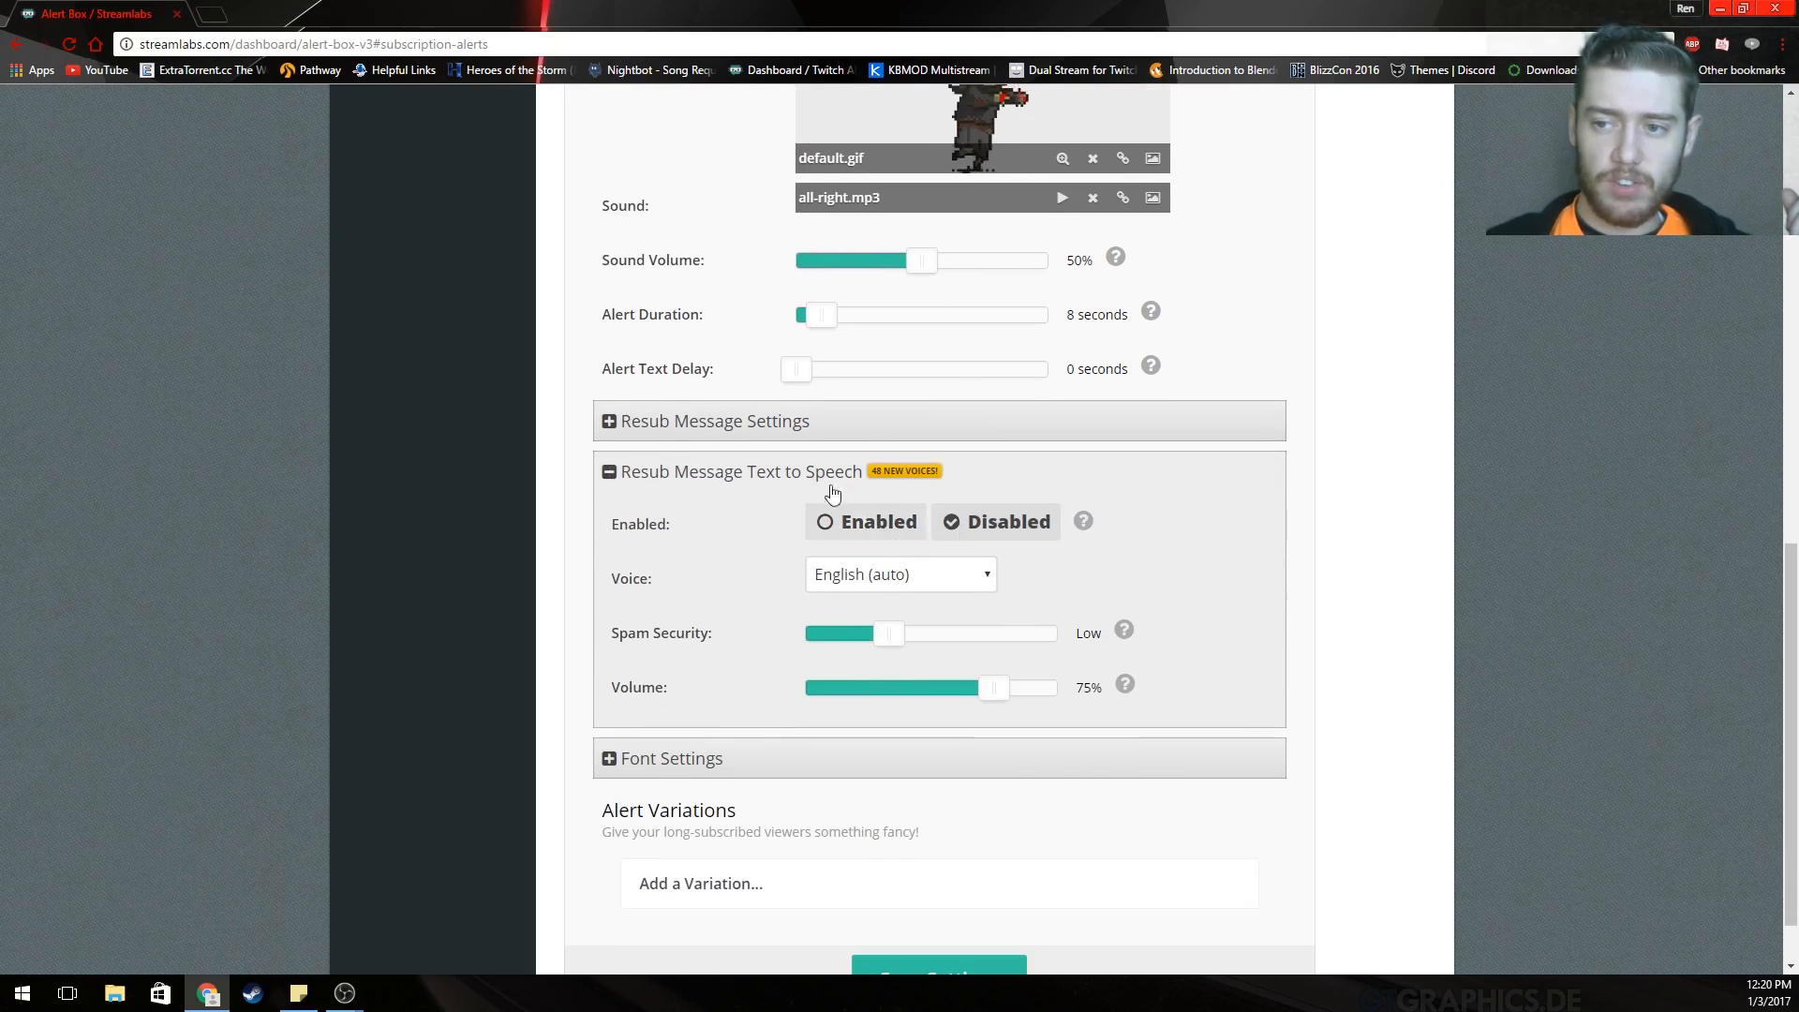
click(834, 420)
scroll(1106, 624, down, 3)
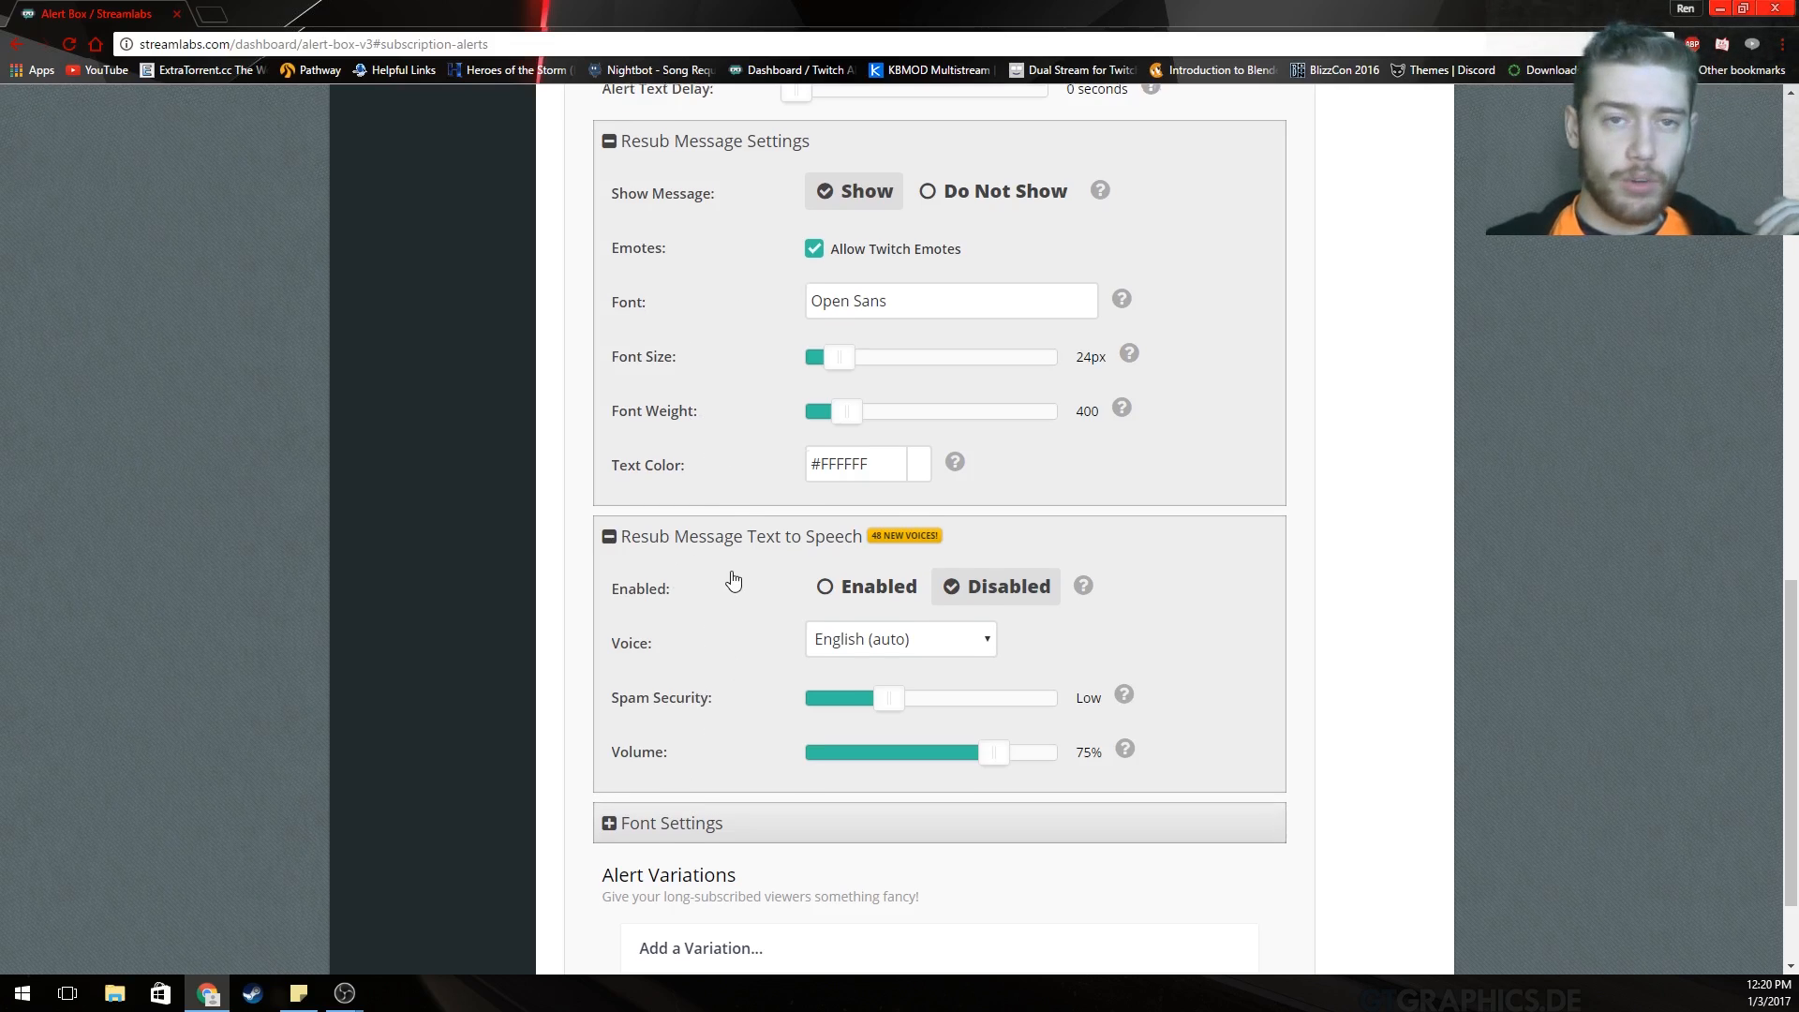
scroll(727, 587, up, 1)
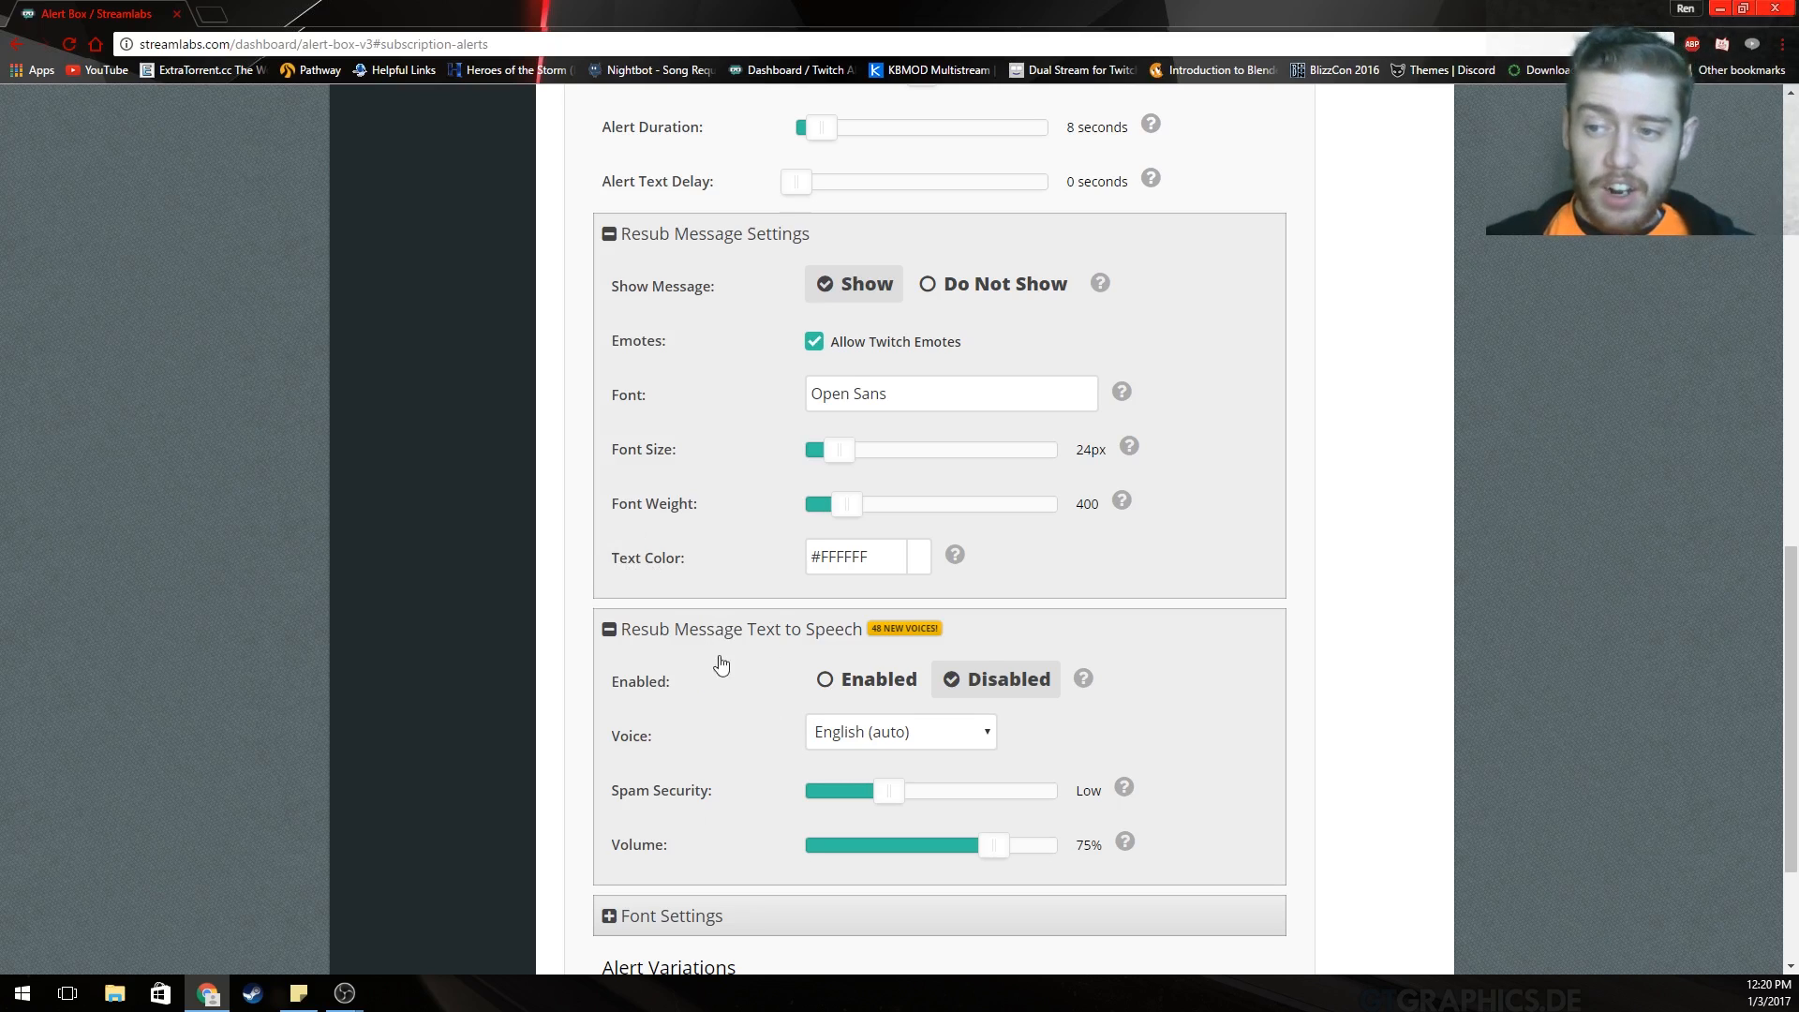
Collapse the resub text-to-speech options and save the subscription alert settings.
click(693, 646)
scroll(996, 683, up, 3)
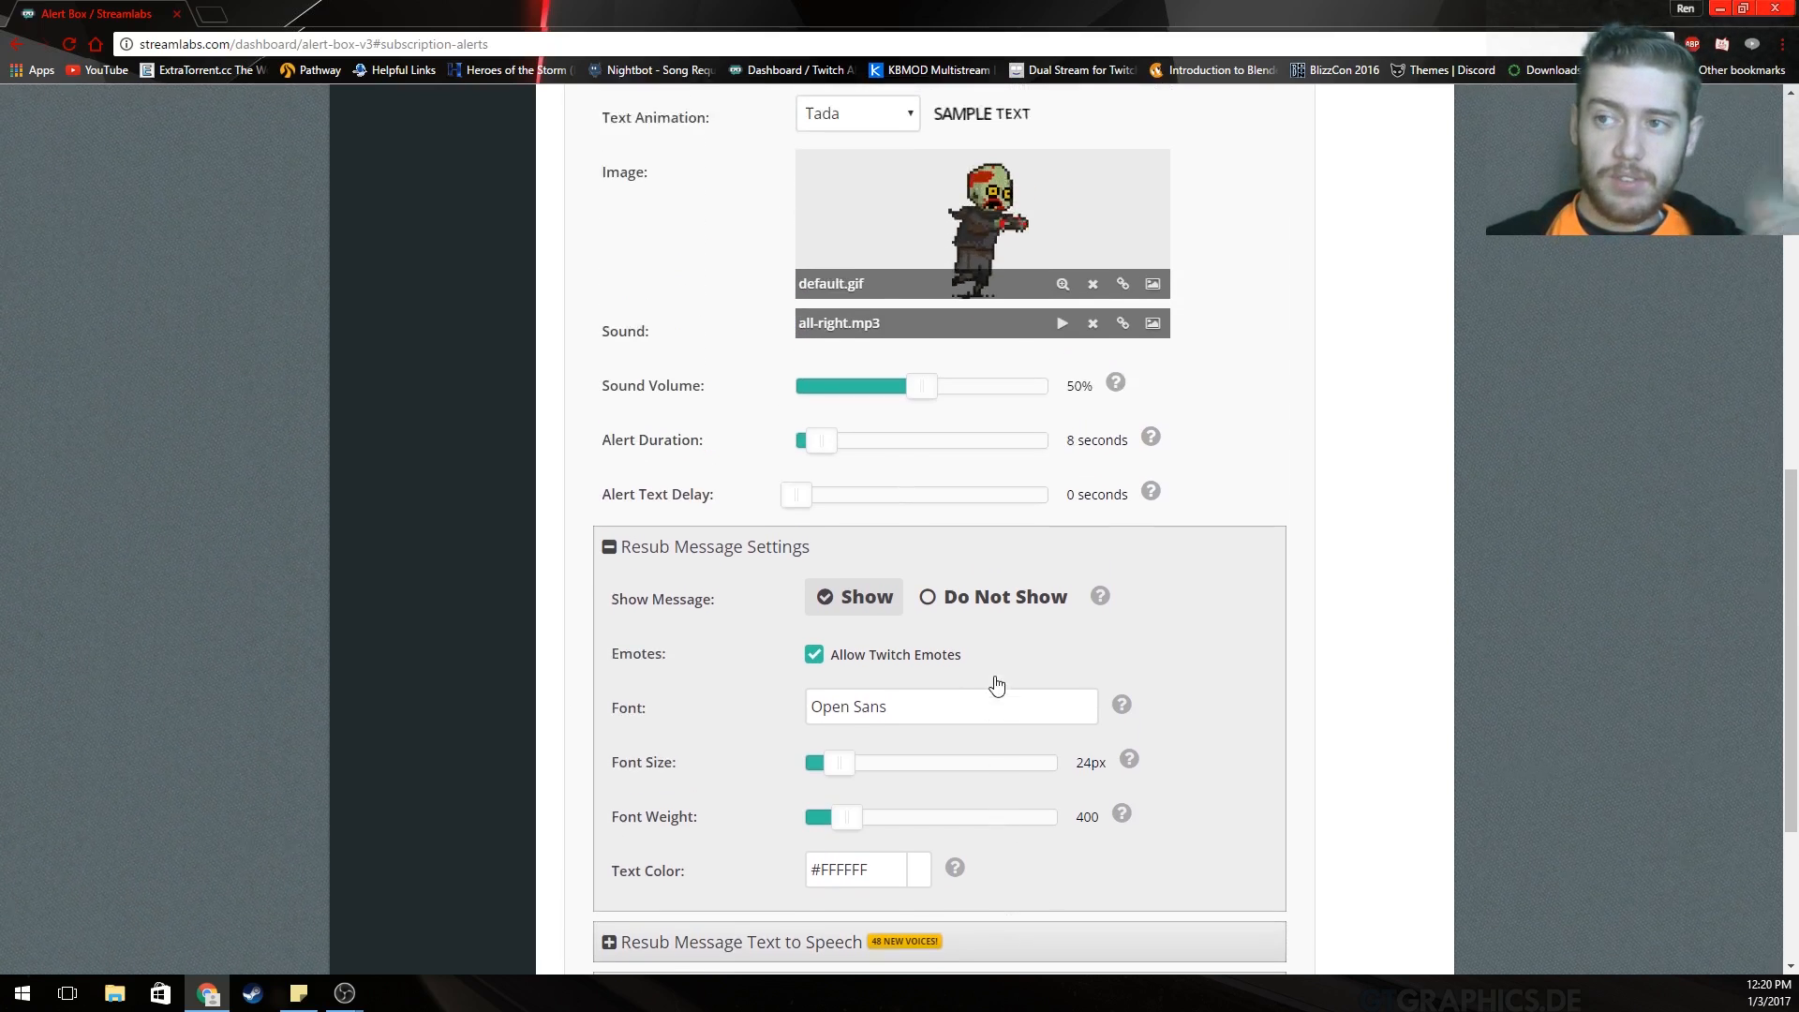
scroll(996, 666, down, 2)
scroll(996, 666, down, 1)
click(915, 898)
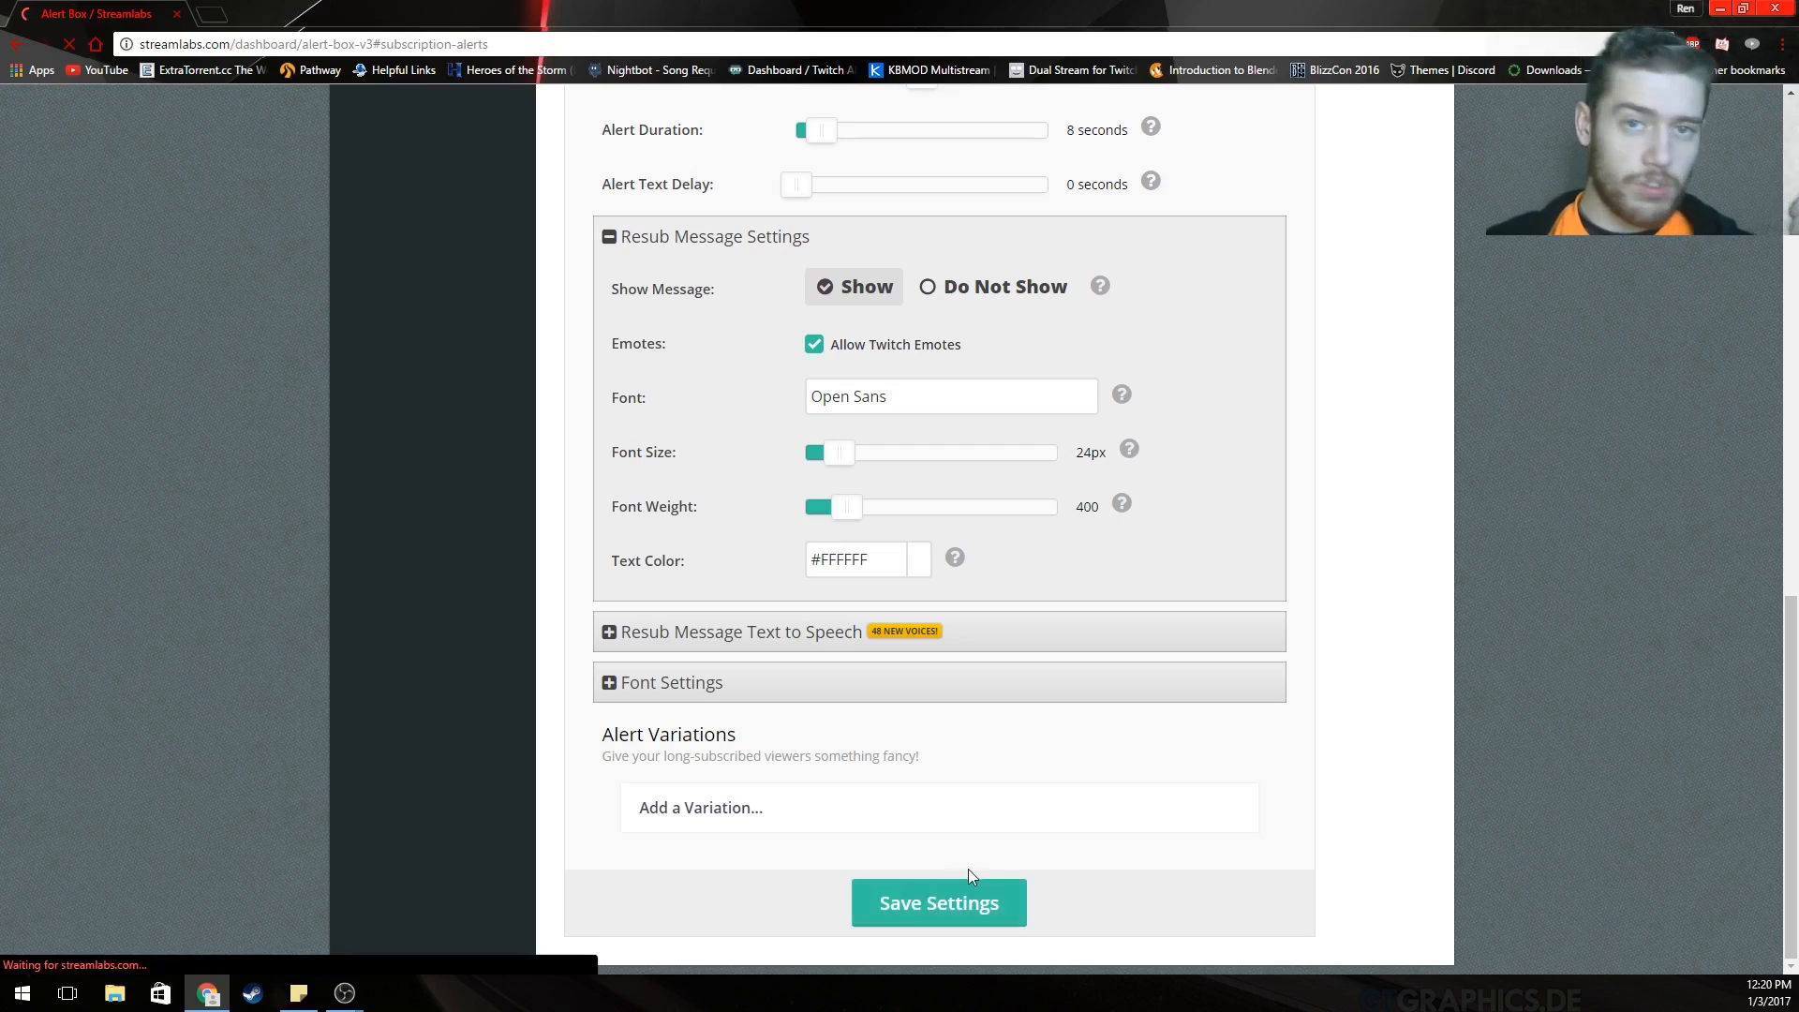
Review the donation alert: '{name} donated {amount}!', Wobble animation, magic-coins.mp3 at 100%, 10 seconds.
click(1031, 631)
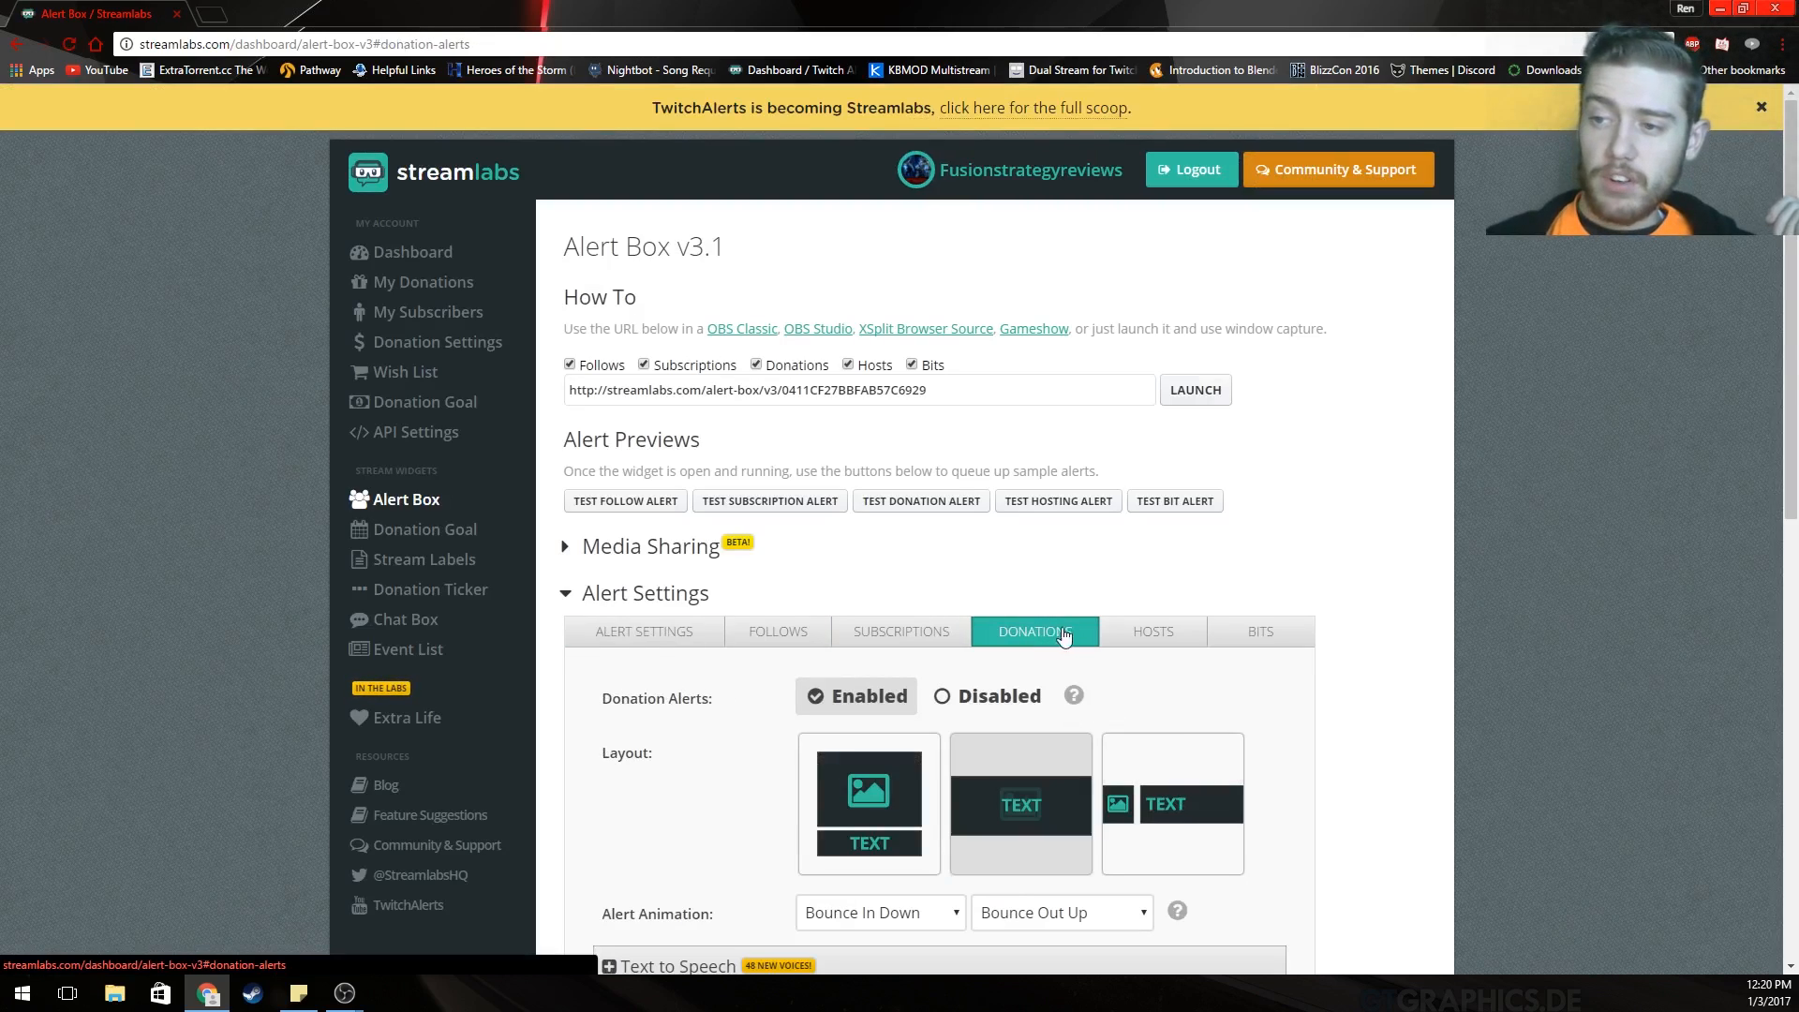
scroll(1427, 627, down, 3)
scroll(1427, 627, down, 1)
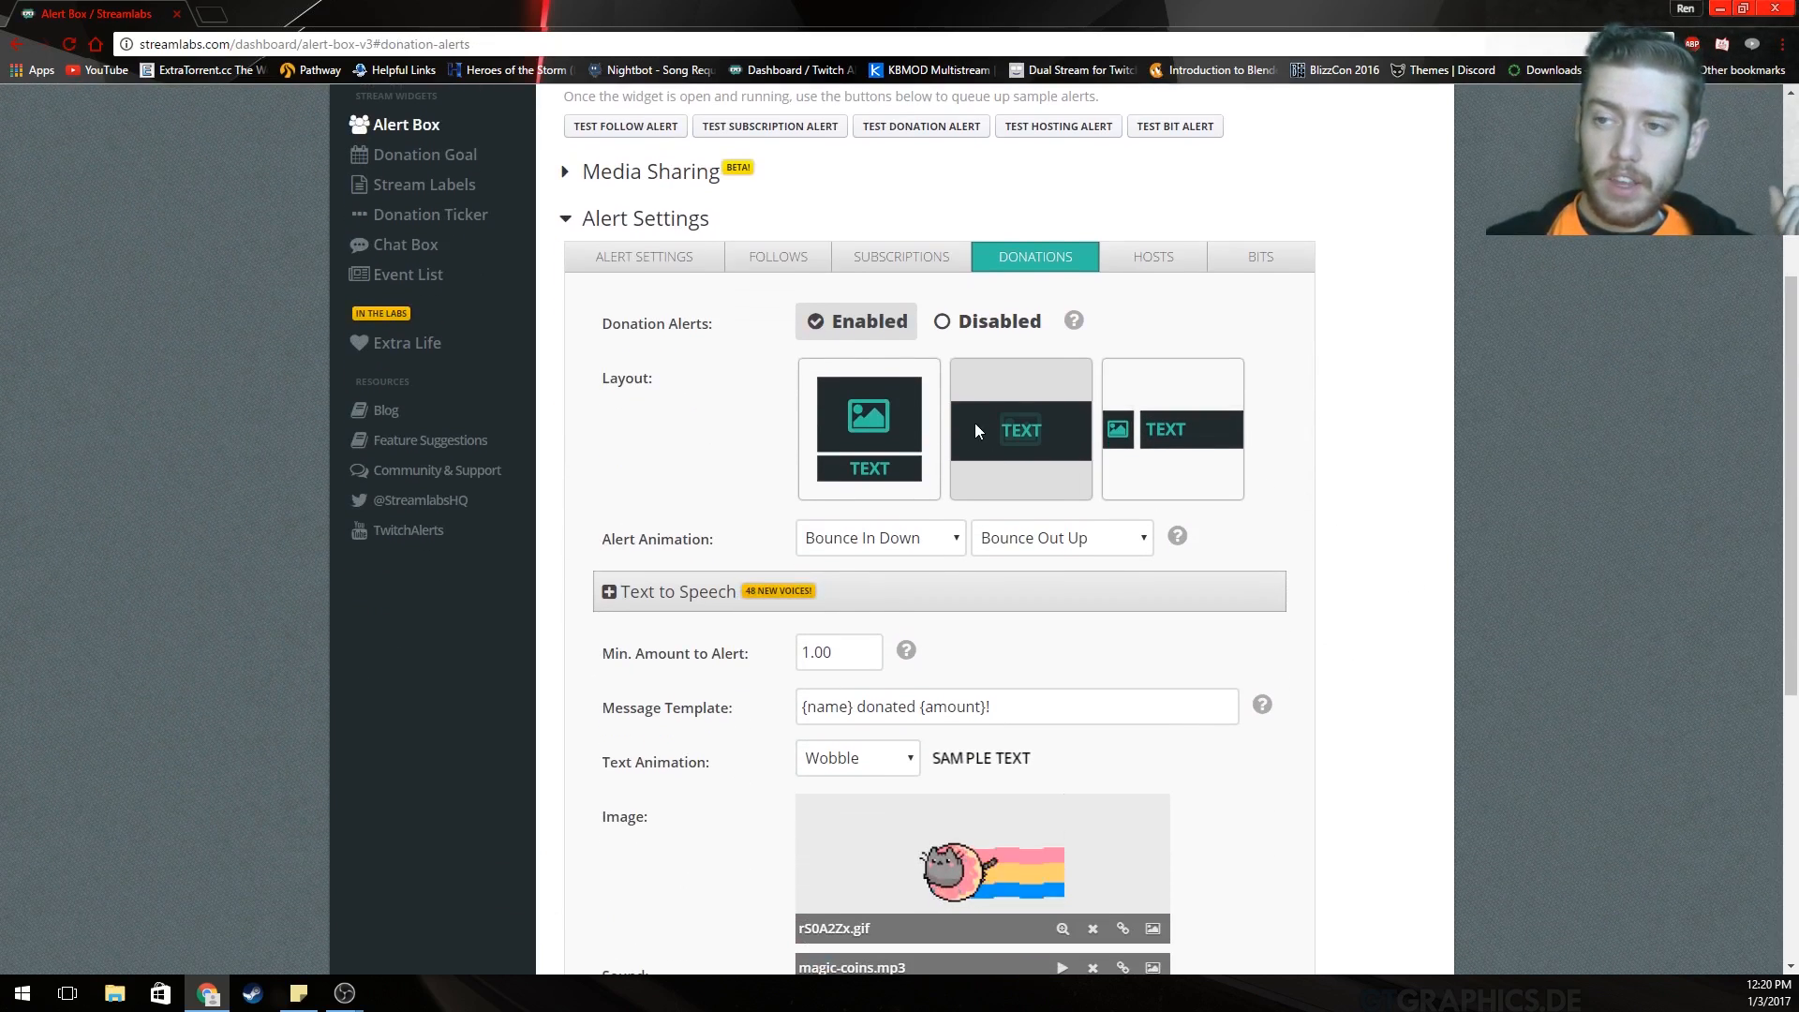
scroll(801, 393, down, 2)
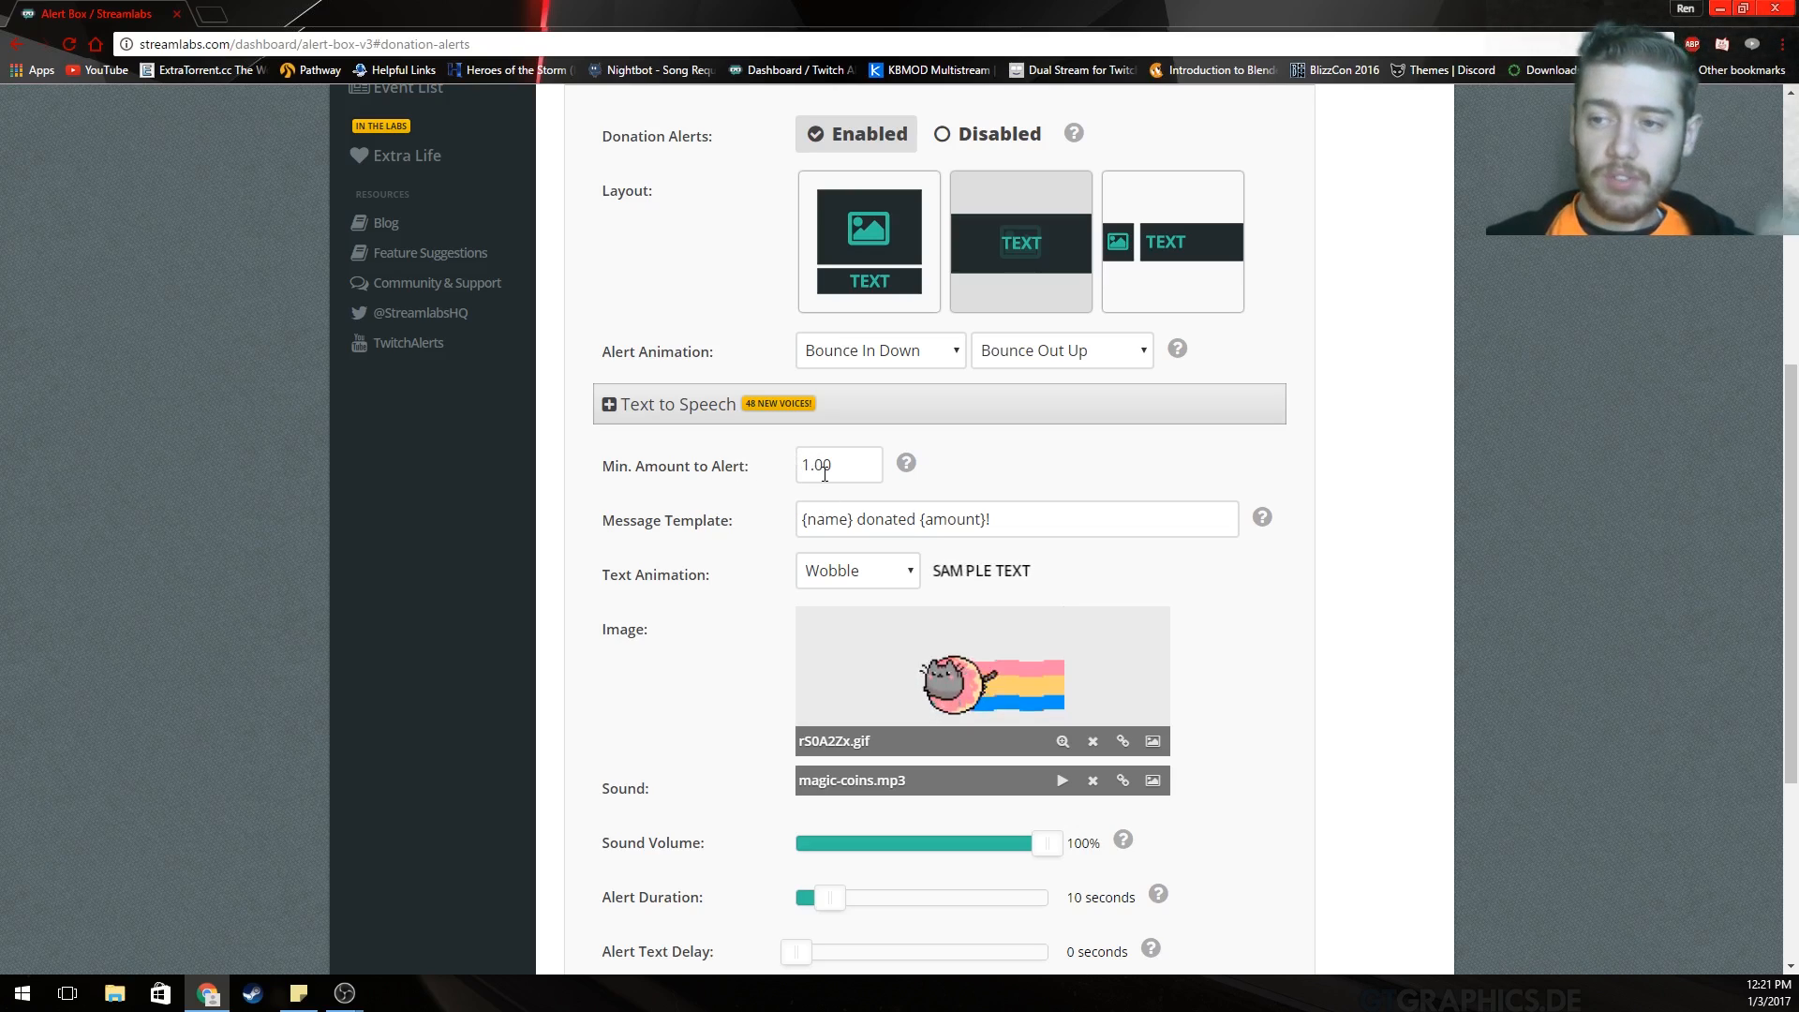
scroll(1189, 516, down, 1)
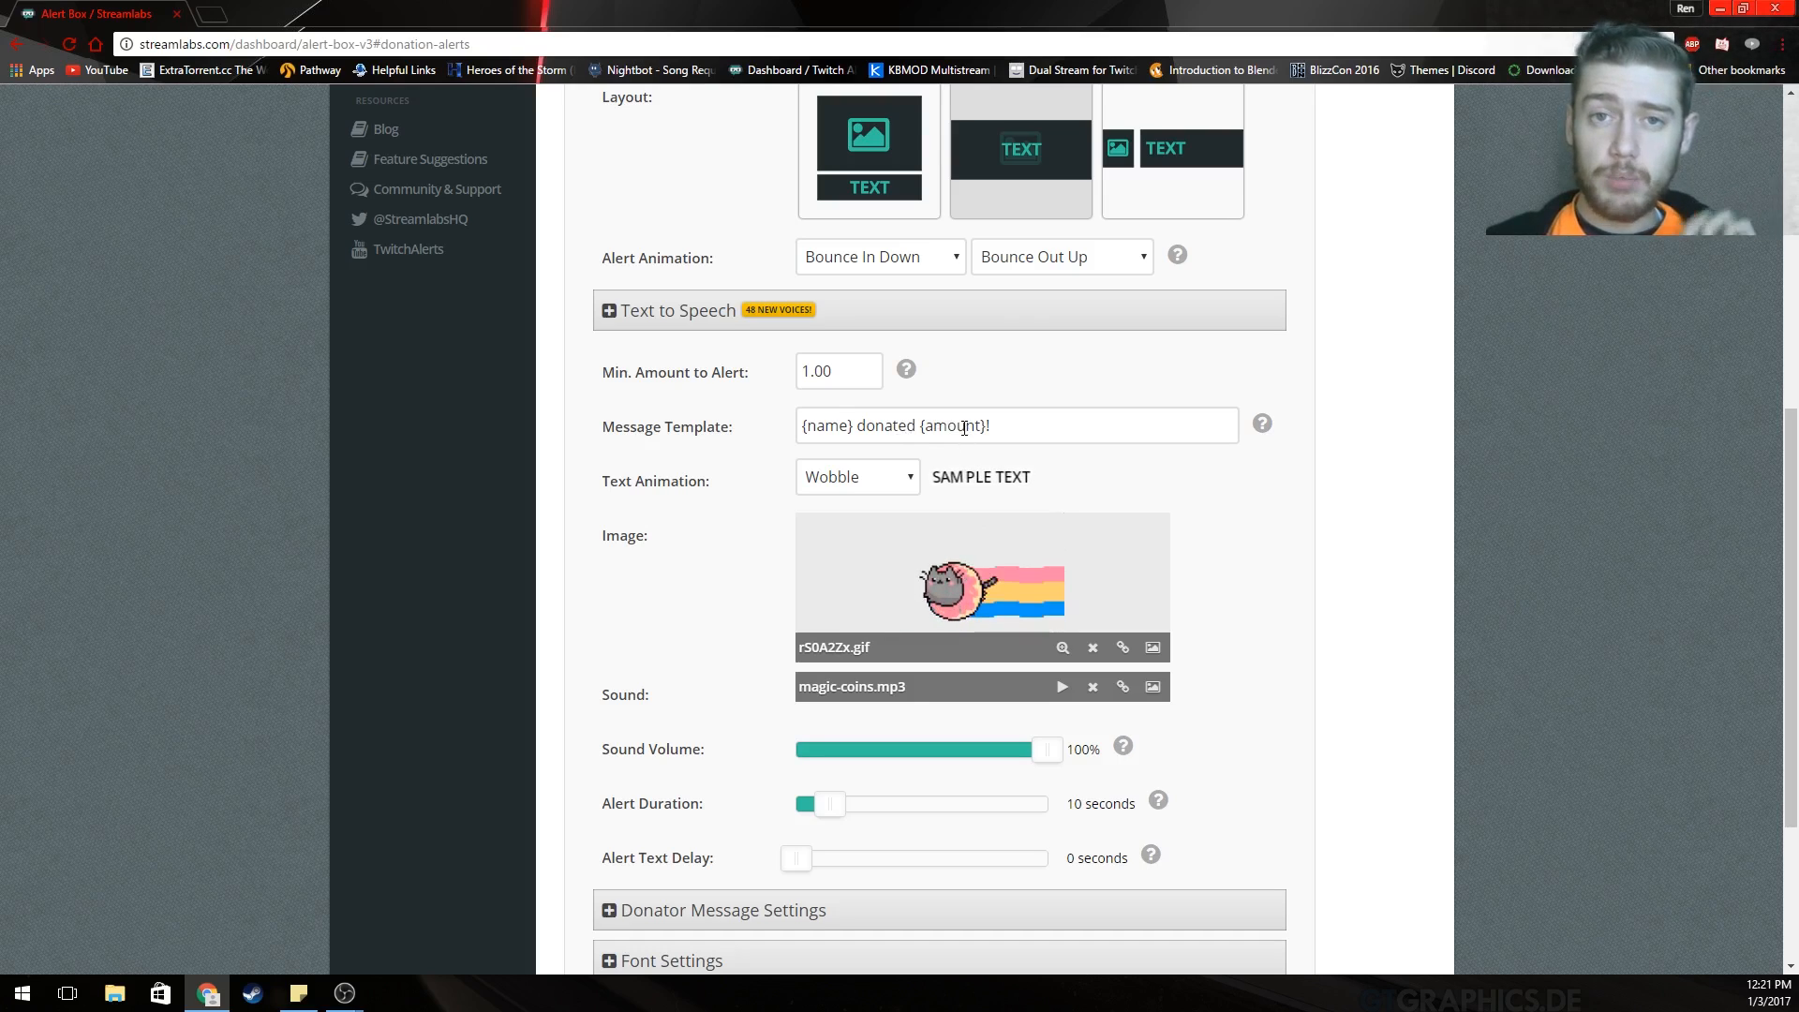
scroll(1286, 511, down, 2)
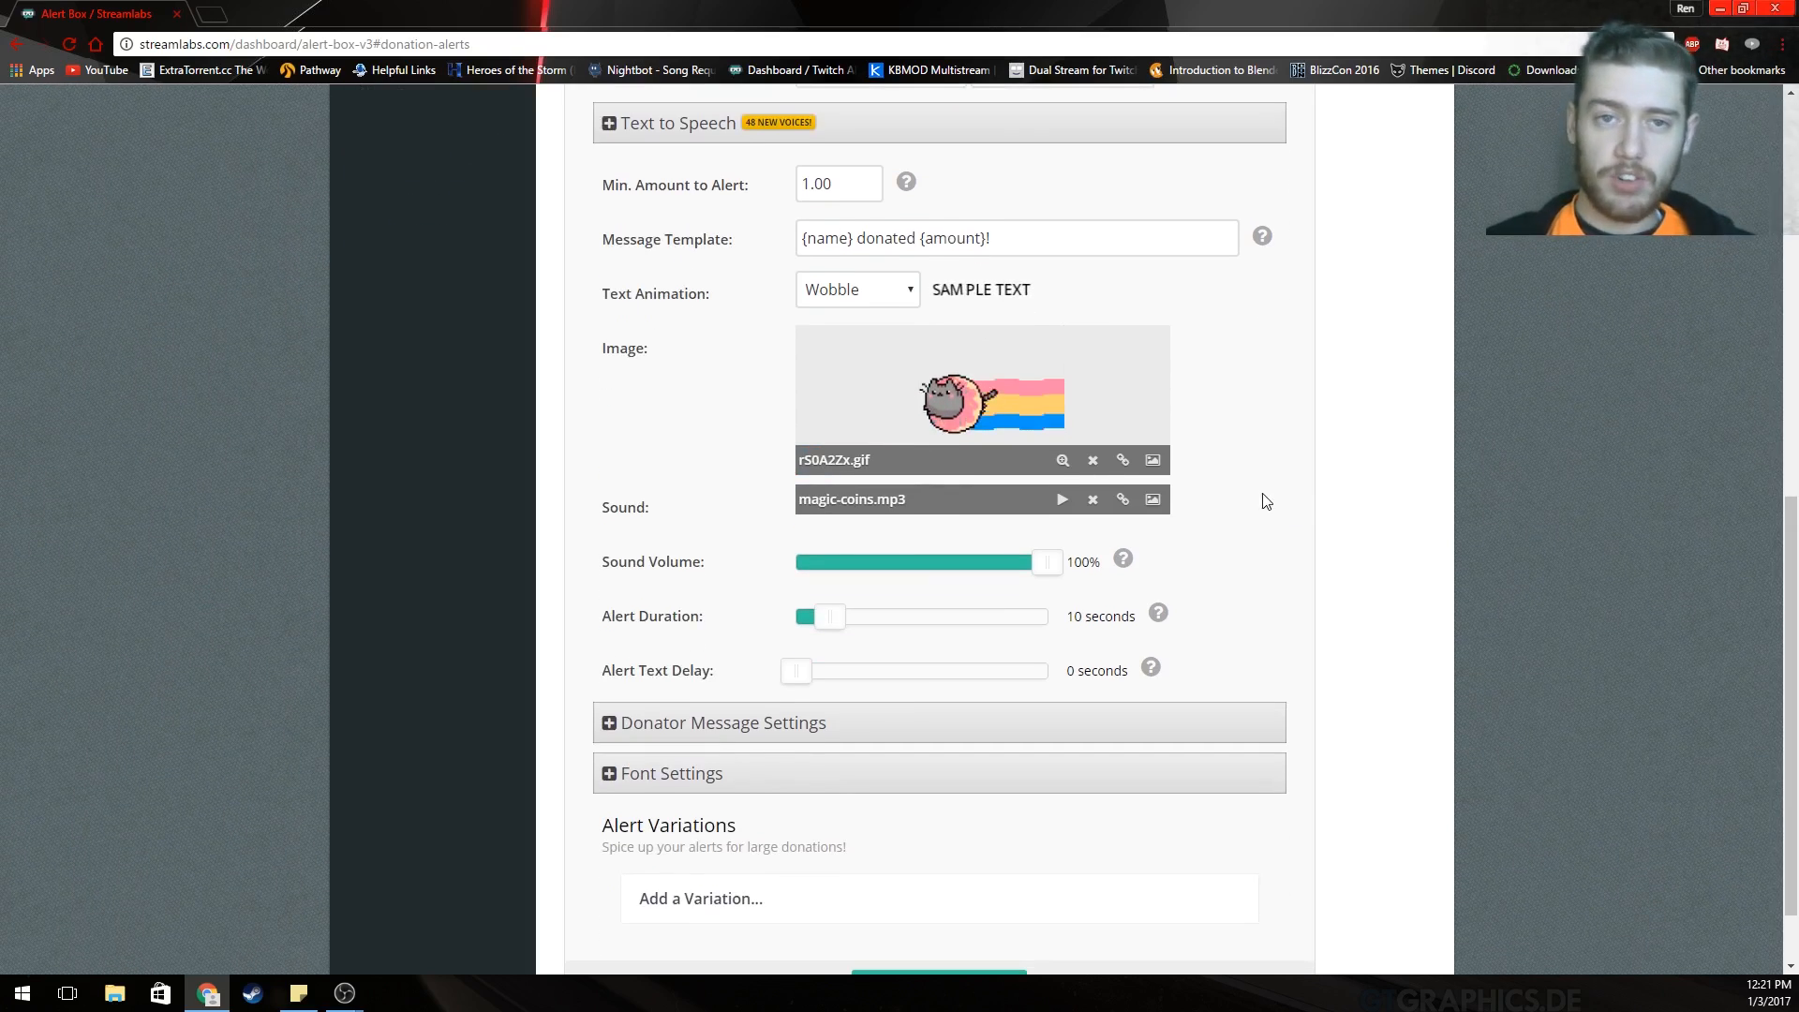
scroll(1034, 248, down, 1)
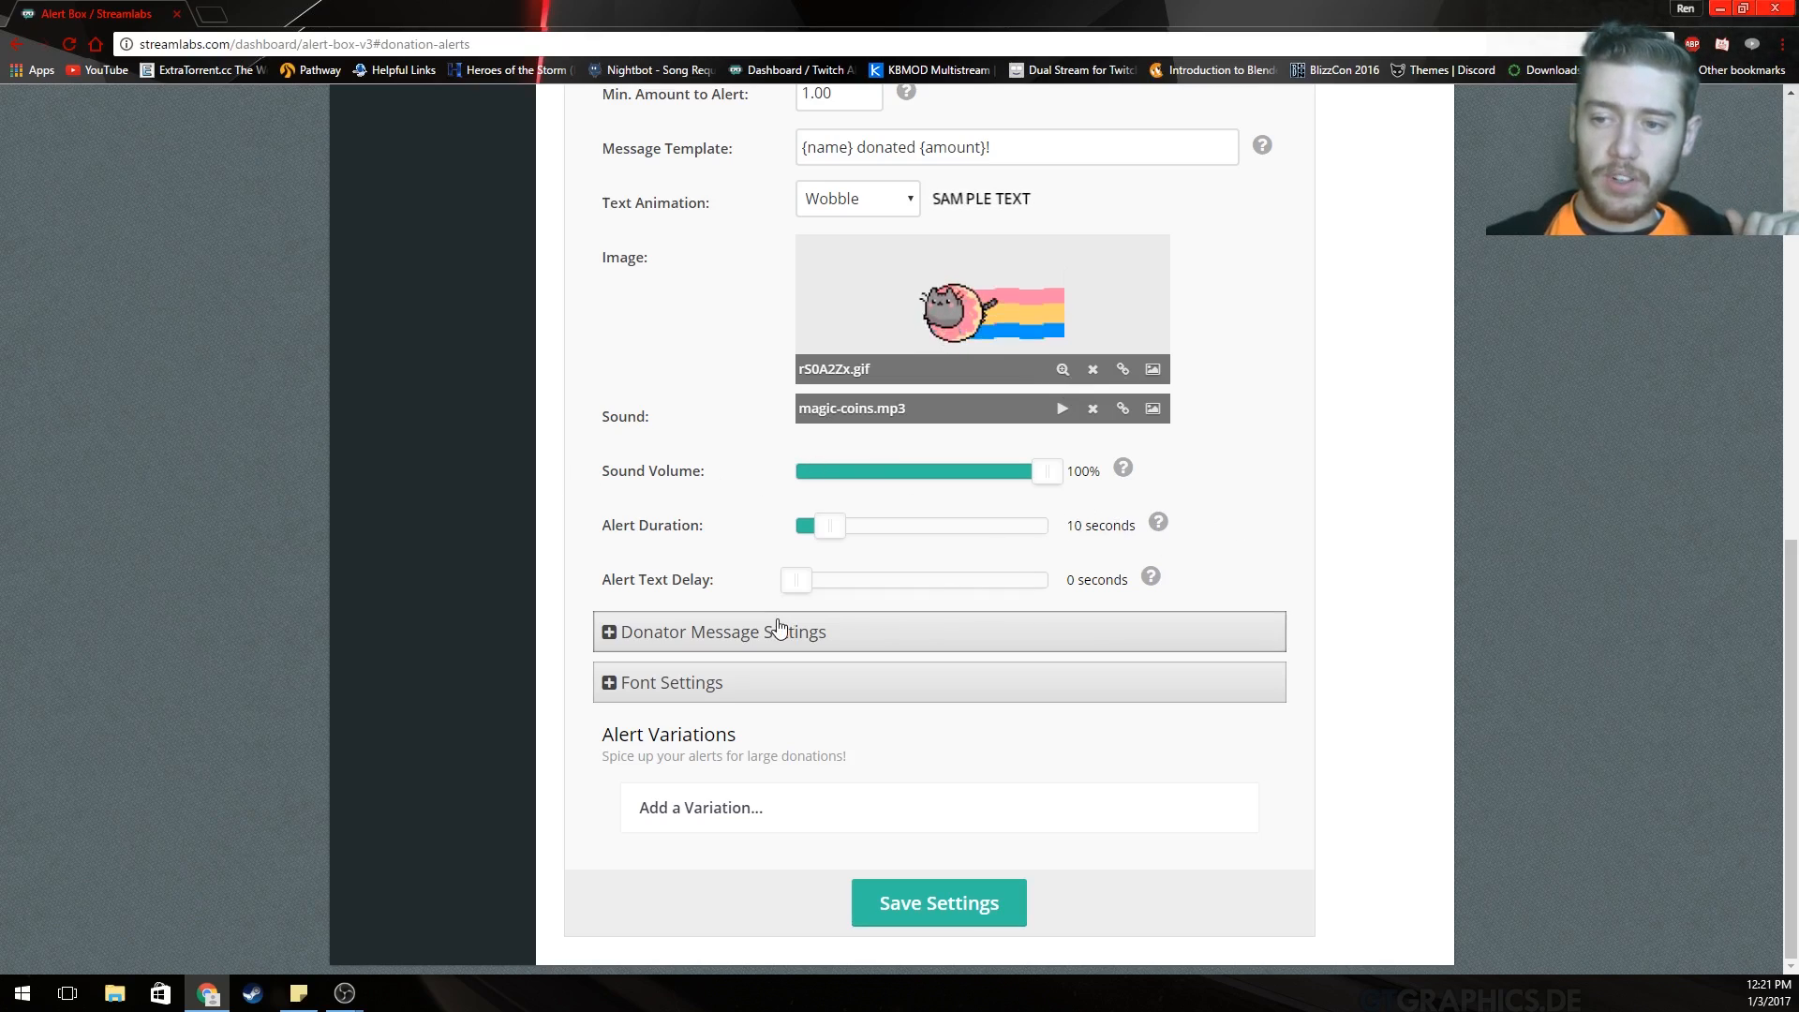
Expand and then collapse the Donator Message Settings.
click(729, 647)
scroll(801, 578, down, 2)
scroll(782, 511, down, 1)
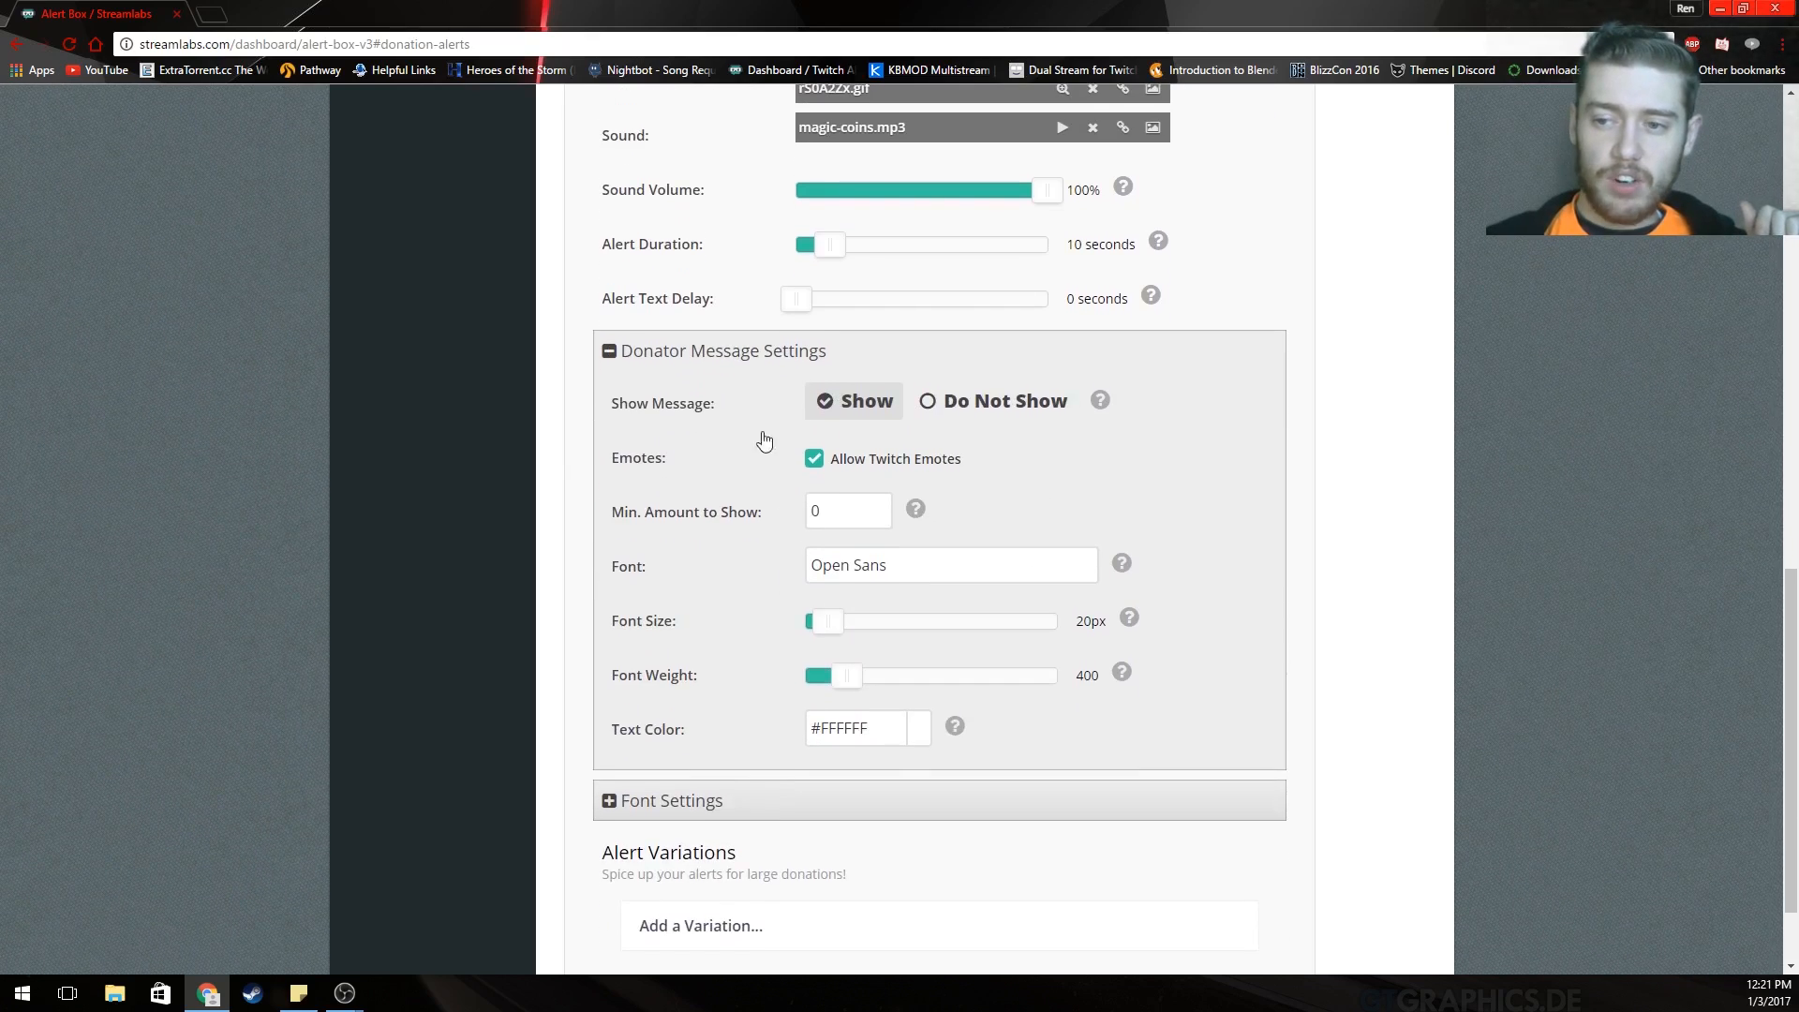
click(670, 365)
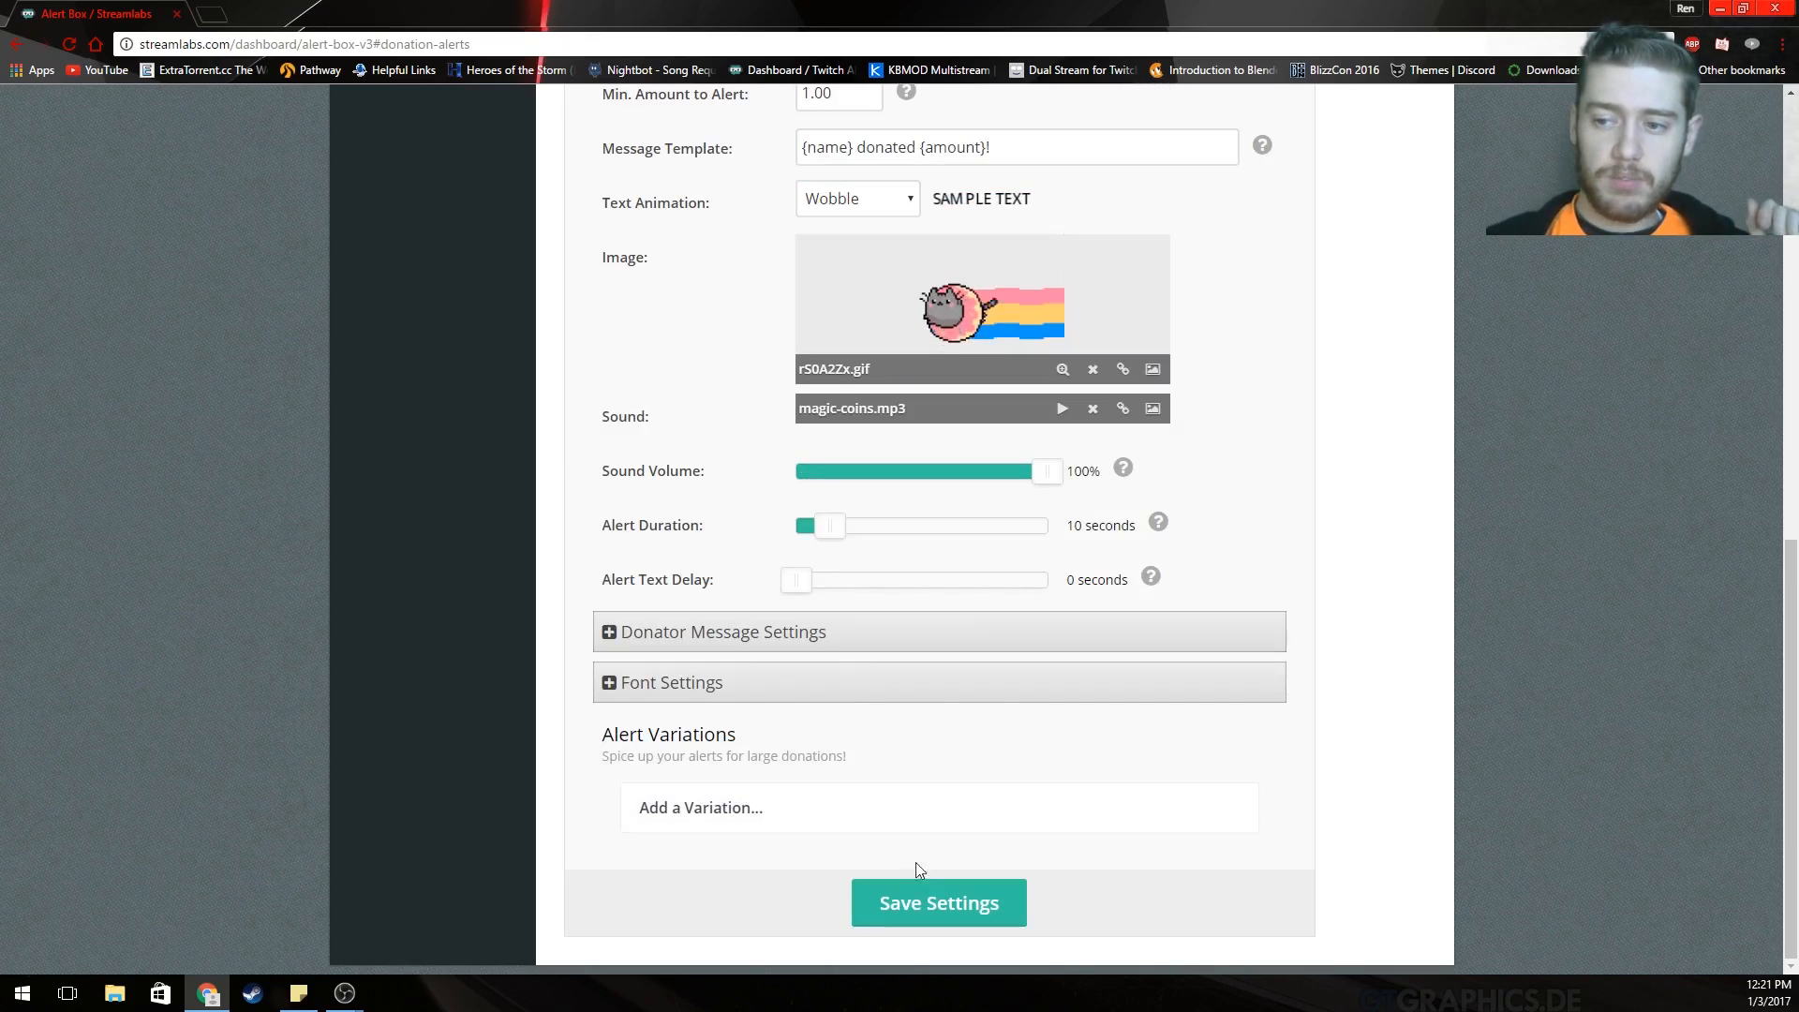
Save the donation alert, then review the hosting alert: Wiggle animation, bonus-3.mp3 at 50%, 5 seconds.
click(914, 908)
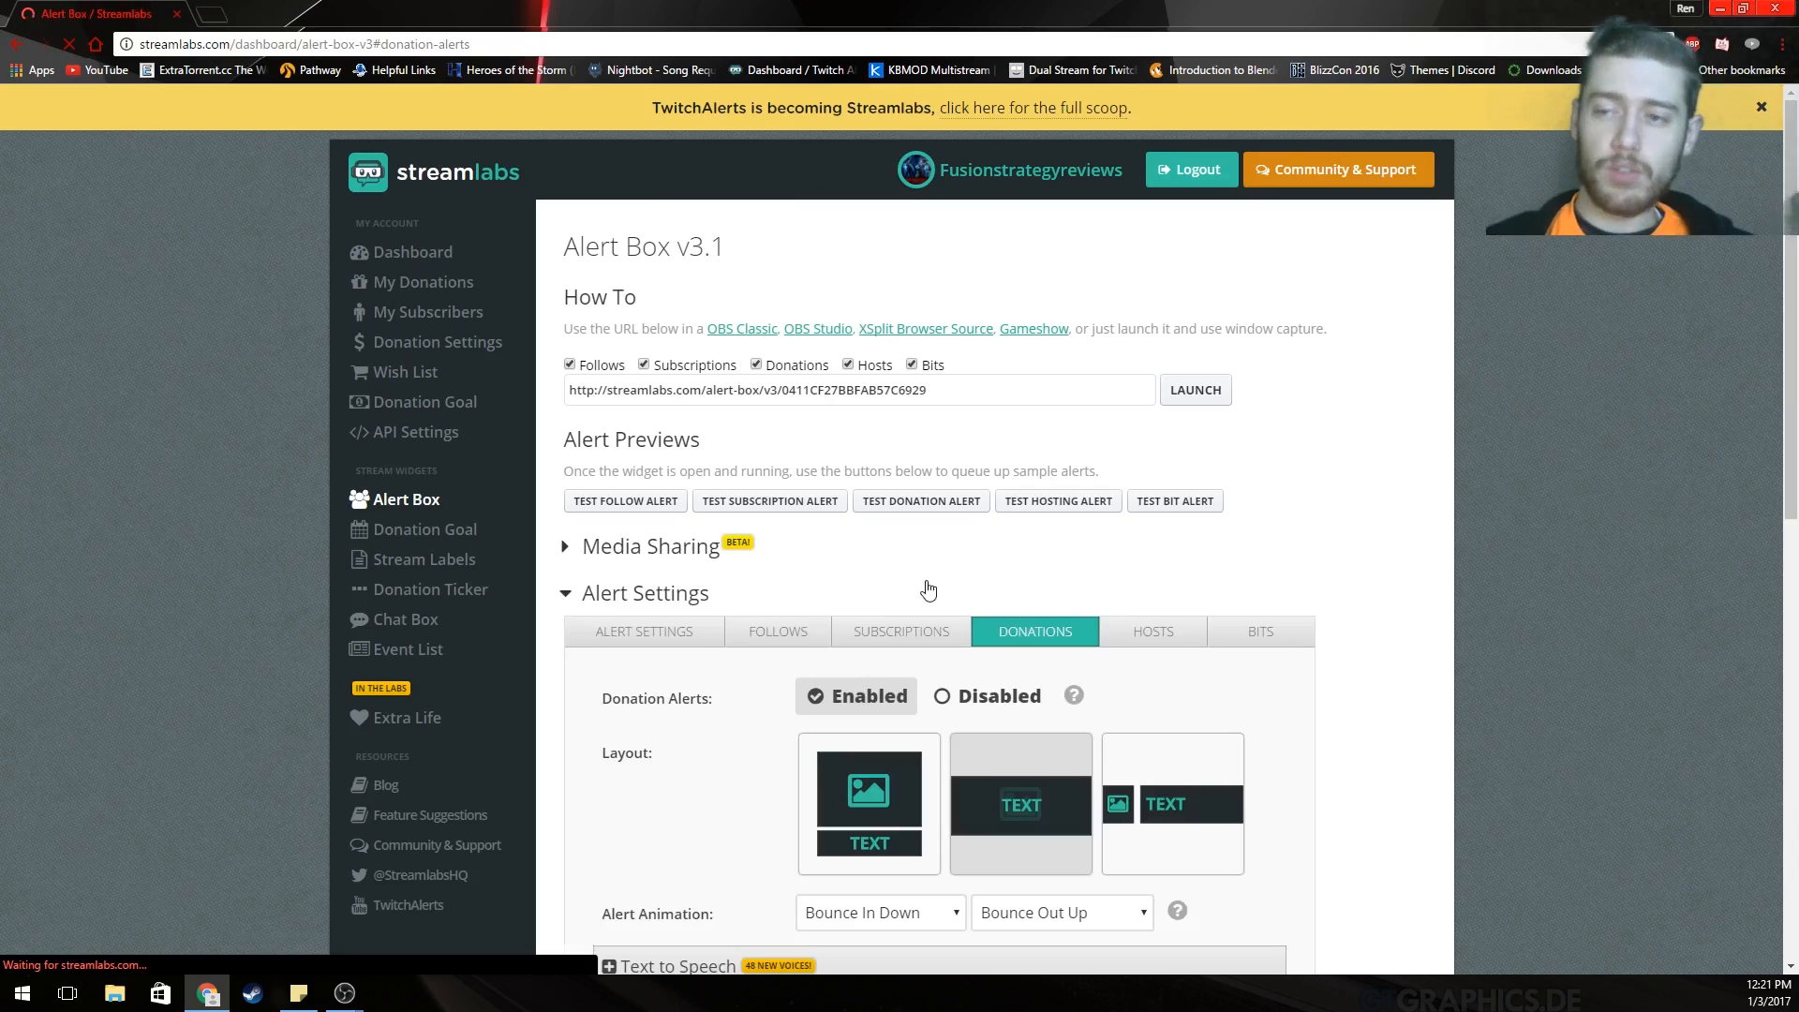
click(1116, 649)
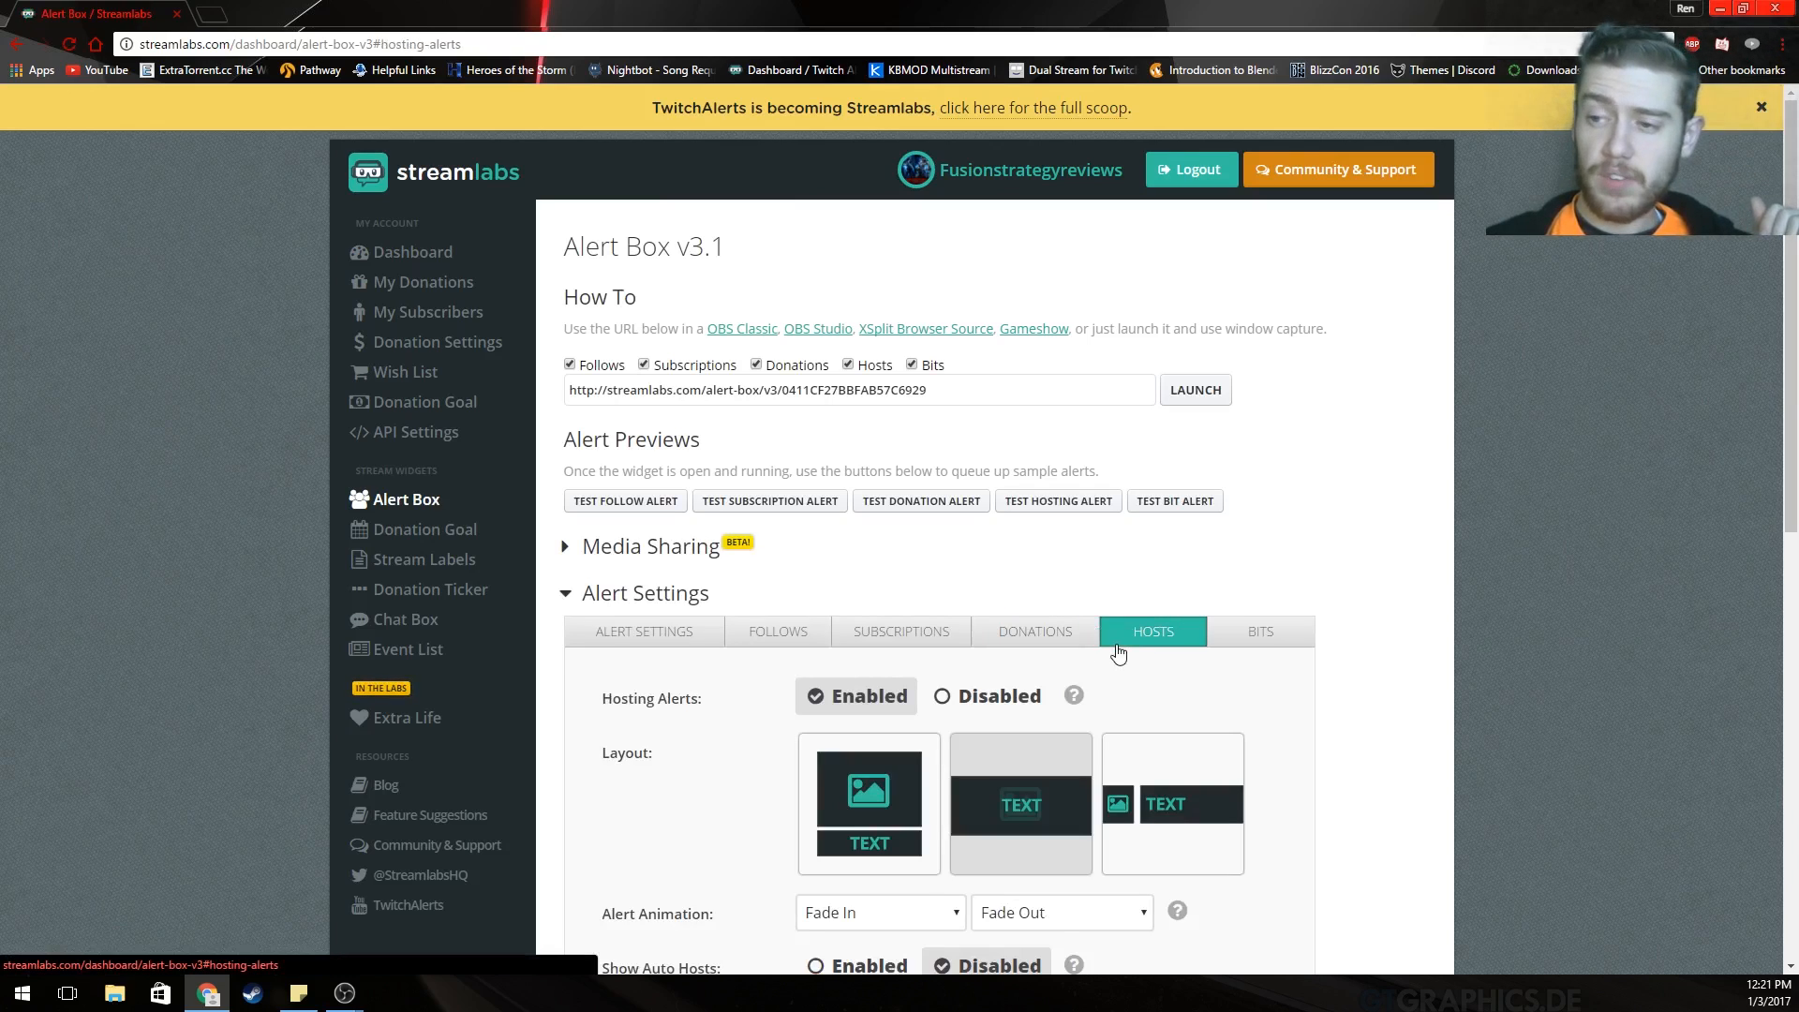
scroll(1364, 656, down, 3)
scroll(1379, 659, down, 2)
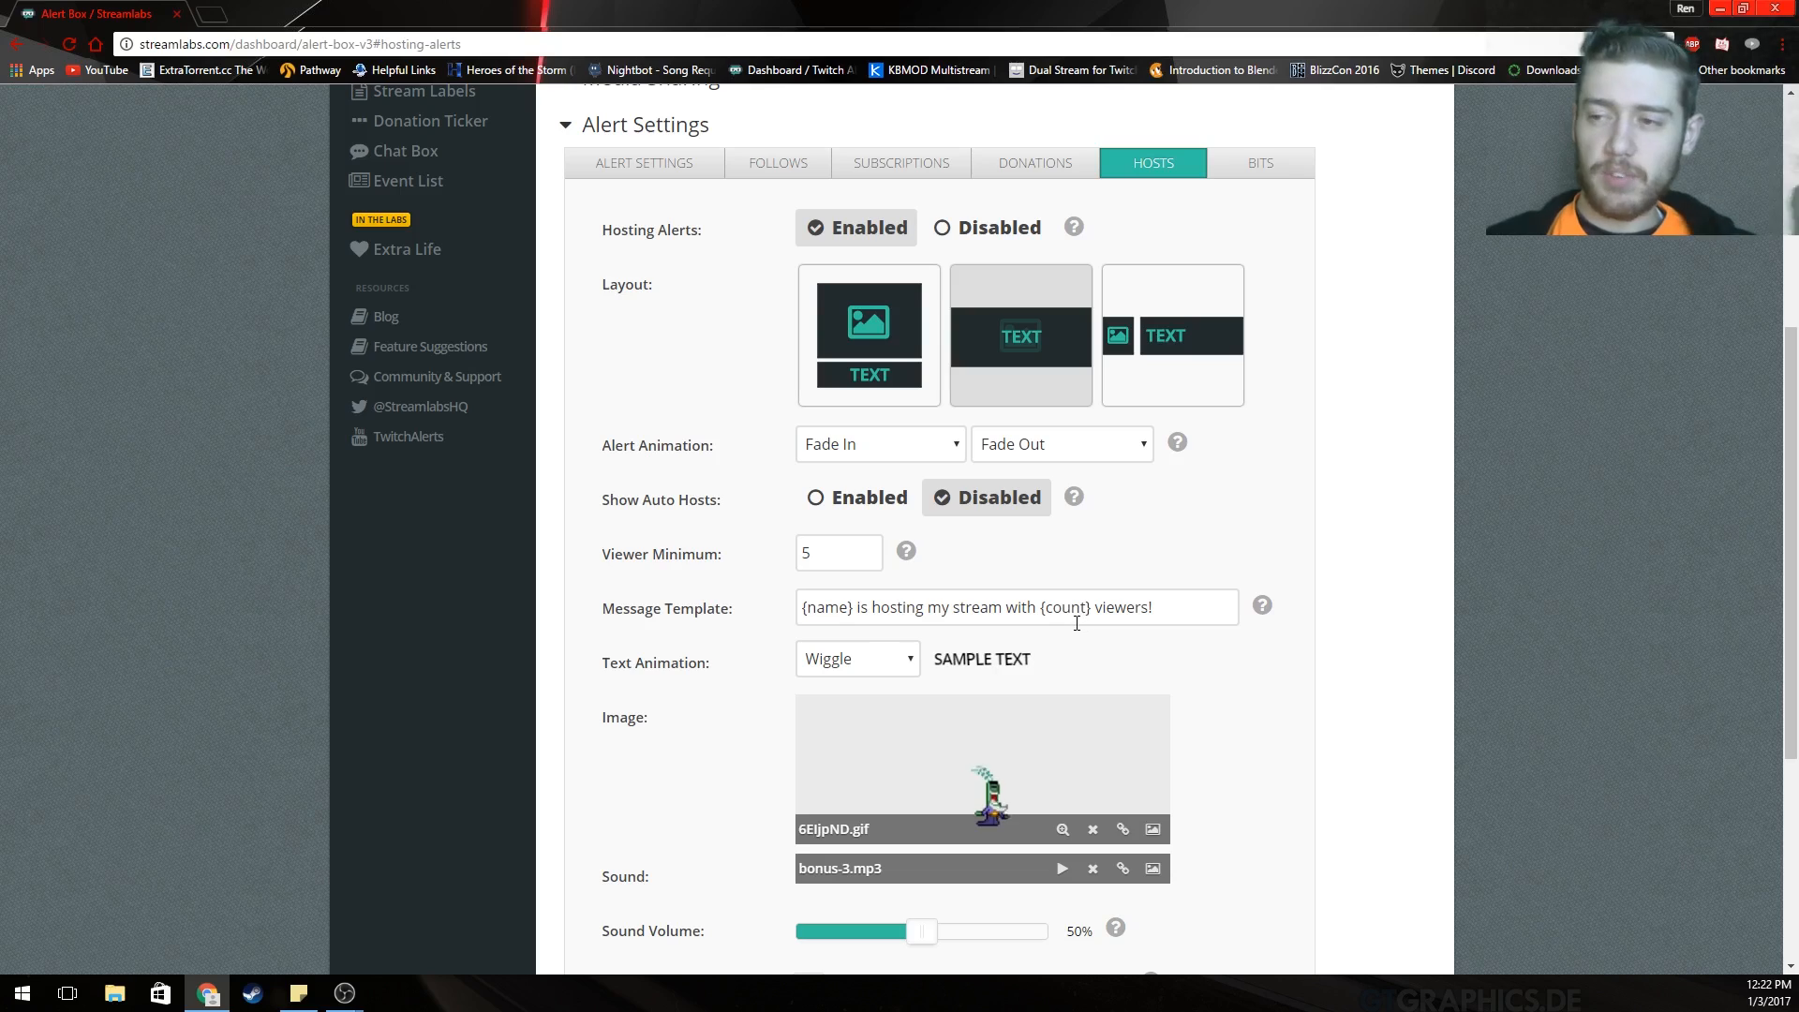
scroll(1312, 715, up, 1)
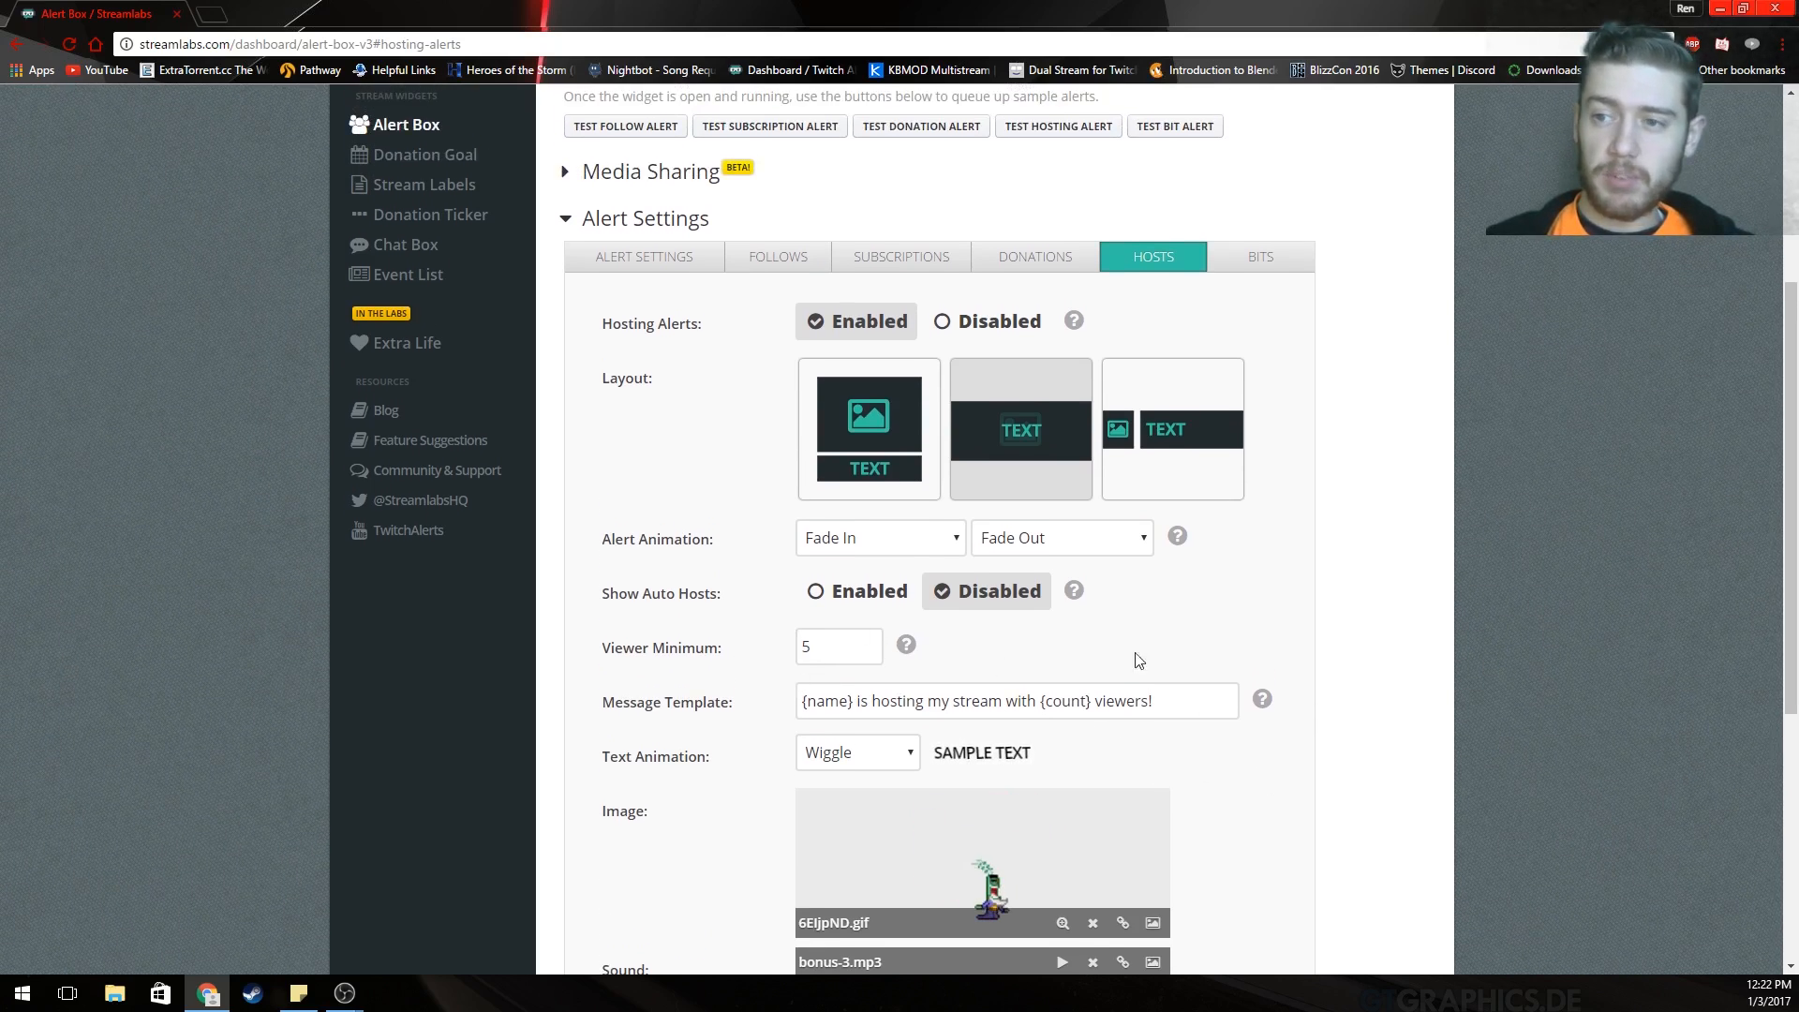
scroll(1359, 647, down, 4)
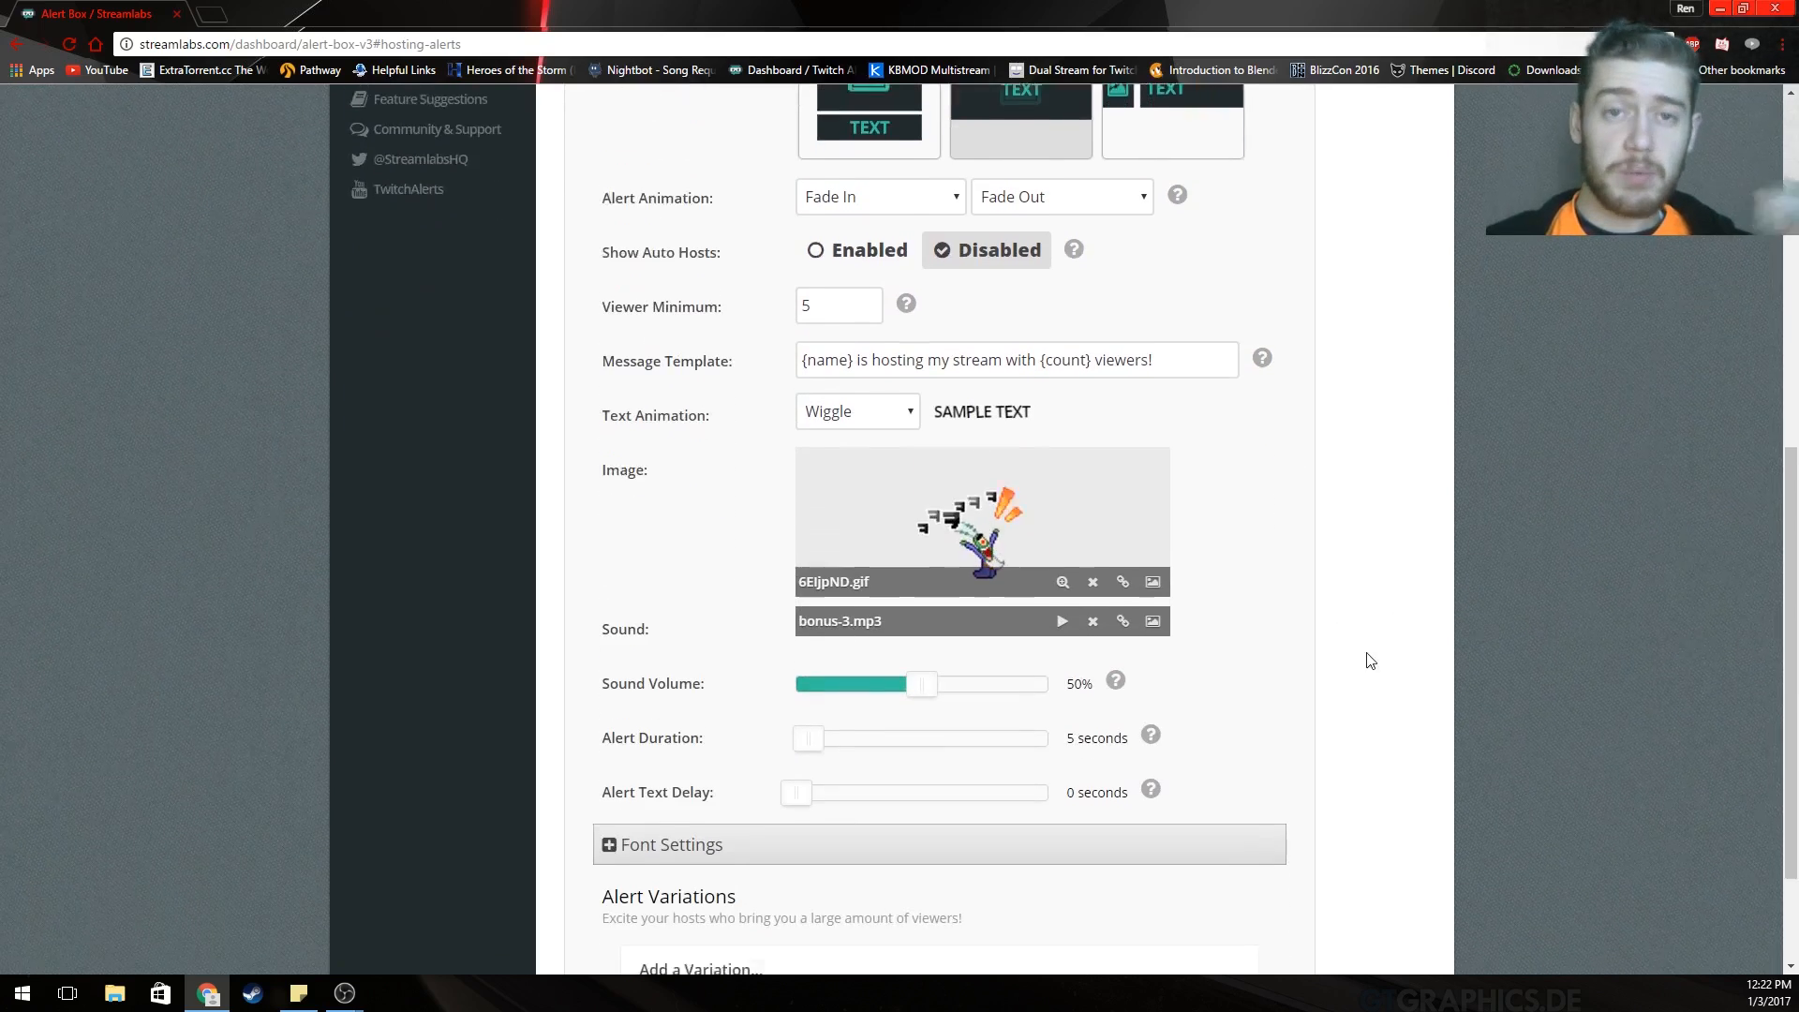
scroll(1362, 661, down, 1)
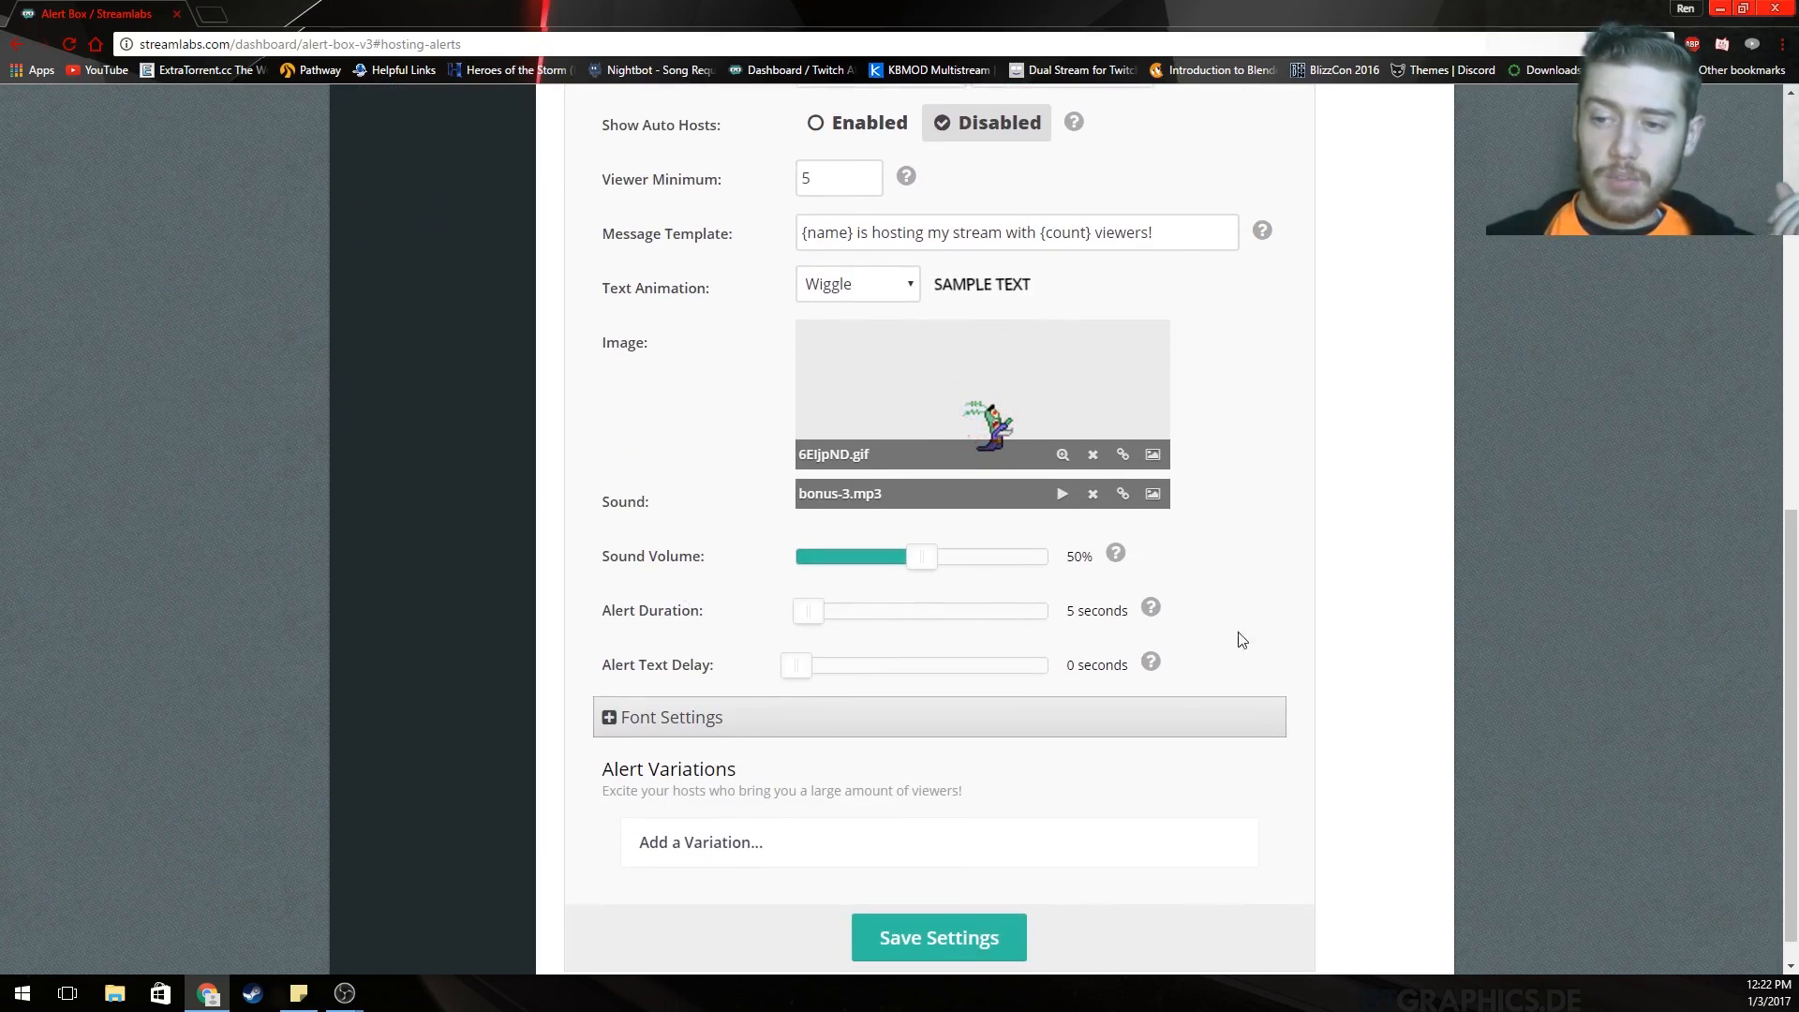
Save the hosting alert settings and review the bits variations from 1 to 100000 bits.
click(975, 937)
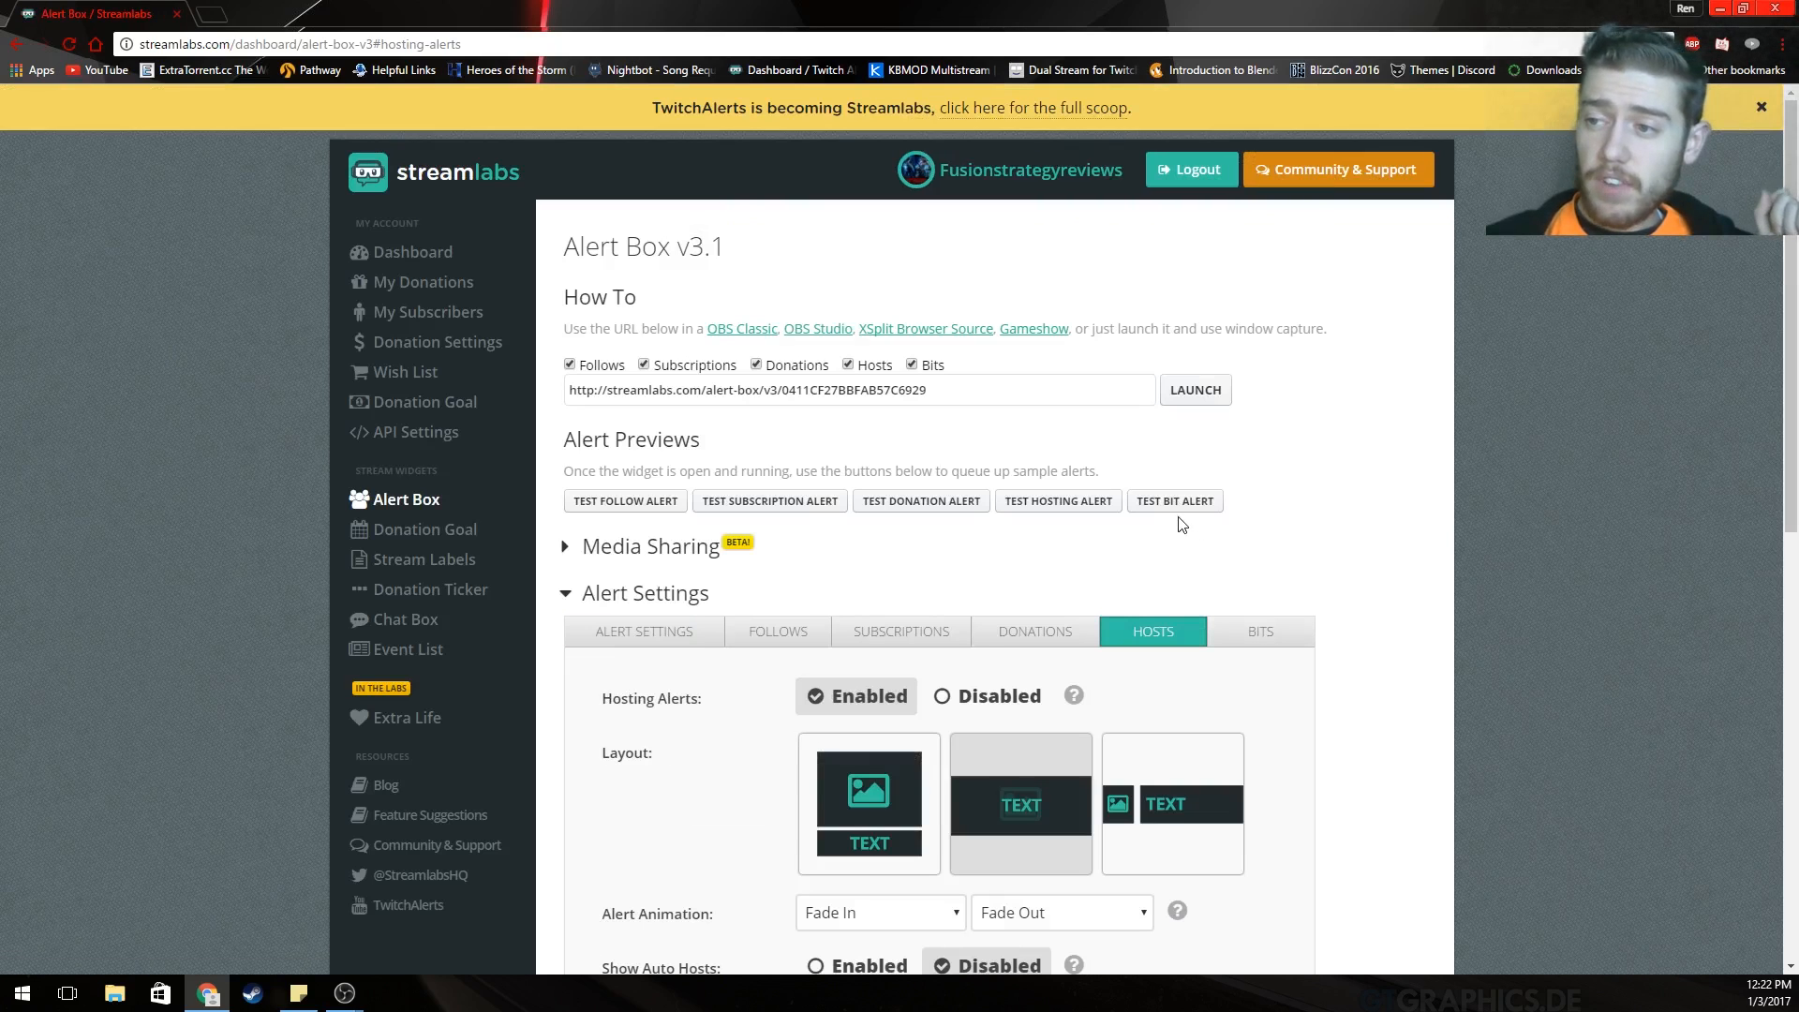
click(1263, 629)
scroll(1161, 469, down, 3)
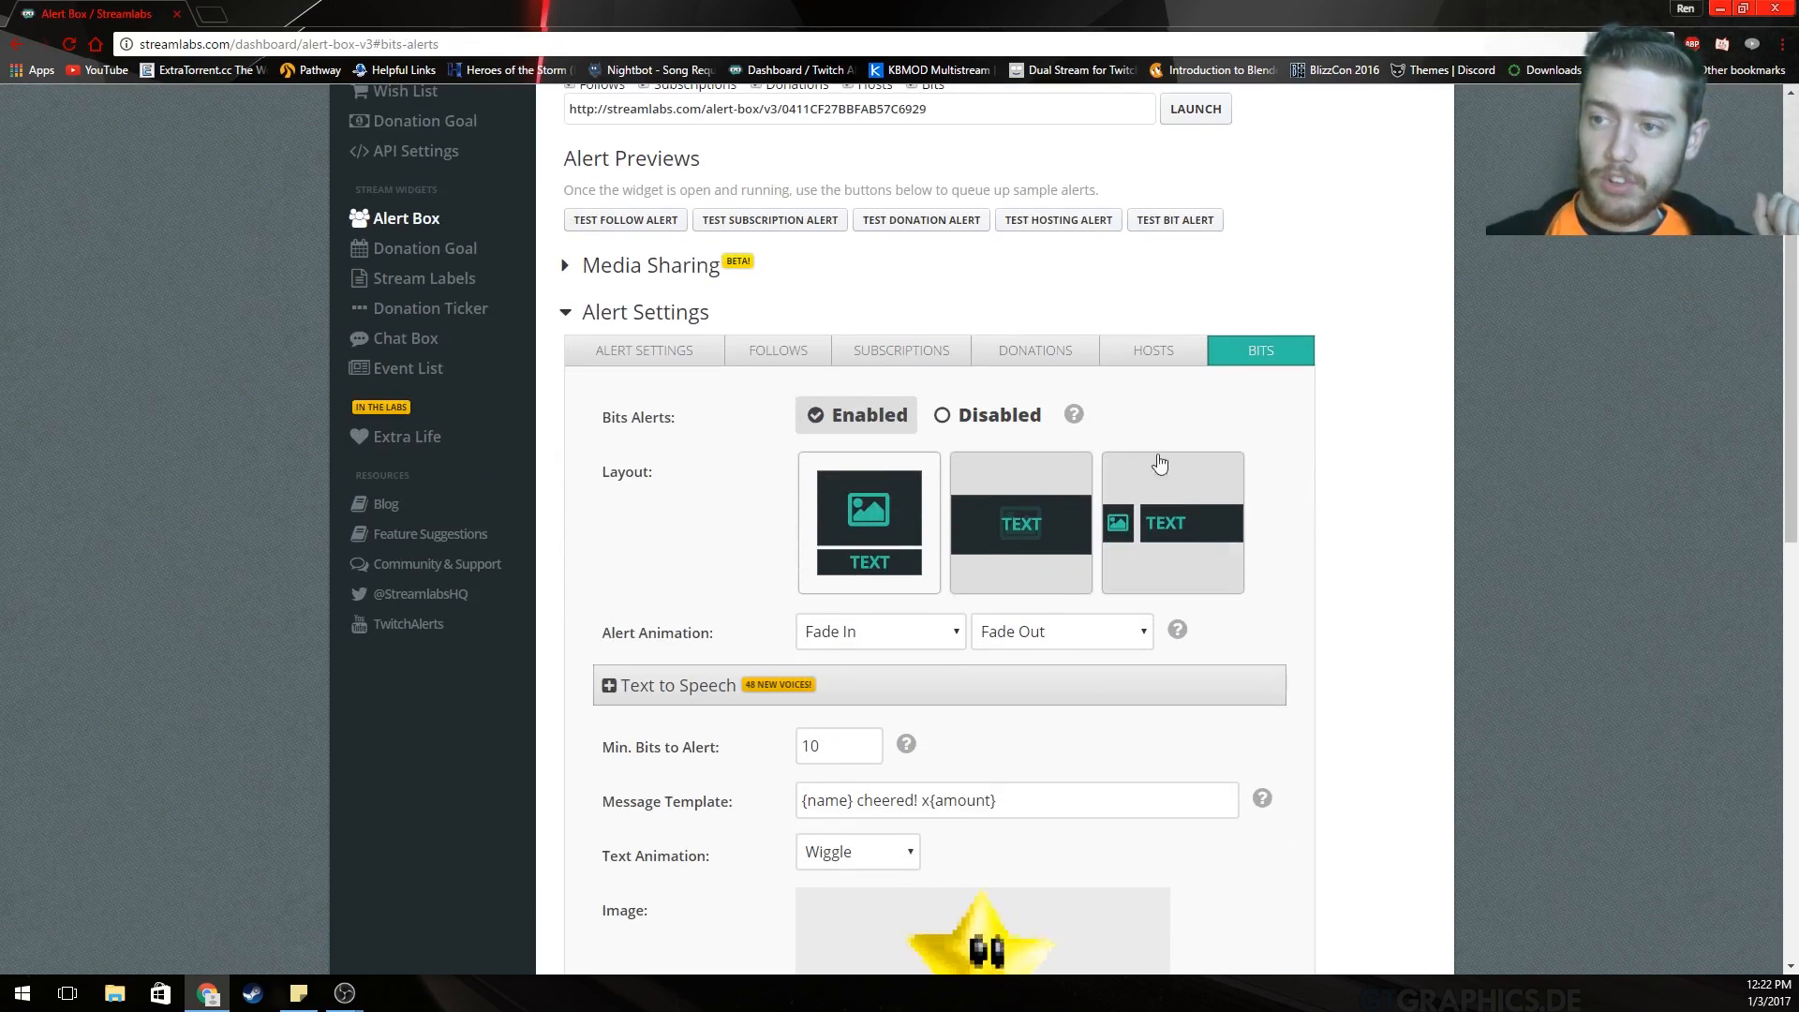
scroll(1139, 403, down, 3)
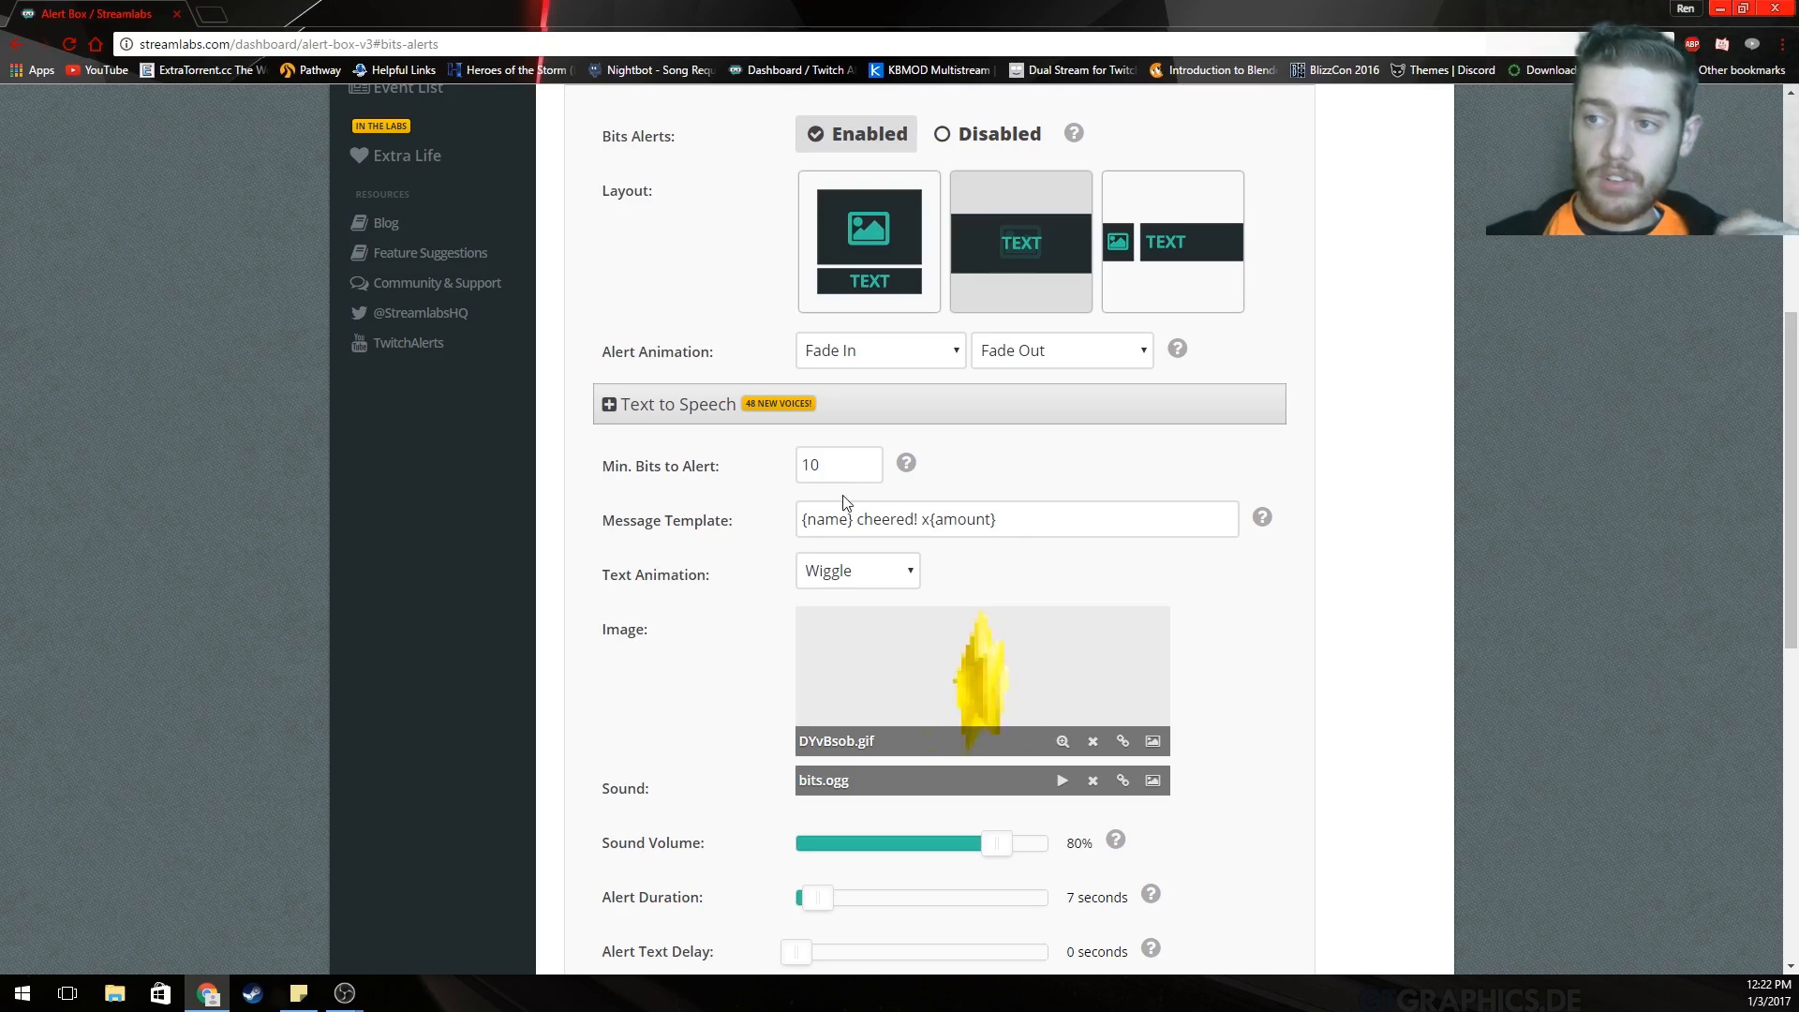
scroll(864, 507, down, 4)
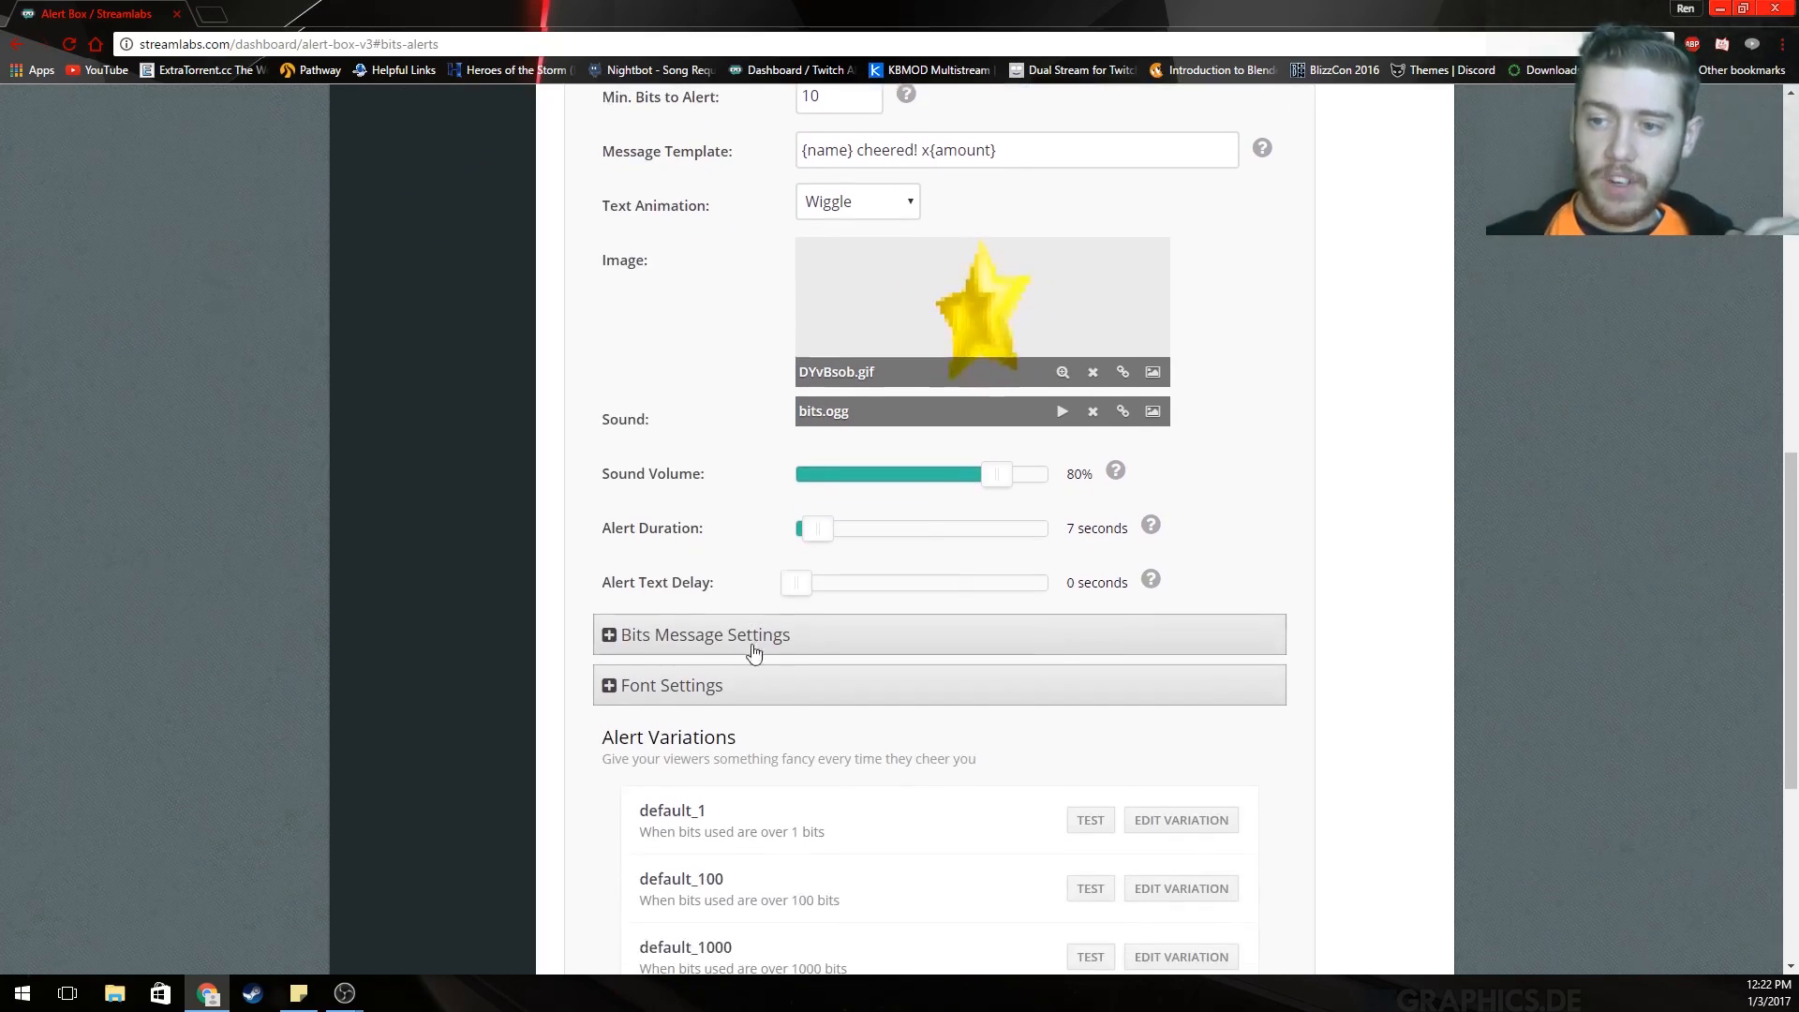
scroll(757, 643, down, 4)
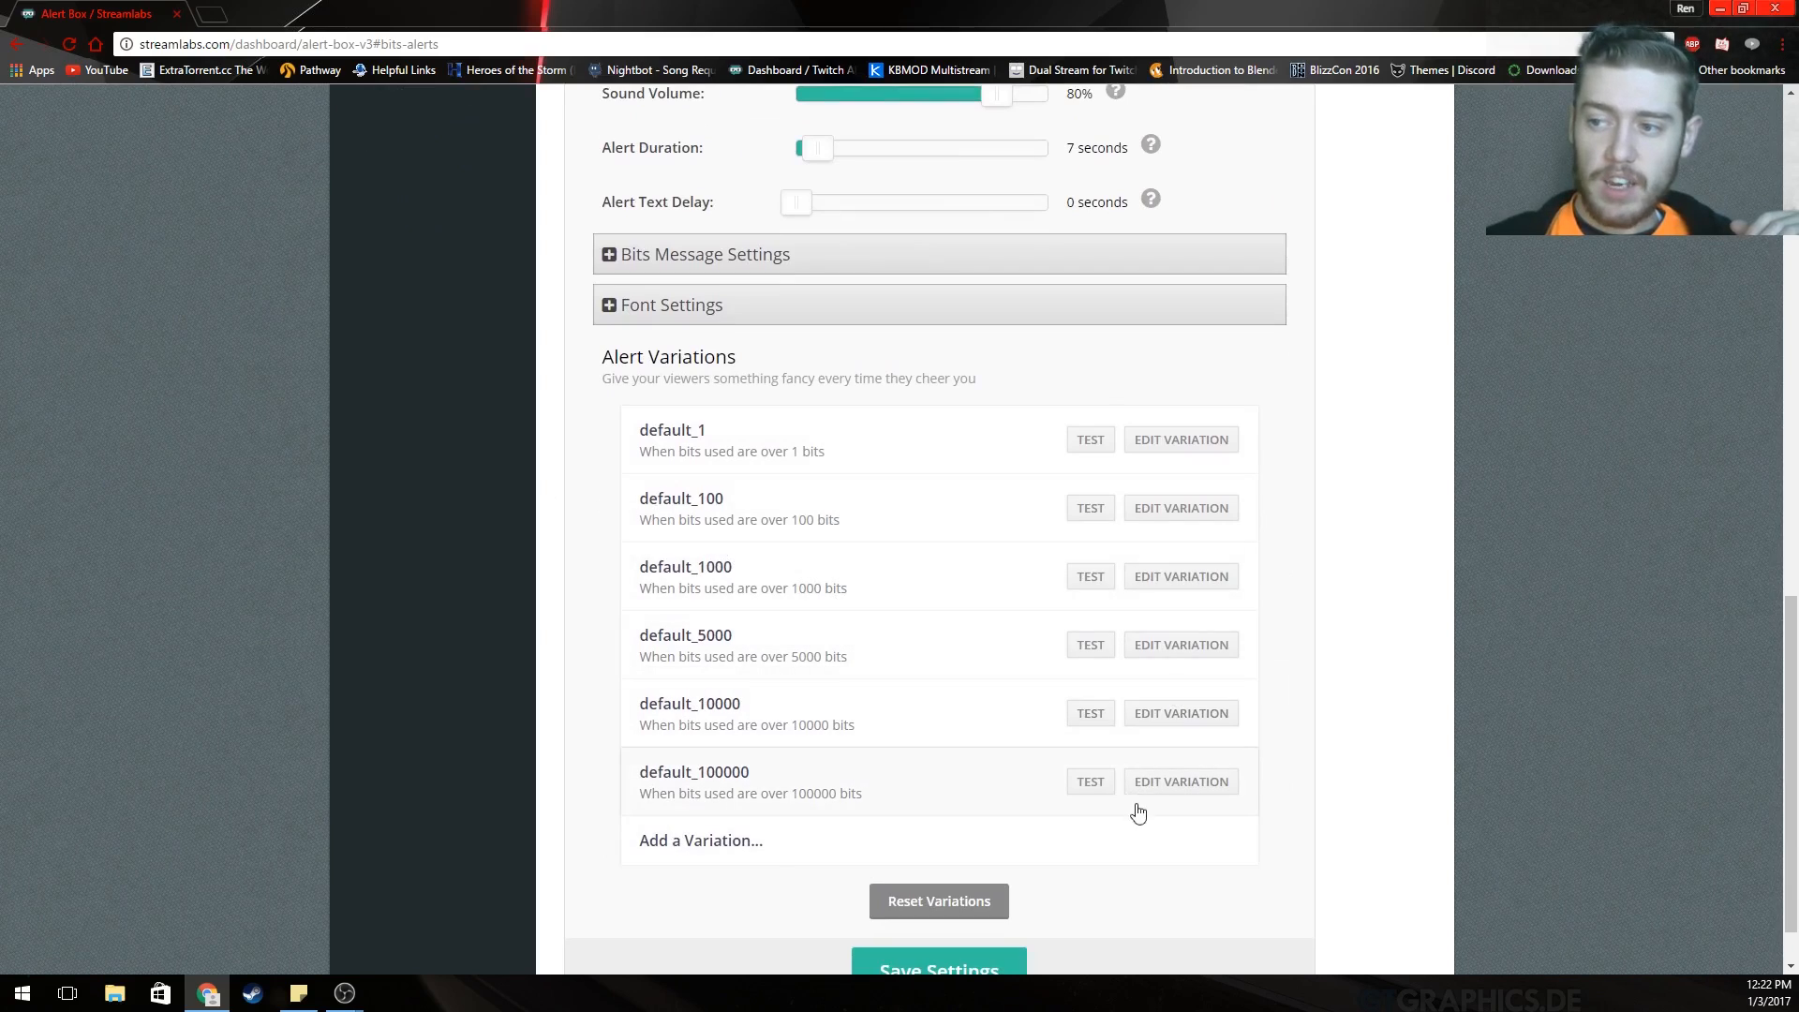
Leave the default_100000 variation unchanged and save the bits alert settings.
click(1178, 793)
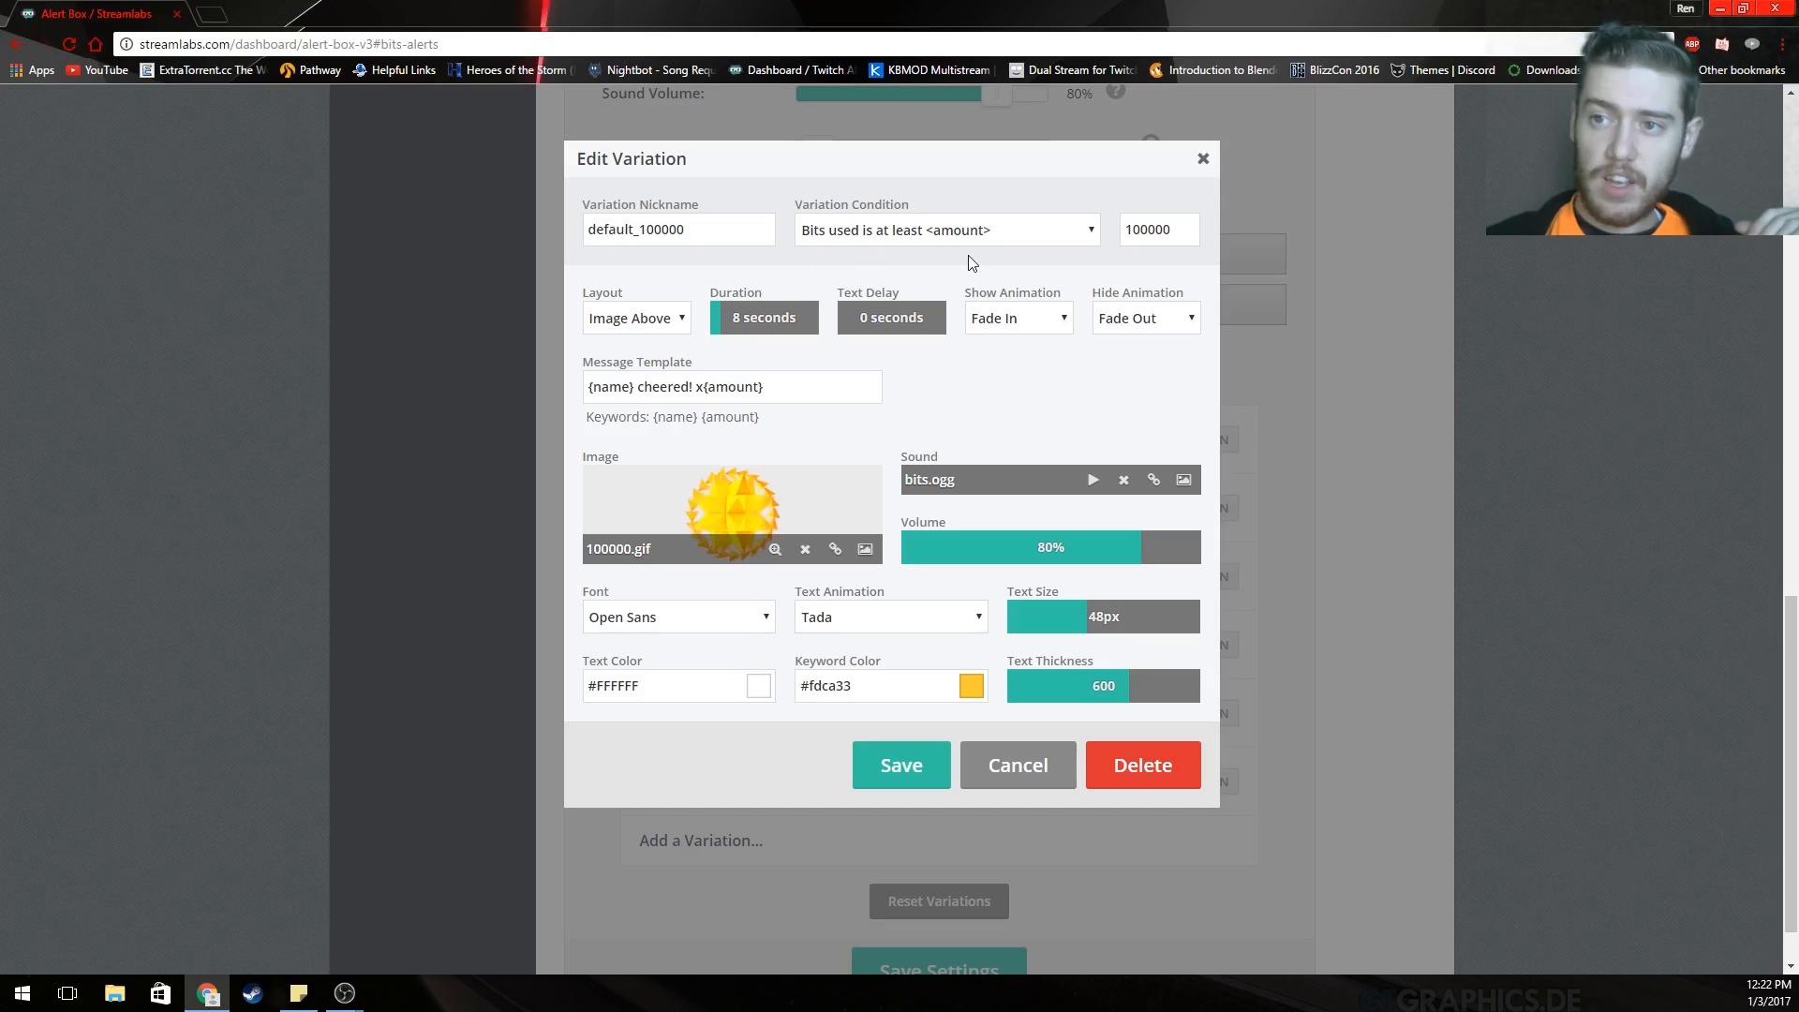
click(1031, 779)
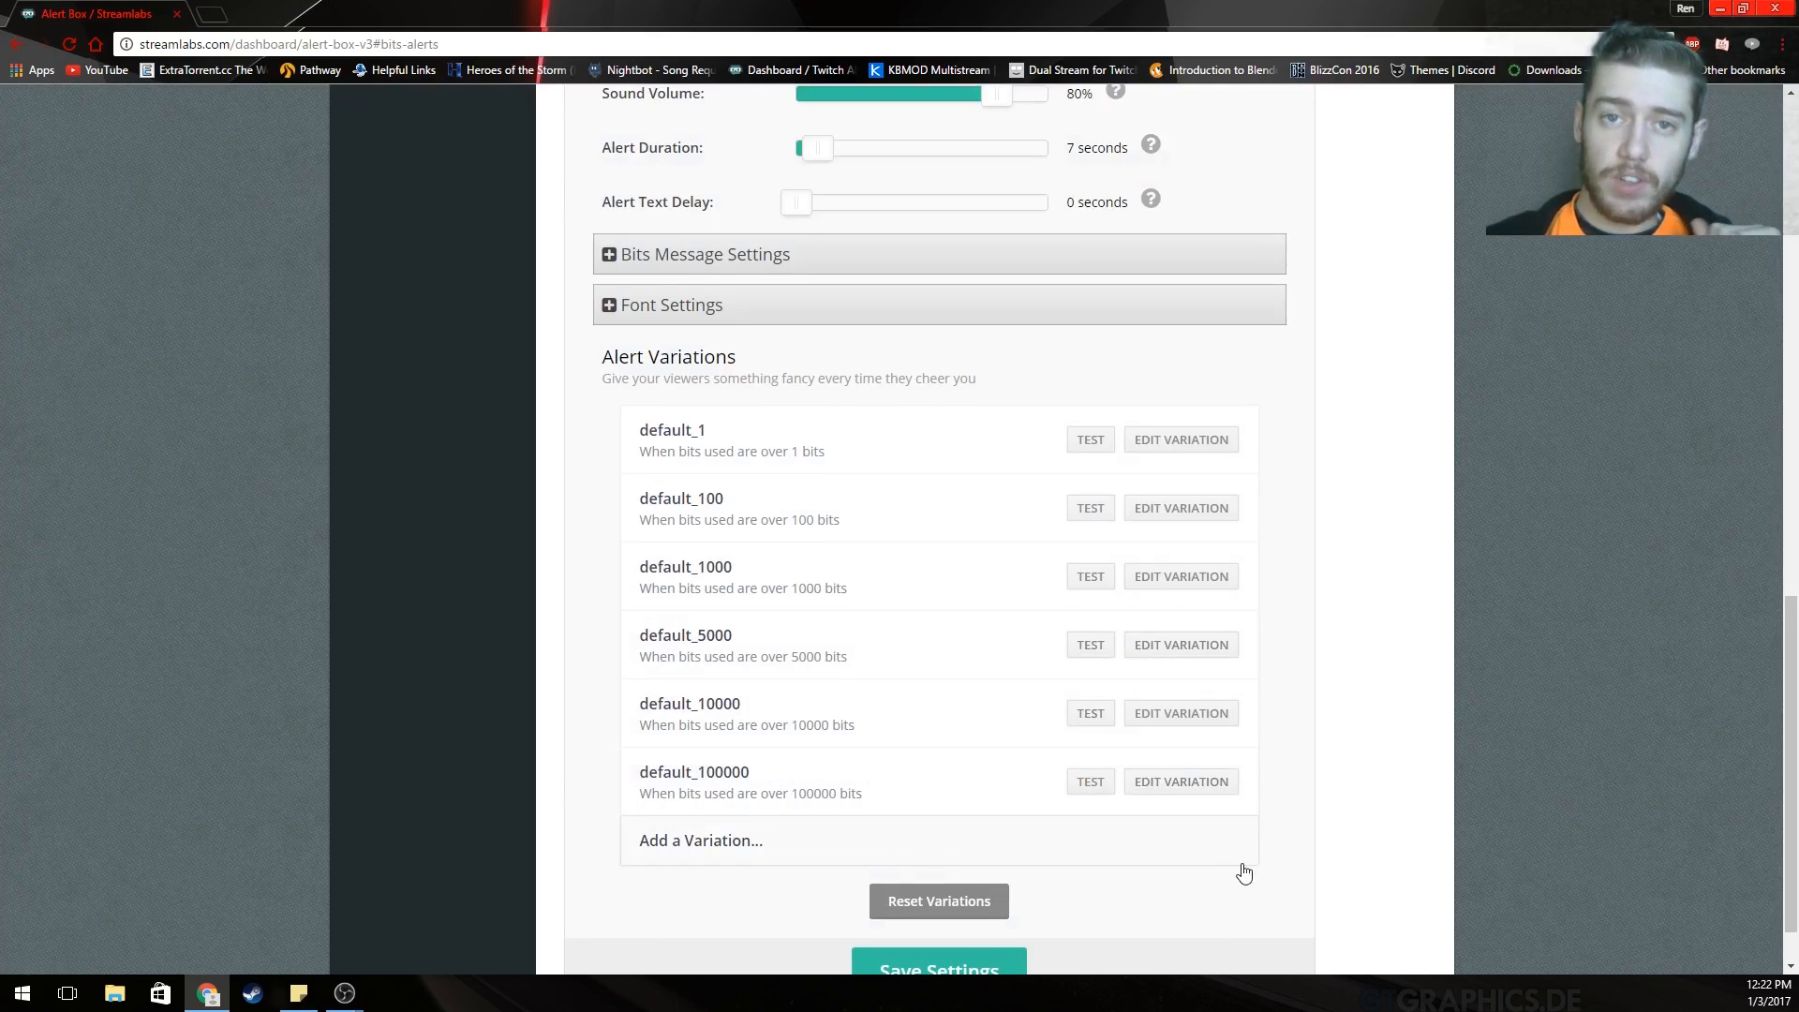
scroll(1152, 862, down, 1)
click(986, 916)
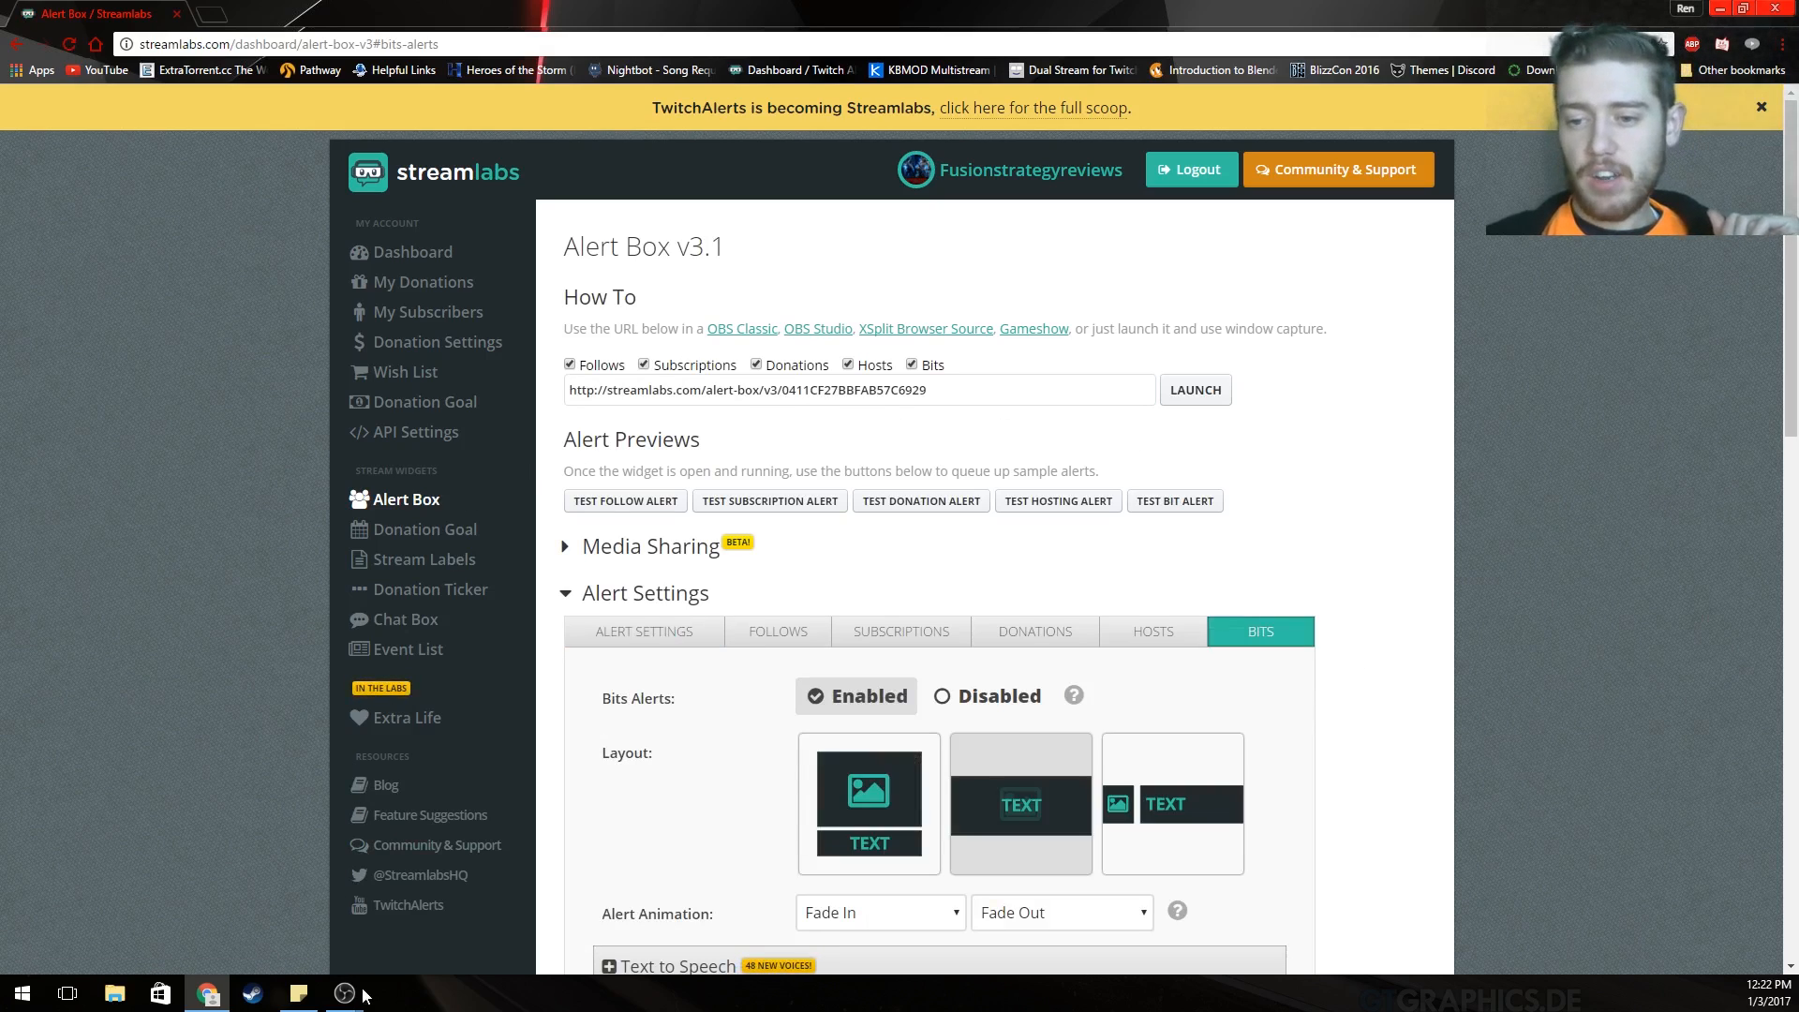
Bring OBS Studio forward beside the docked browser and create a profile named Twitch Copy.
mouse_move(346, 994)
click(390, 927)
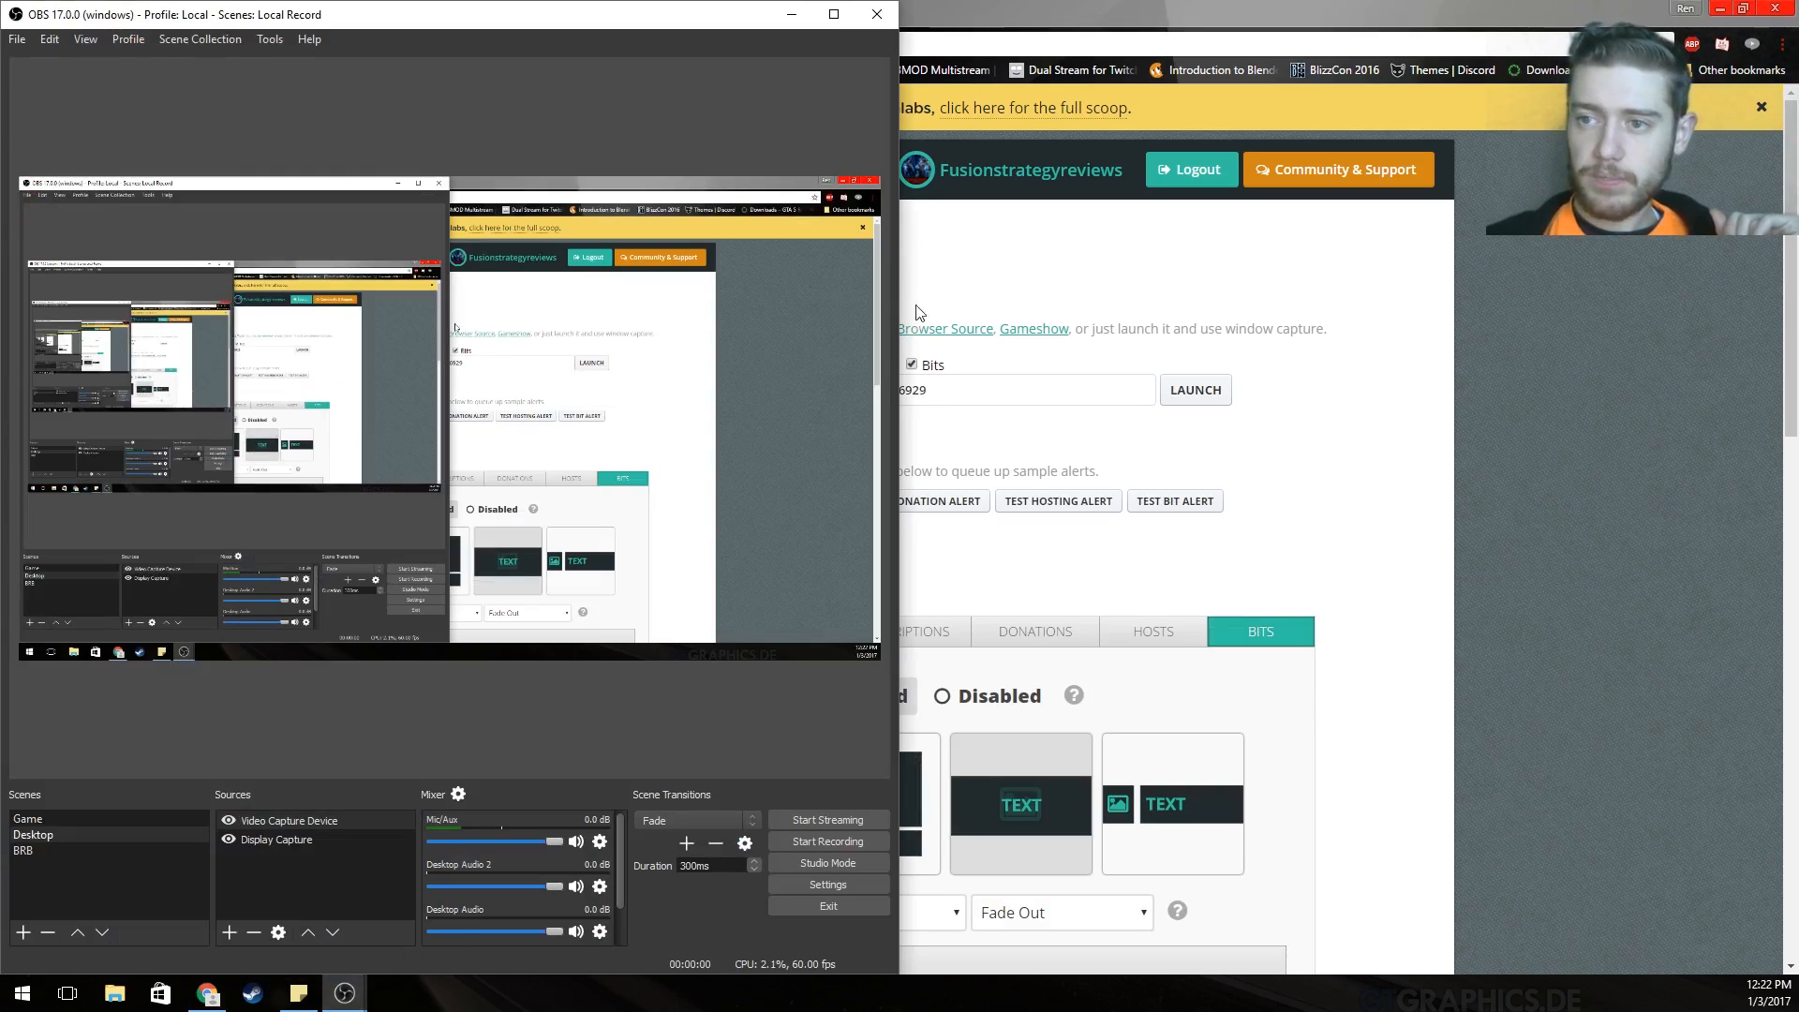
drag(1050, 24, 1798, 246)
click(122, 42)
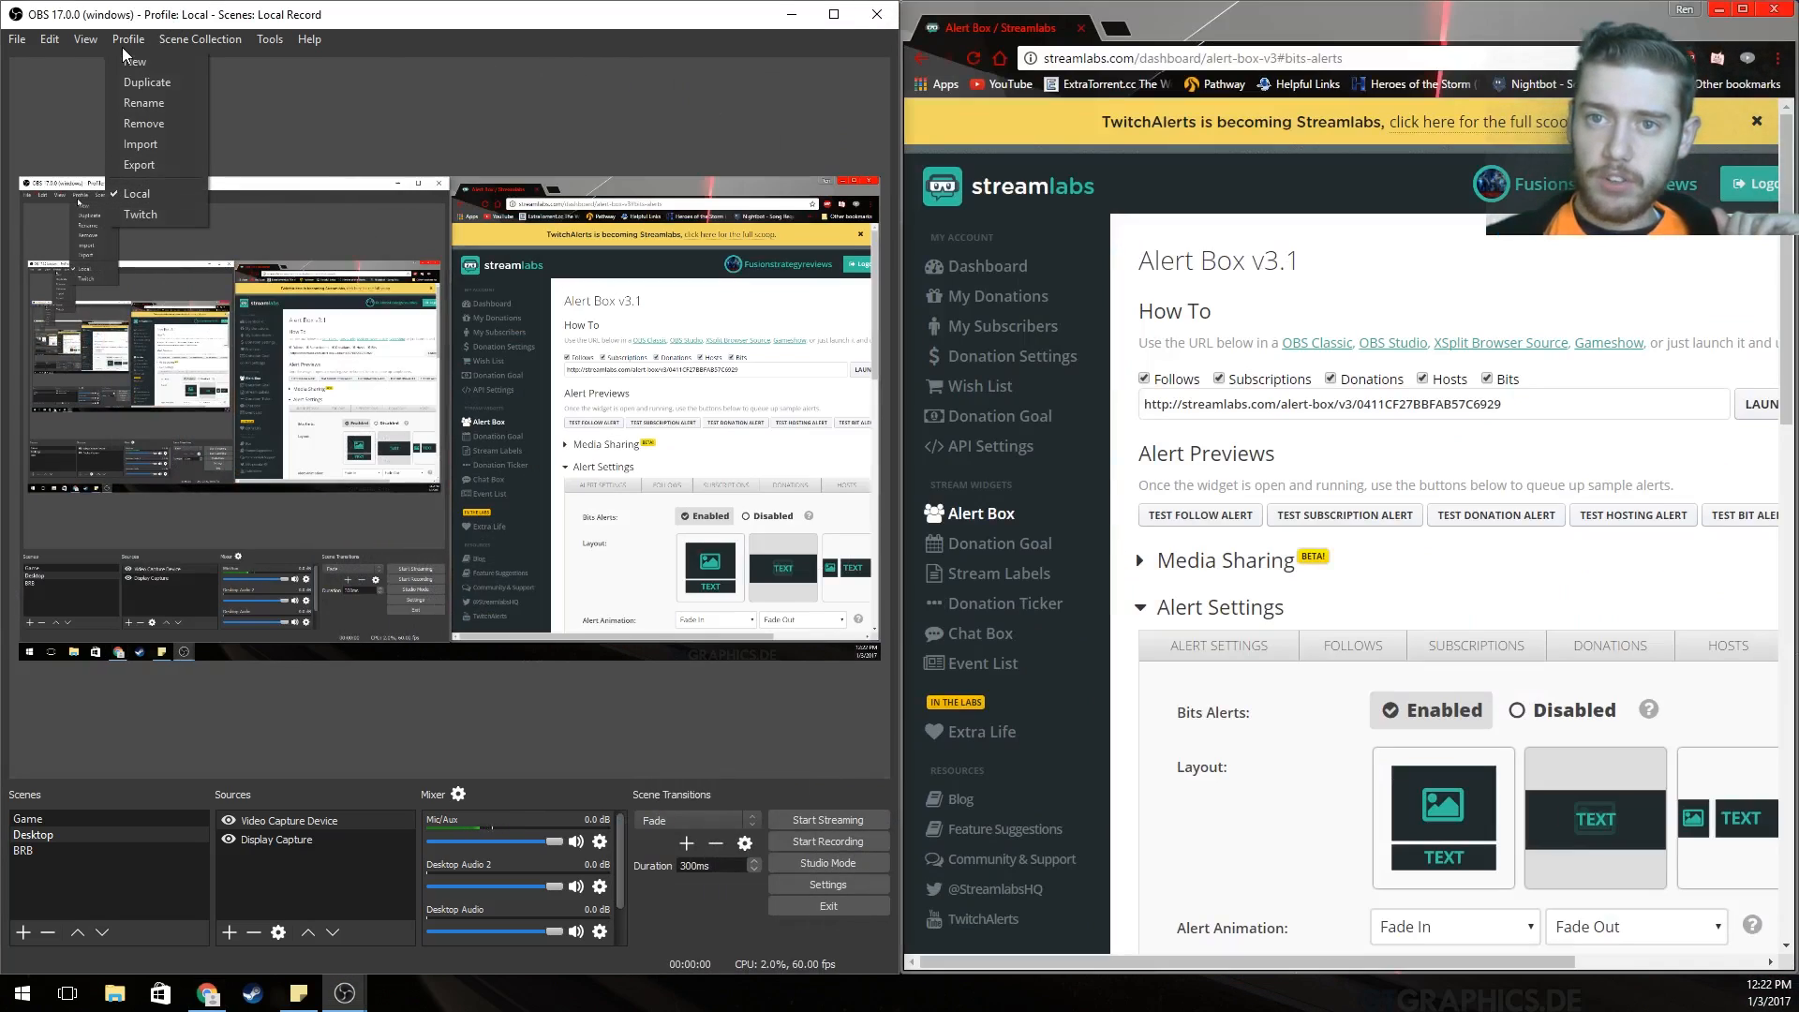
click(153, 62)
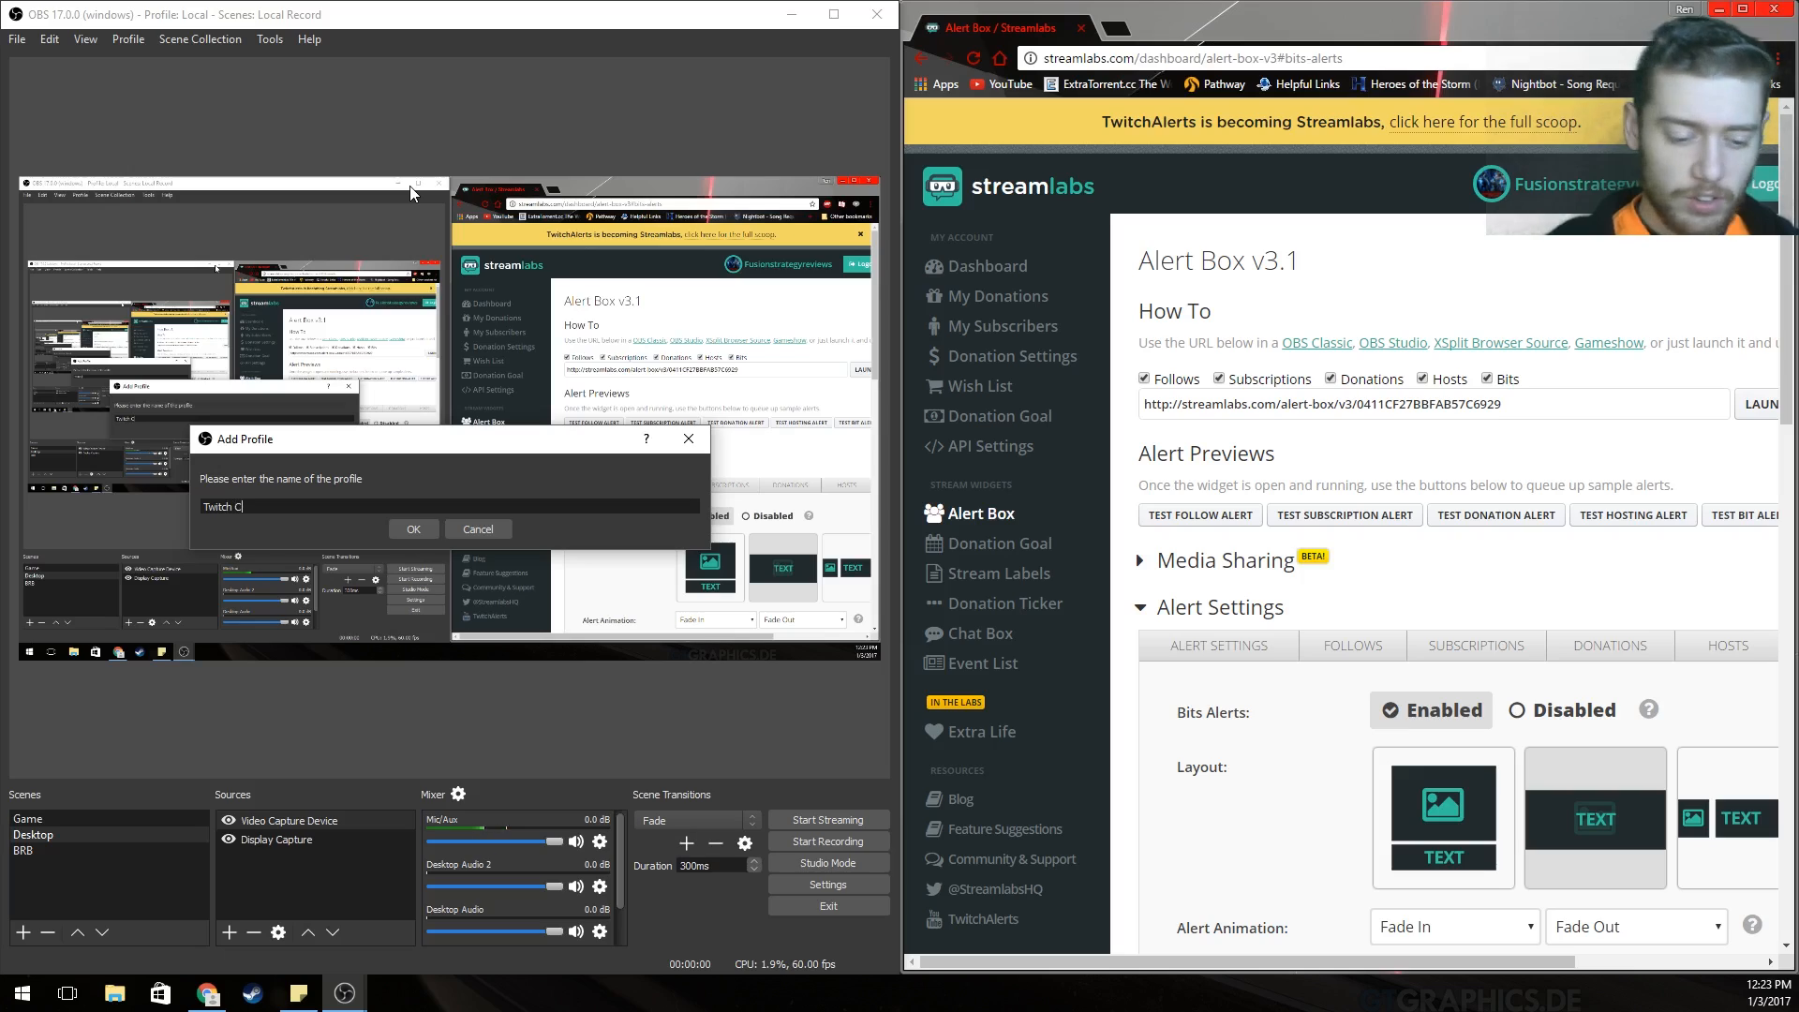
key(Return)
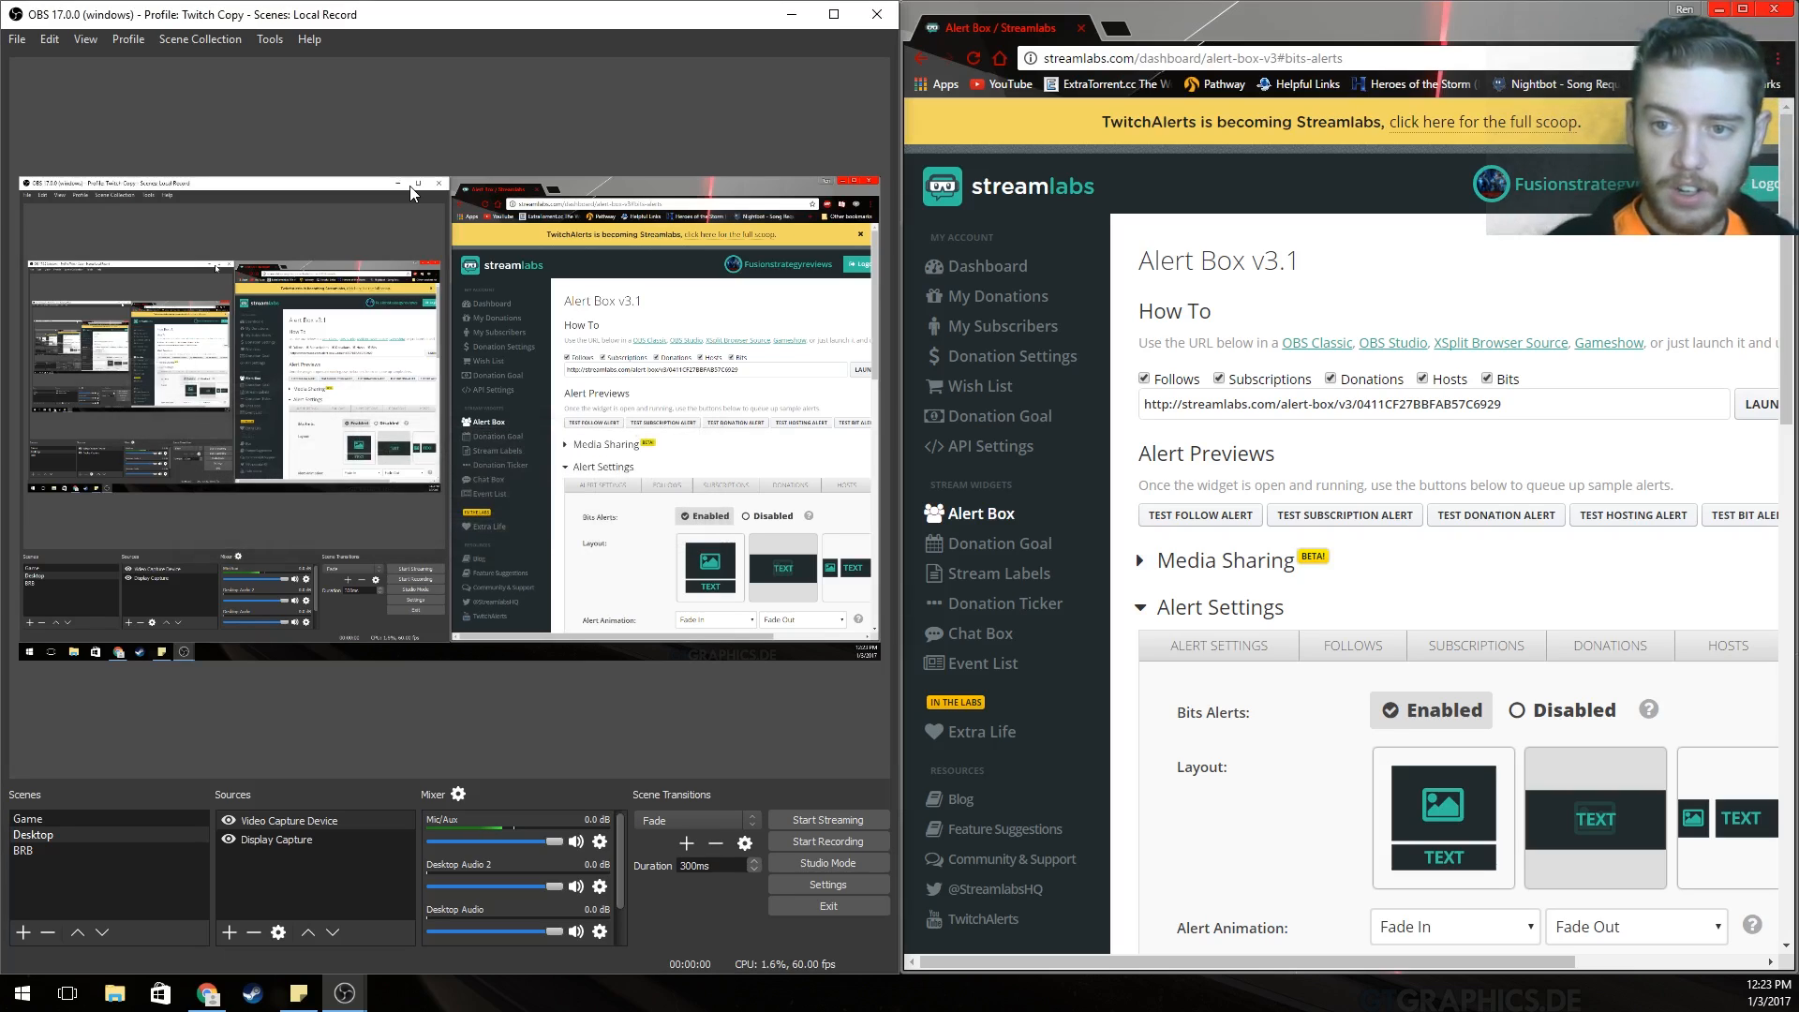
Create a new empty scene collection named Twitch C.
click(211, 38)
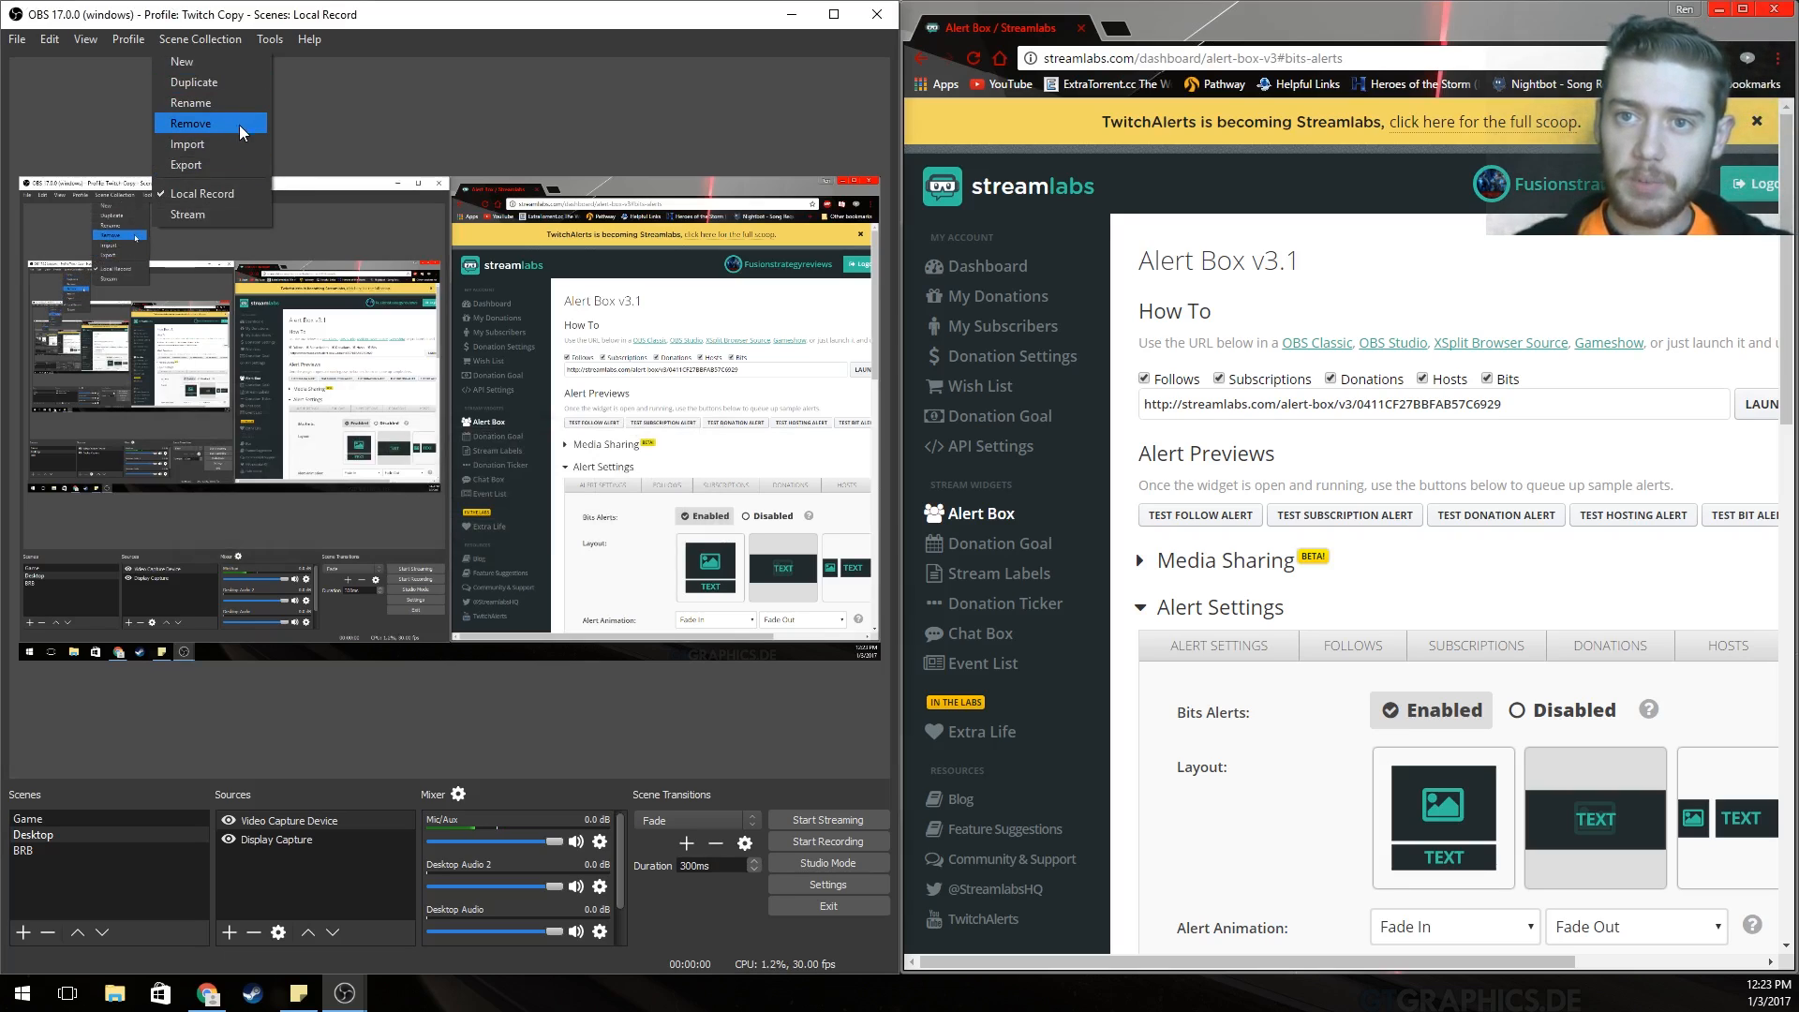
click(238, 63)
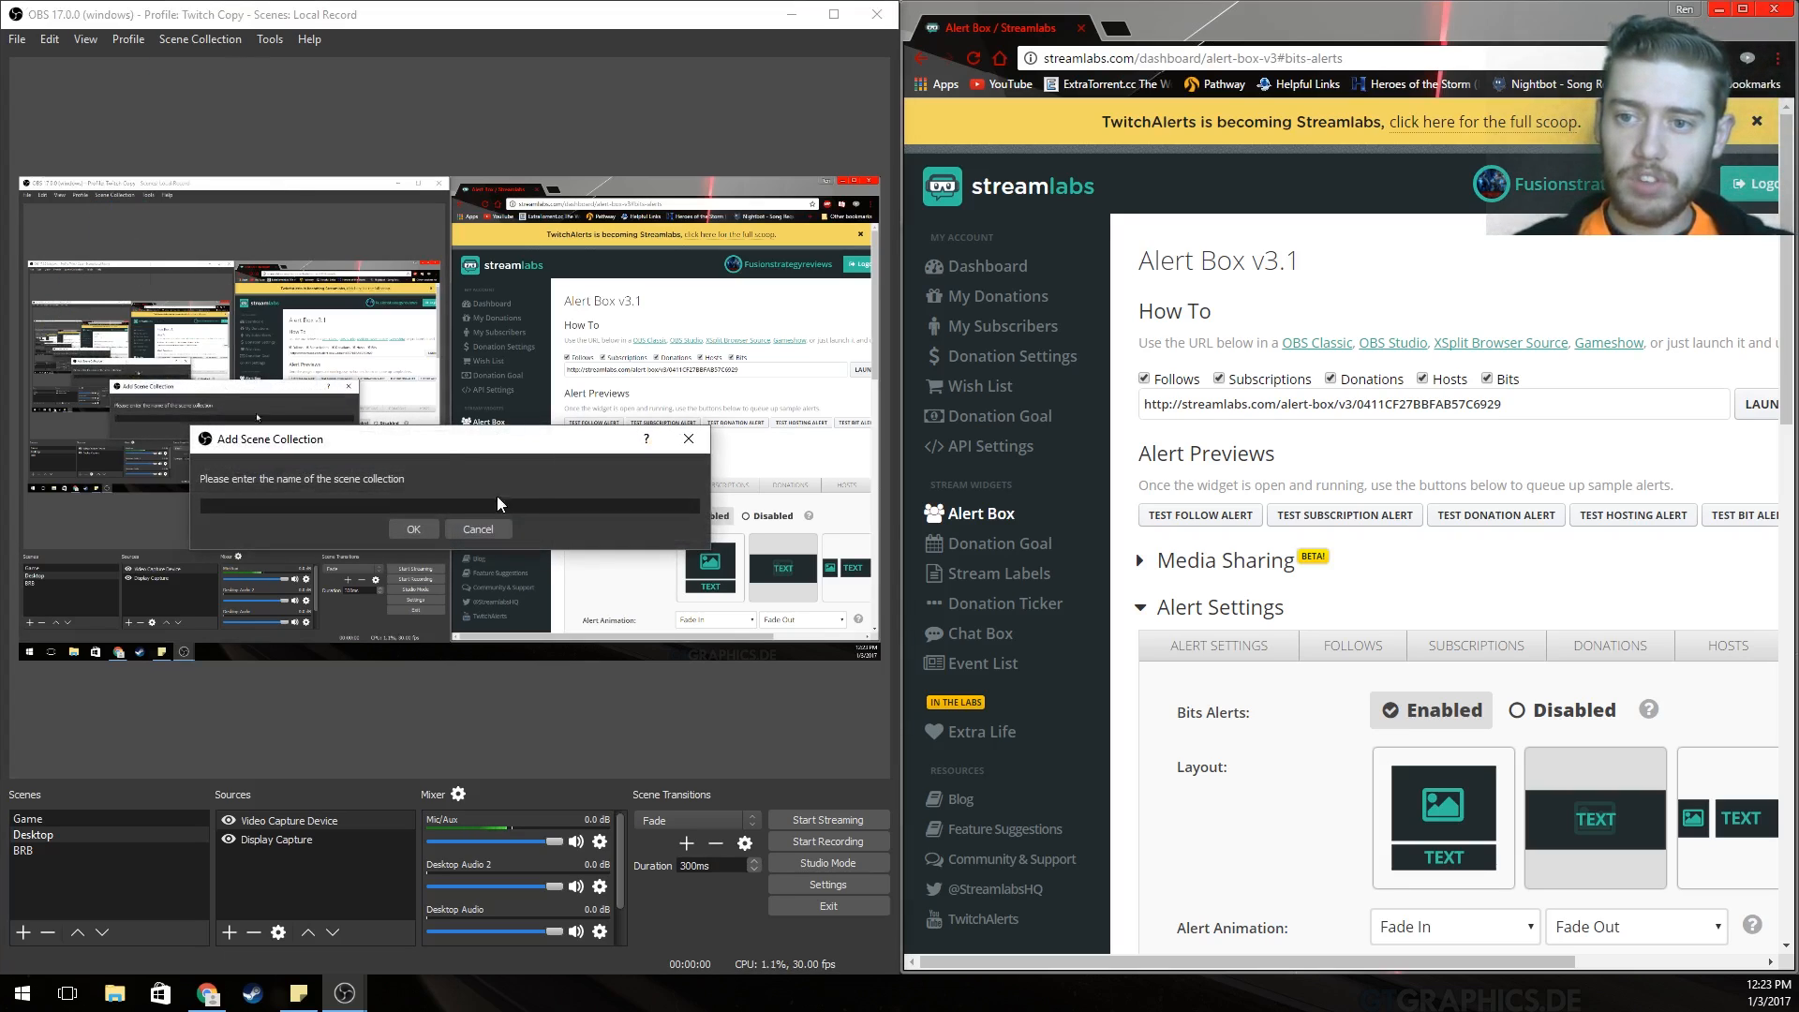
text(T)
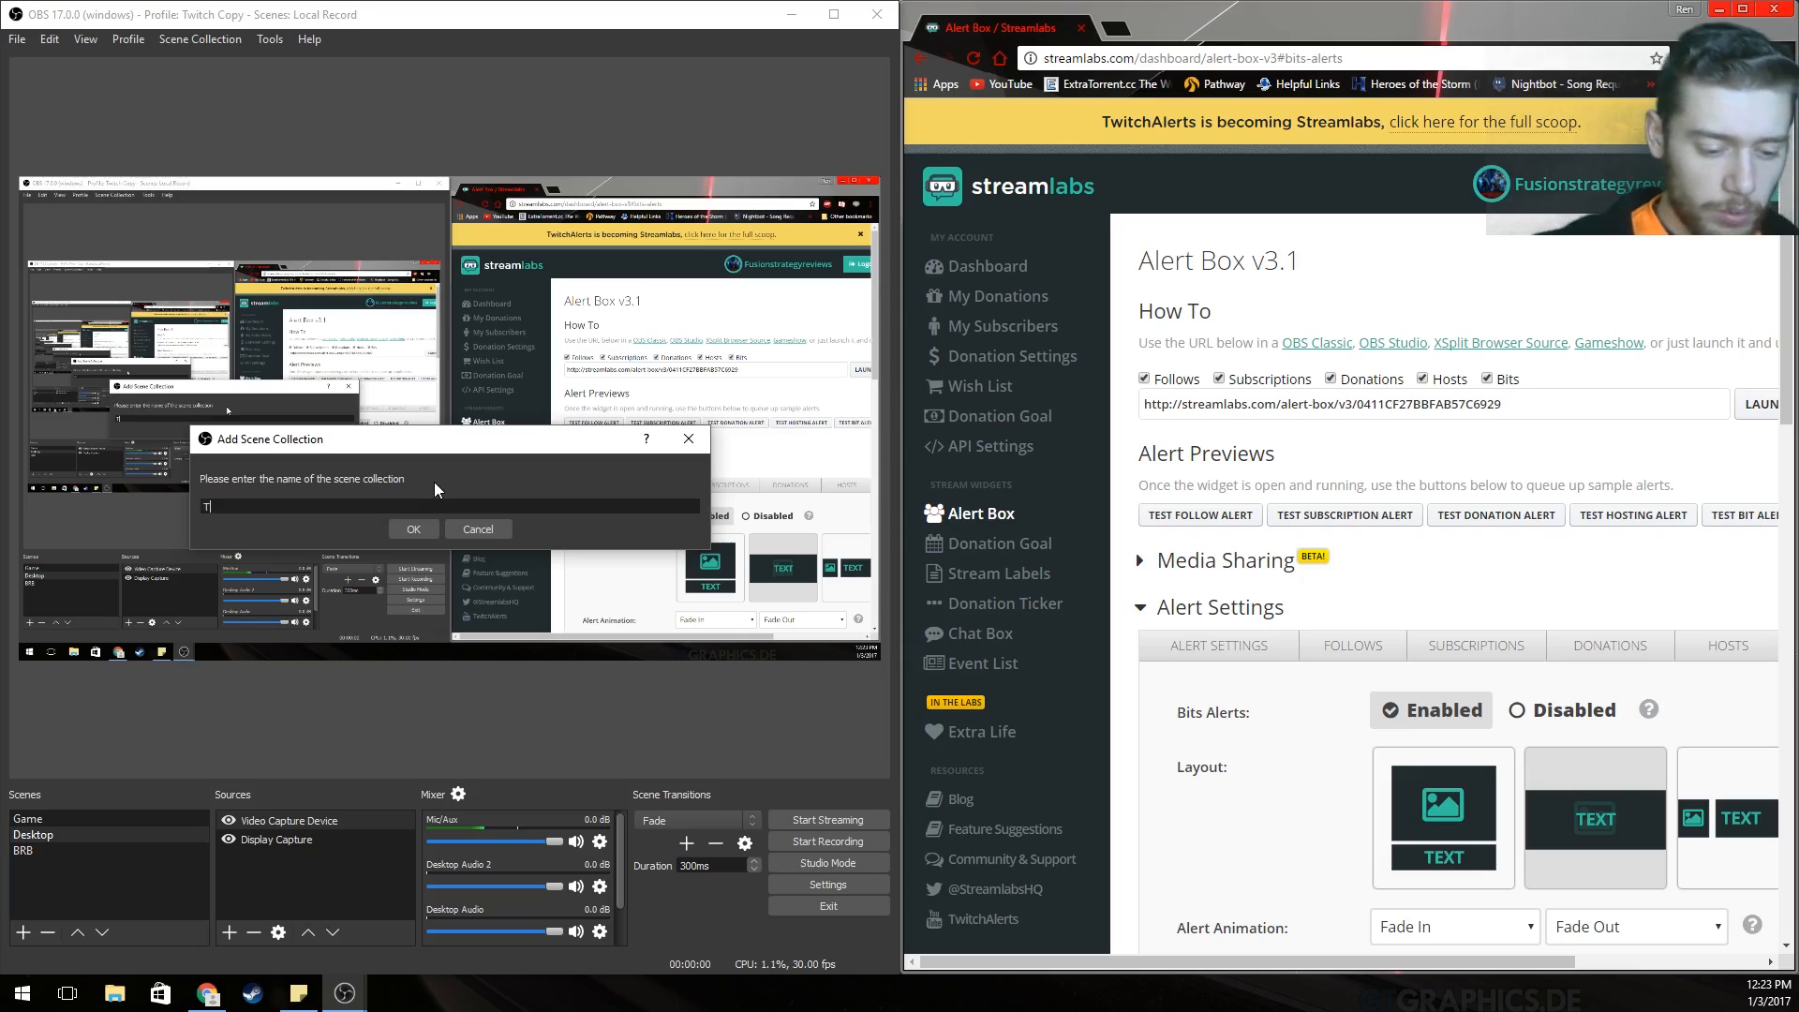
text(withc C)
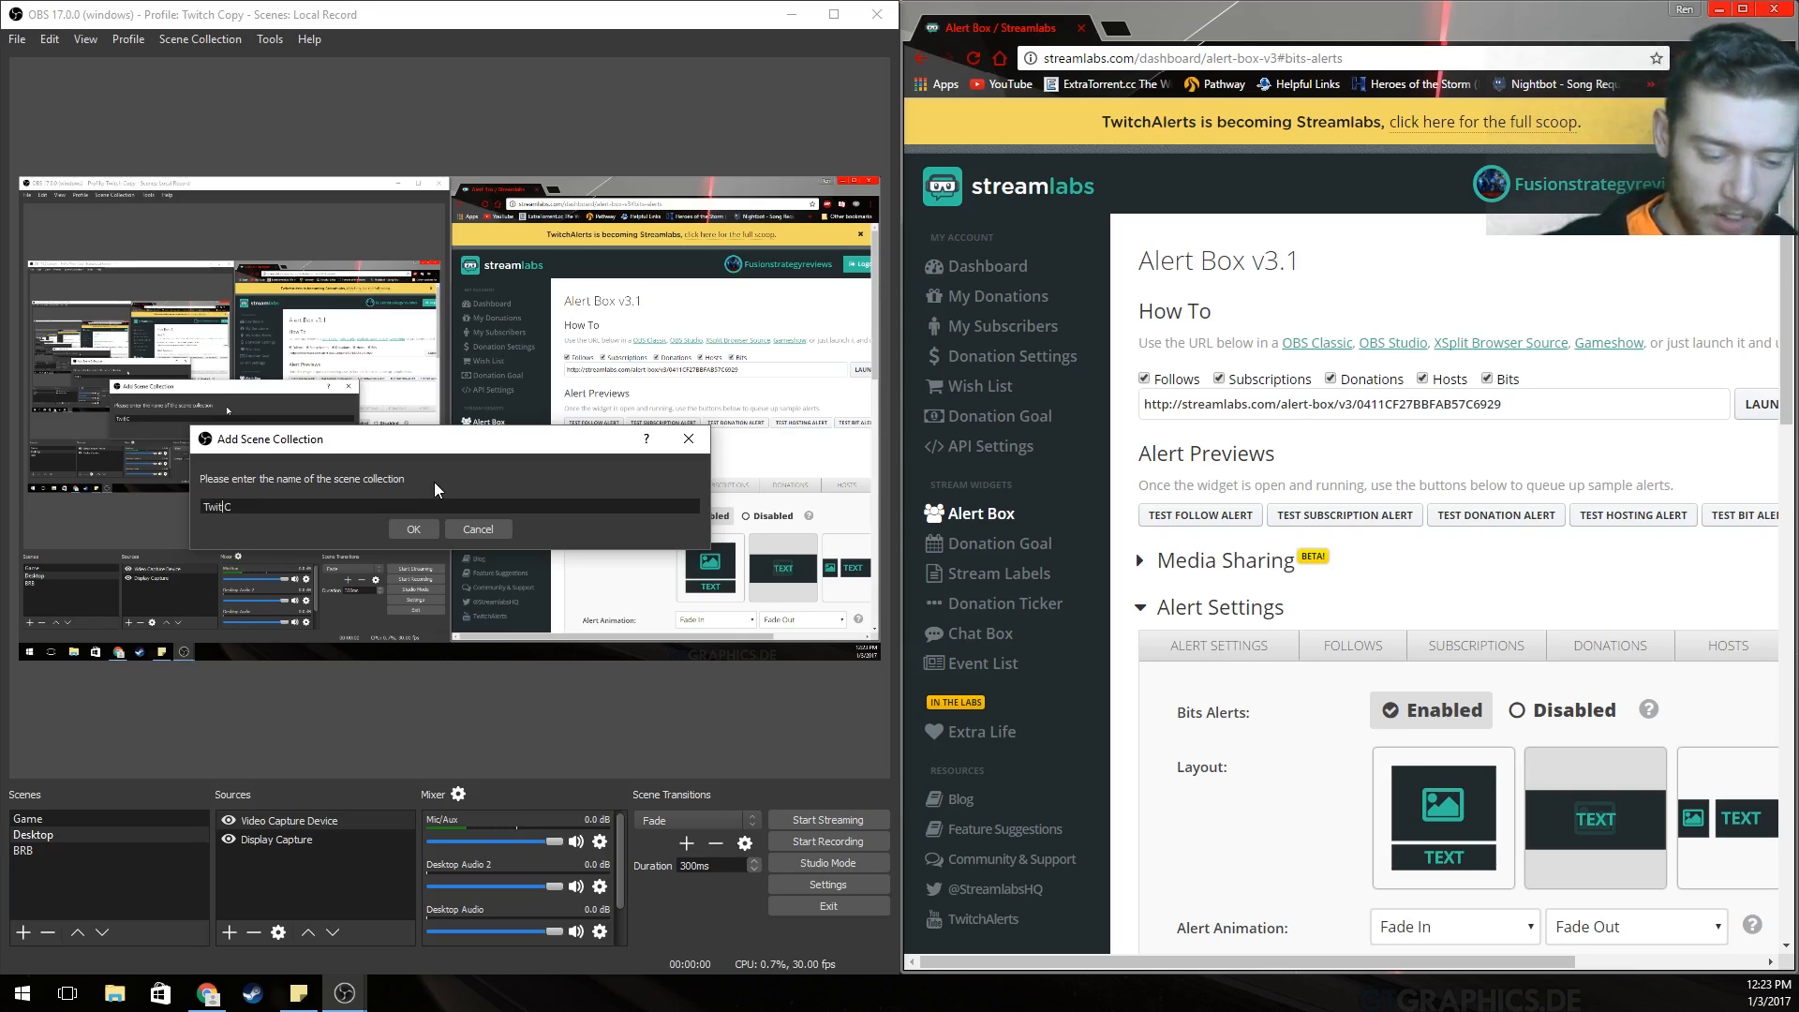
key(BackSpace)
key(BackSpace)
text(ch)
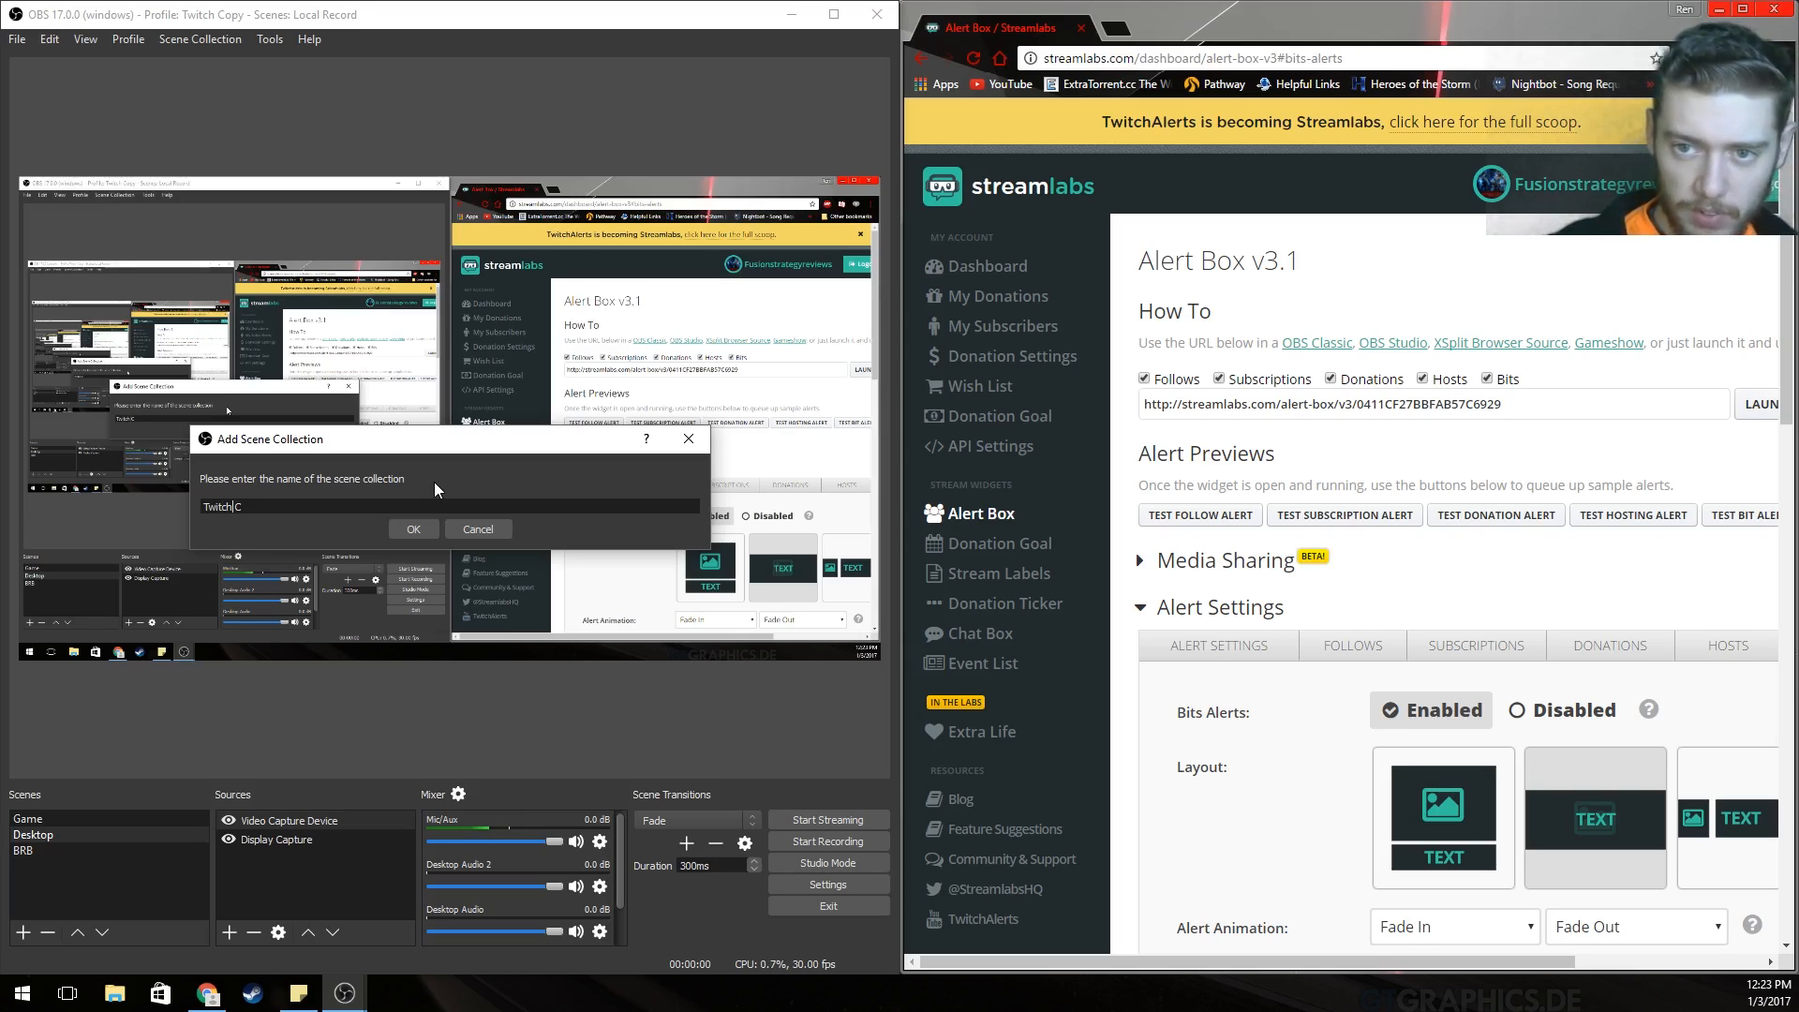
key(Return)
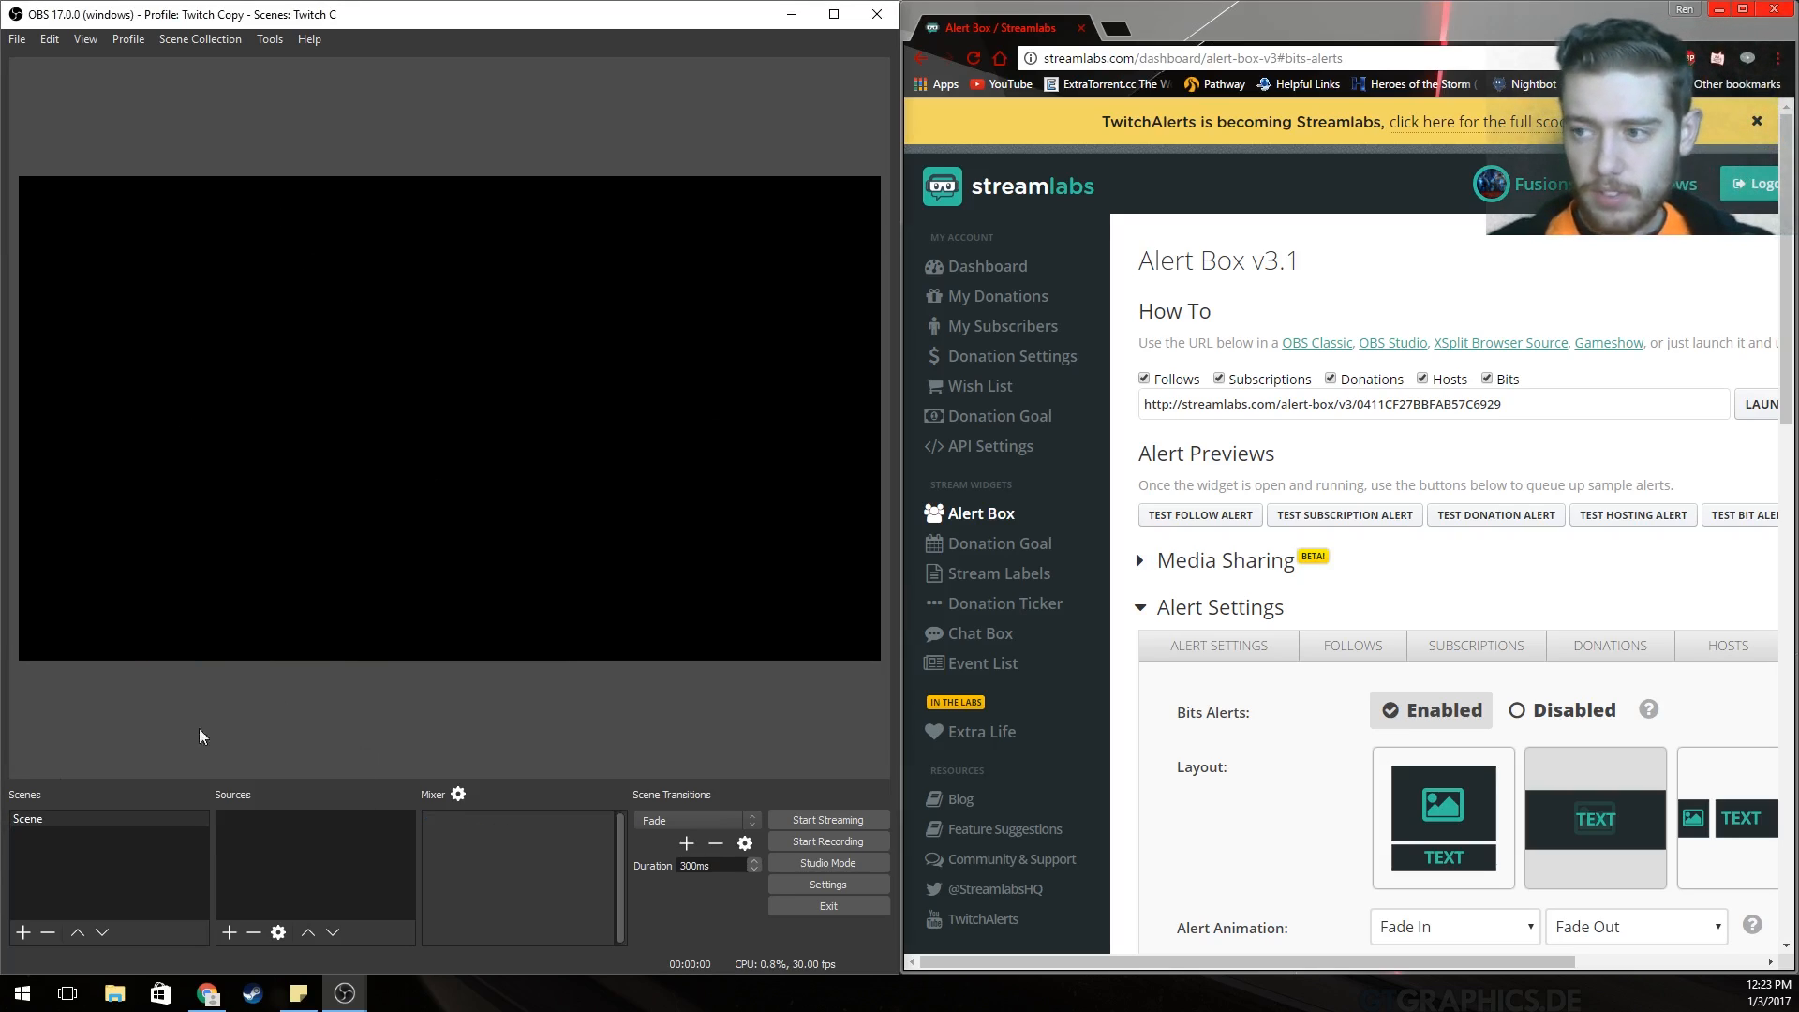
Rename the default scene to Twitch.
right_click(42, 813)
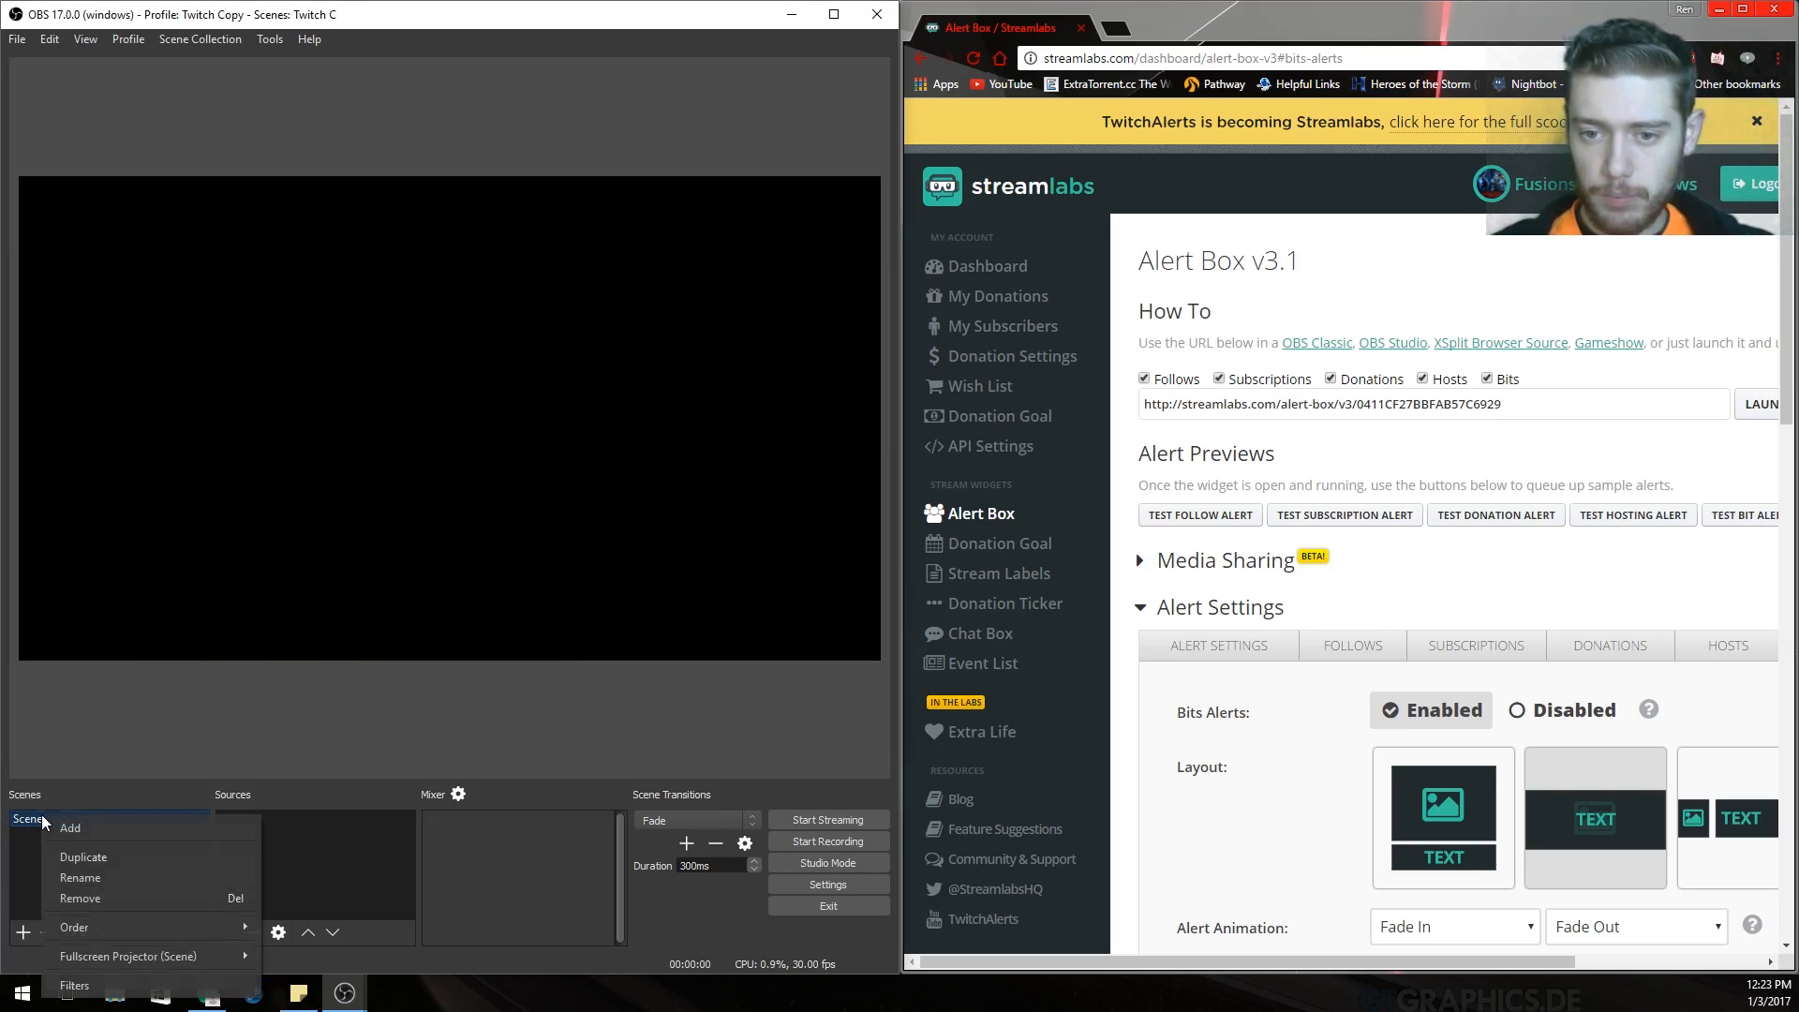
click(104, 875)
key(BackSpace)
key(BackSpace)
key(BackSpace)
key(BackSpace)
key(BackSpace)
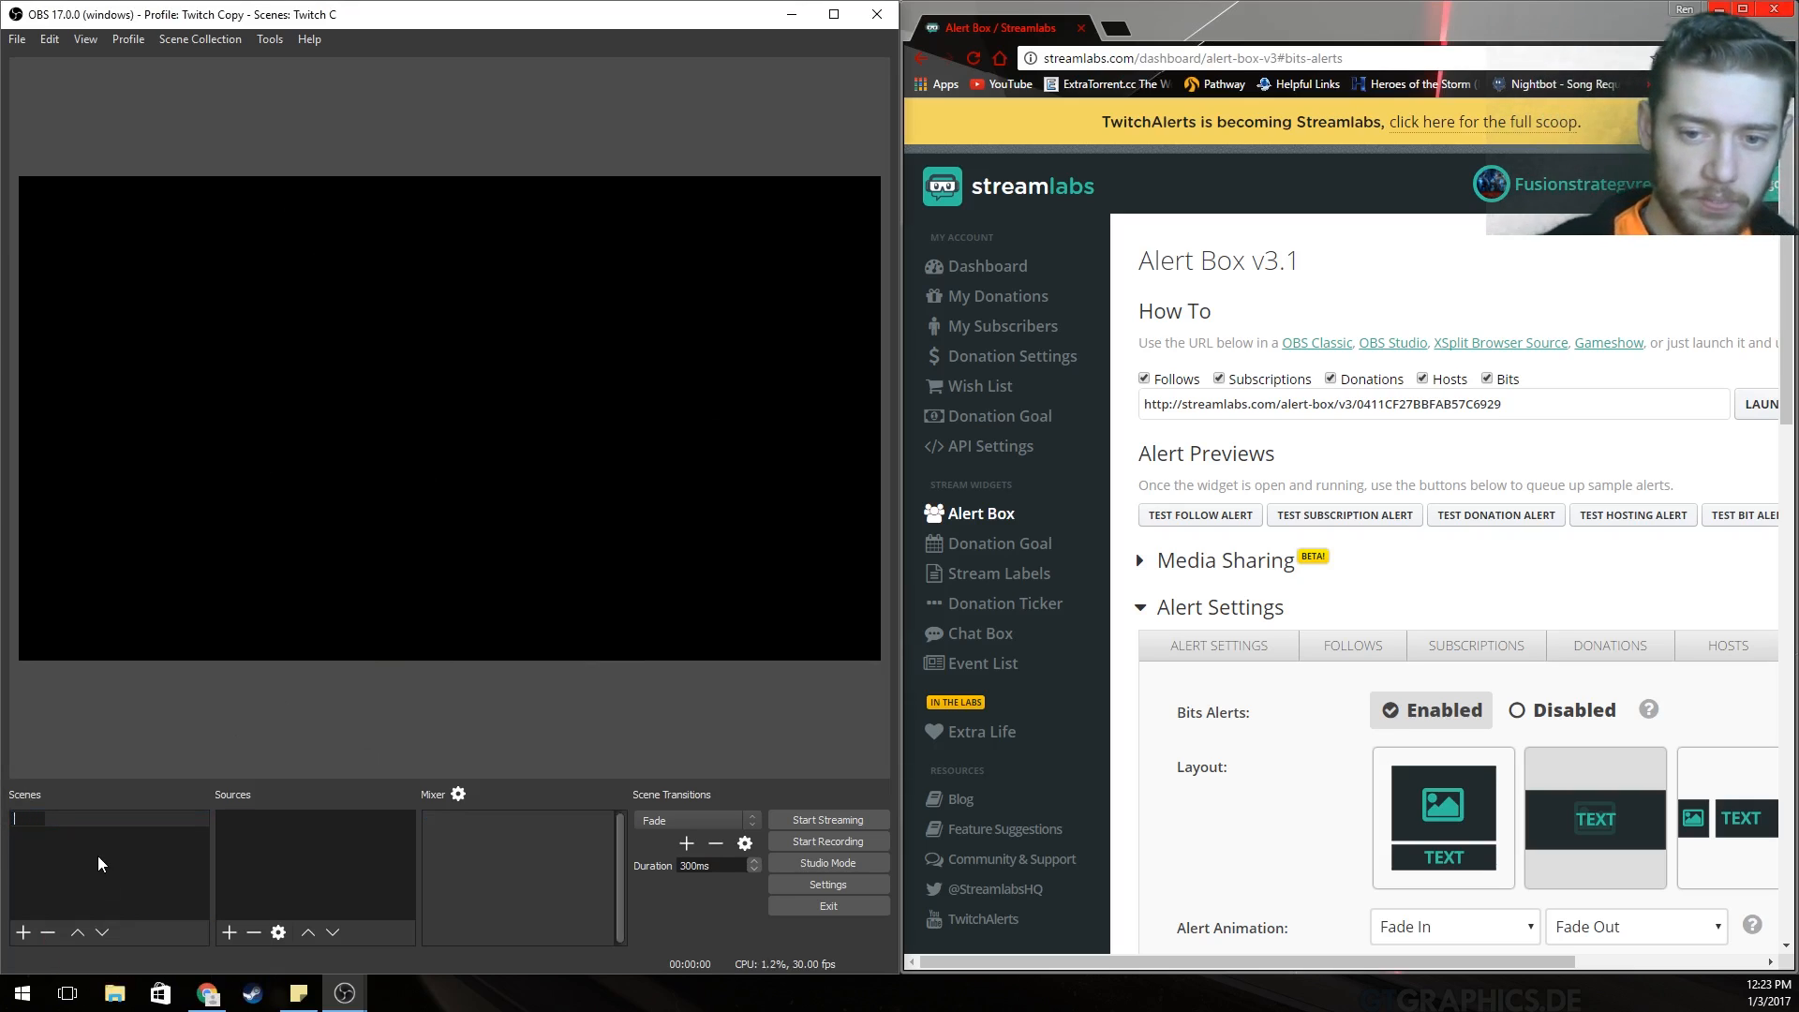
text(Twitch)
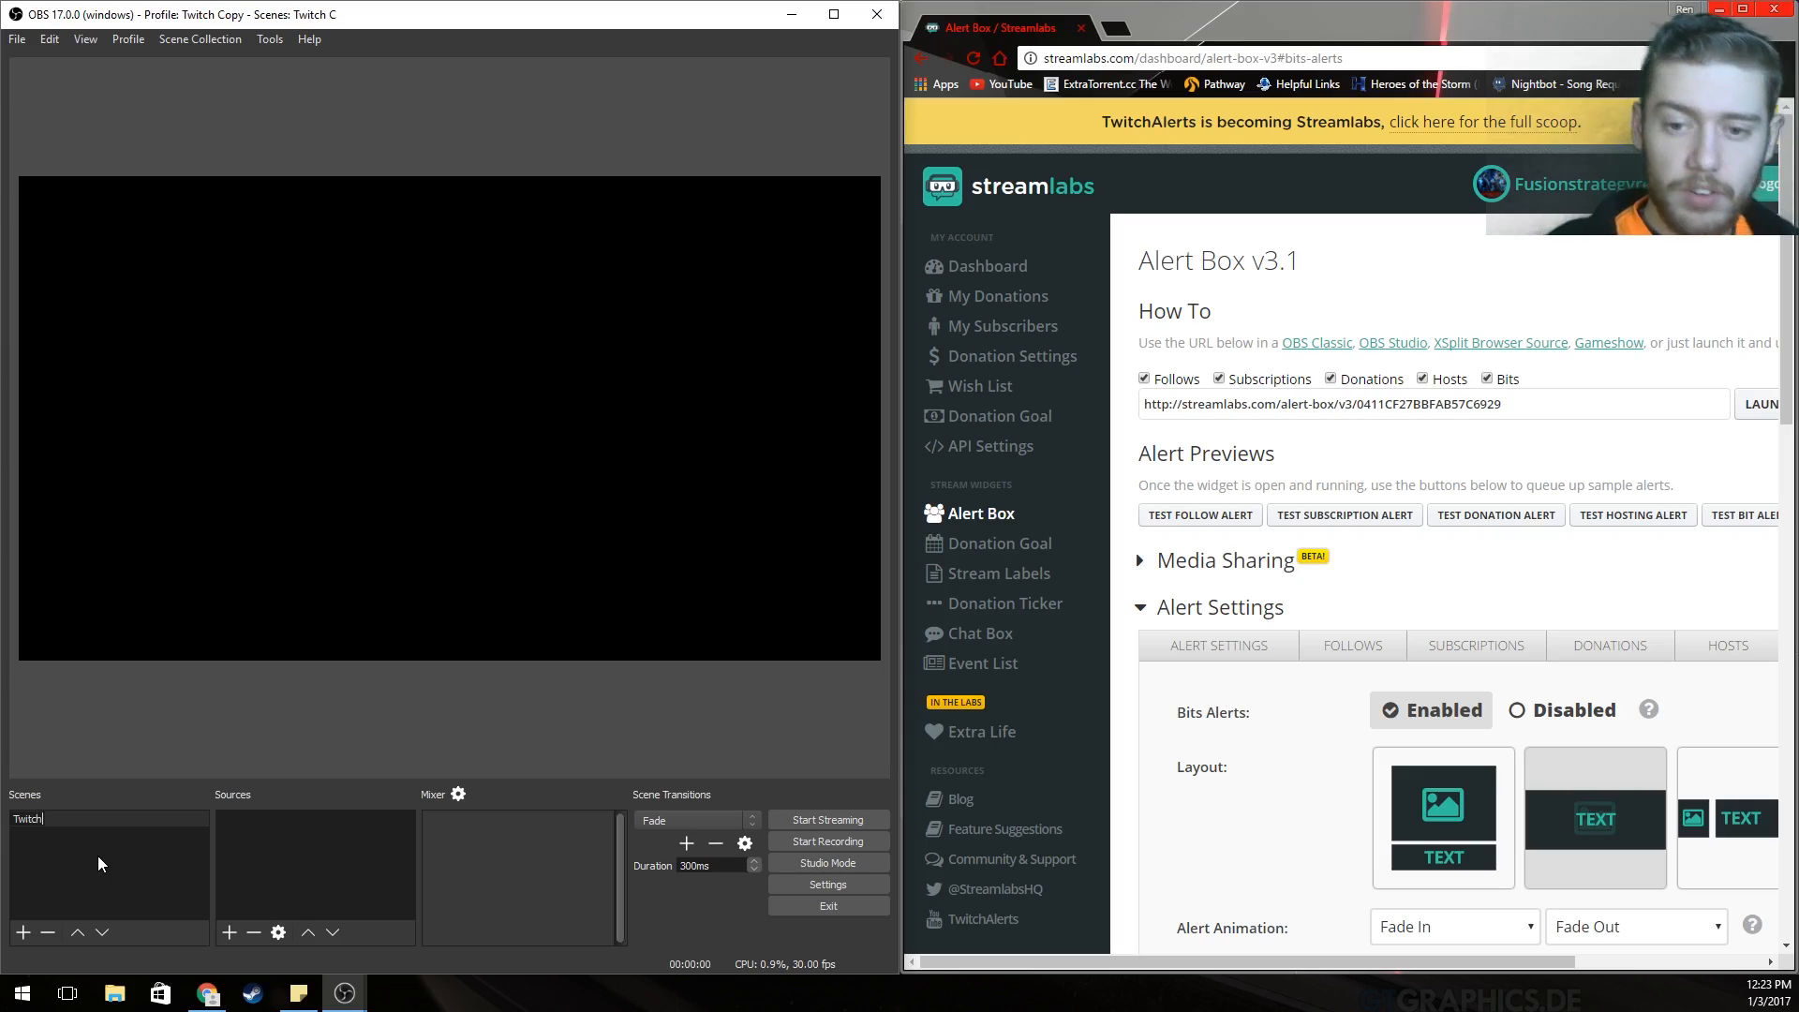
key(Return)
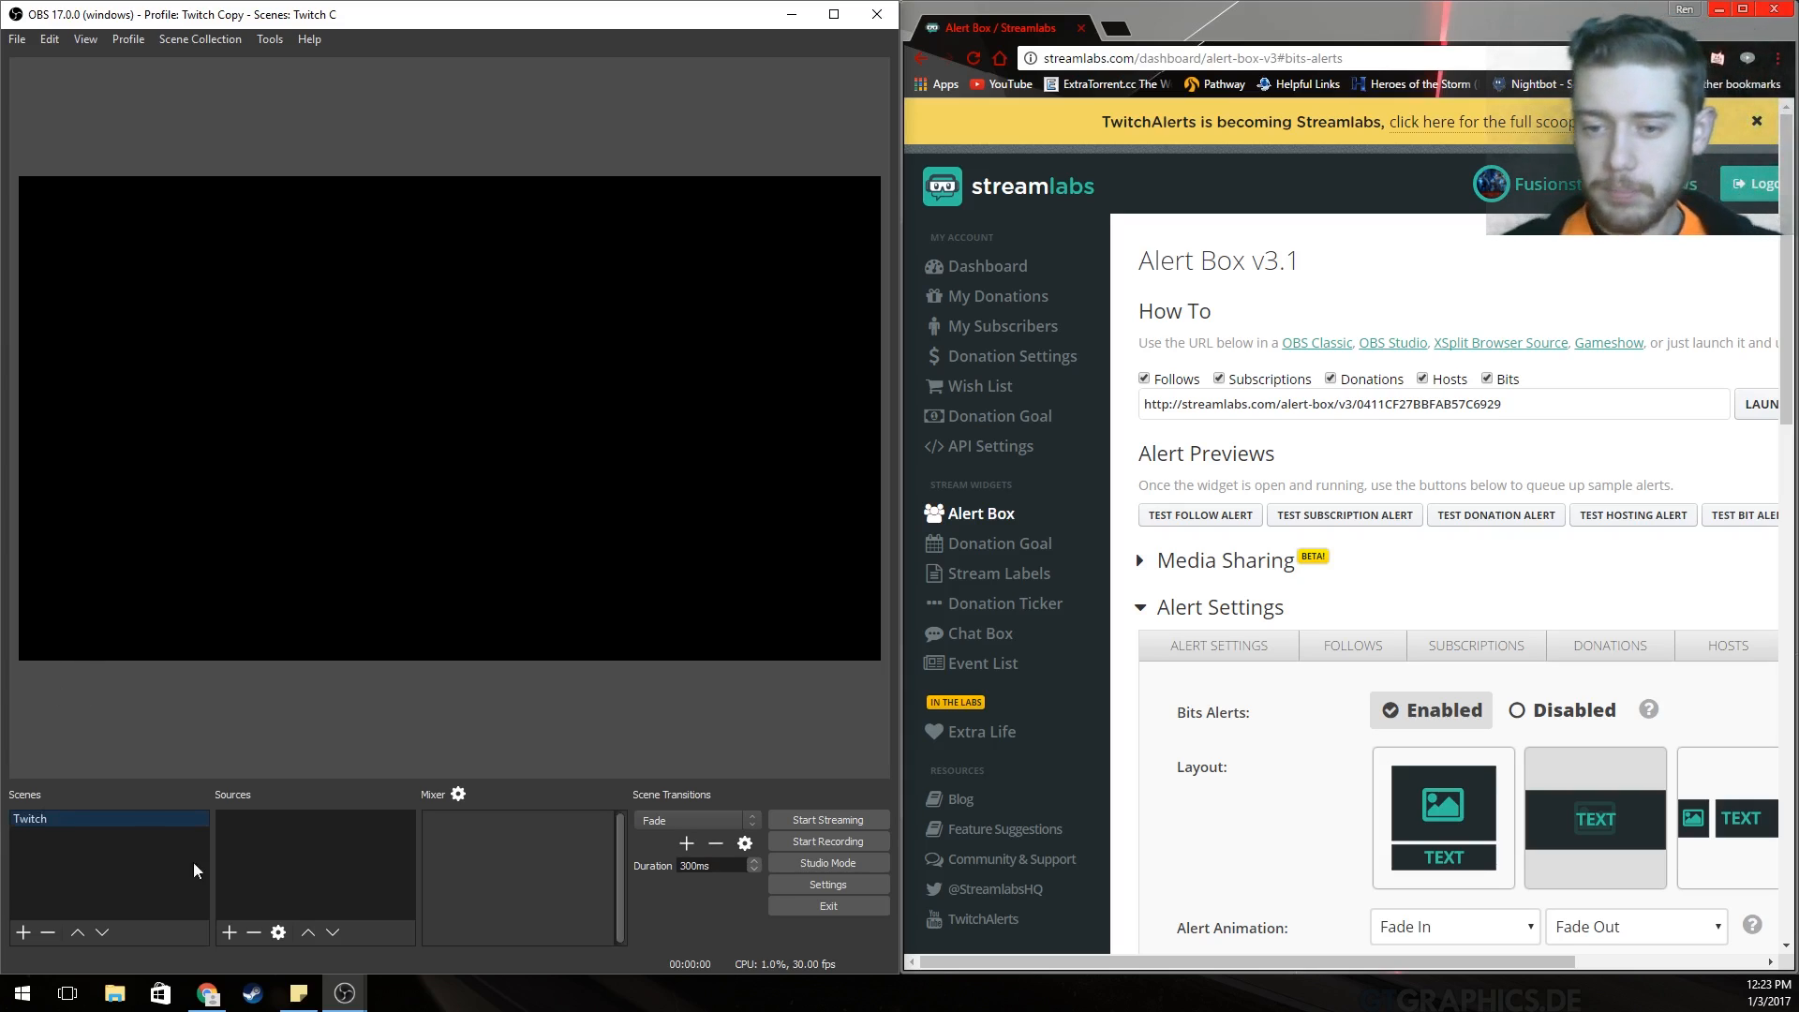
Add a browser source to the scene and name it Alert Box.
mouse_move(308, 847)
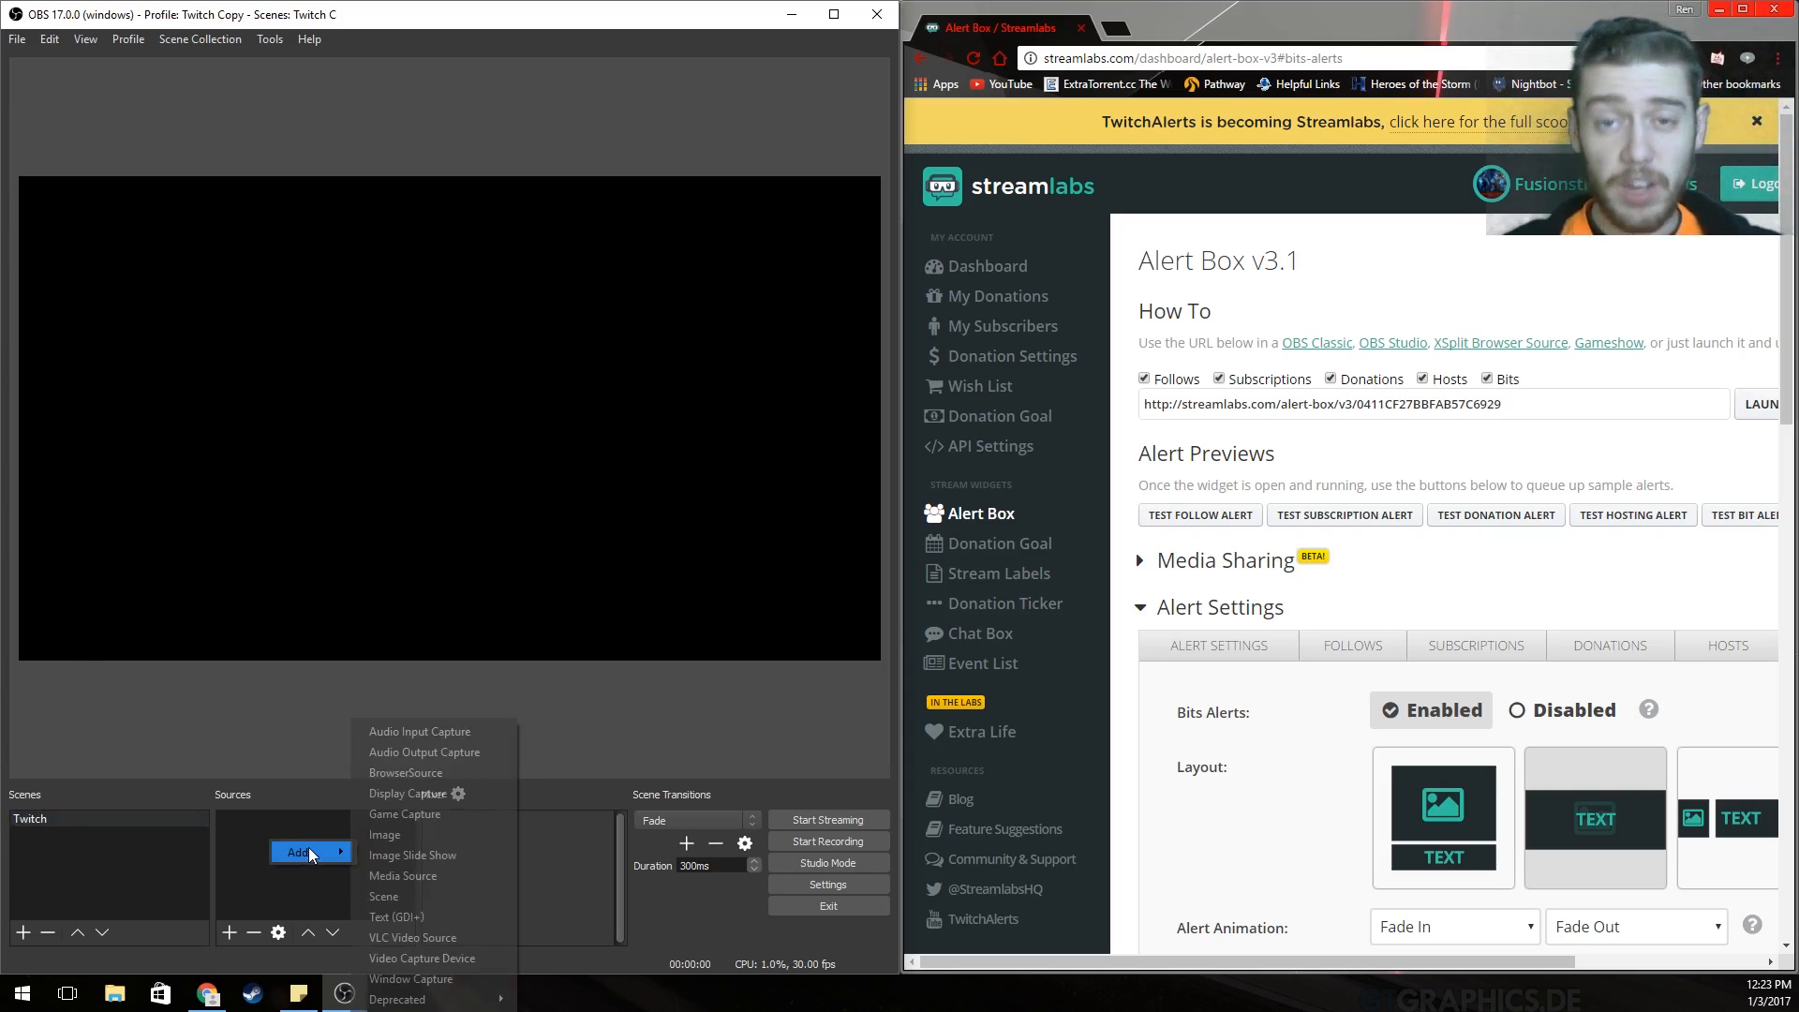
click(434, 774)
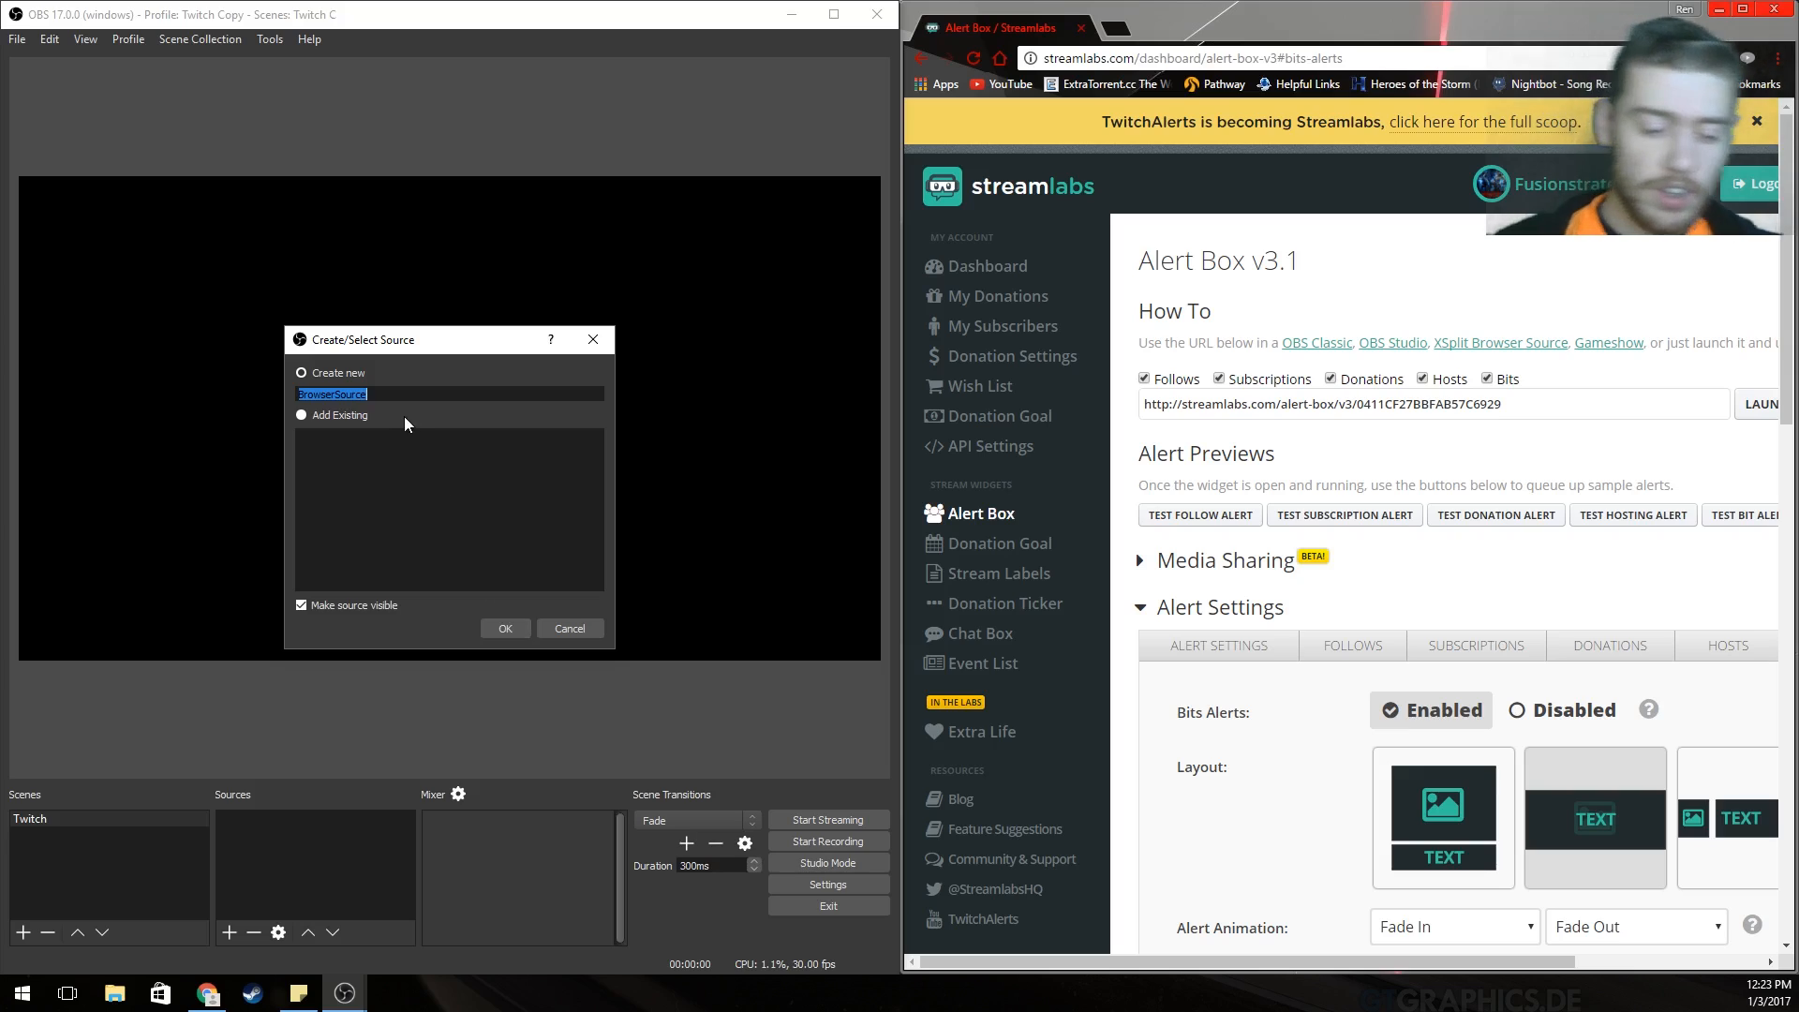
text(Alert )
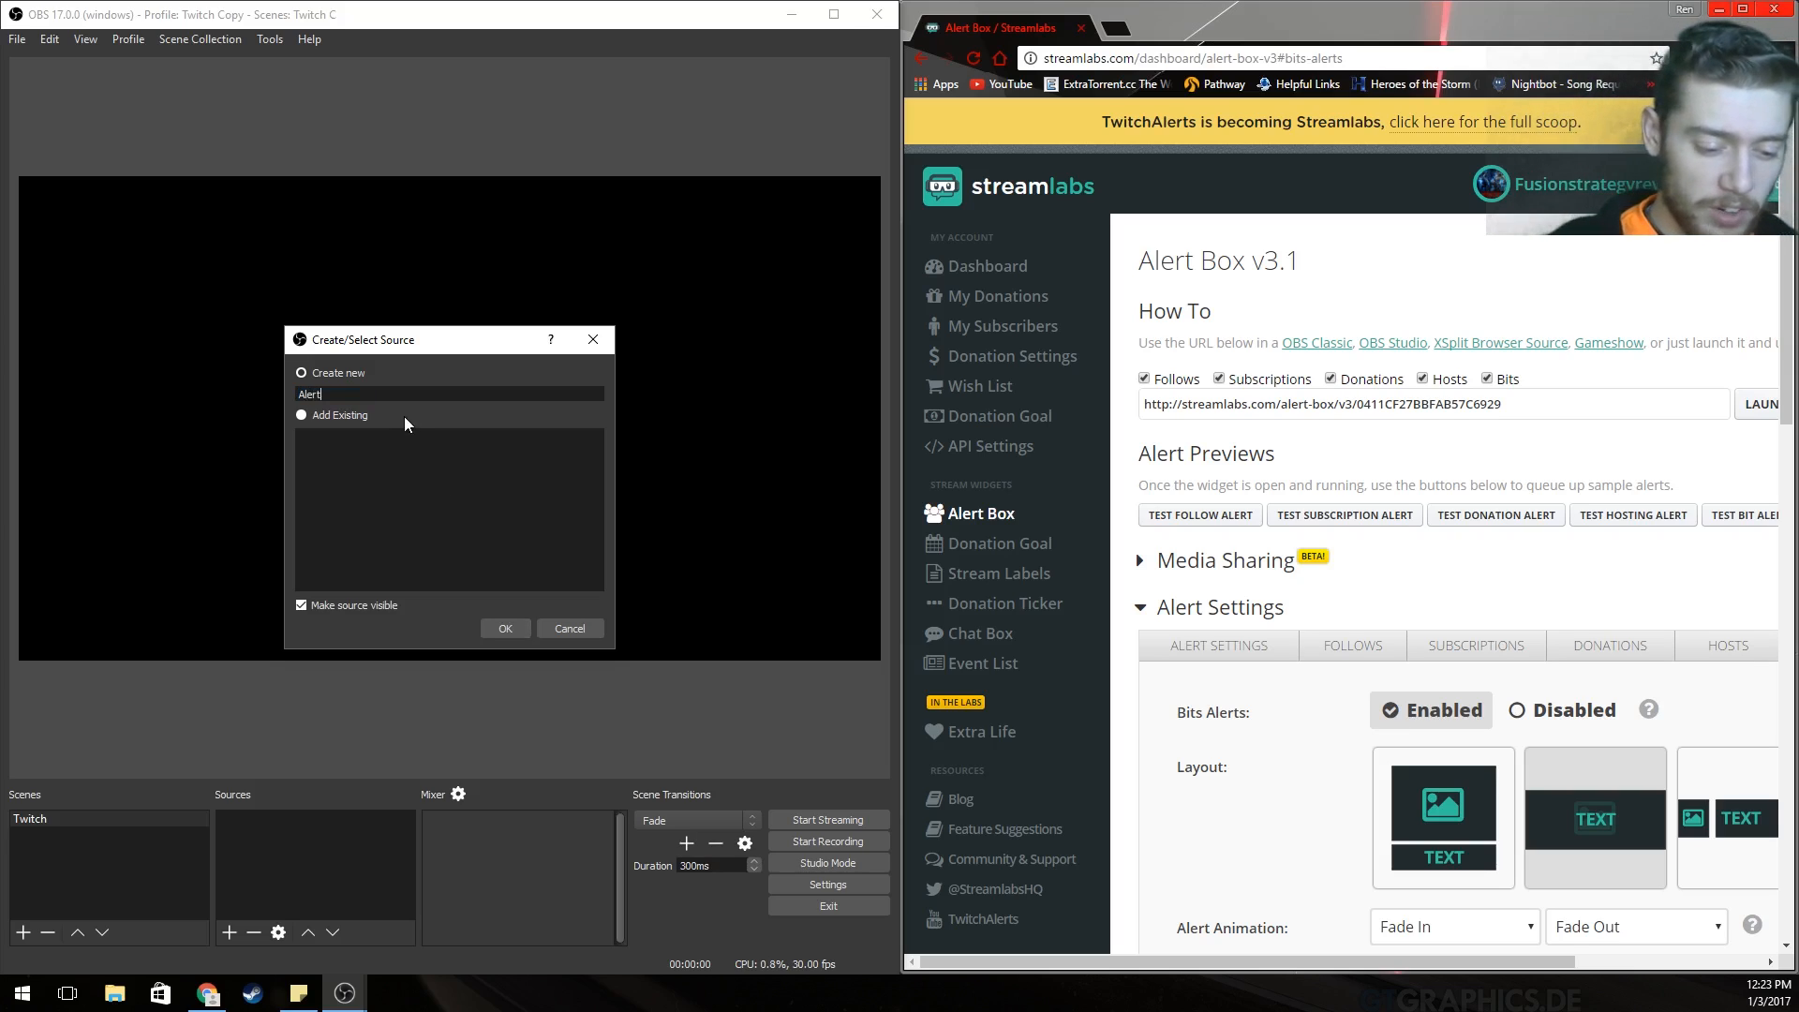
text(Box)
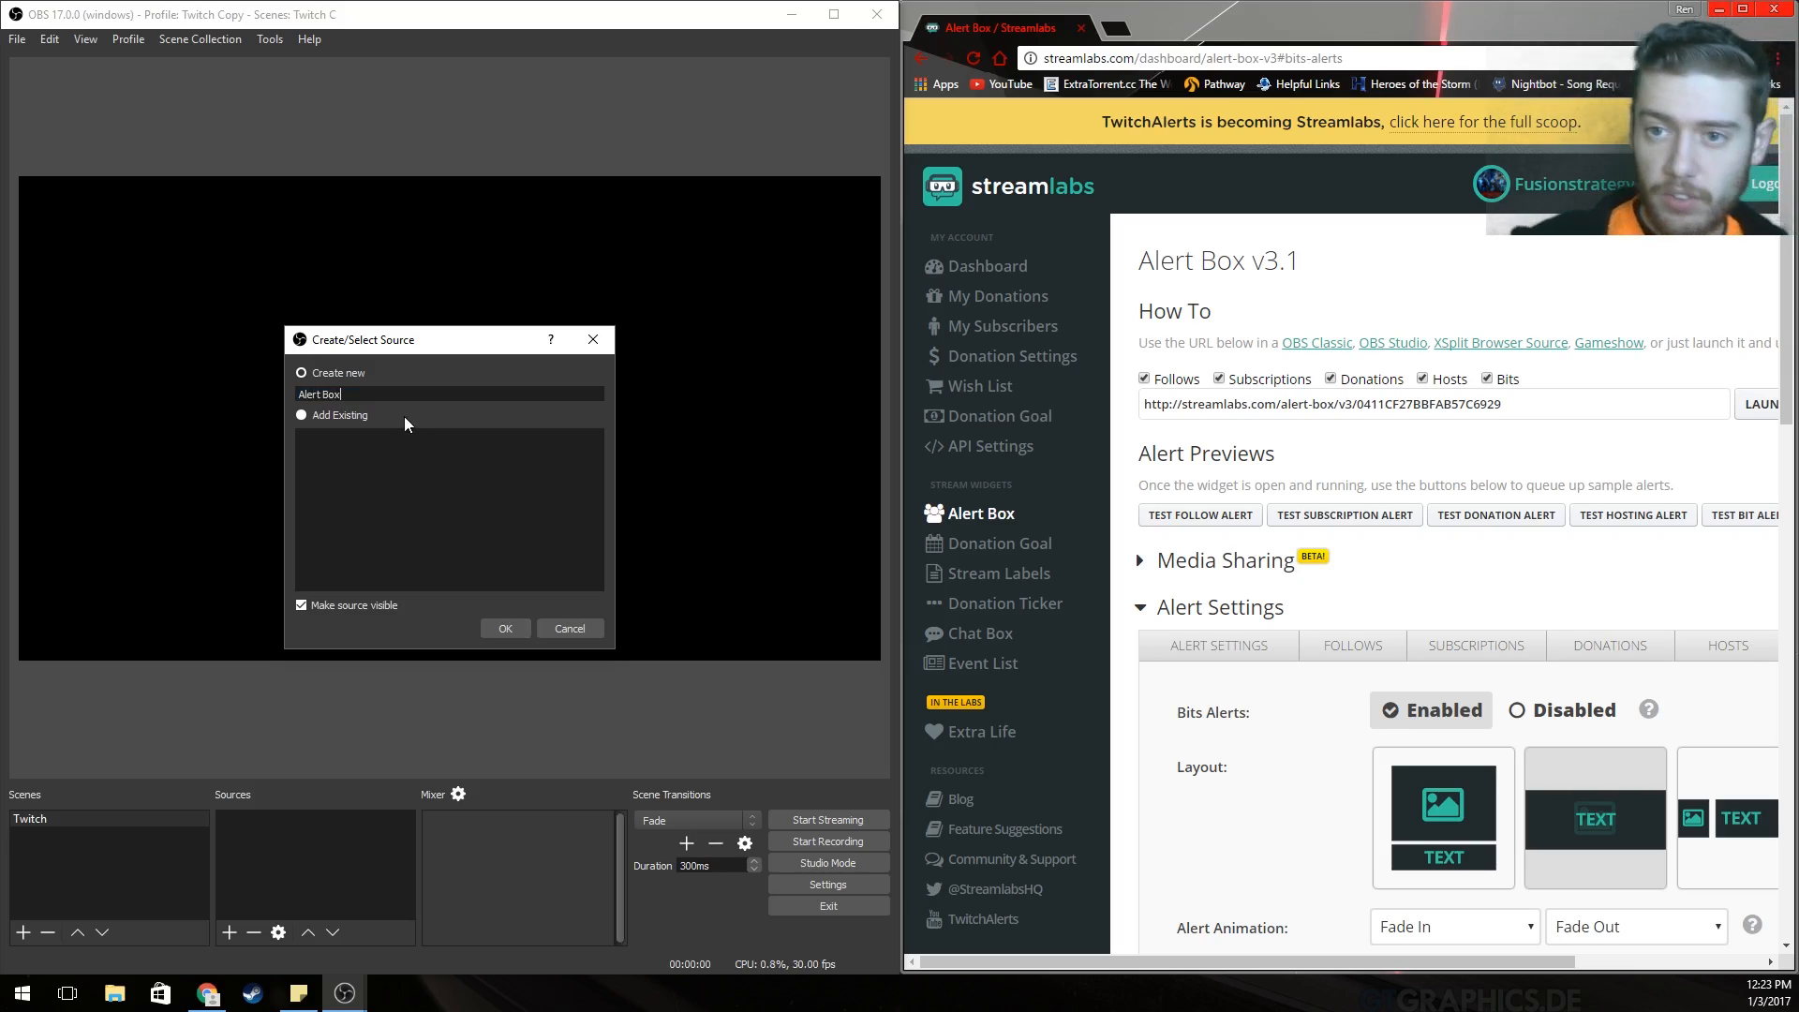
Create the Alert Box source, replace obsproject.com with the Streamlabs alert box widget URL, and apply.
click(506, 626)
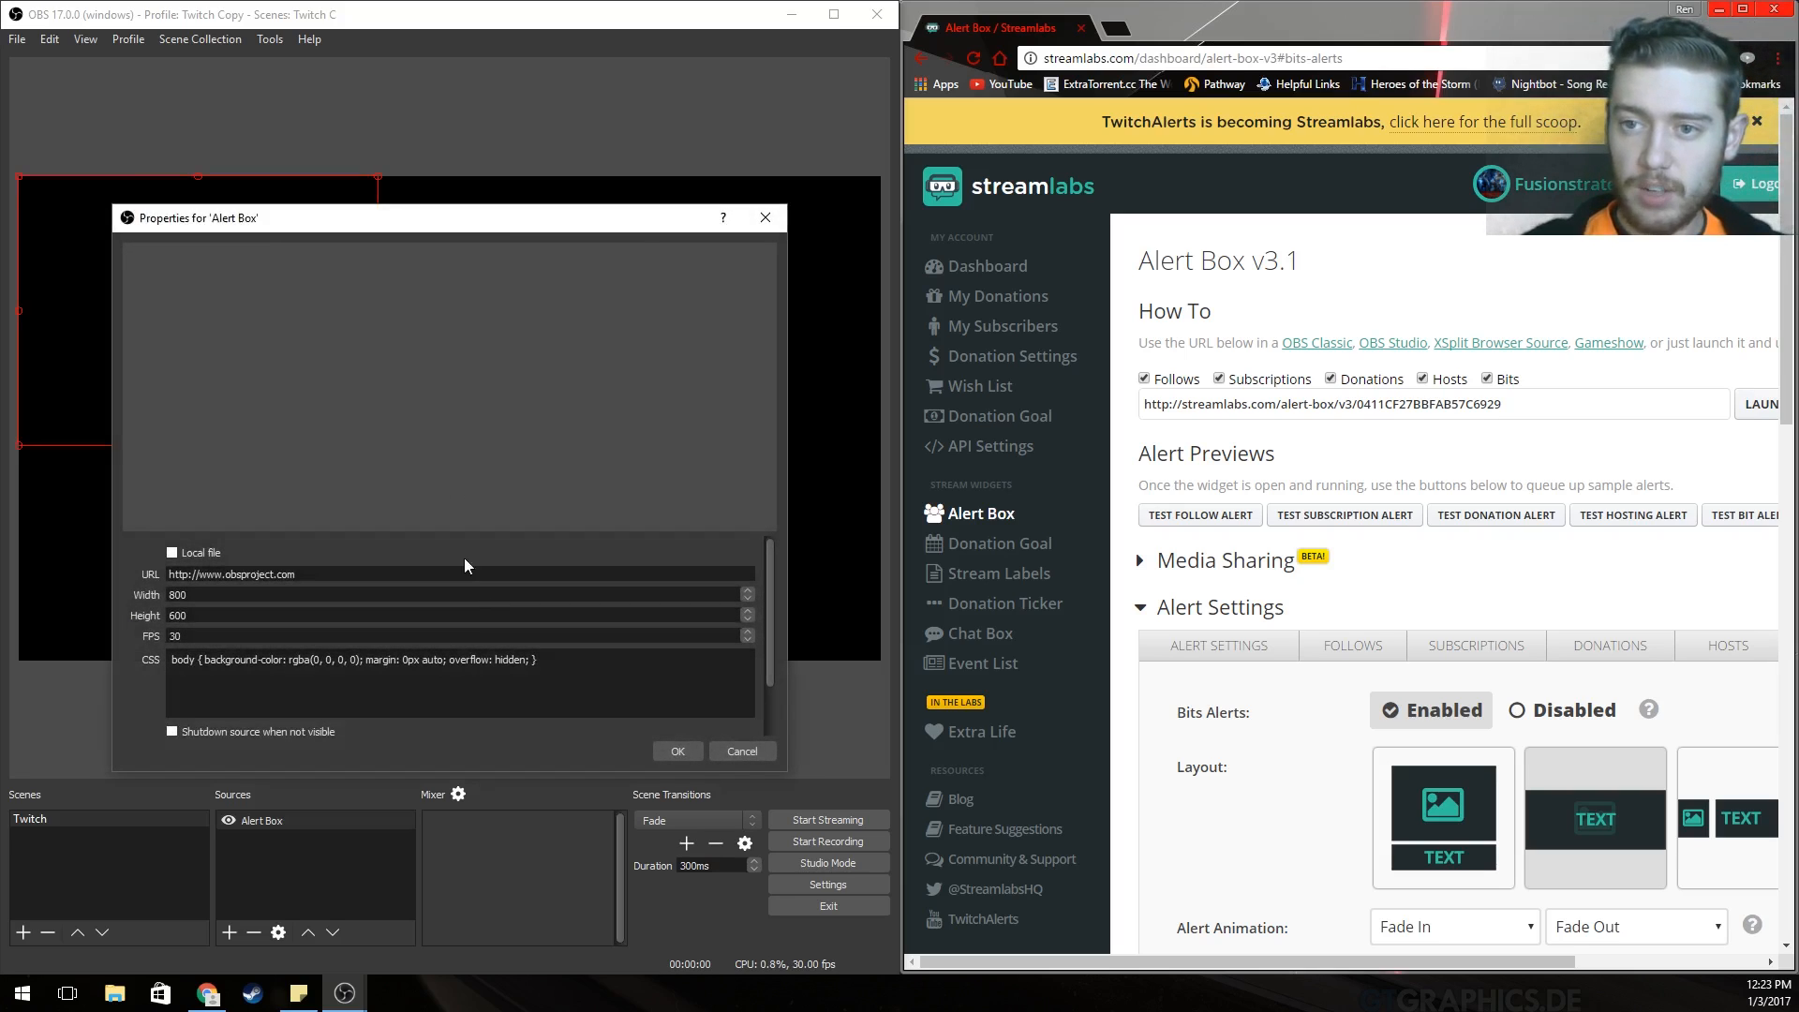
click(1522, 404)
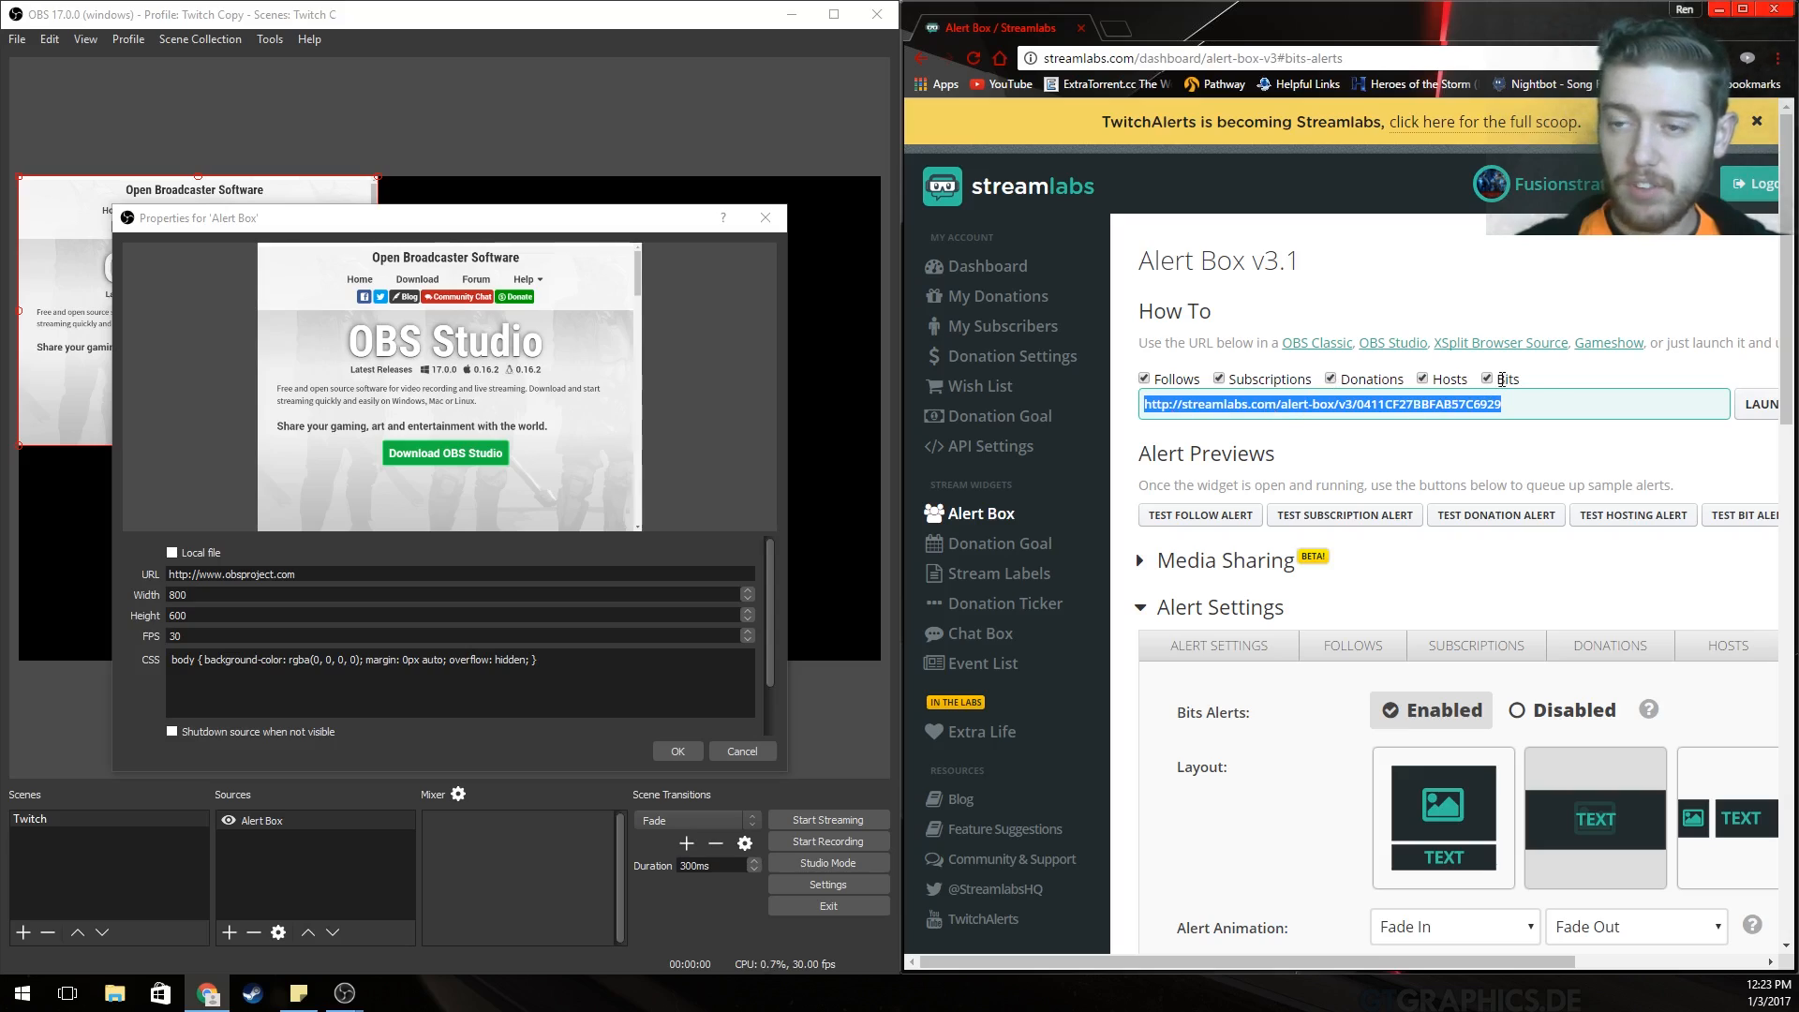
drag(1530, 422, 1146, 415)
key(ctrl+c)
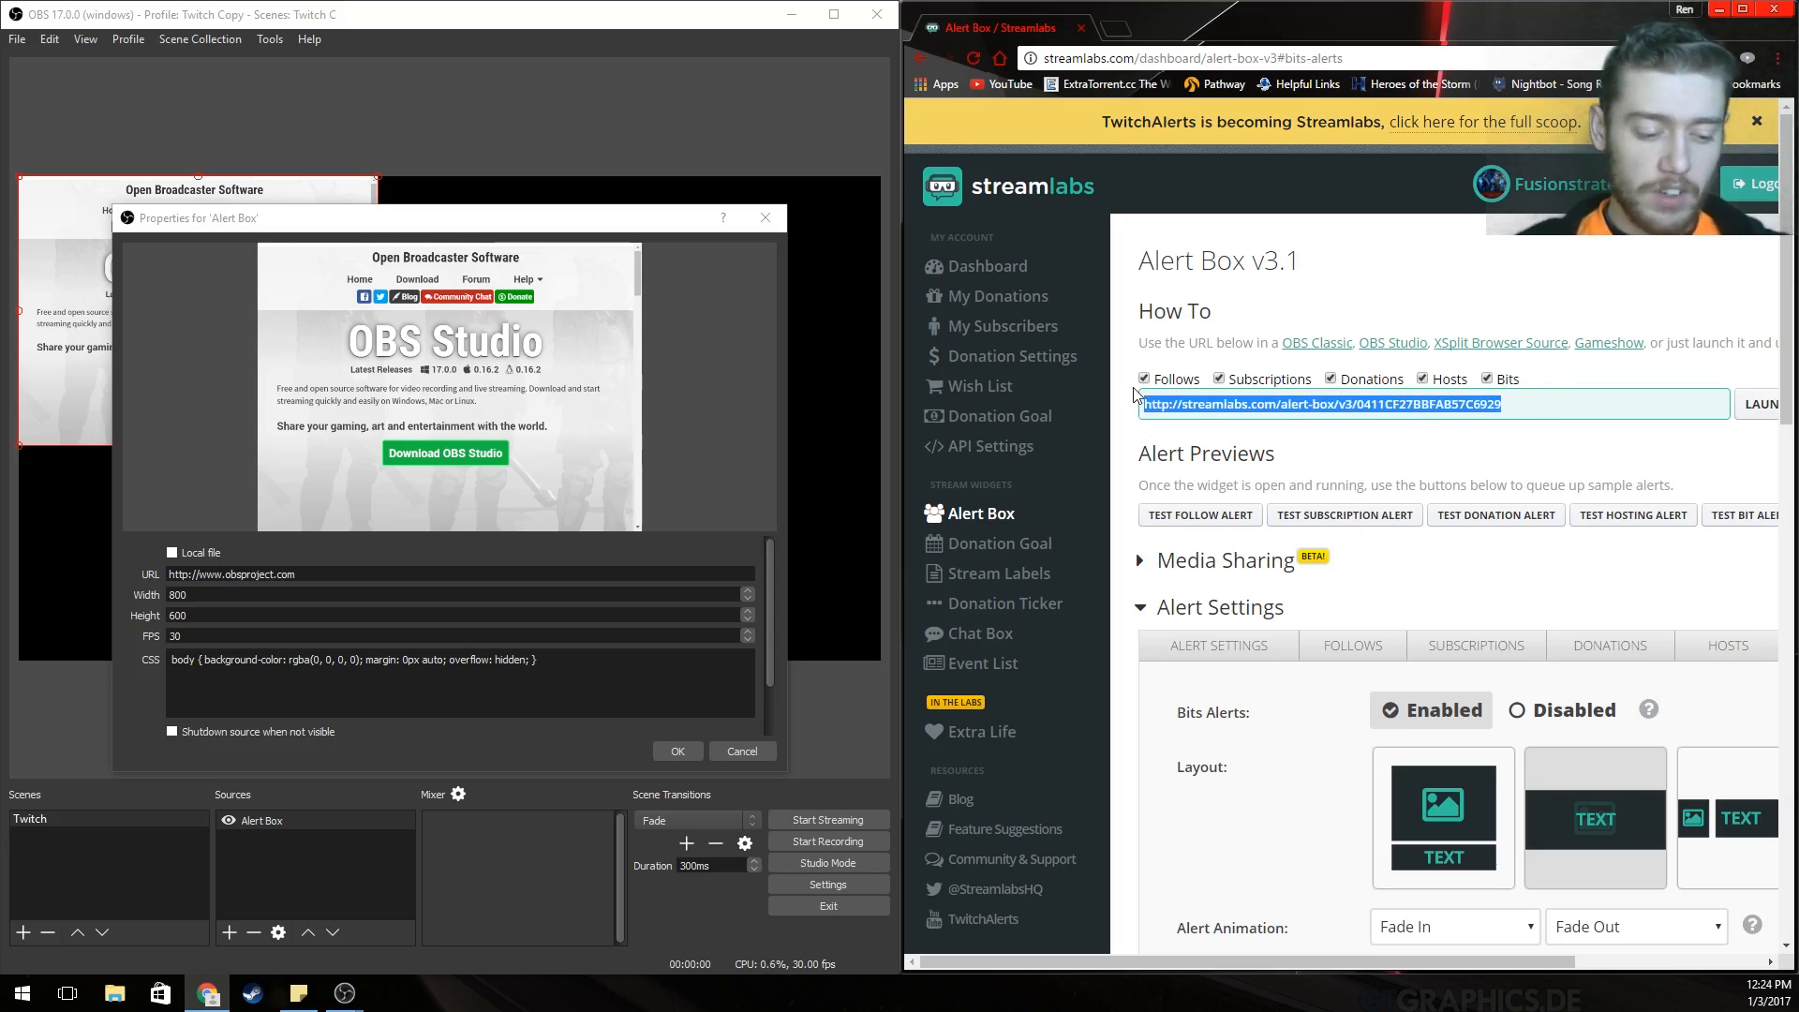
triple_click(327, 573)
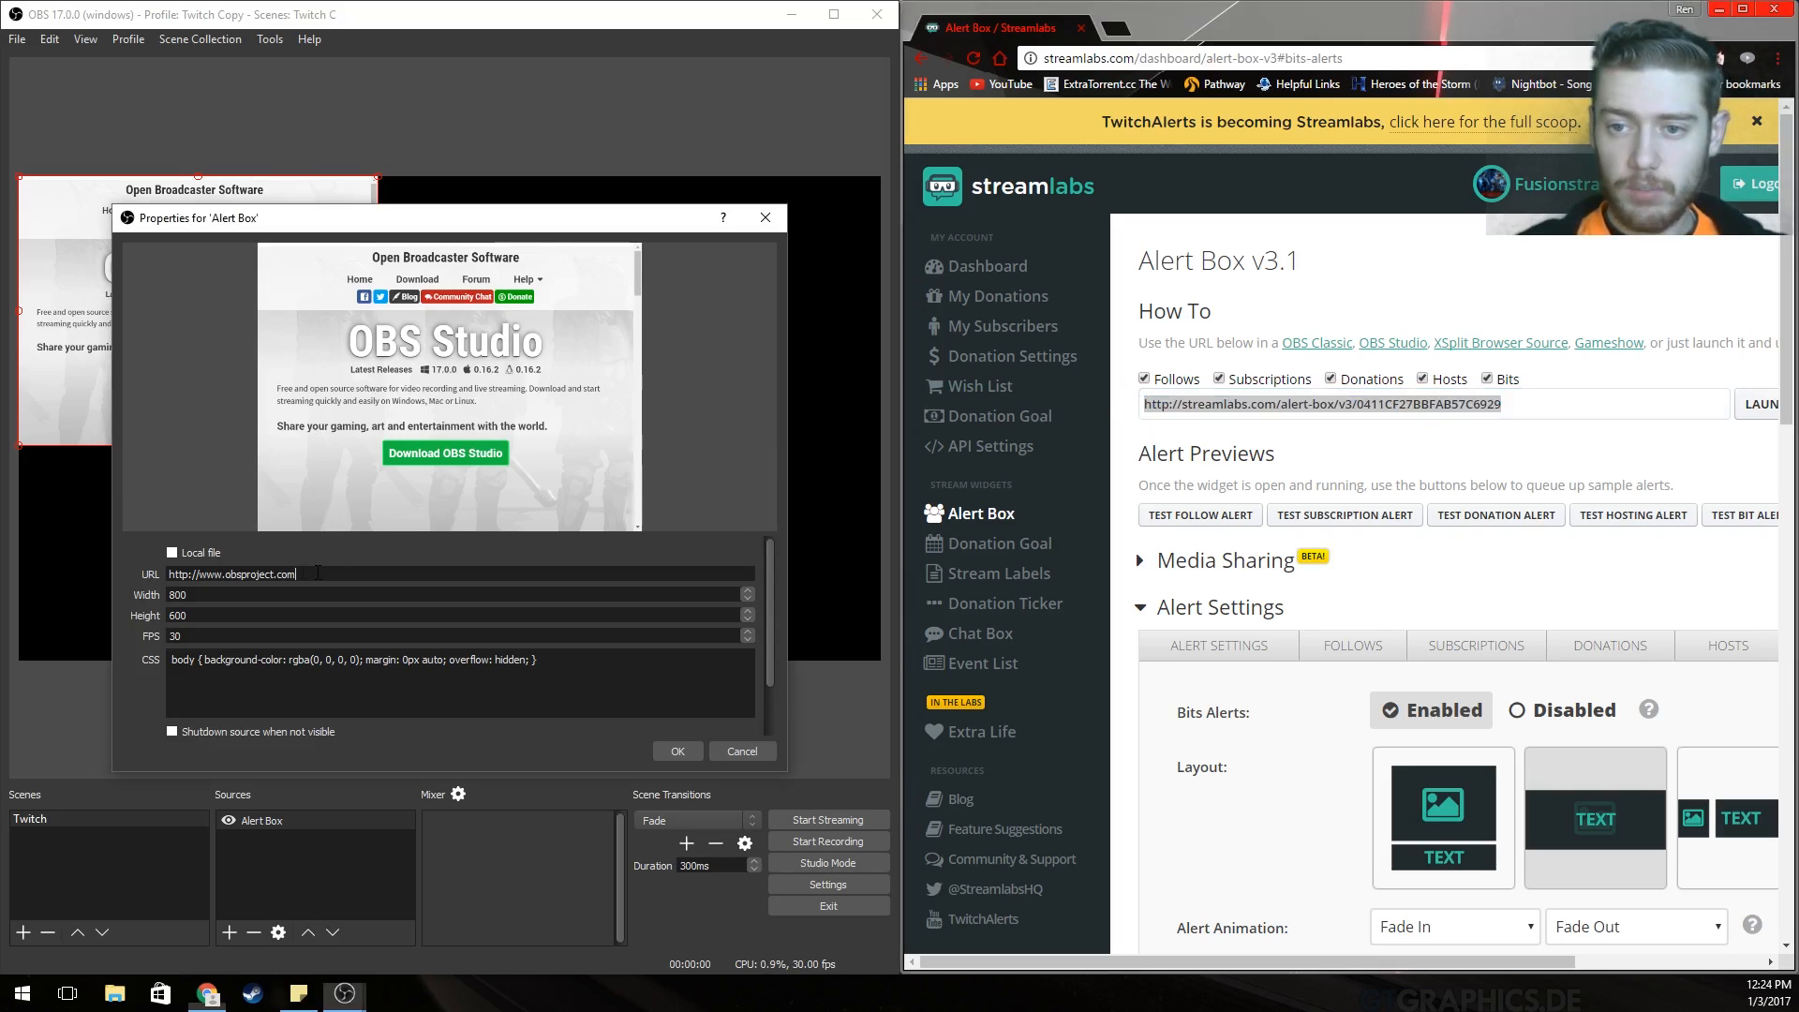
key(ctrl+v)
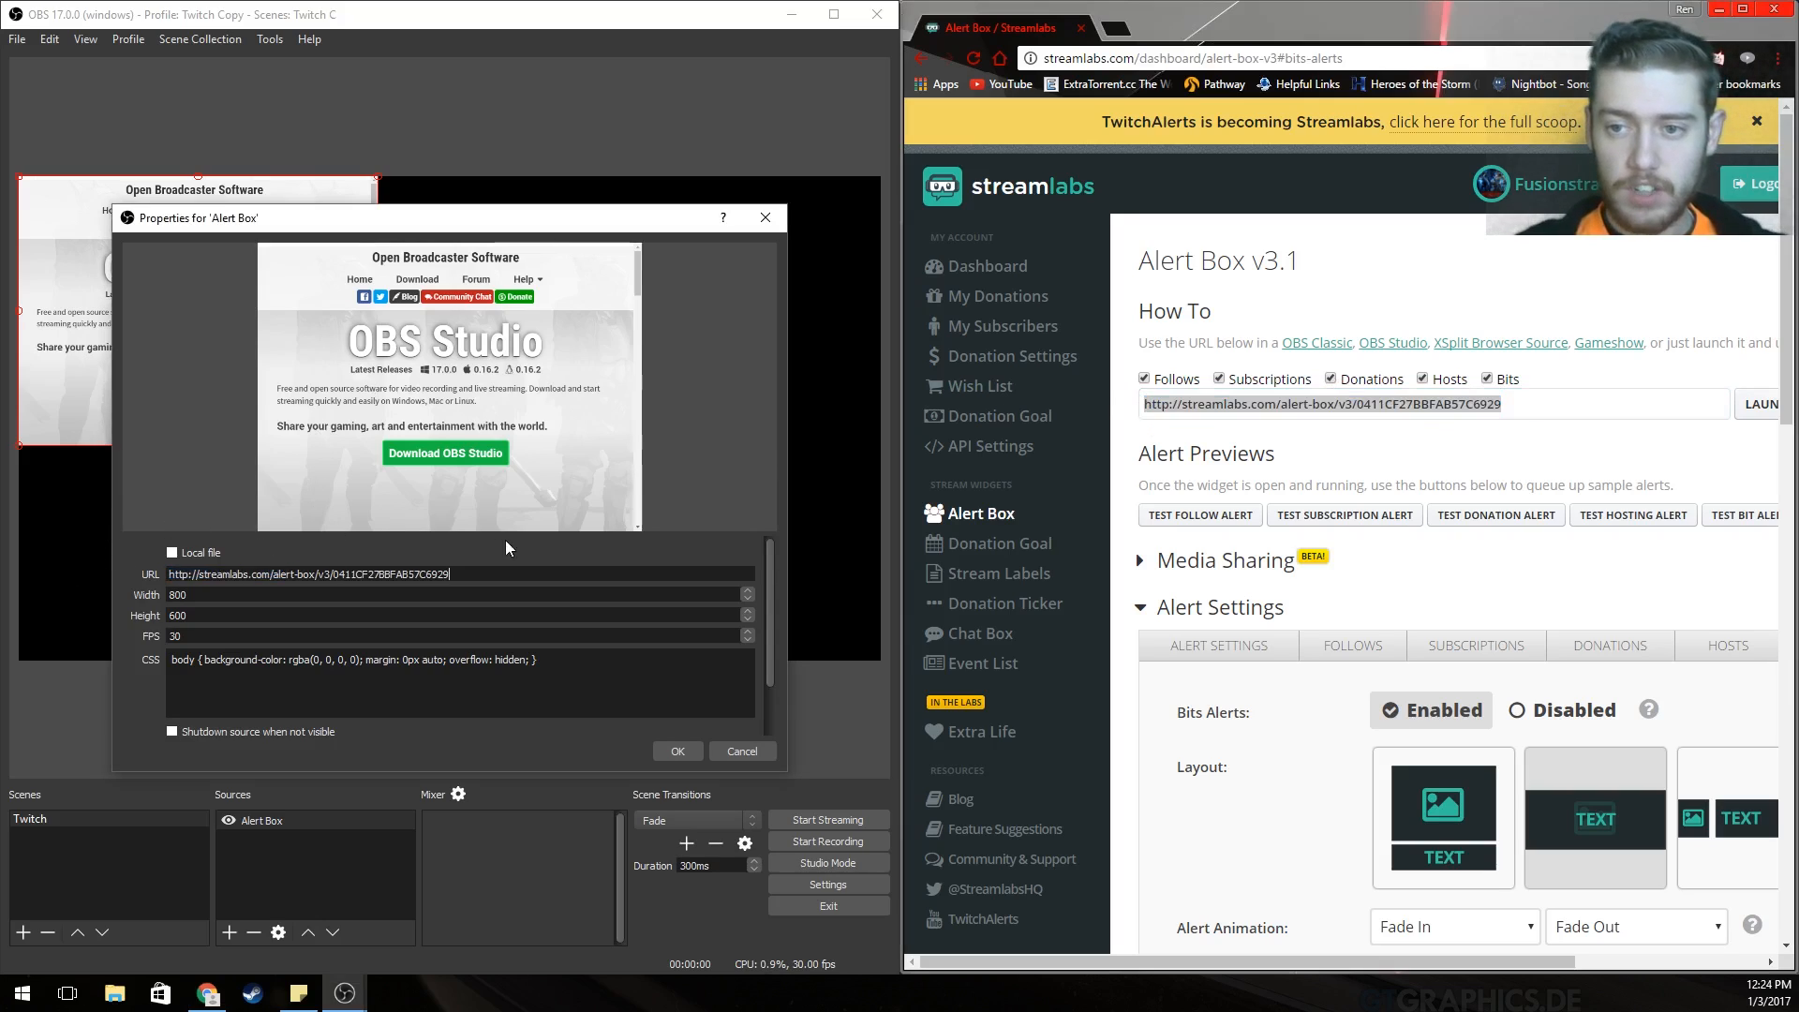
right_click(1237, 404)
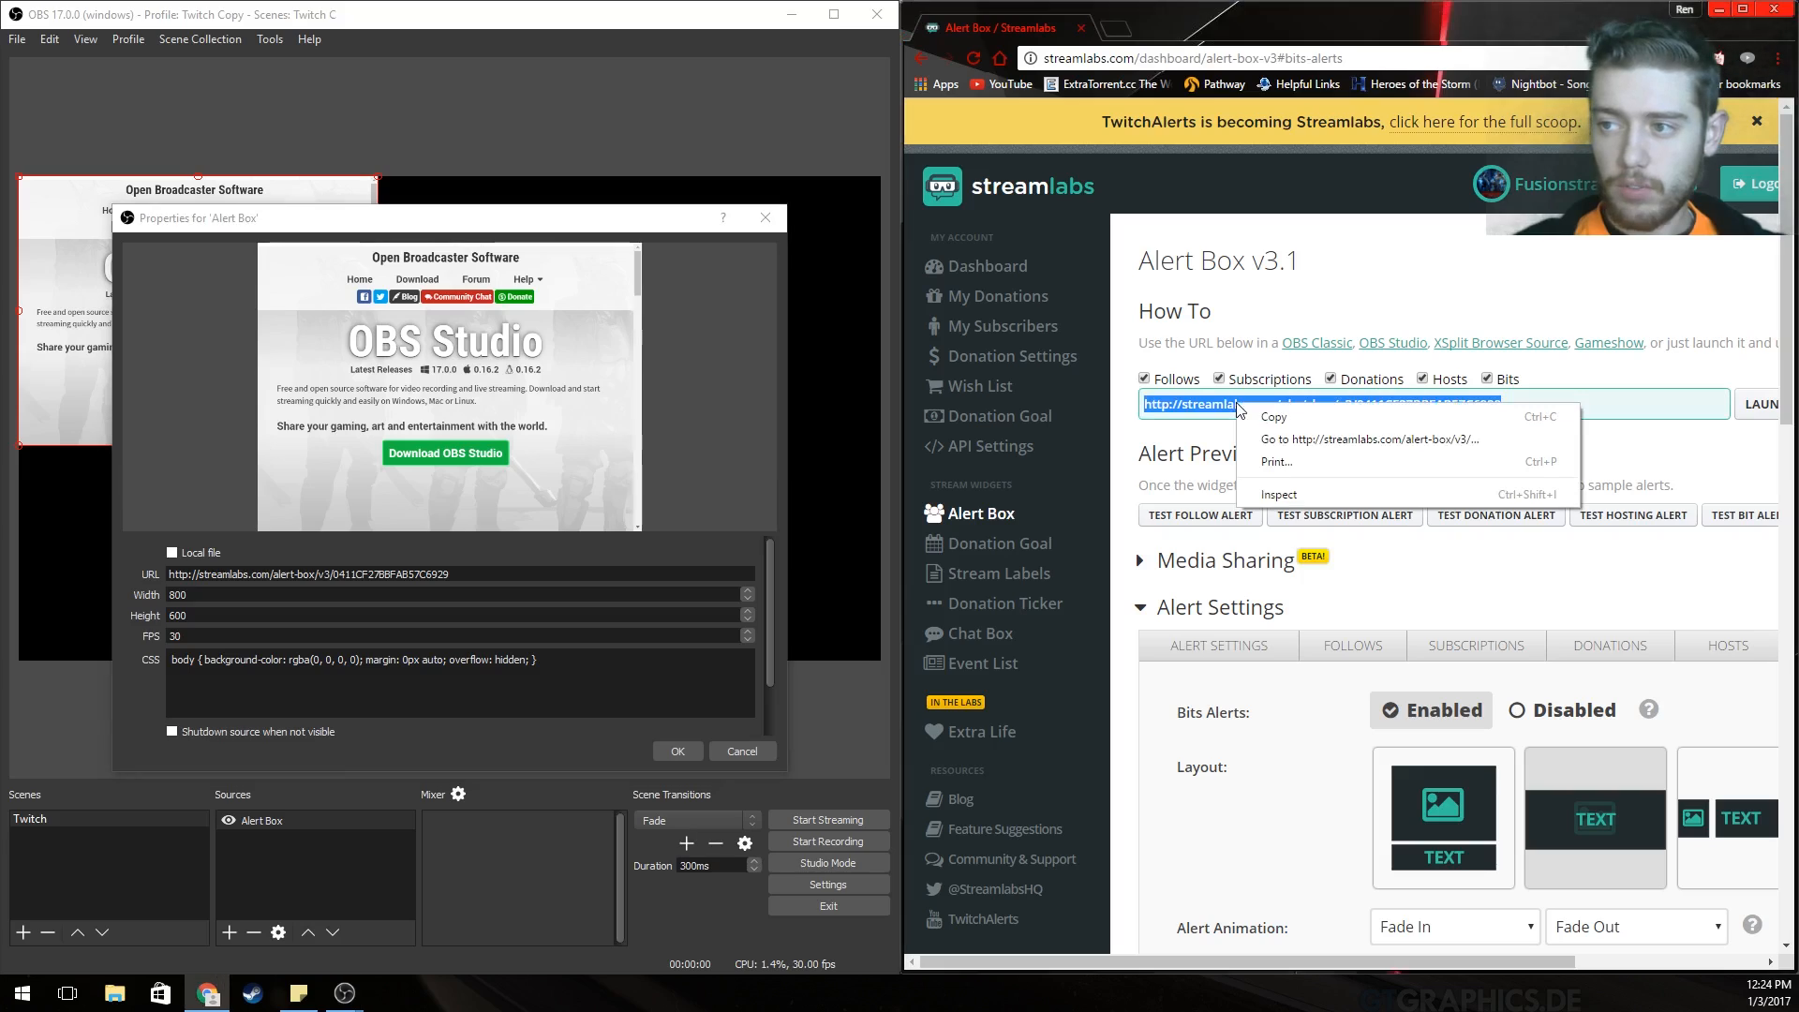
click(479, 572)
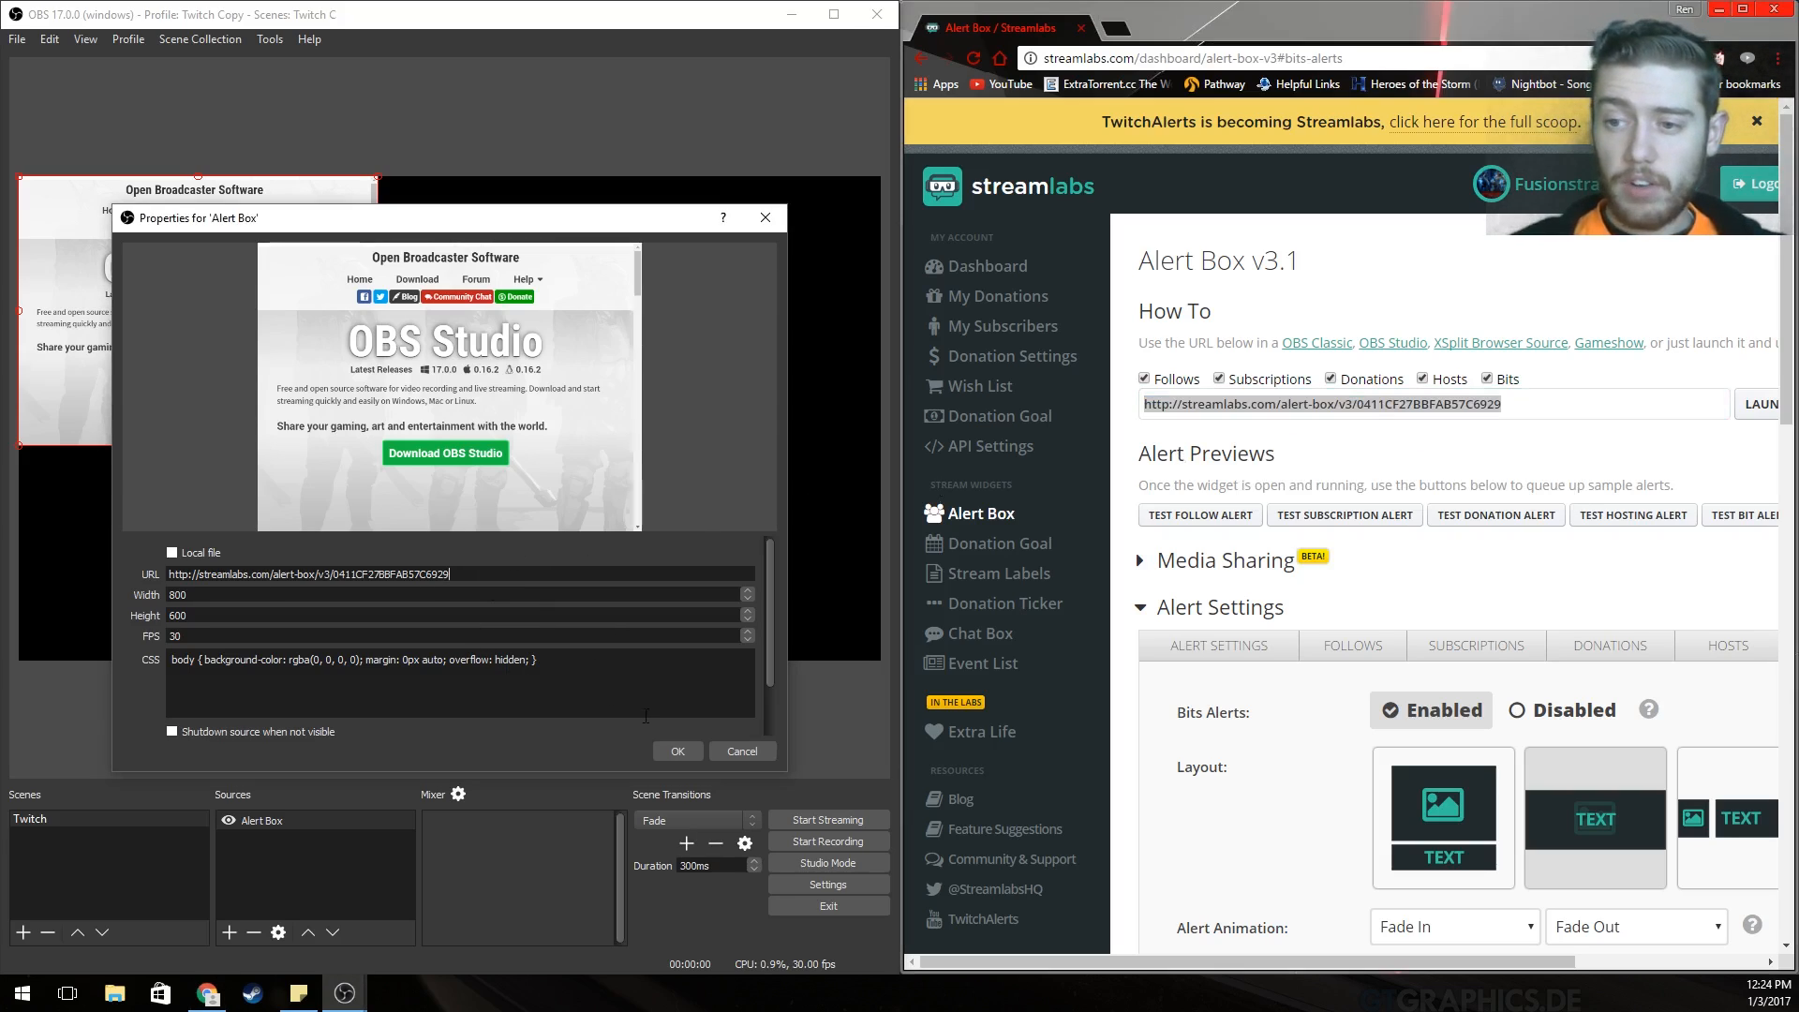
click(677, 750)
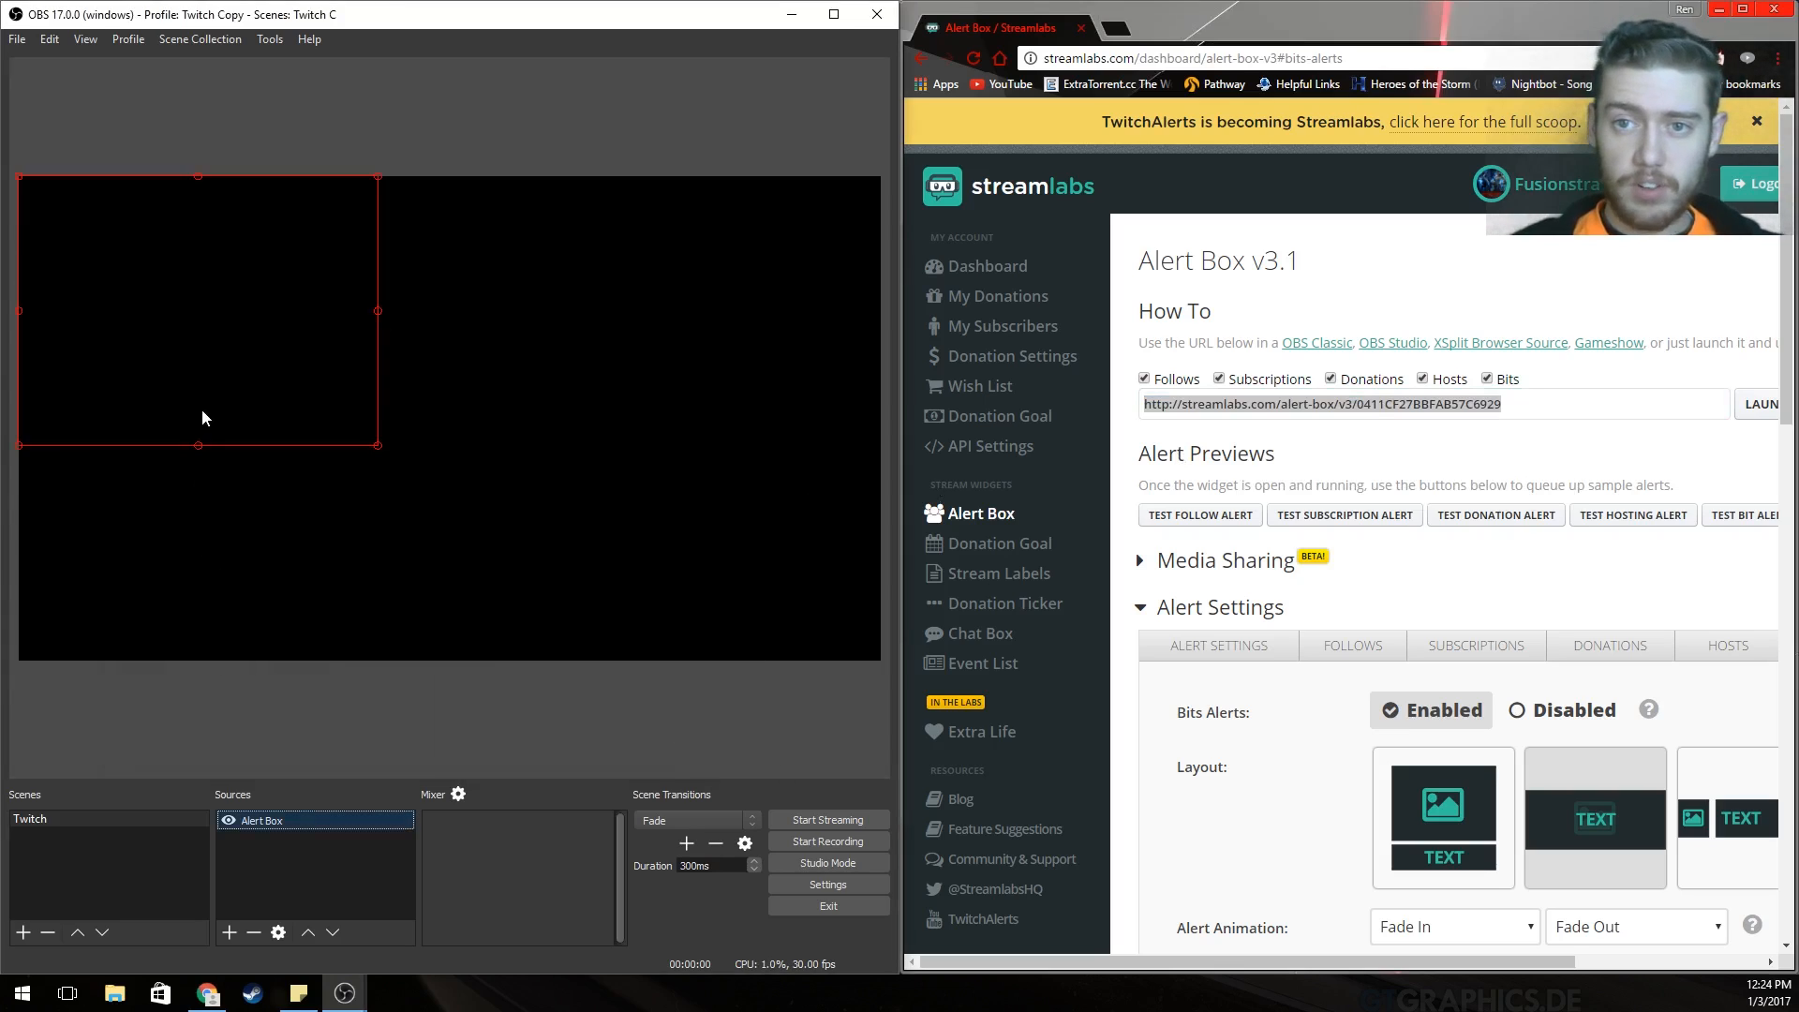
Move the alert box to the canvas bottom-left and shrink it, testing with sample follow alerts.
drag(194, 311, 200, 535)
click(1199, 514)
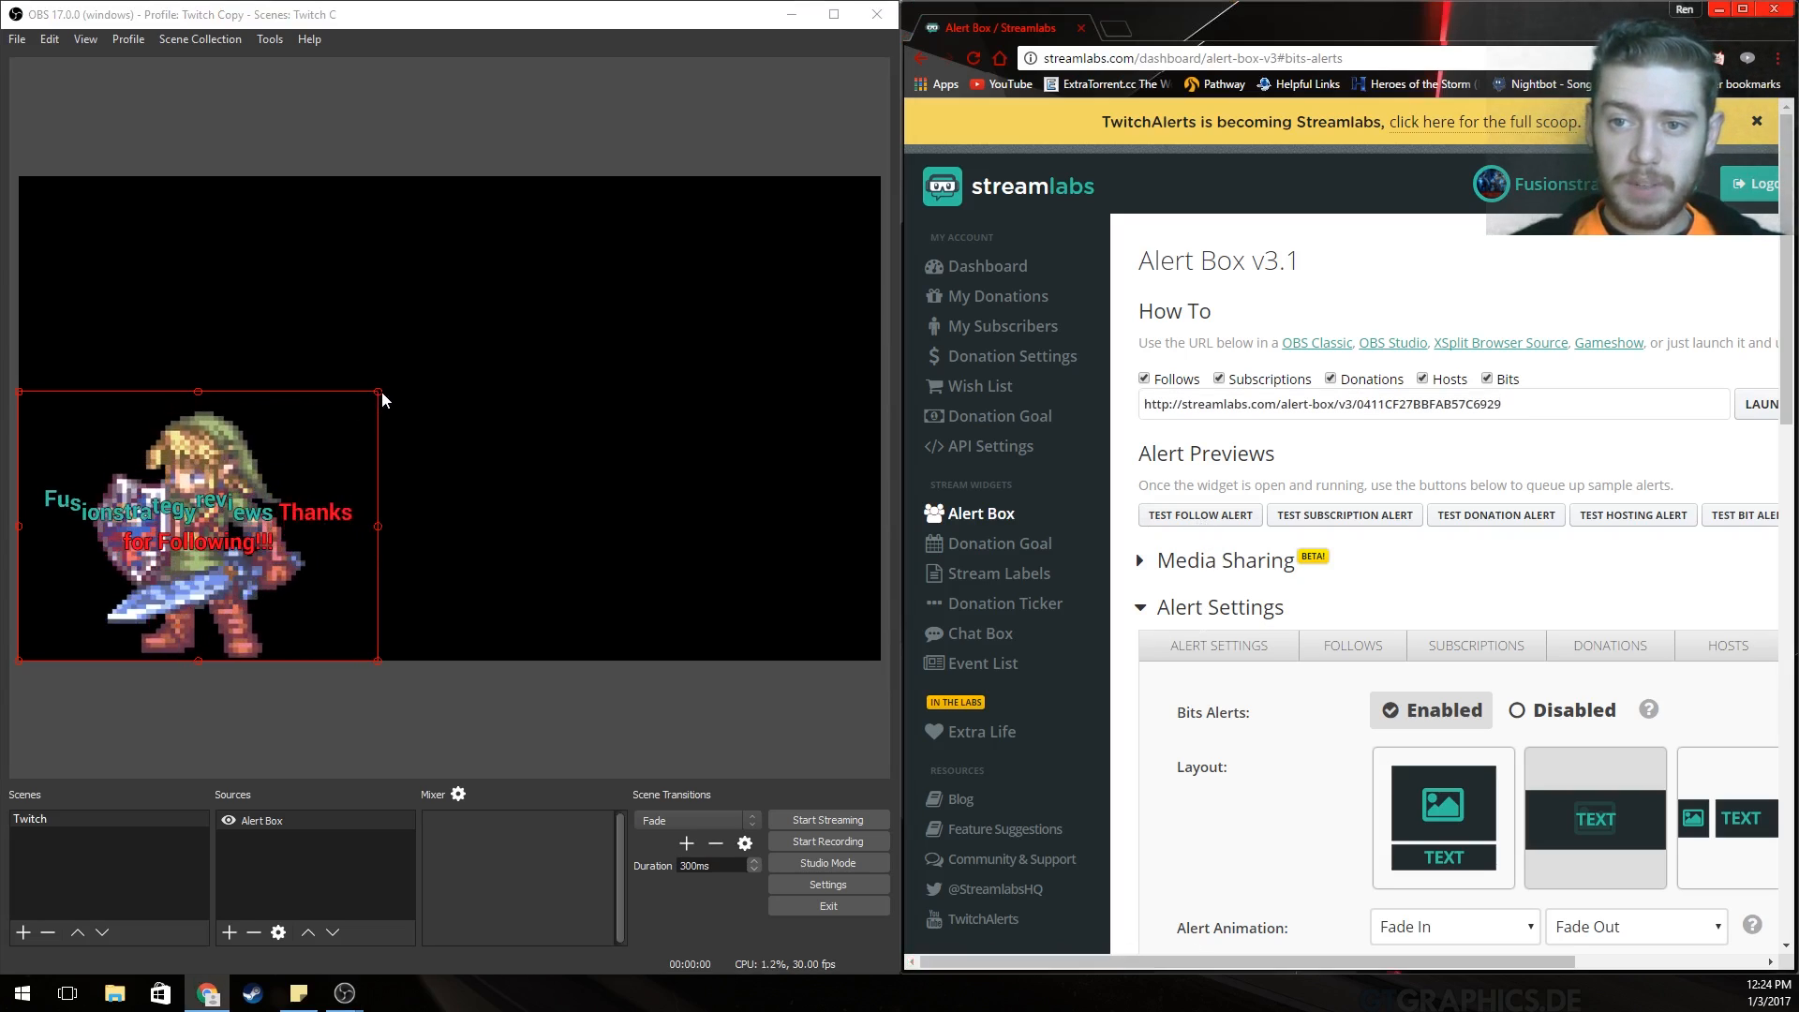
drag(378, 392, 223, 491)
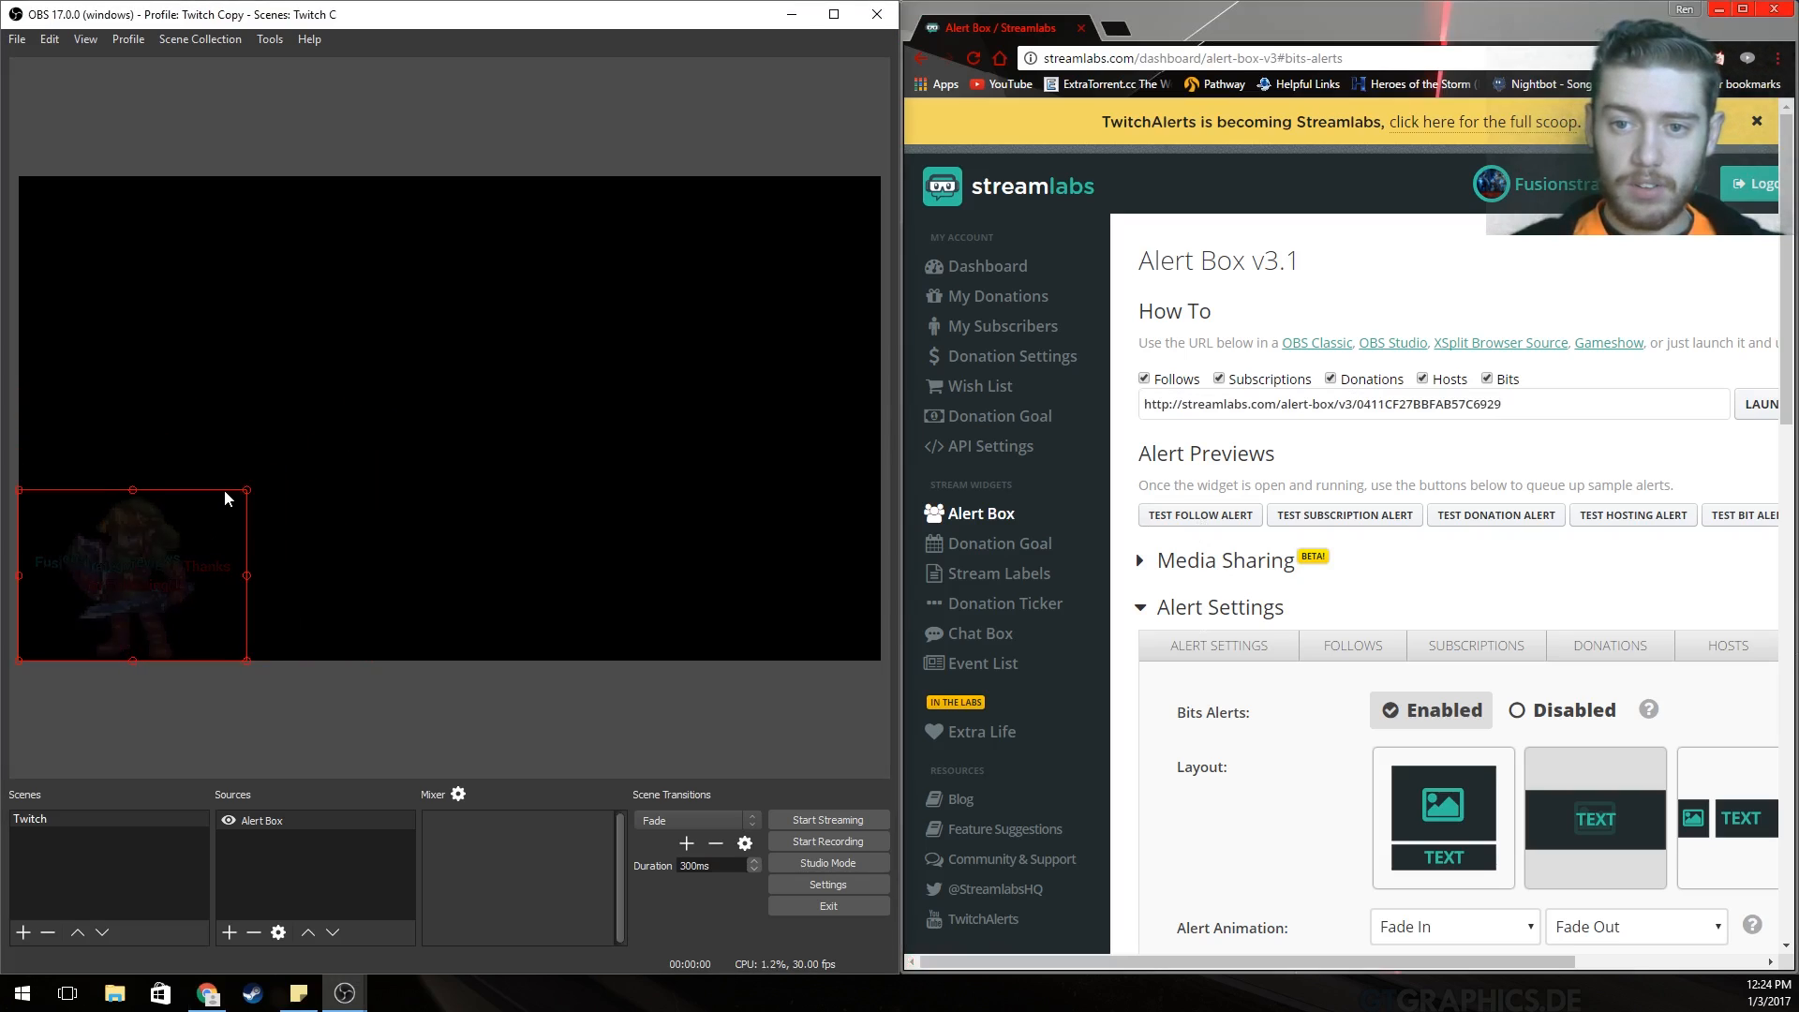
click(1200, 518)
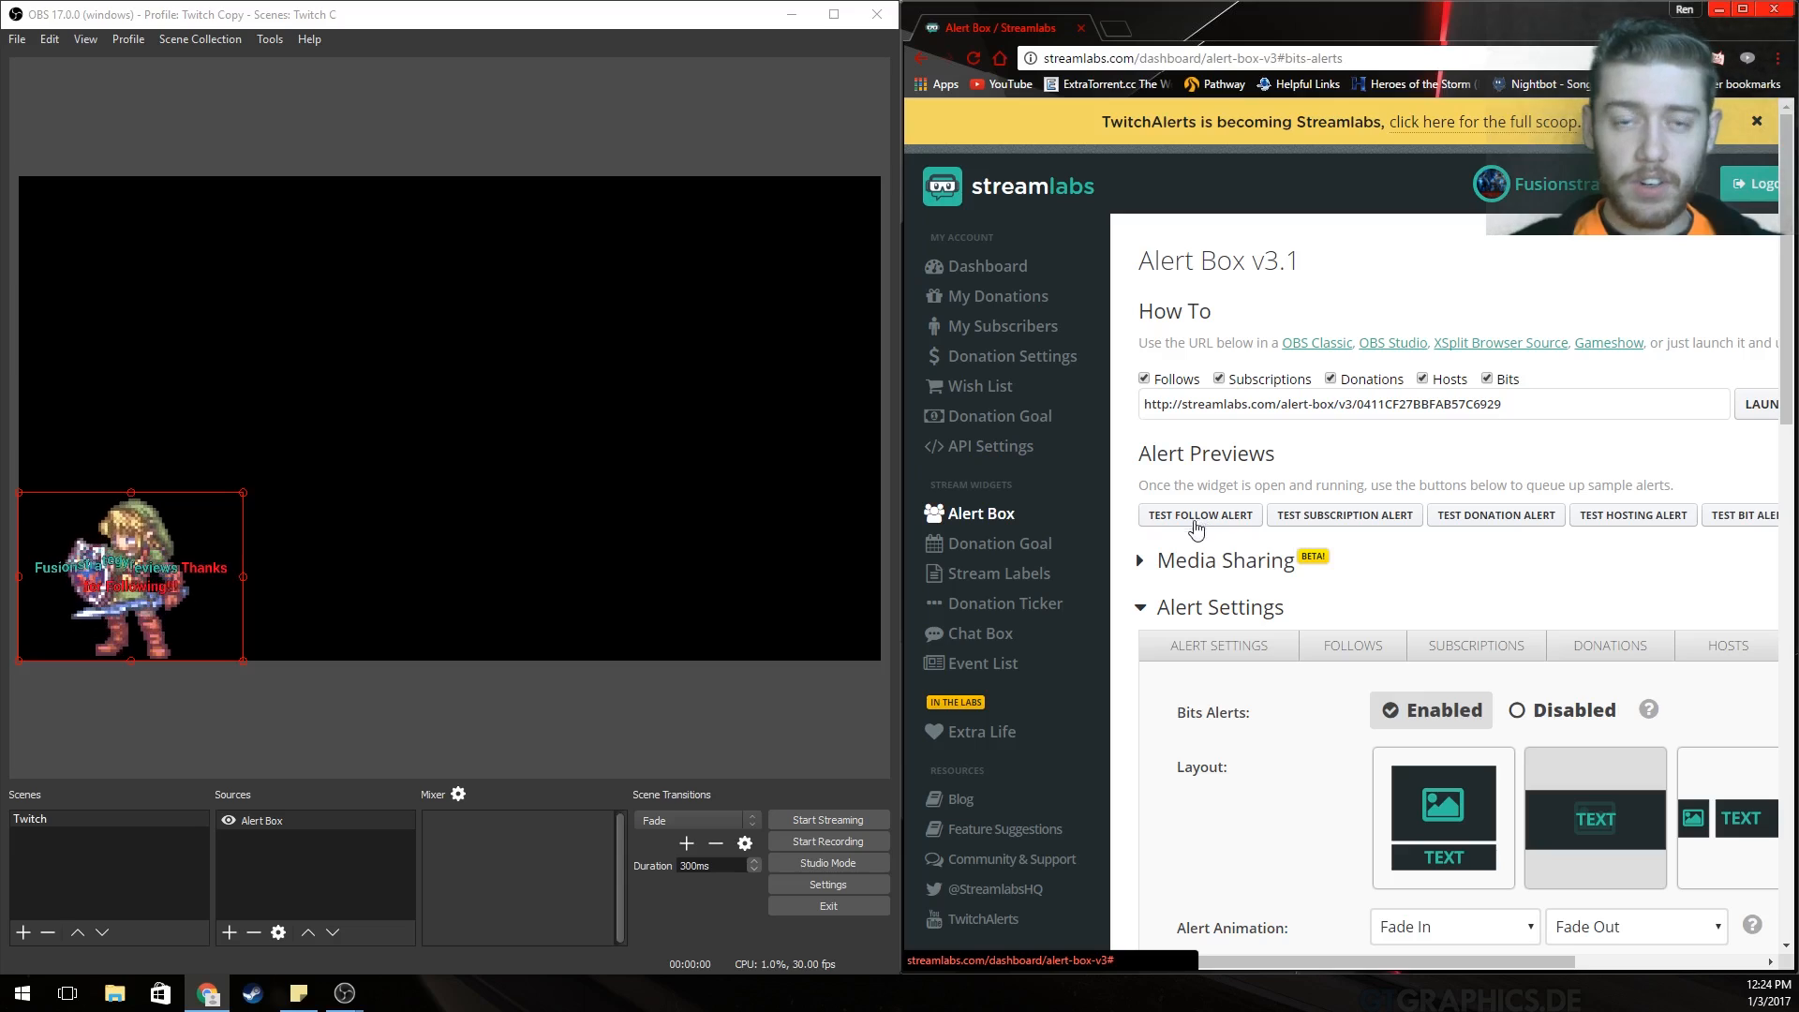
Play sample subscription, donation, hosting and bits alerts and watch them in the OBS preview.
click(1337, 523)
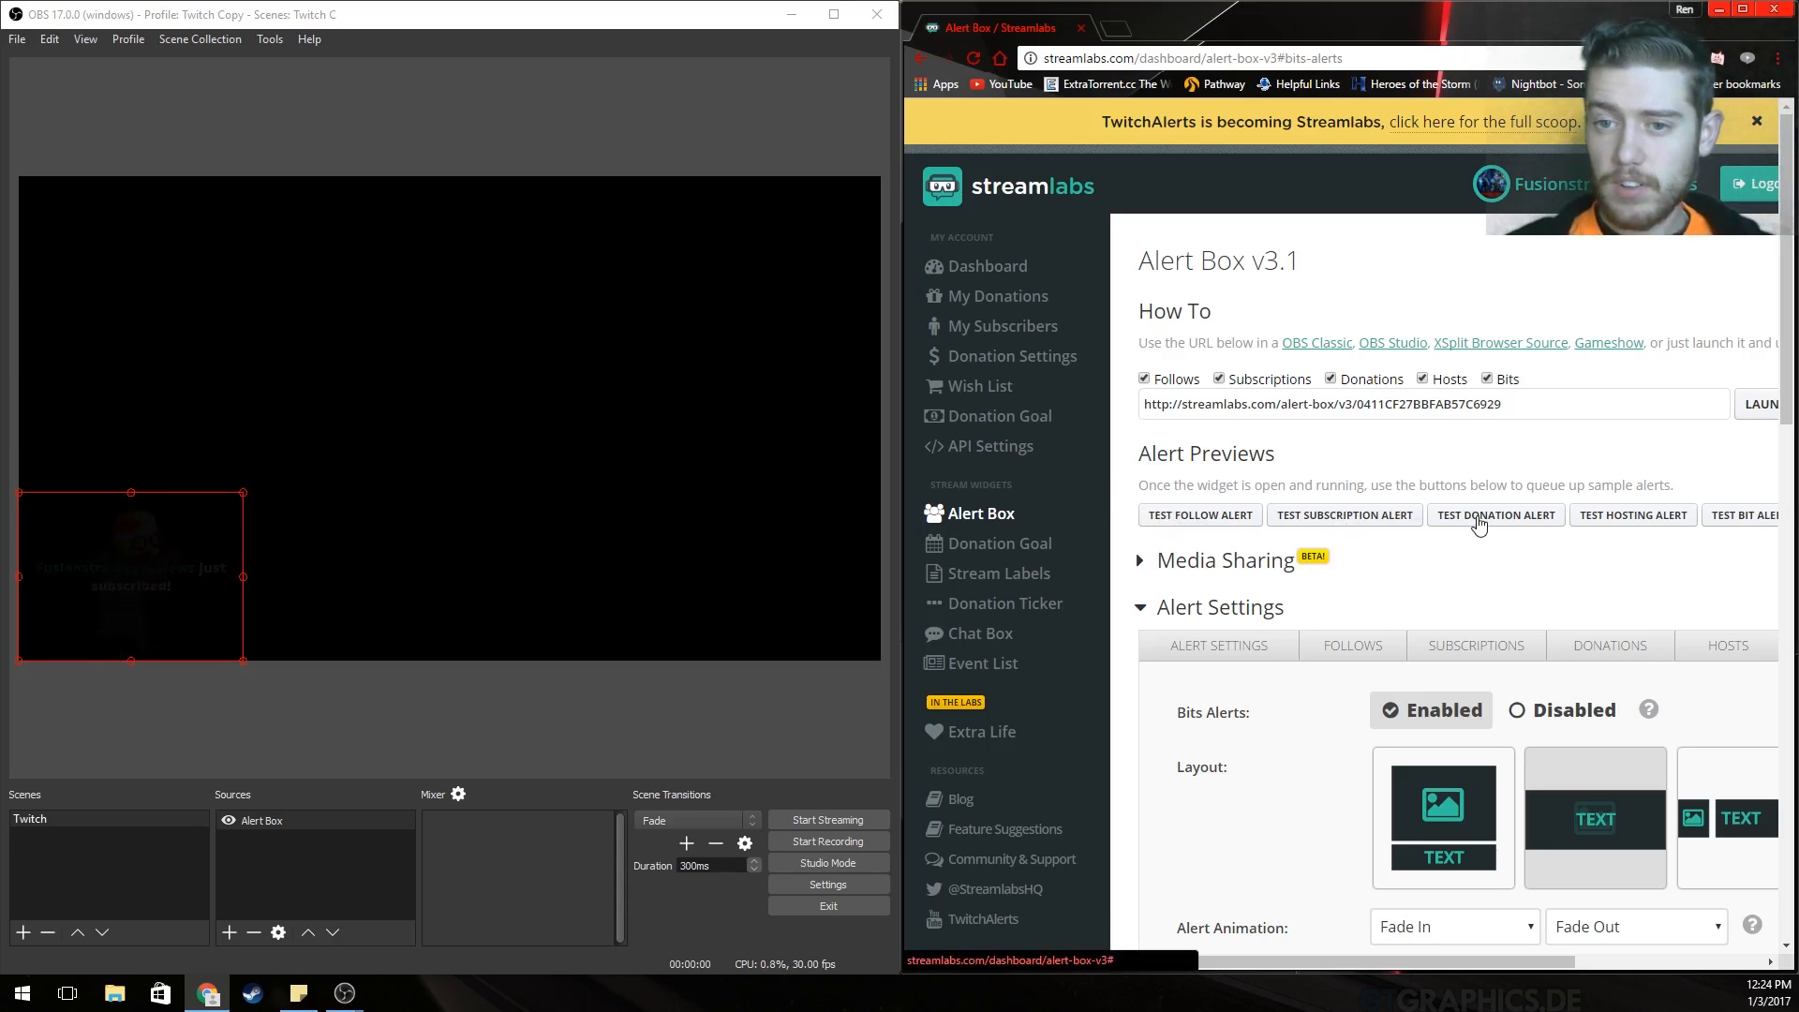
click(1528, 524)
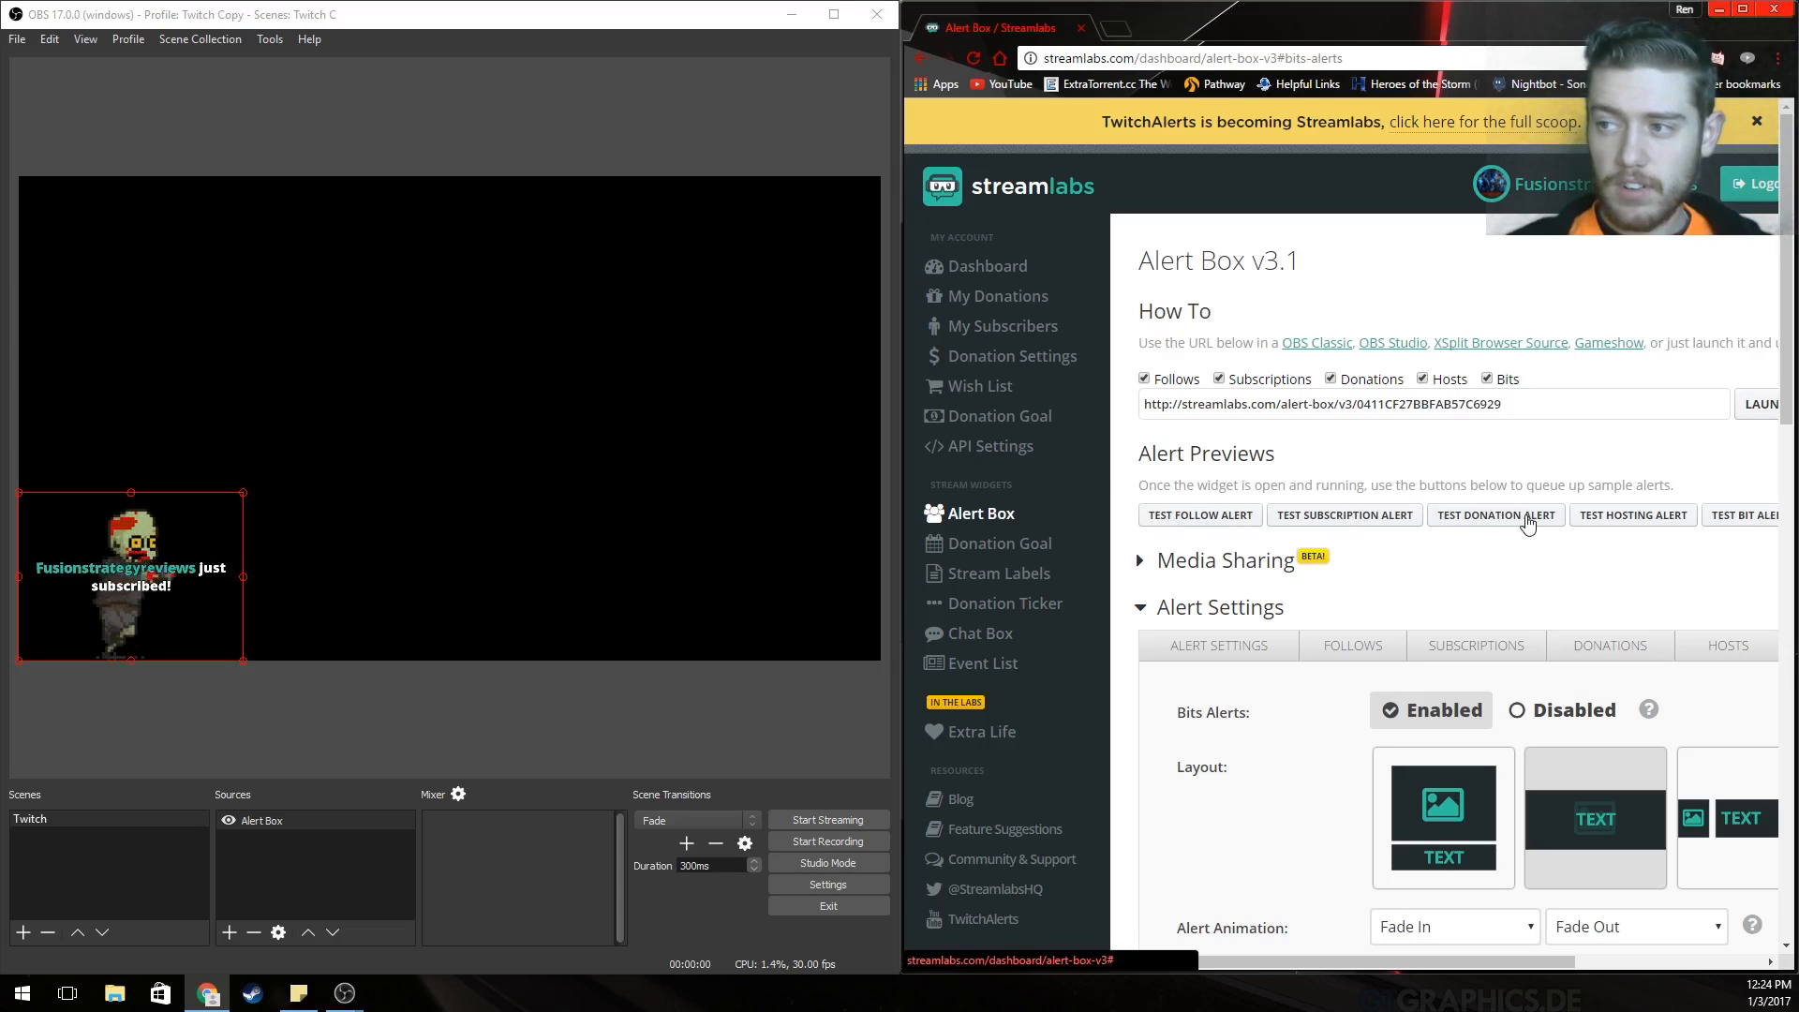
click(1616, 525)
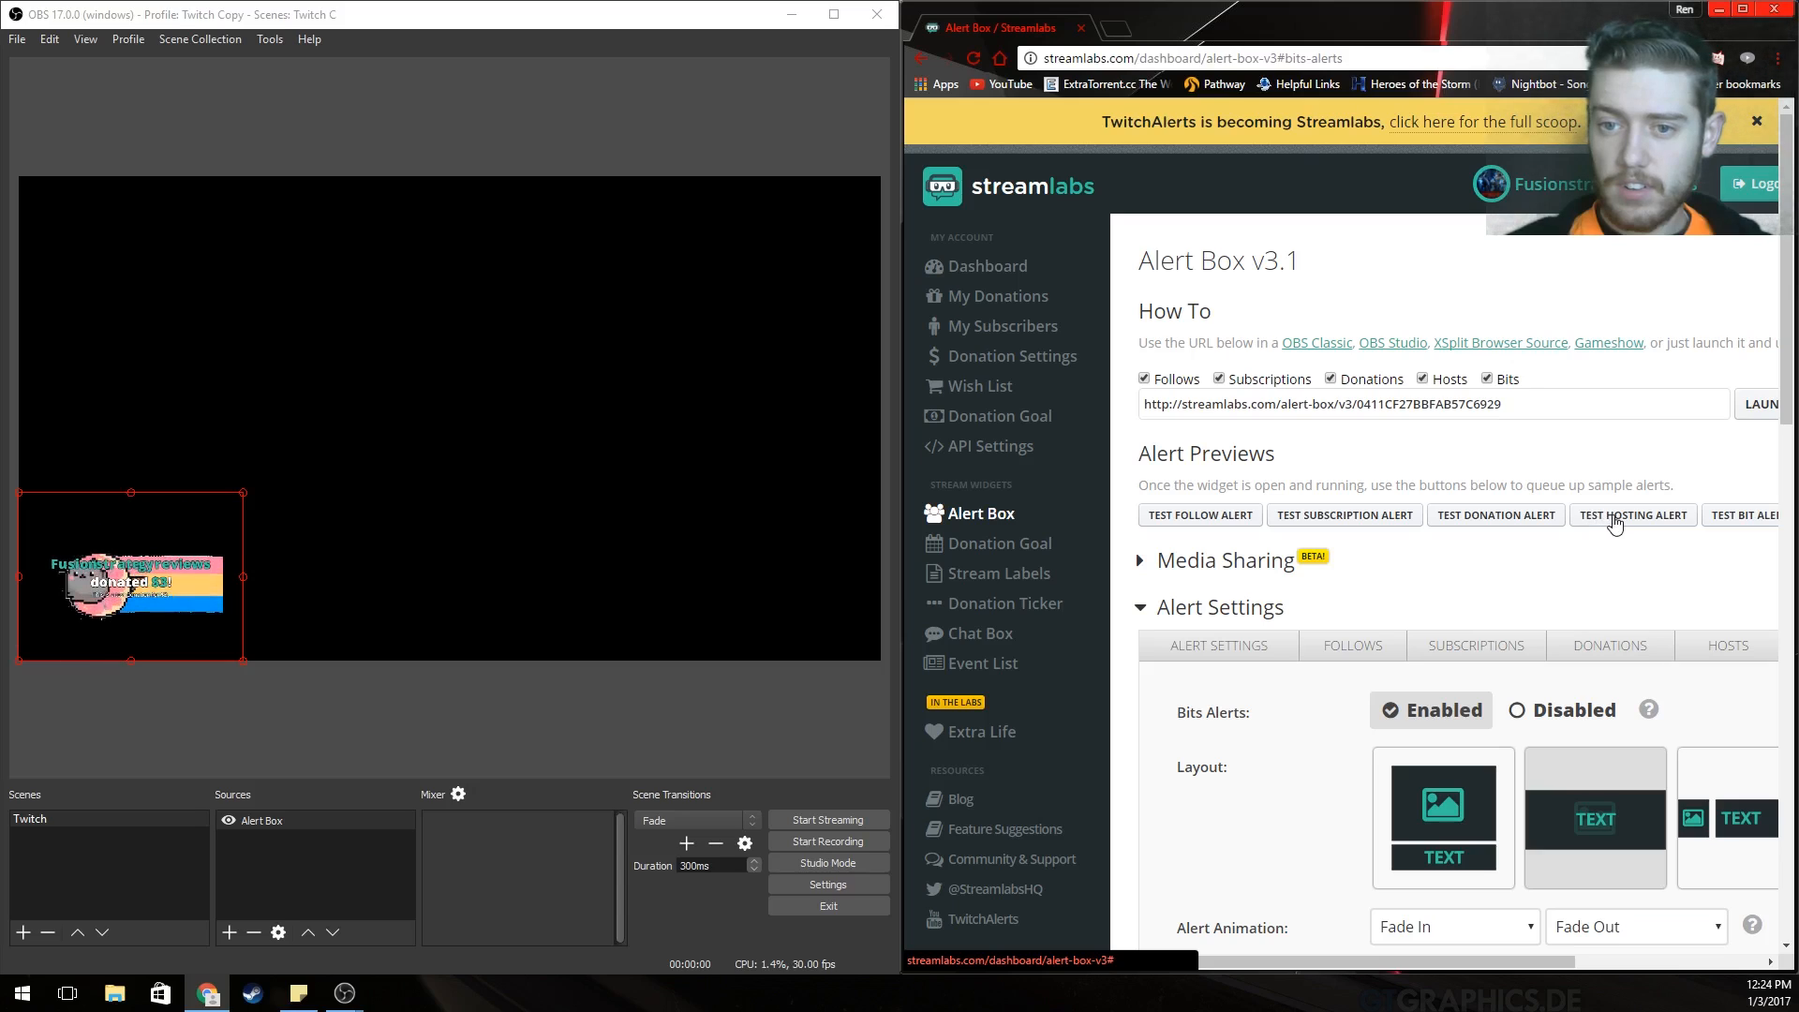
click(1726, 531)
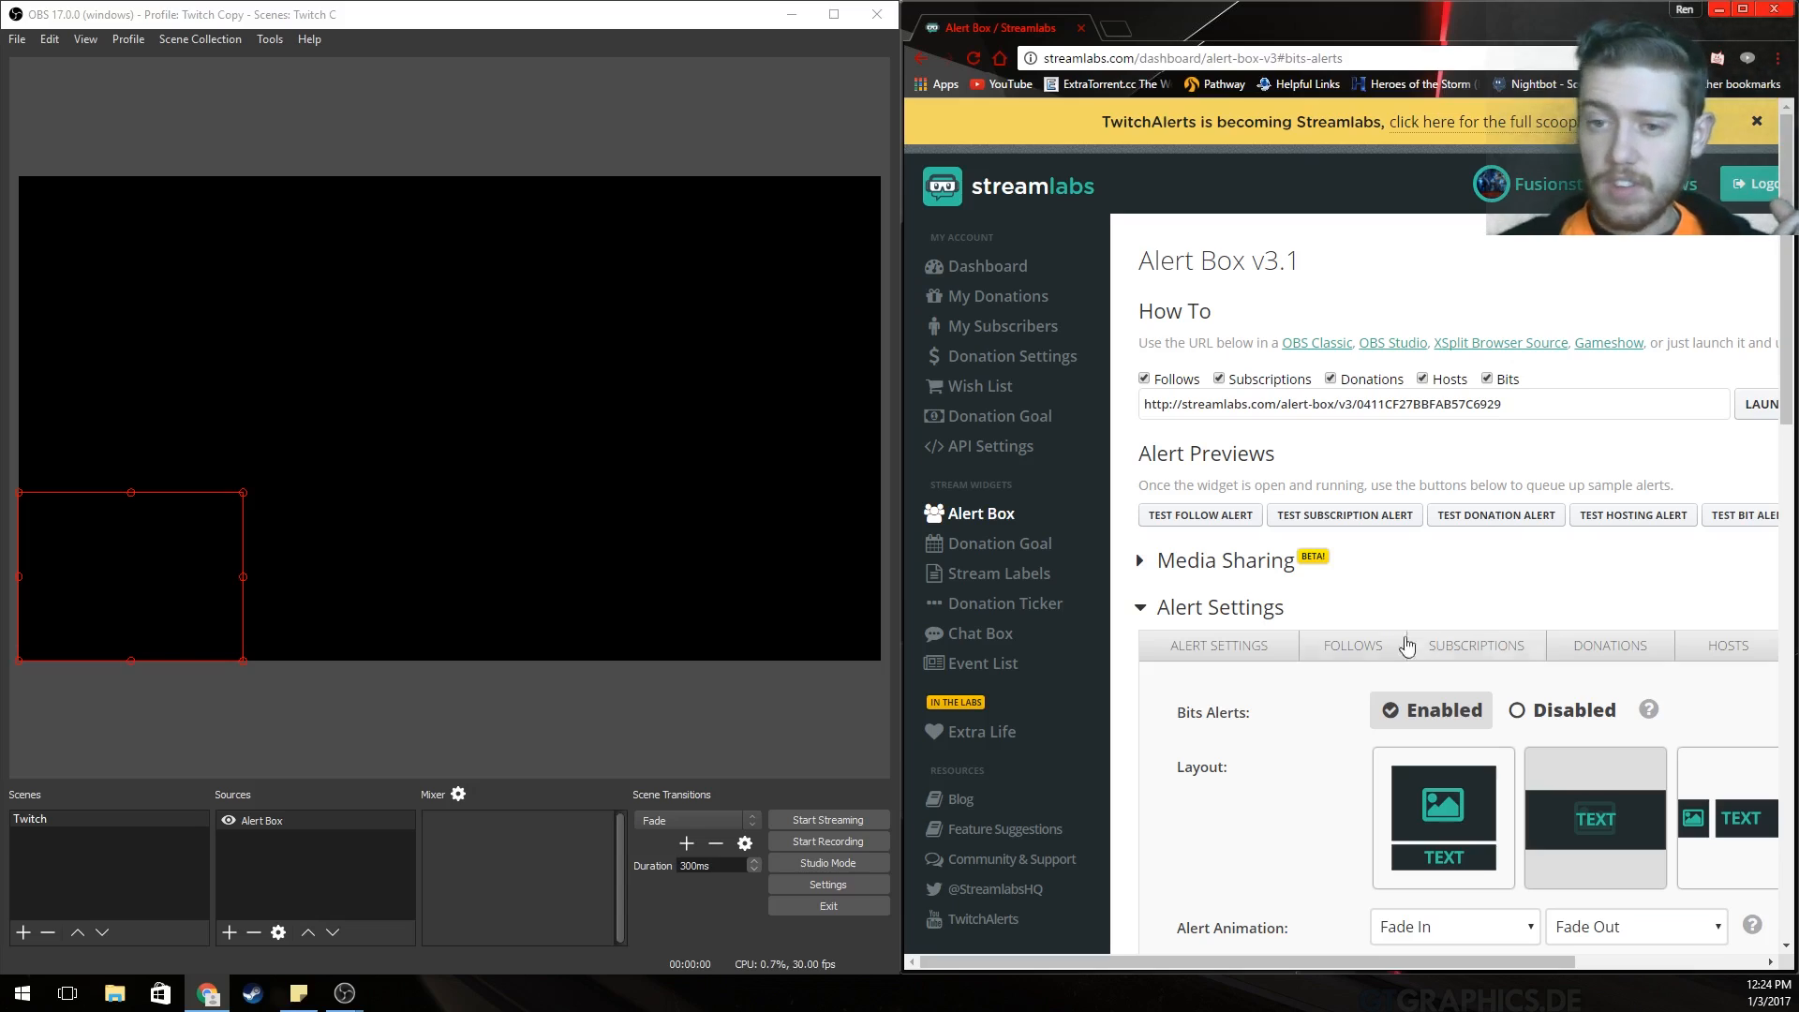
Deselect the Alert Box source and dismiss the add-source menu.
click(562, 759)
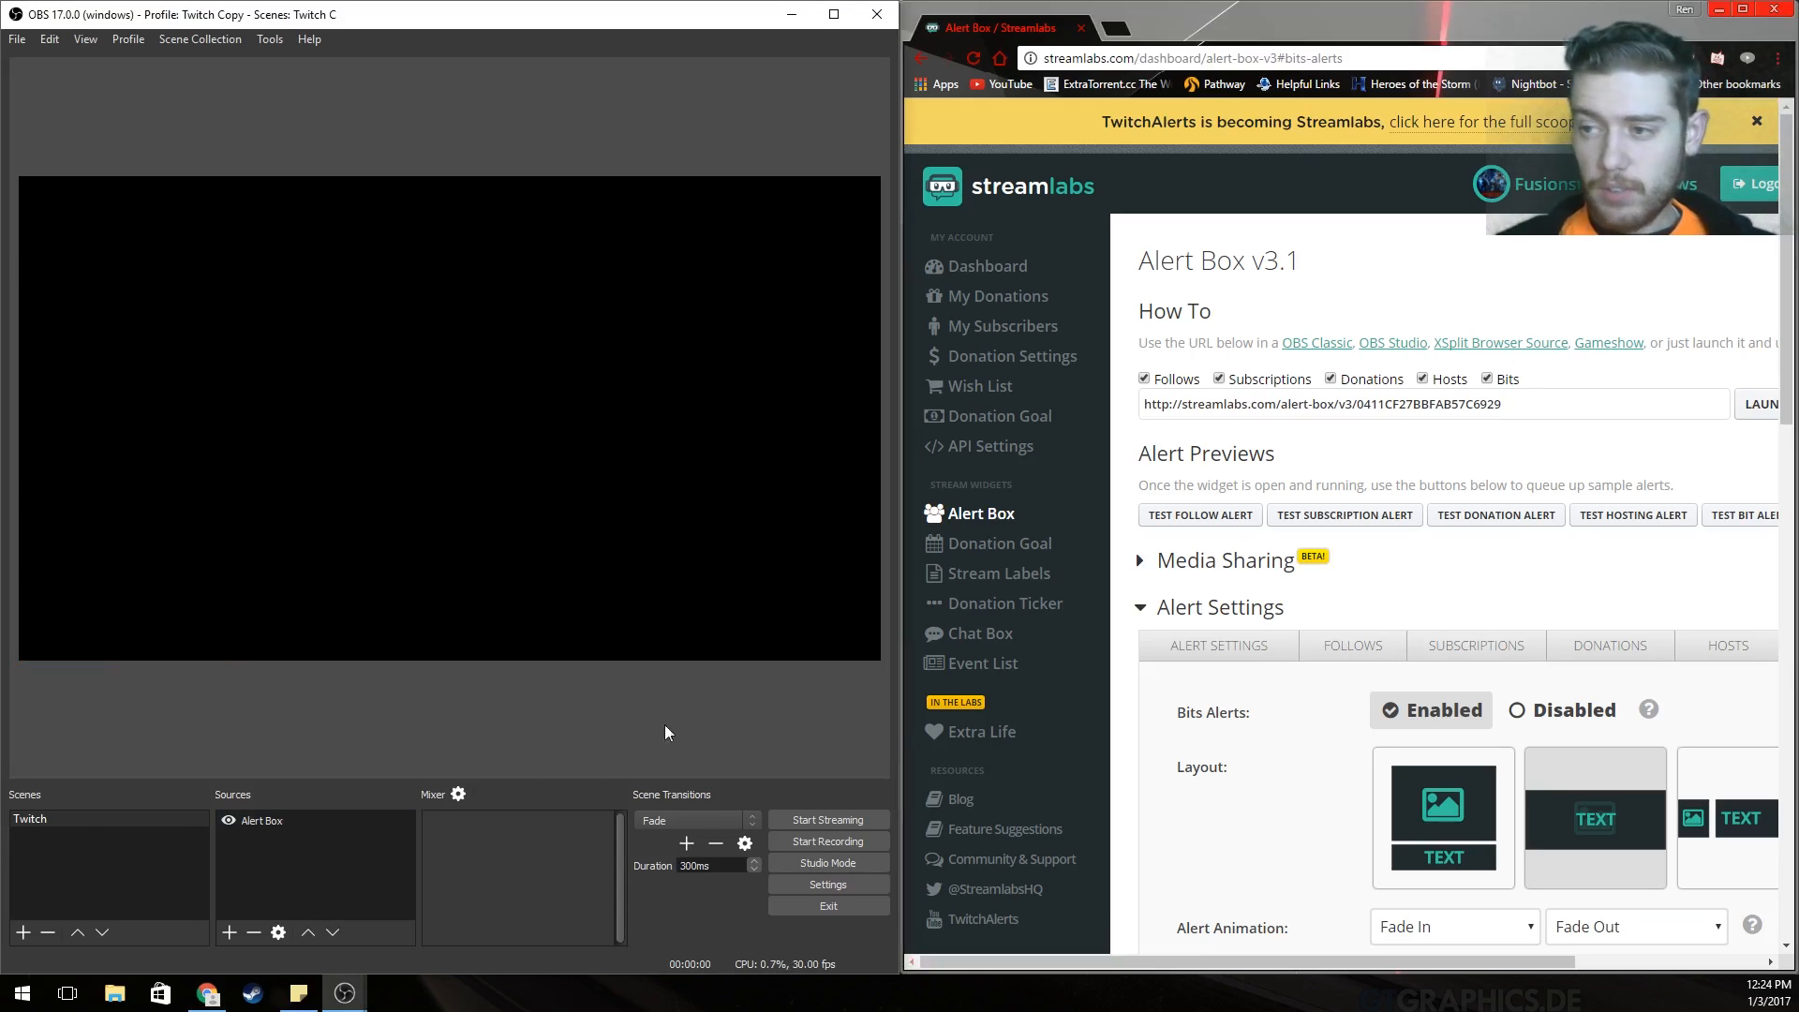
right_click(258, 857)
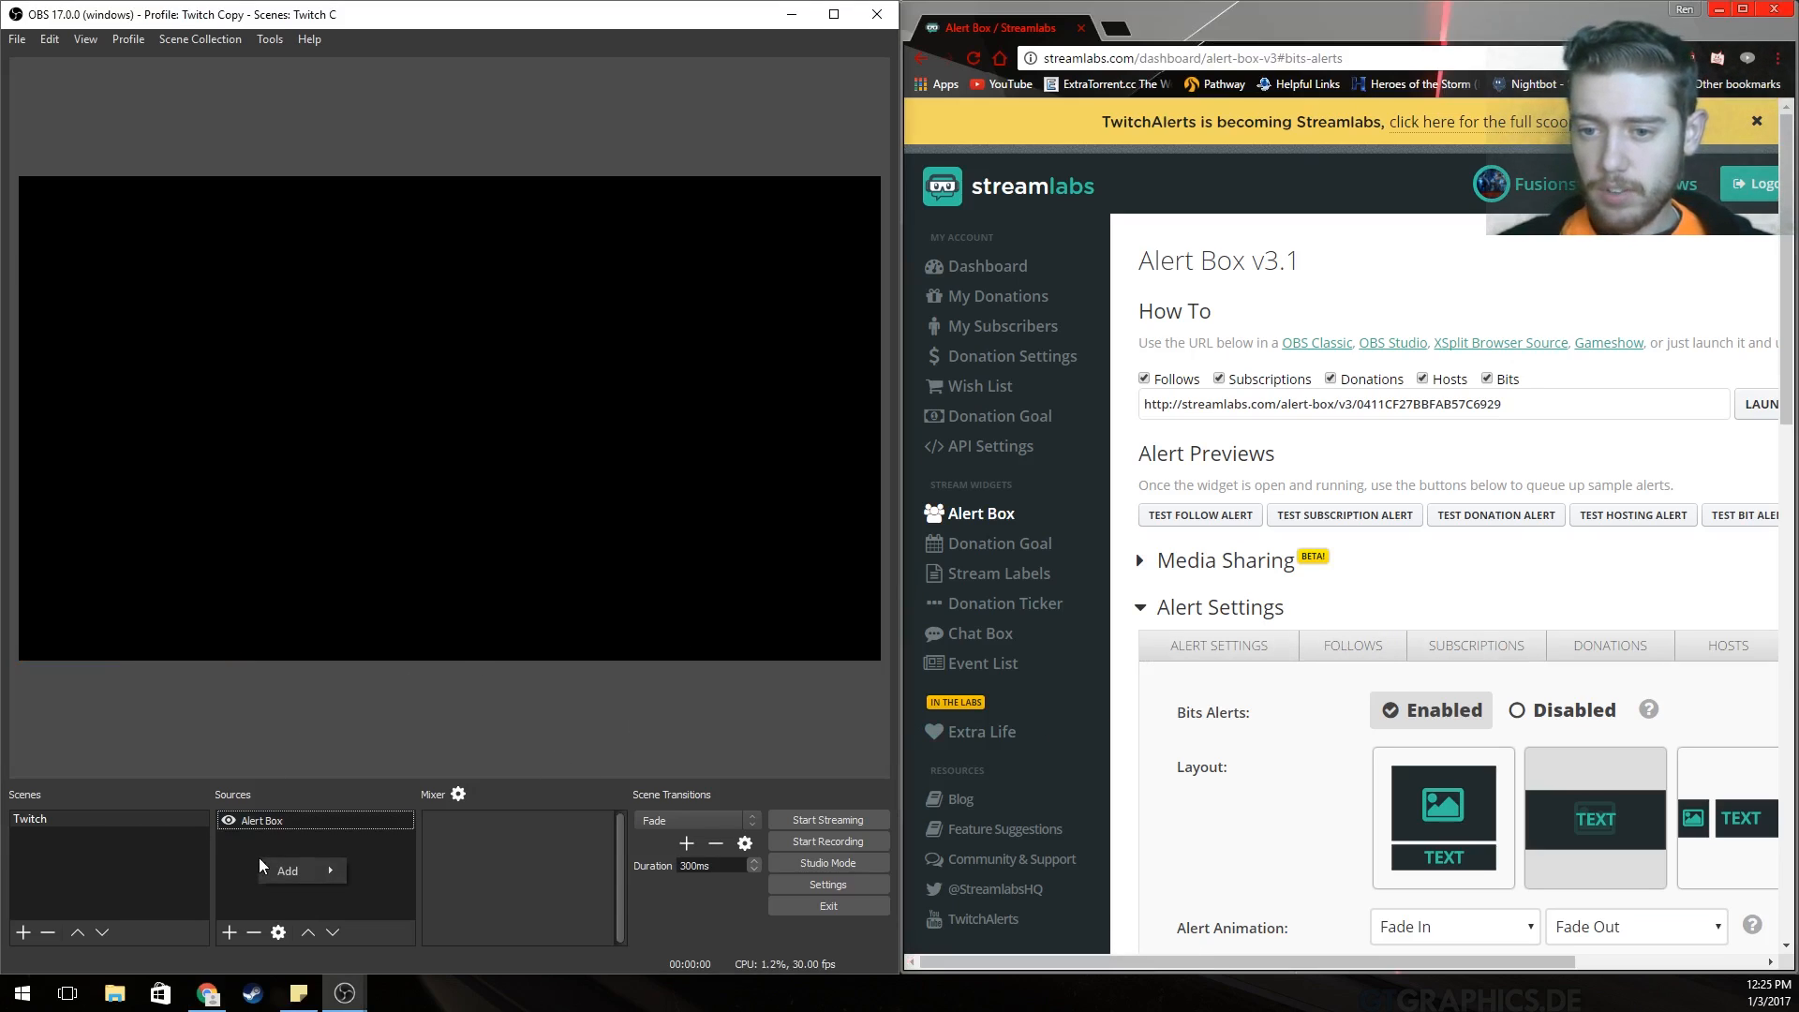
click(1410, 582)
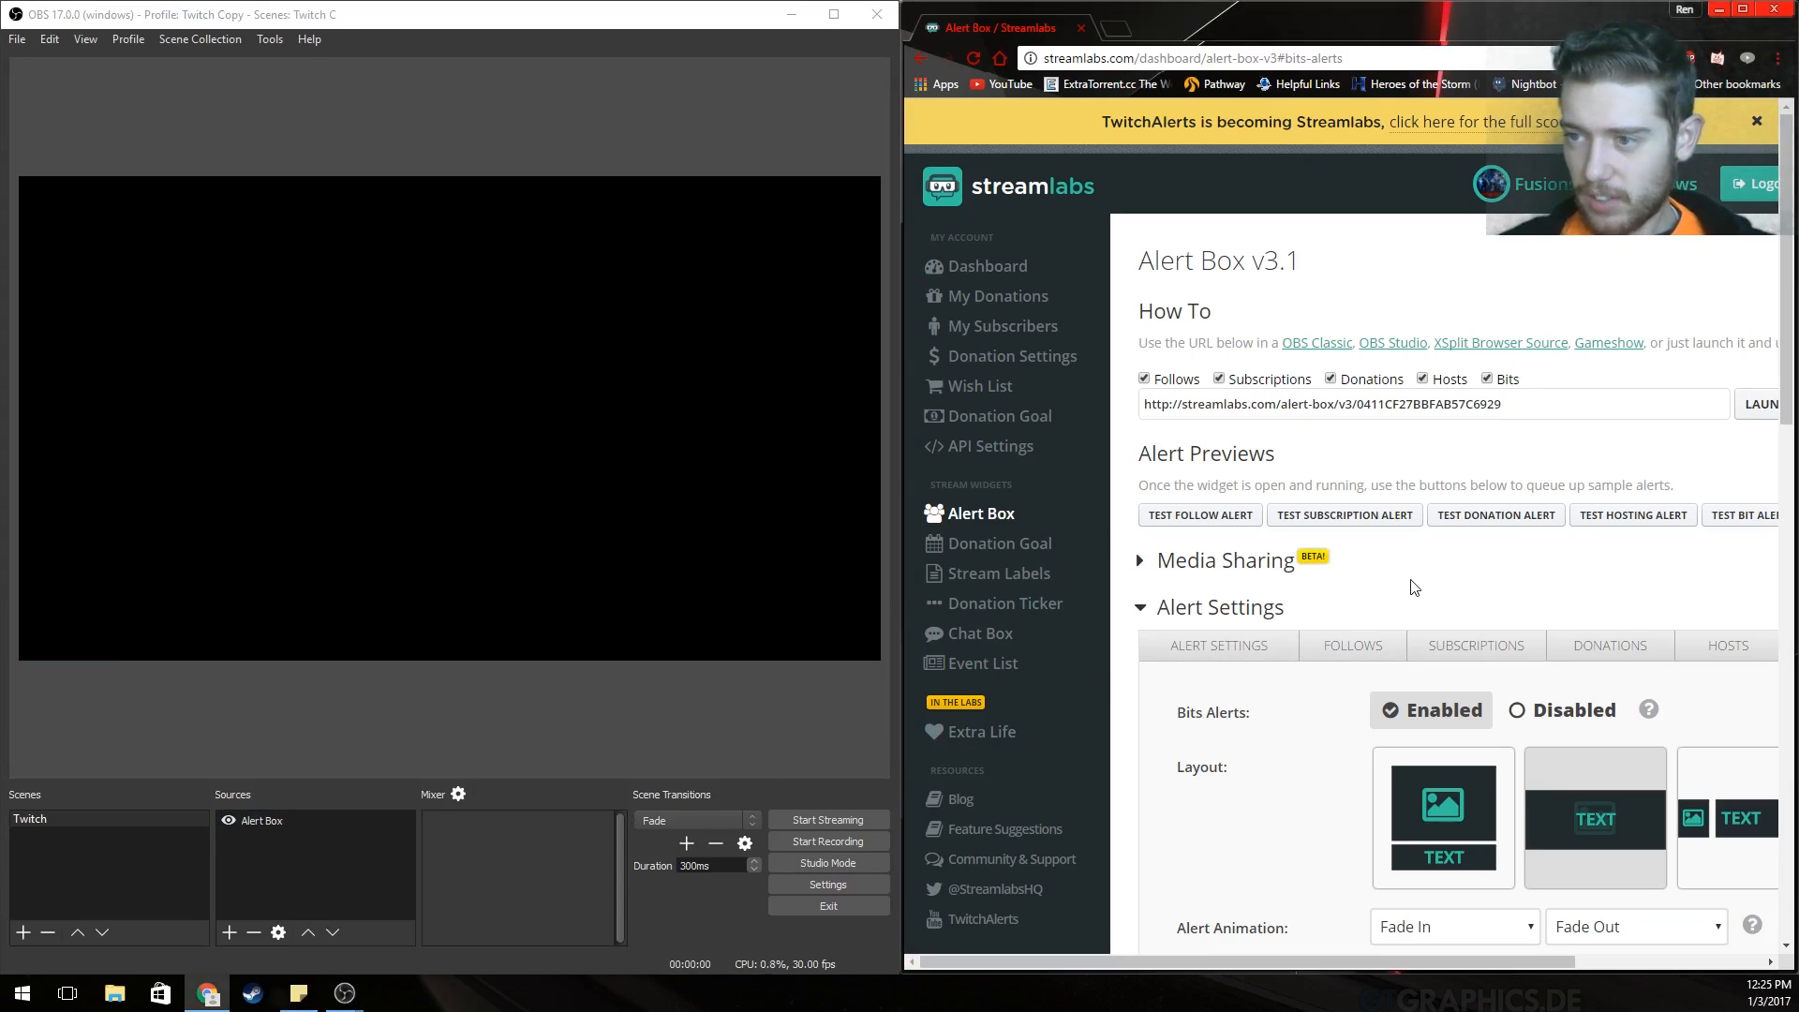
Browse the Donation Goal widget settings, keeping the Standard layout.
click(991, 547)
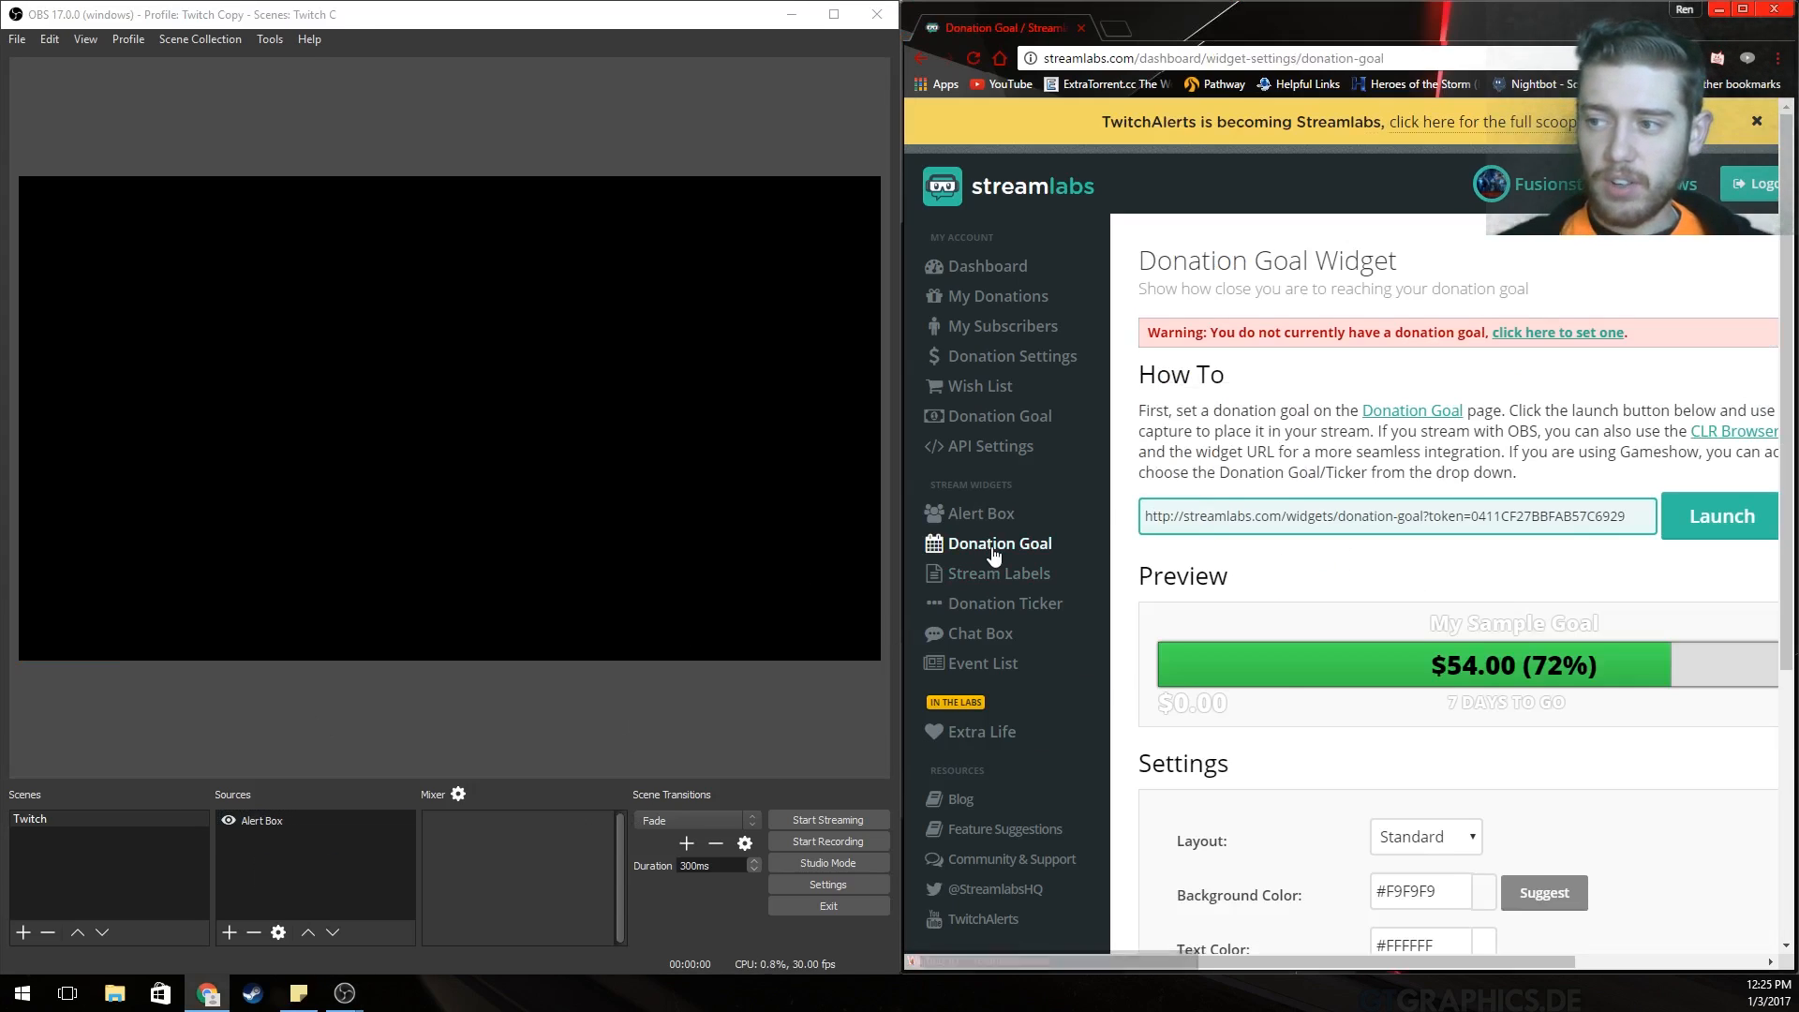
mouse_move(1150, 962)
mouse_down()
mouse_move(1255, 952)
mouse_move(1138, 949)
mouse_up()
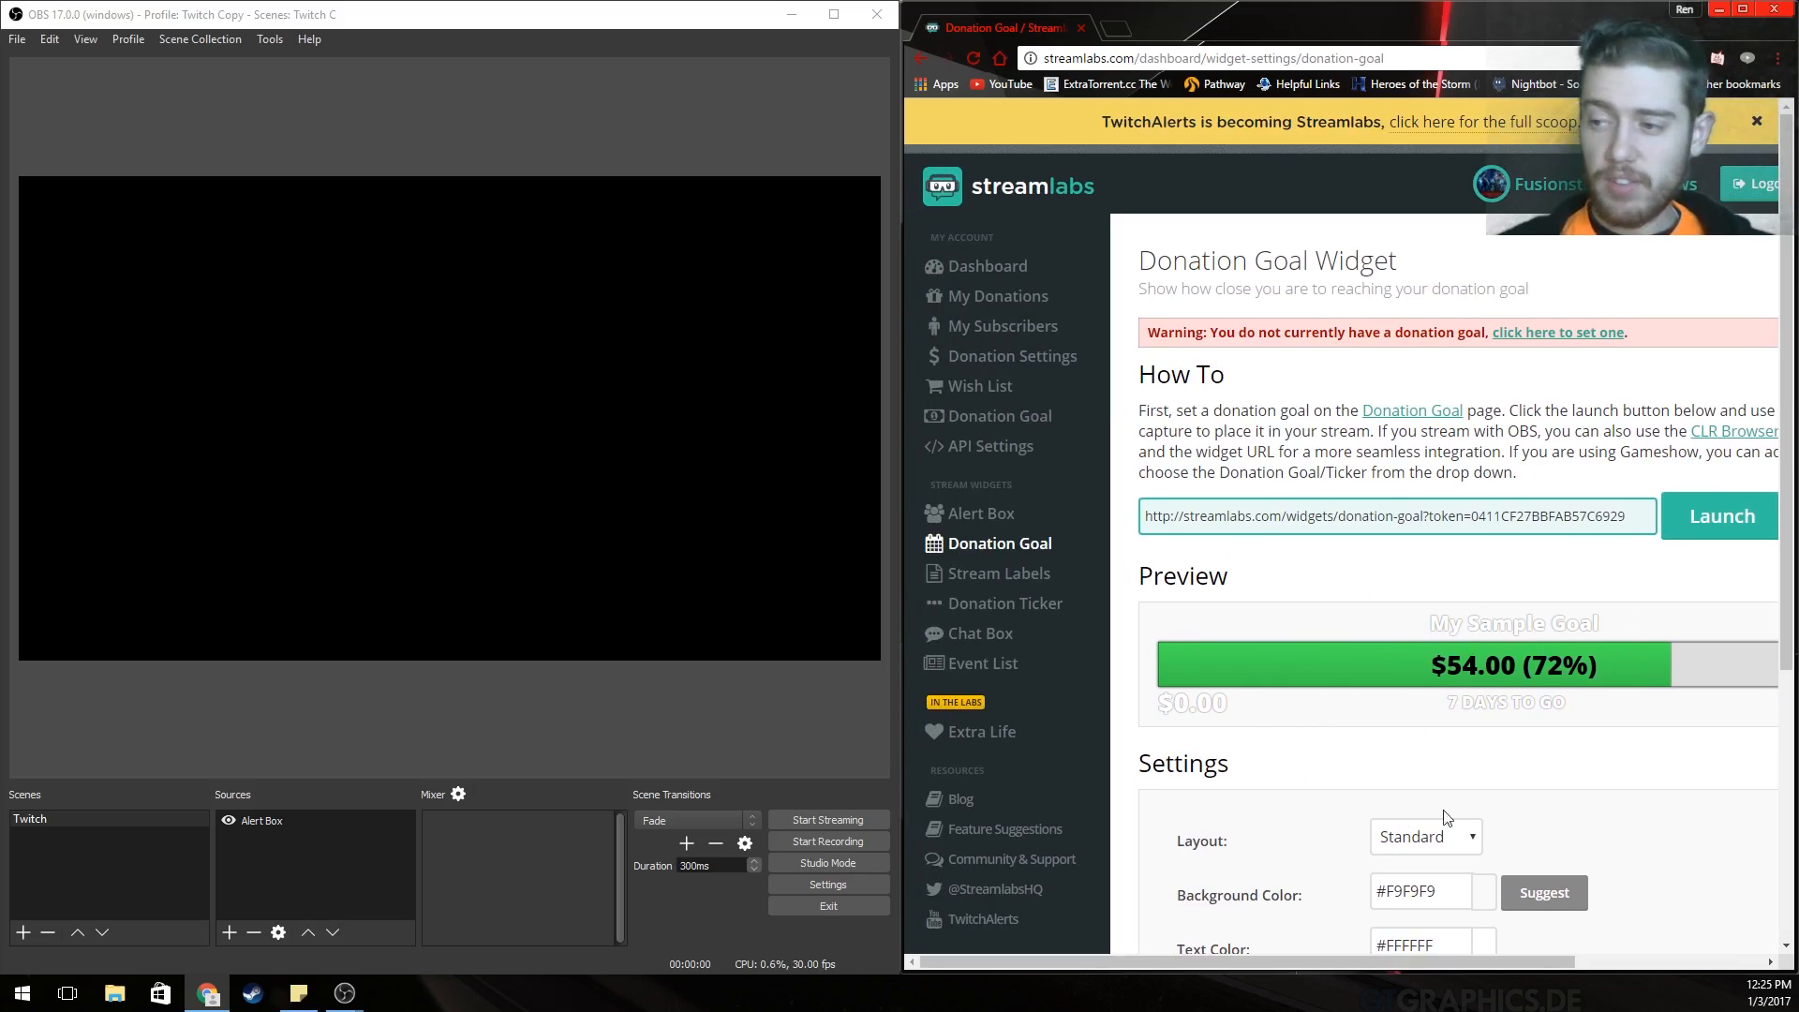
drag(1431, 962, 1499, 956)
scroll(1523, 778, down, 4)
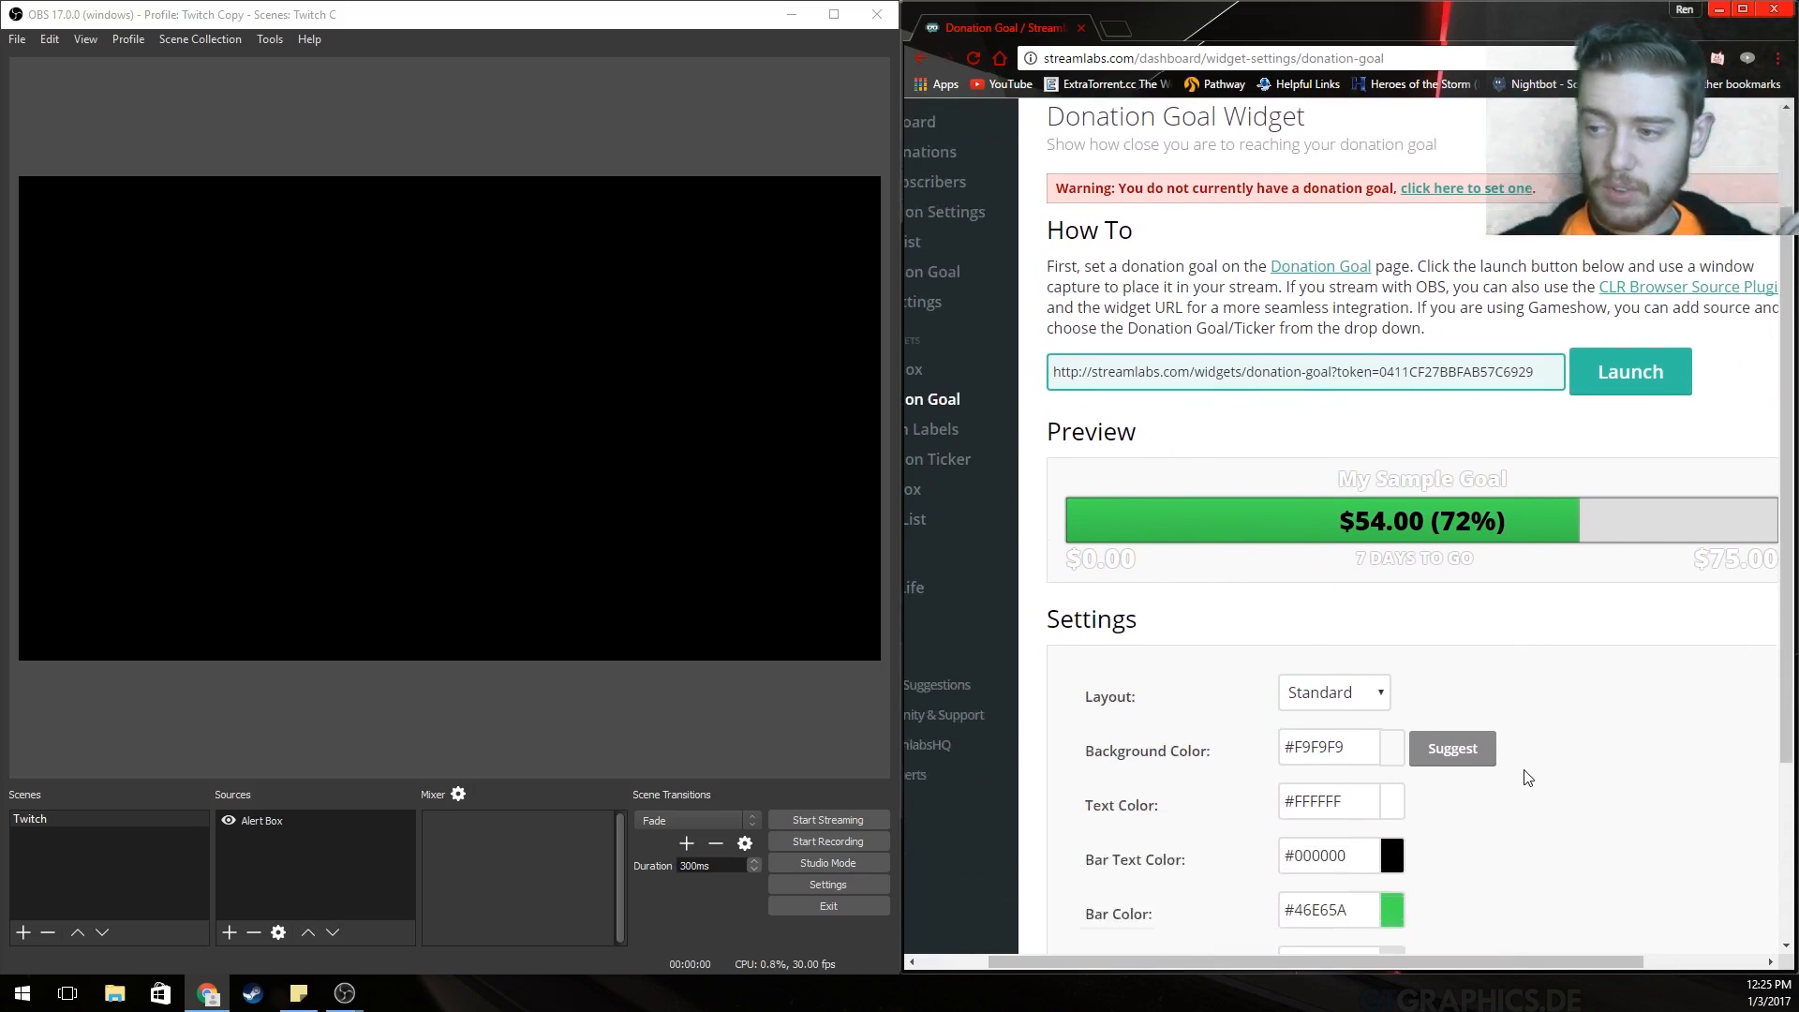
click(1346, 465)
click(1582, 498)
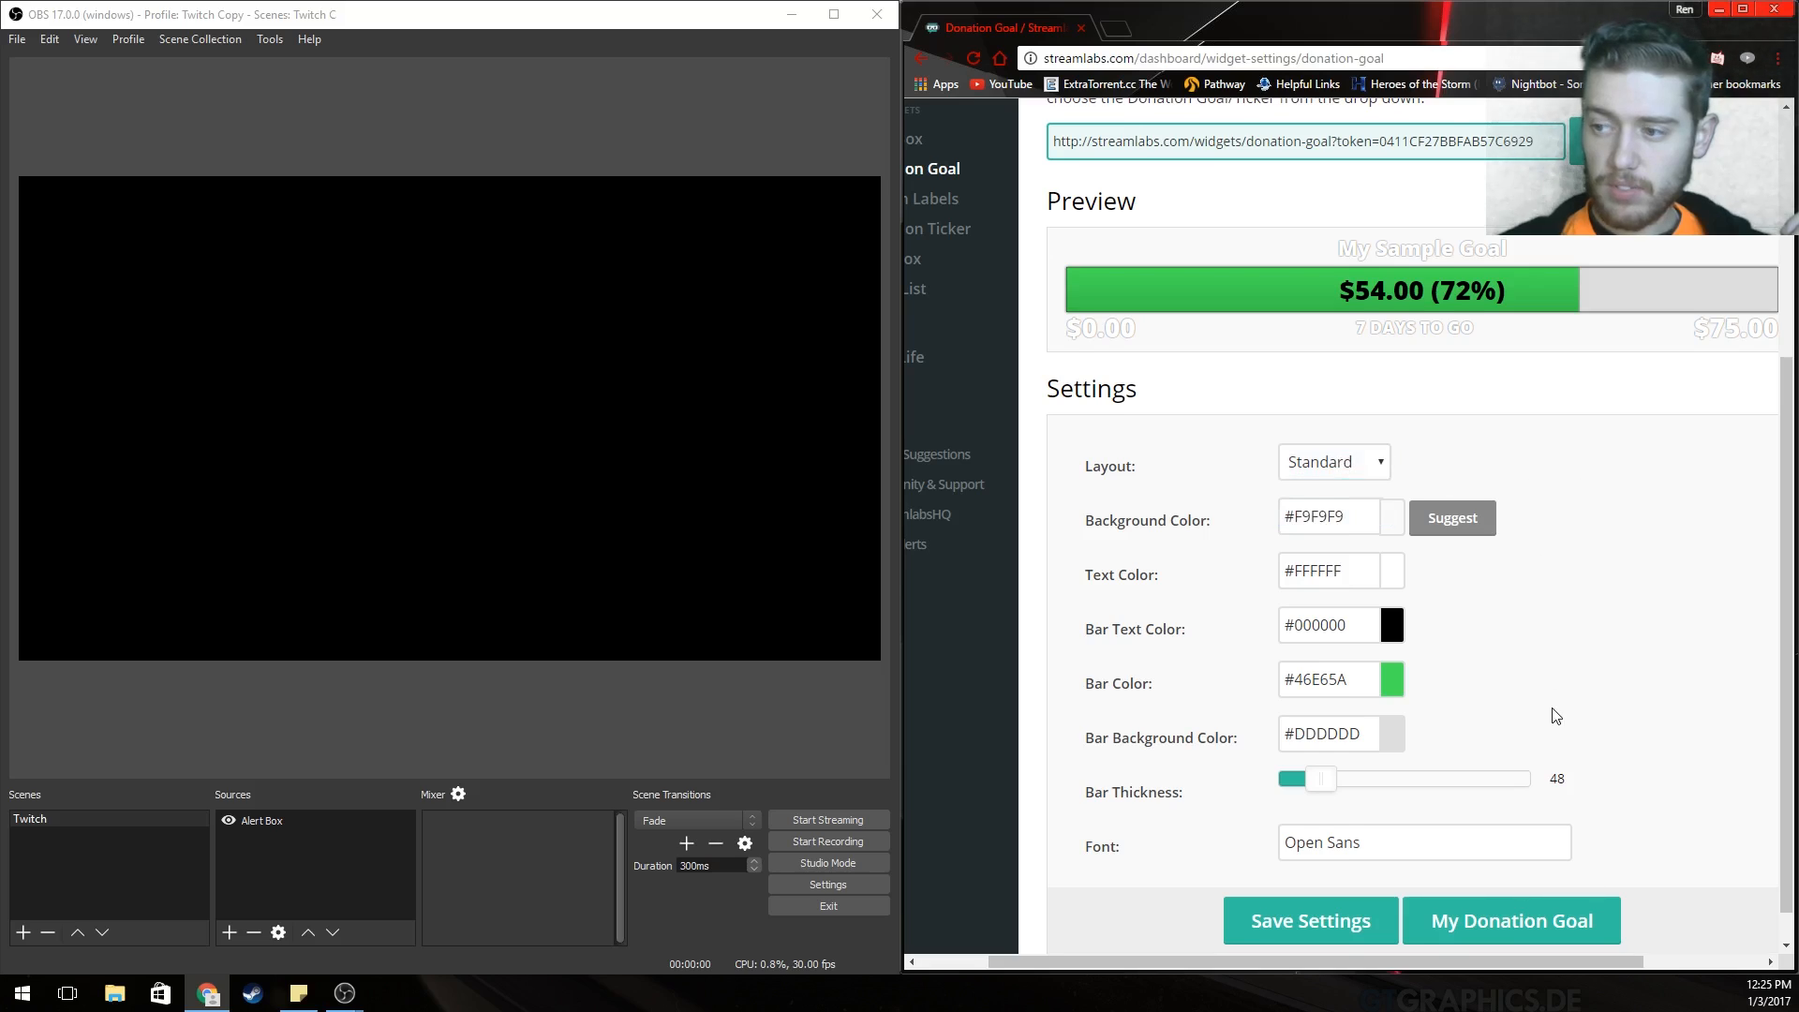
scroll(1557, 715, down, 1)
scroll(1235, 497, up, 4)
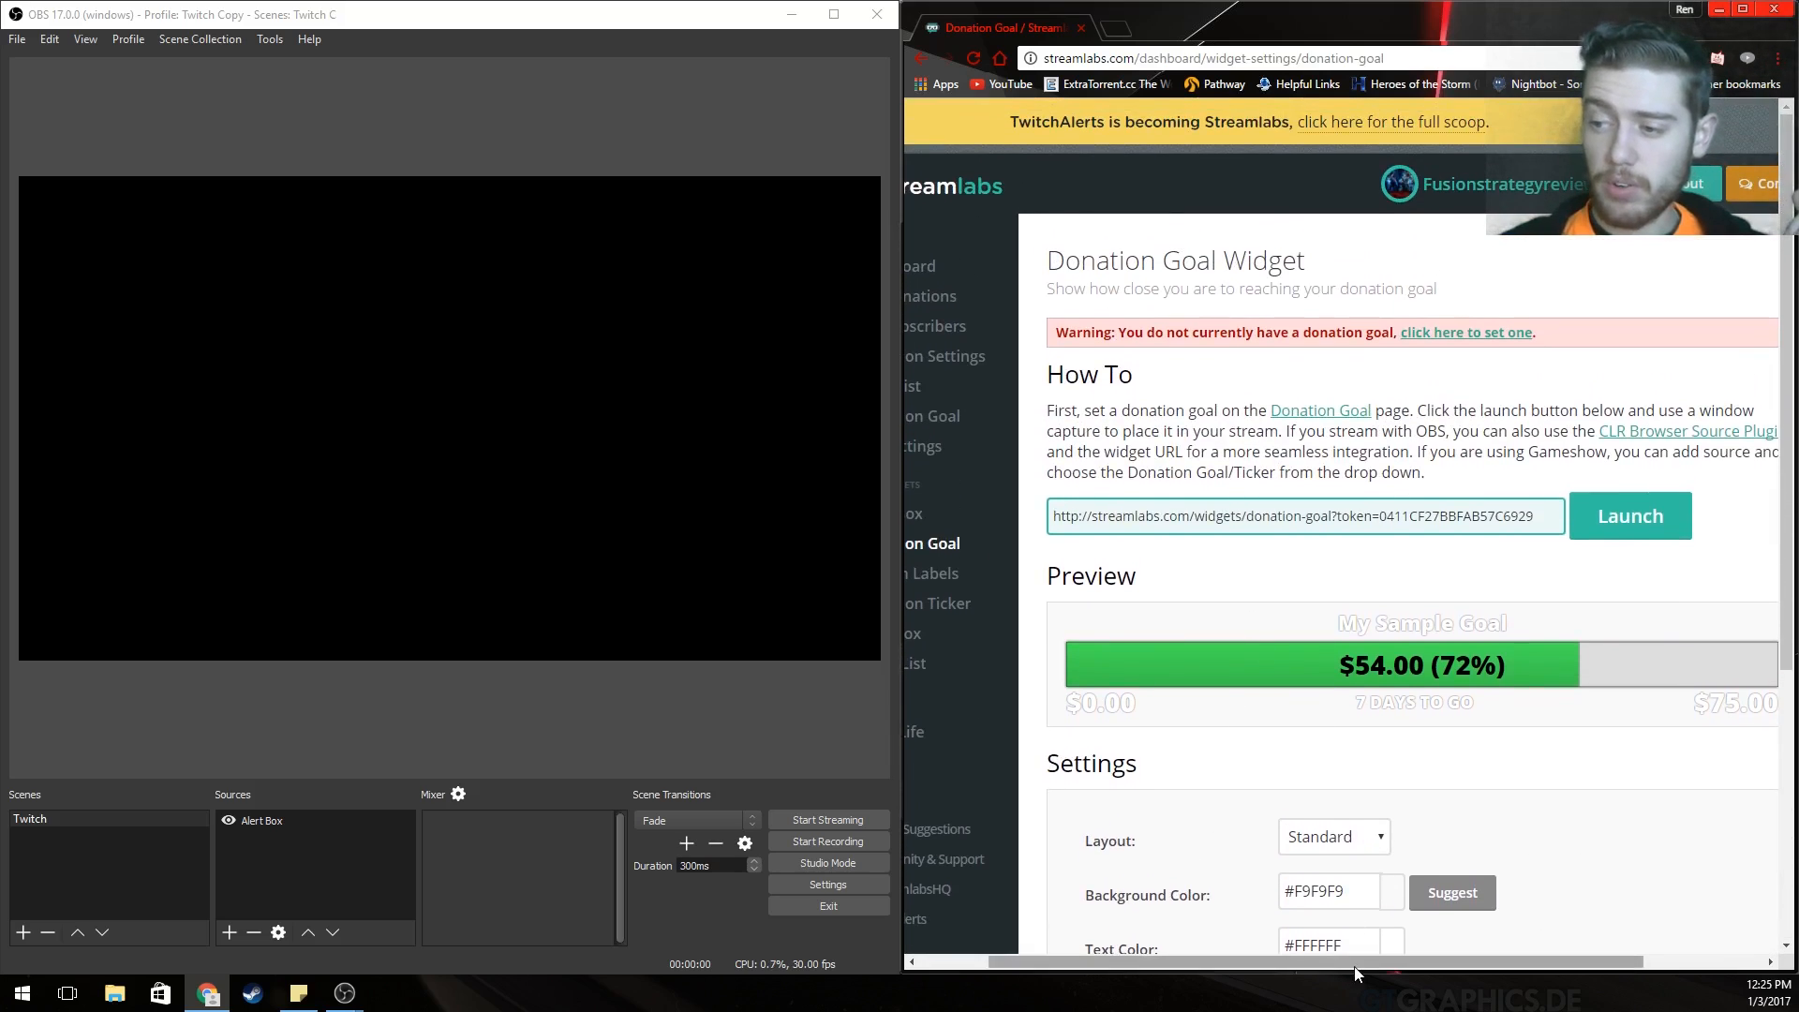
drag(1335, 961, 1265, 962)
Look over the Stream Labels page and scroll through the Donation Ticker widget settings.
click(1011, 573)
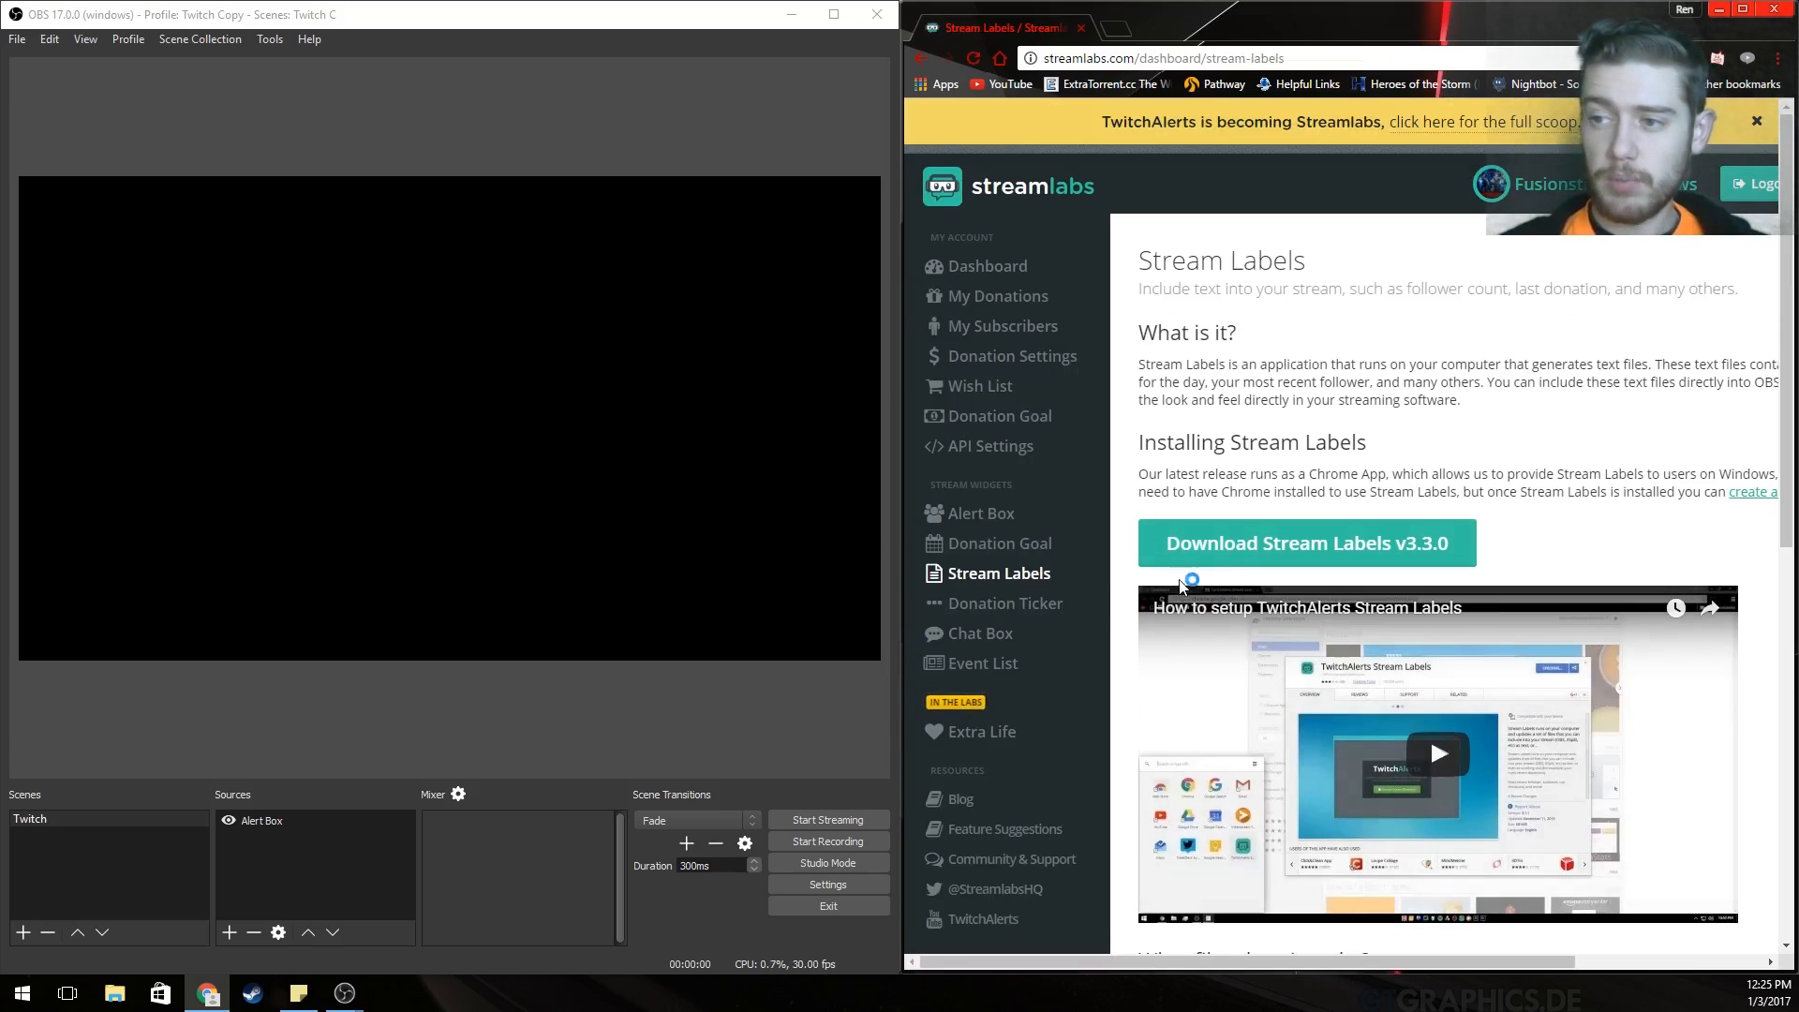
click(991, 600)
scroll(1584, 601, down, 2)
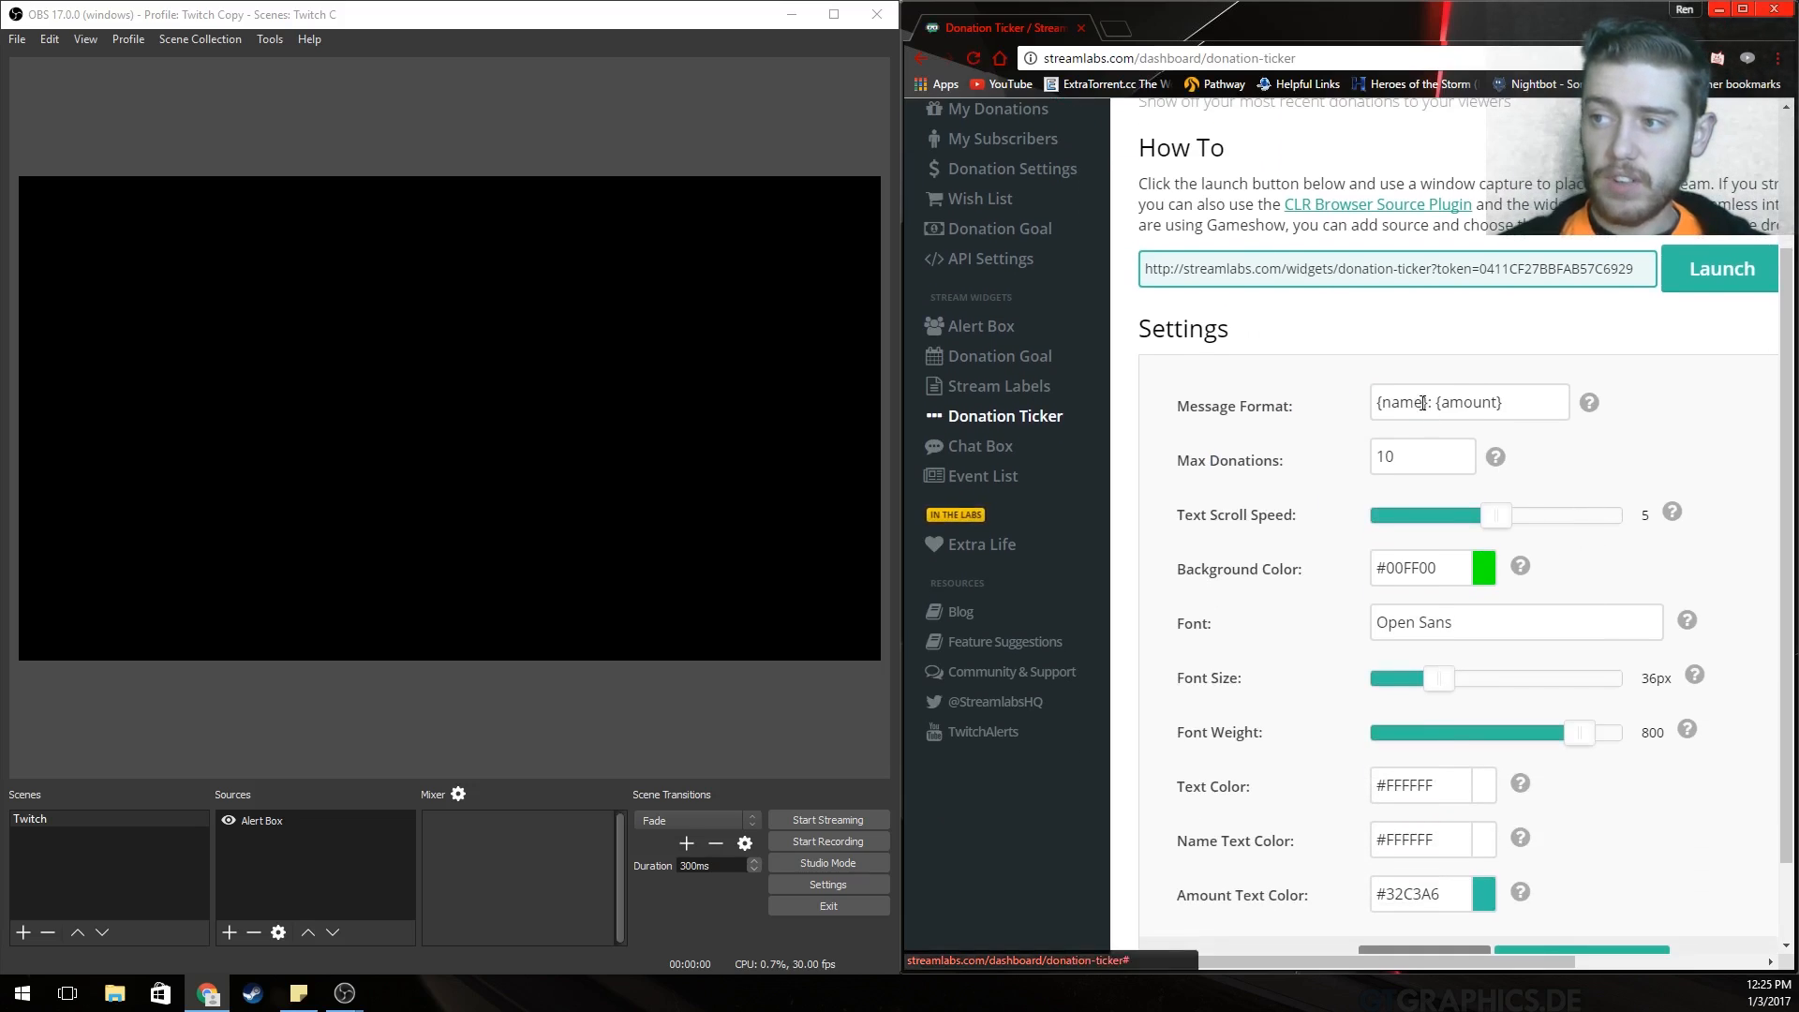
scroll(1431, 795, down, 1)
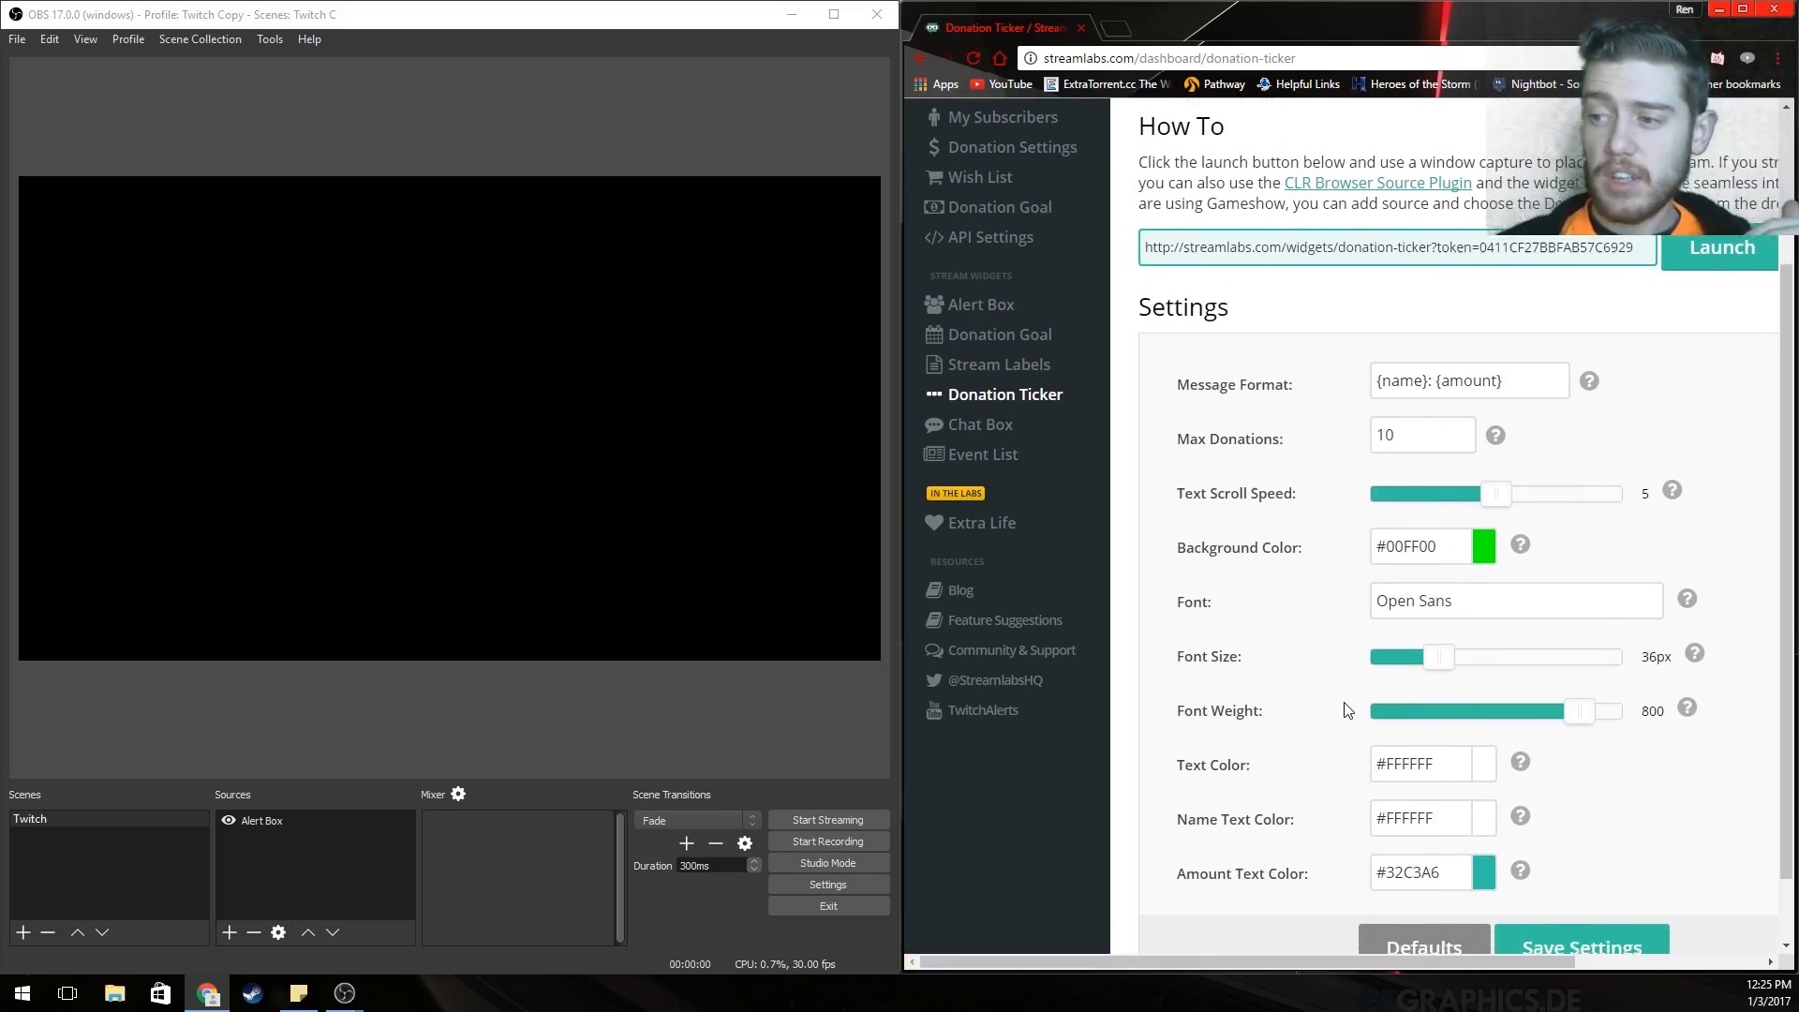
scroll(1195, 562, up, 2)
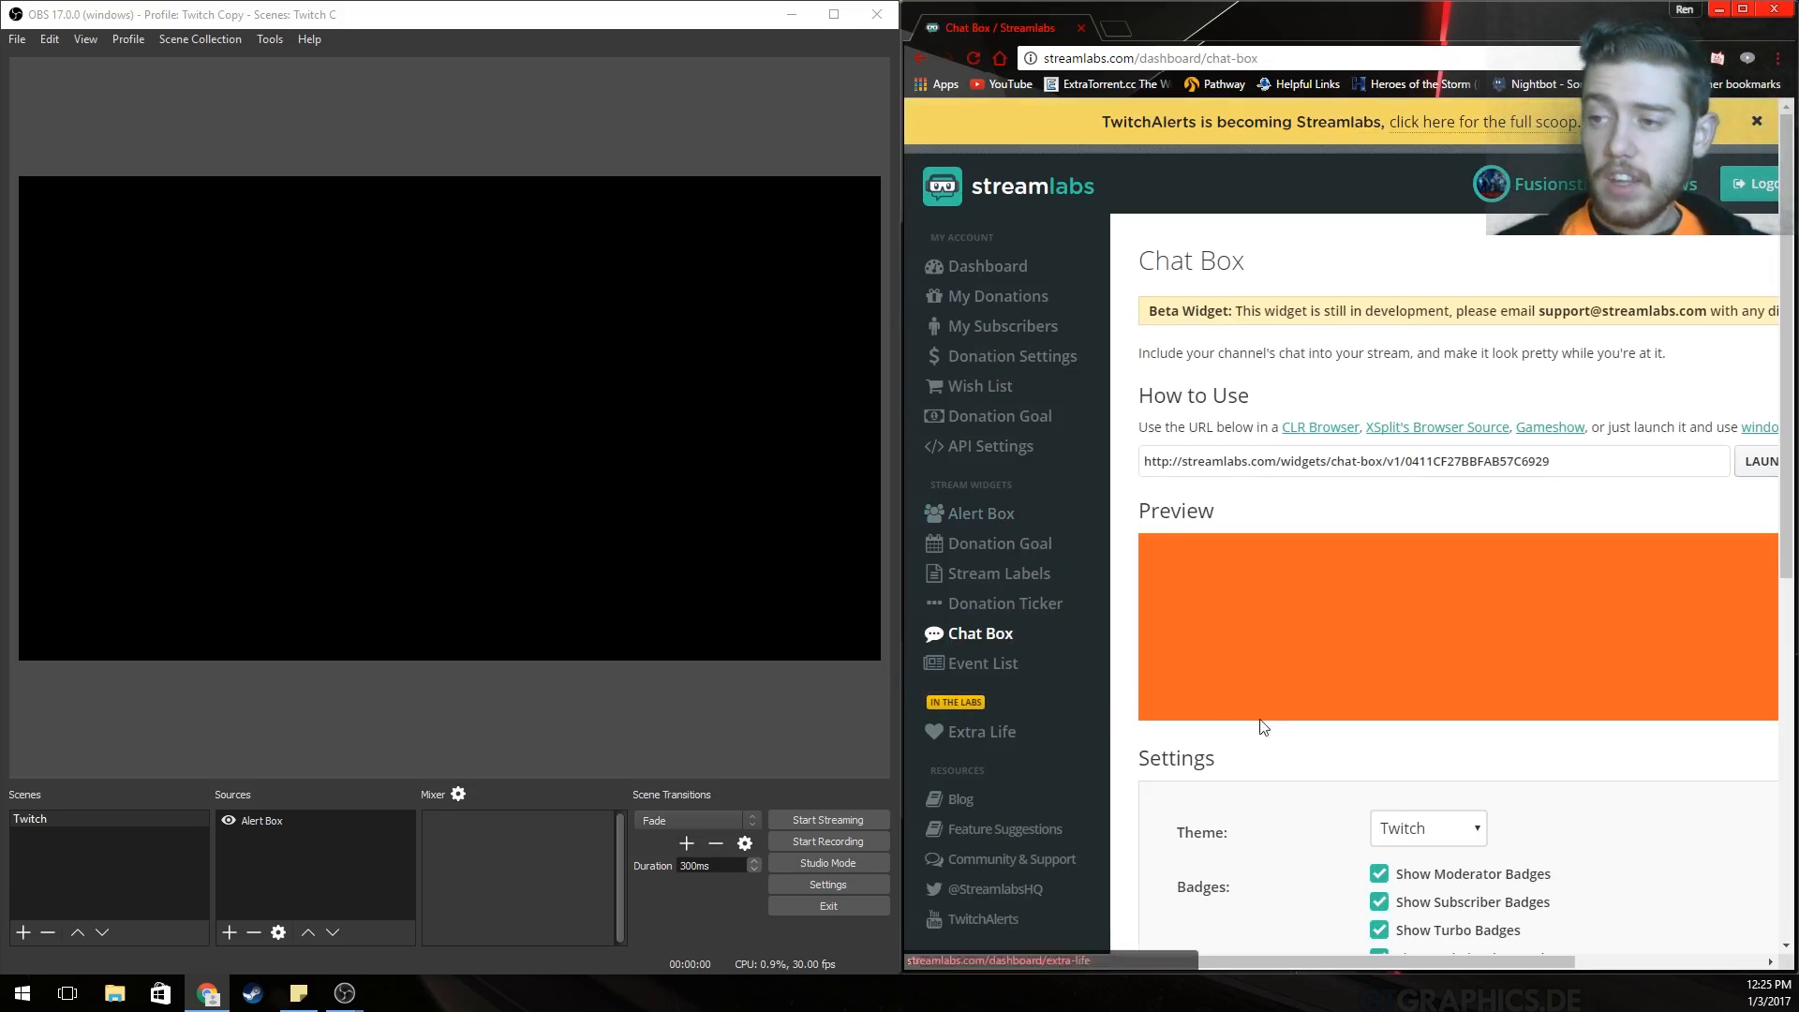
Change the Chat Box background colour from #ff6524 to #ff5f1c.
drag(1244, 959, 1377, 945)
scroll(1331, 536, down, 3)
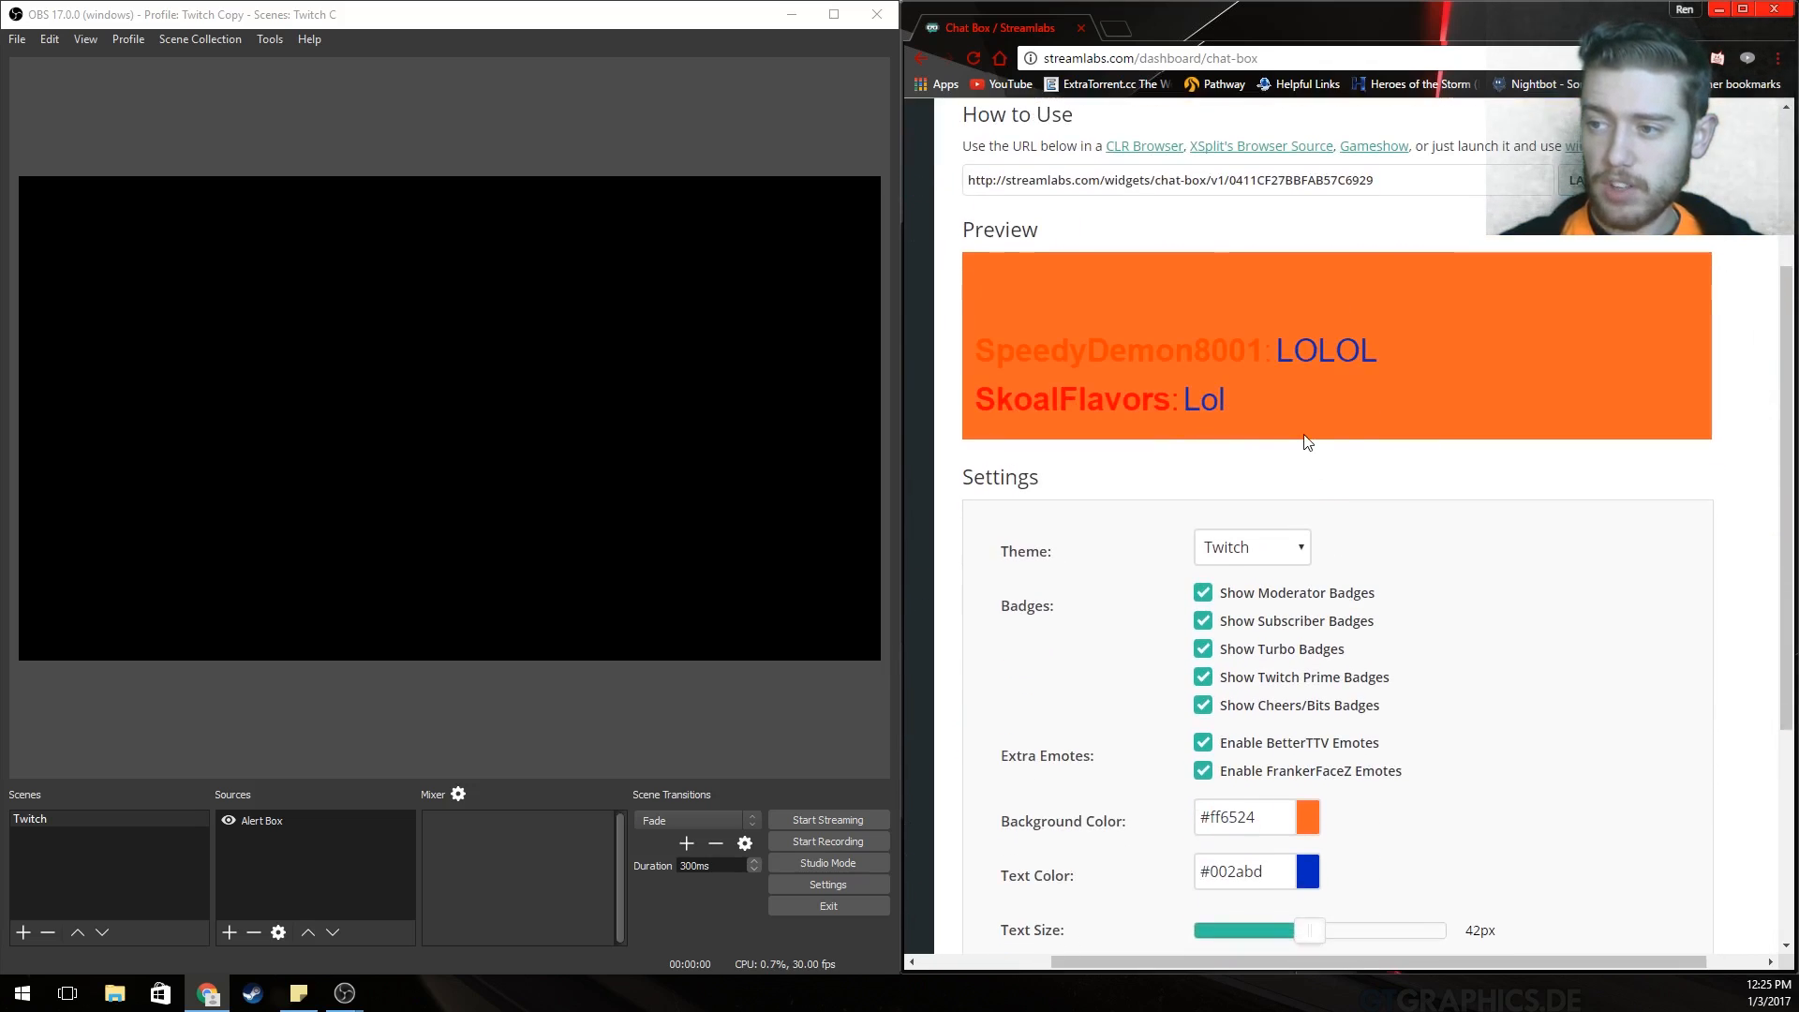
scroll(1308, 443, down, 2)
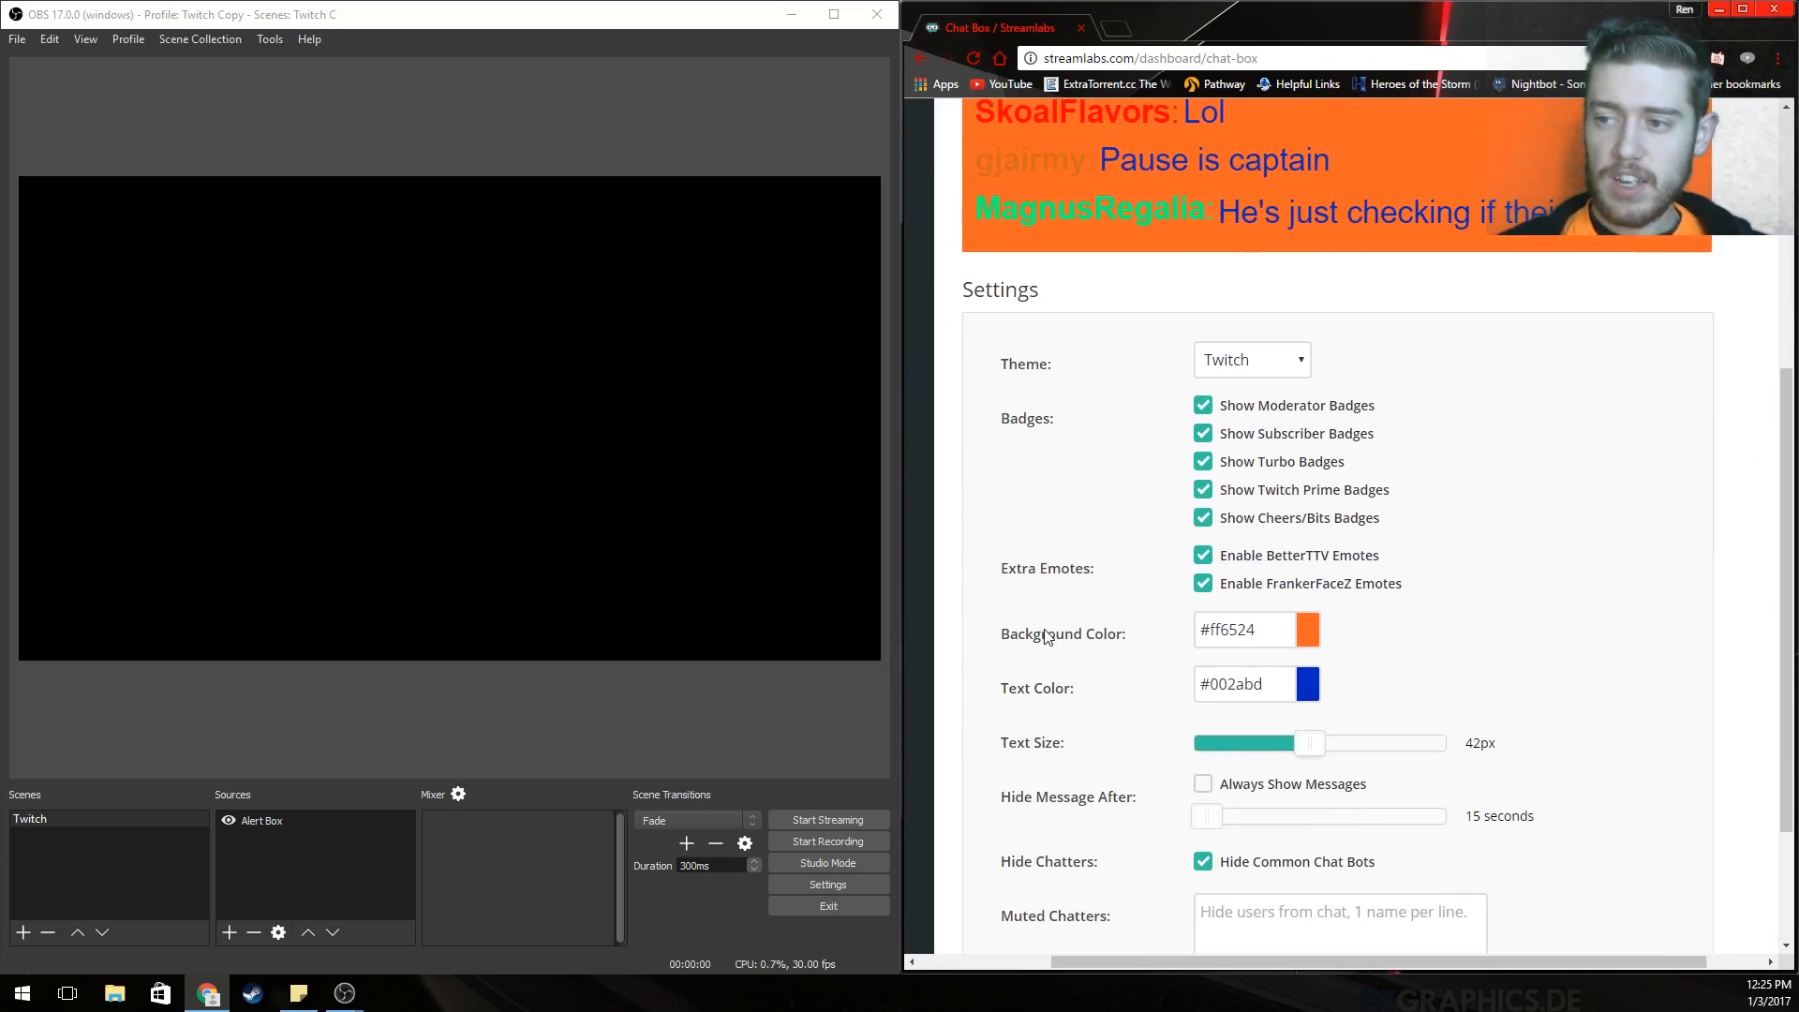
click(1303, 635)
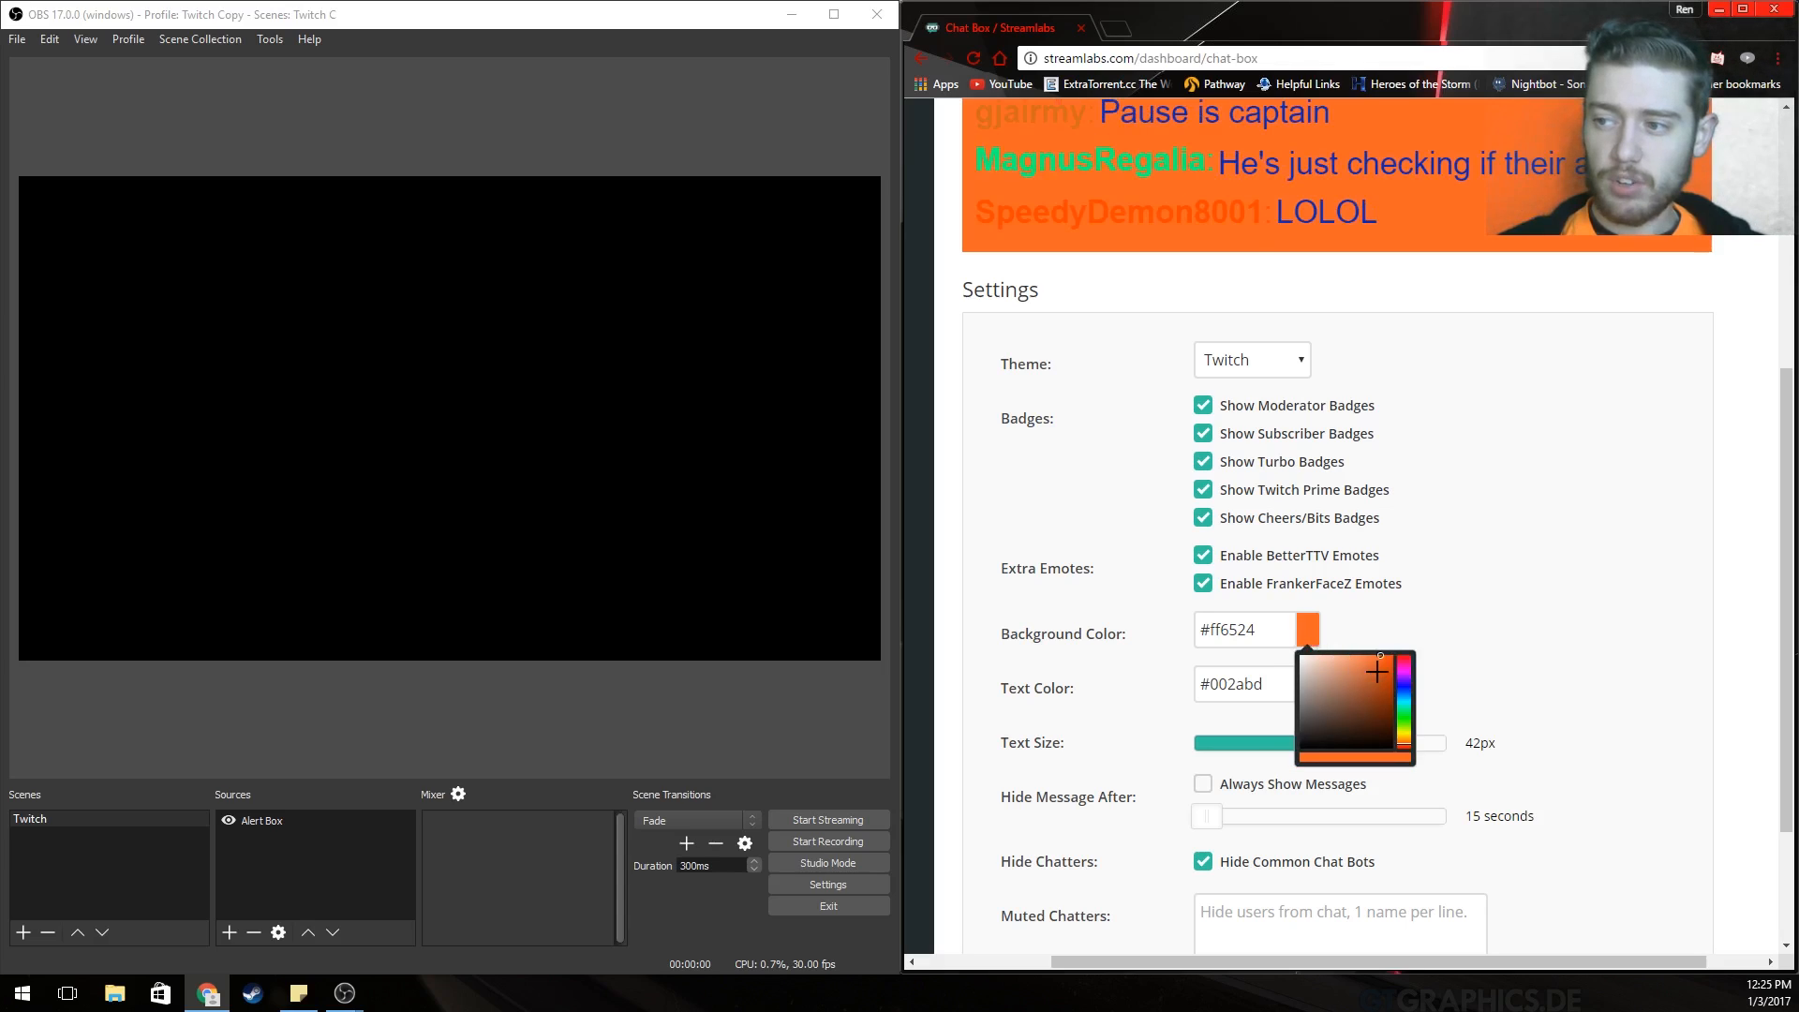
mouse_move(1378, 661)
mouse_down()
mouse_move(1309, 657)
mouse_move(1274, 718)
mouse_move(1386, 630)
mouse_up()
click(1612, 662)
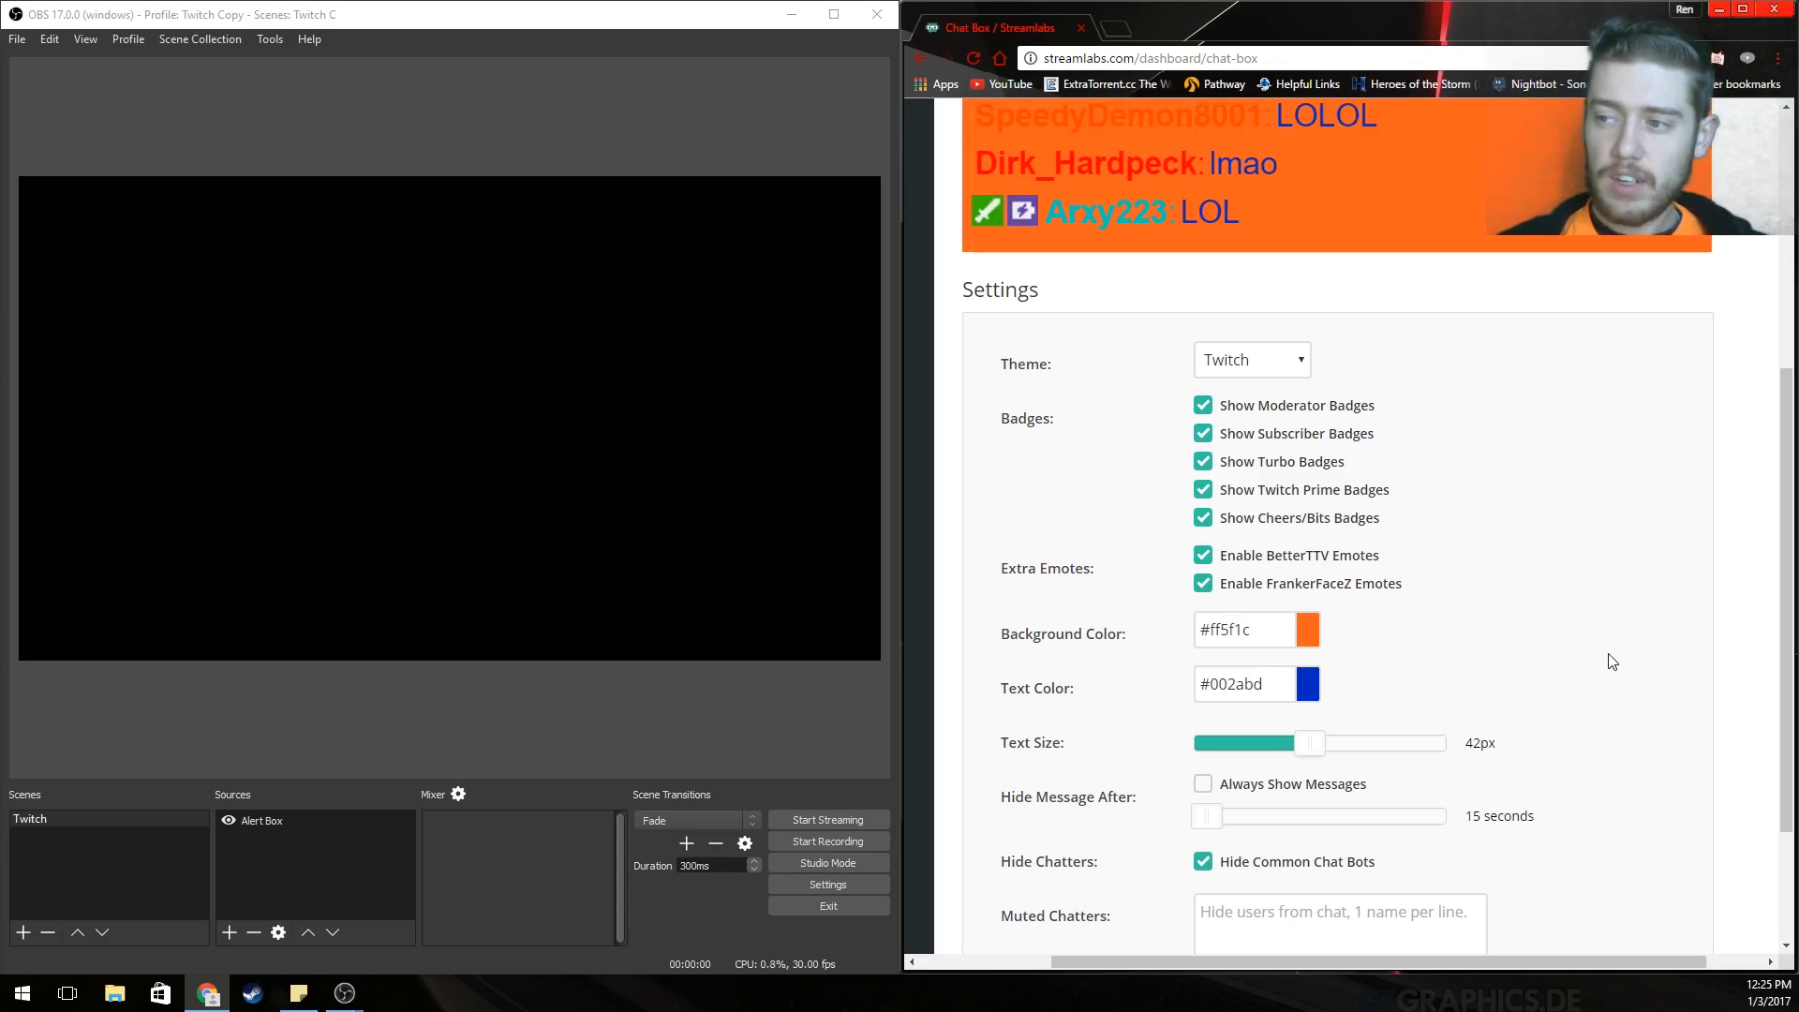
Check the text colour picker, leaving #002abd, and bring up the chat theme list.
click(1312, 686)
click(1558, 654)
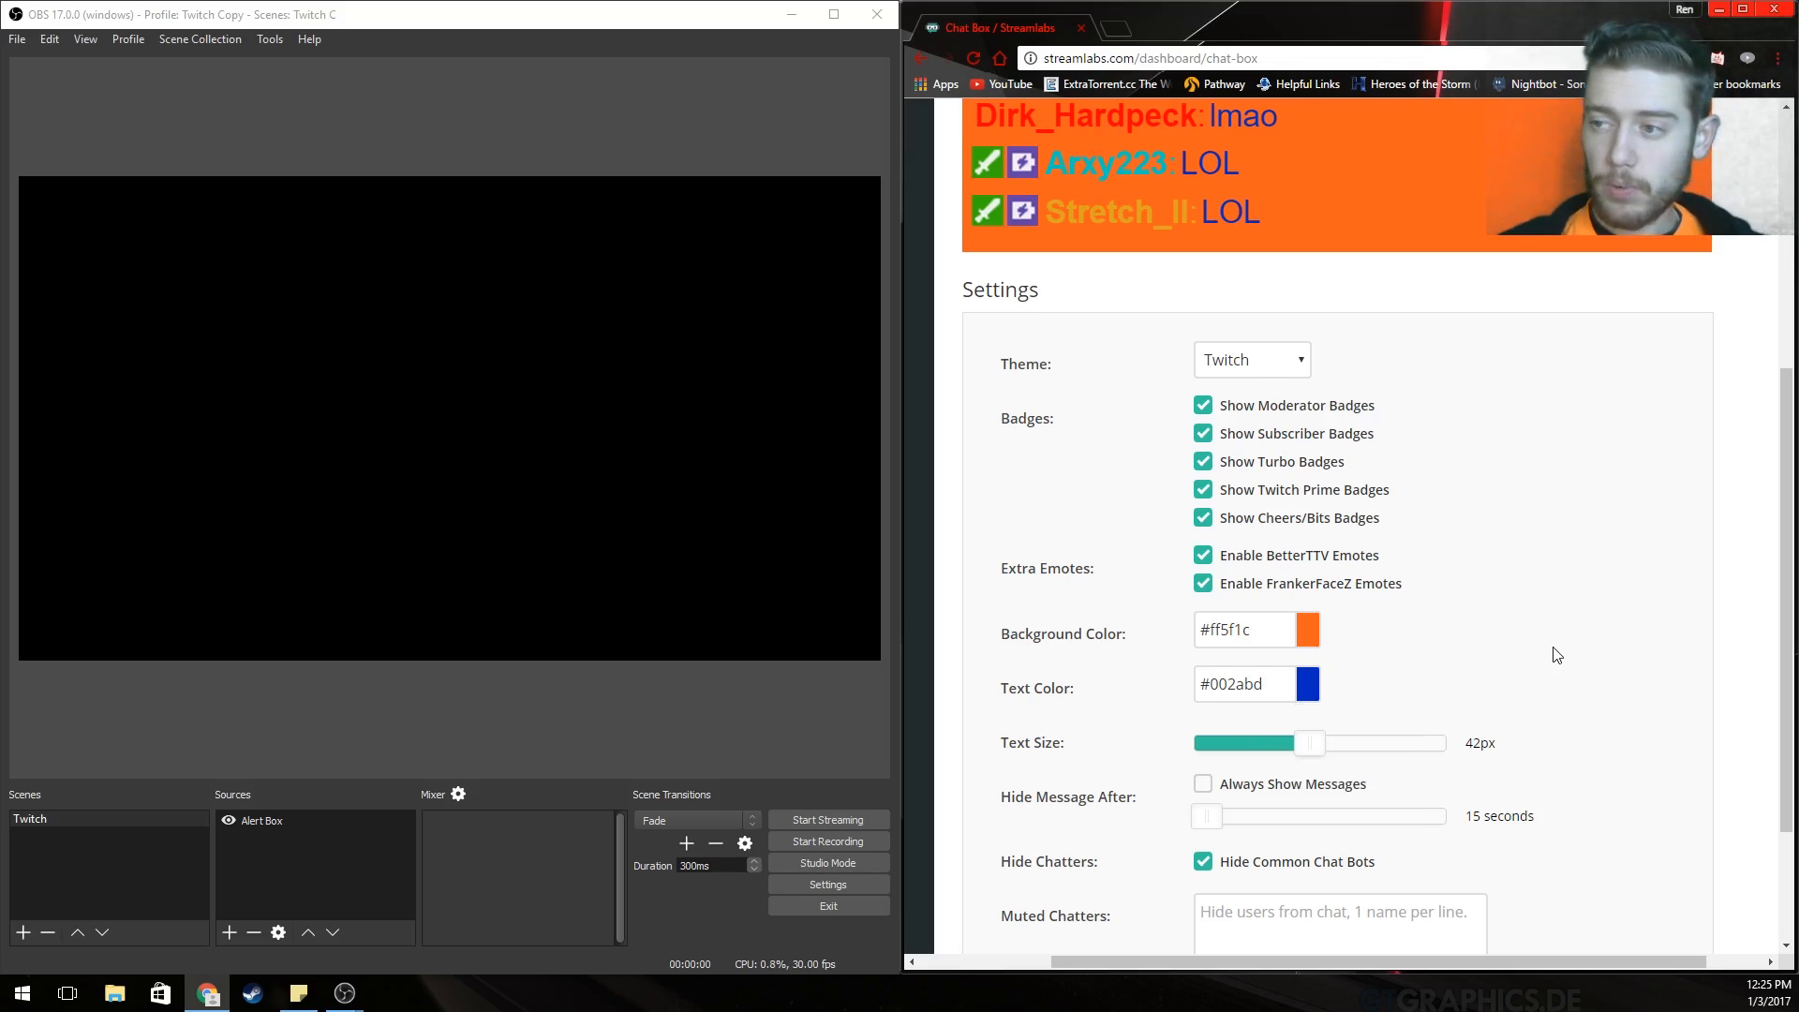
scroll(1527, 637, up, 1)
click(1297, 464)
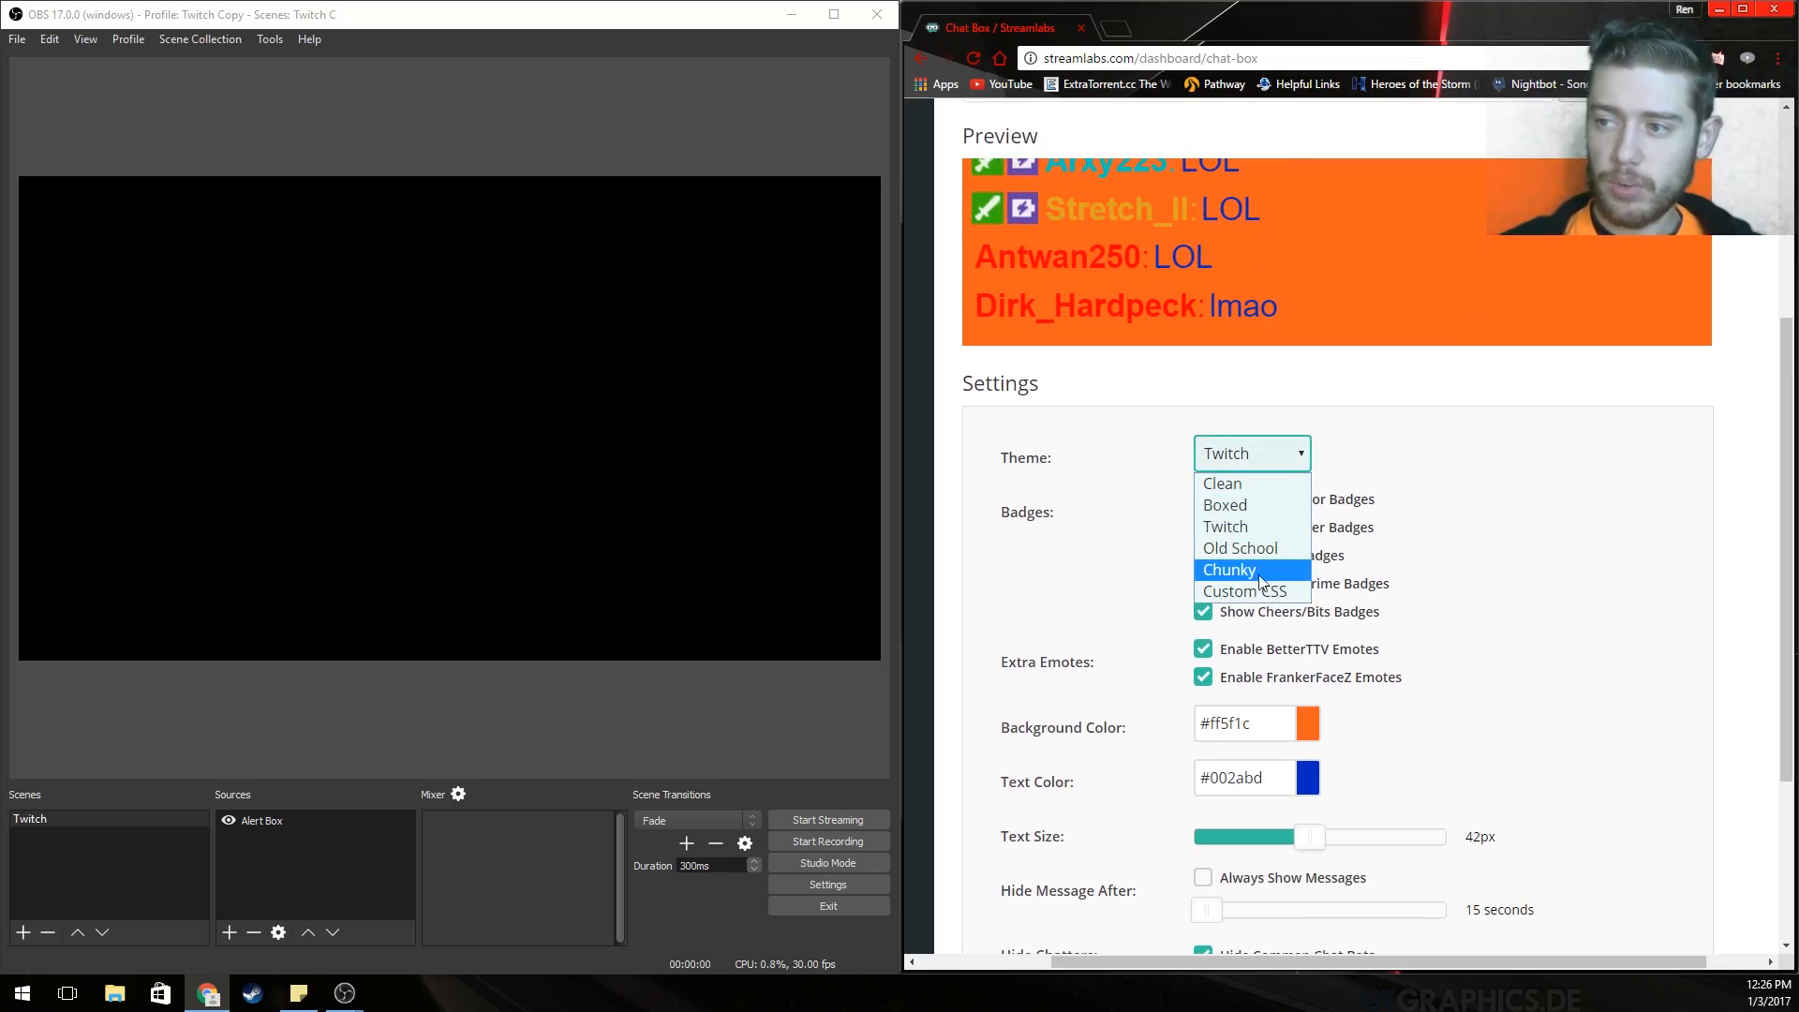
click(1261, 568)
click(1262, 459)
click(1260, 483)
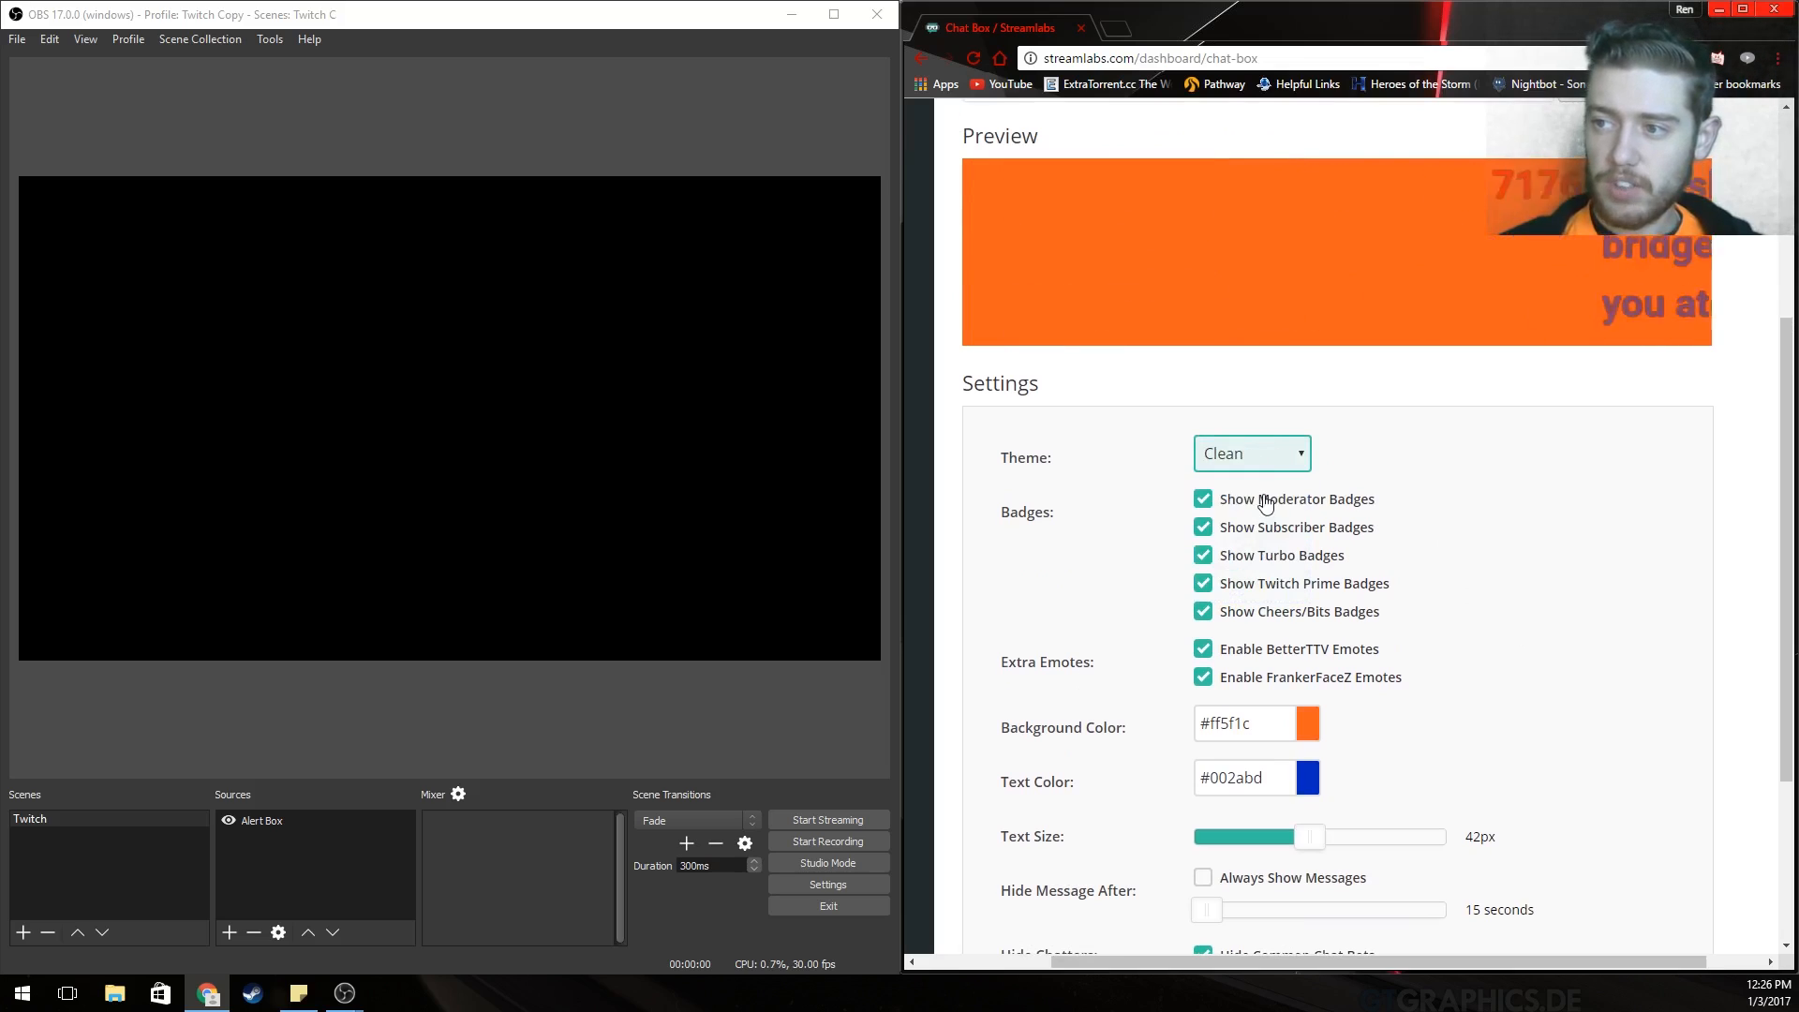
click(1285, 459)
click(1265, 505)
click(1274, 454)
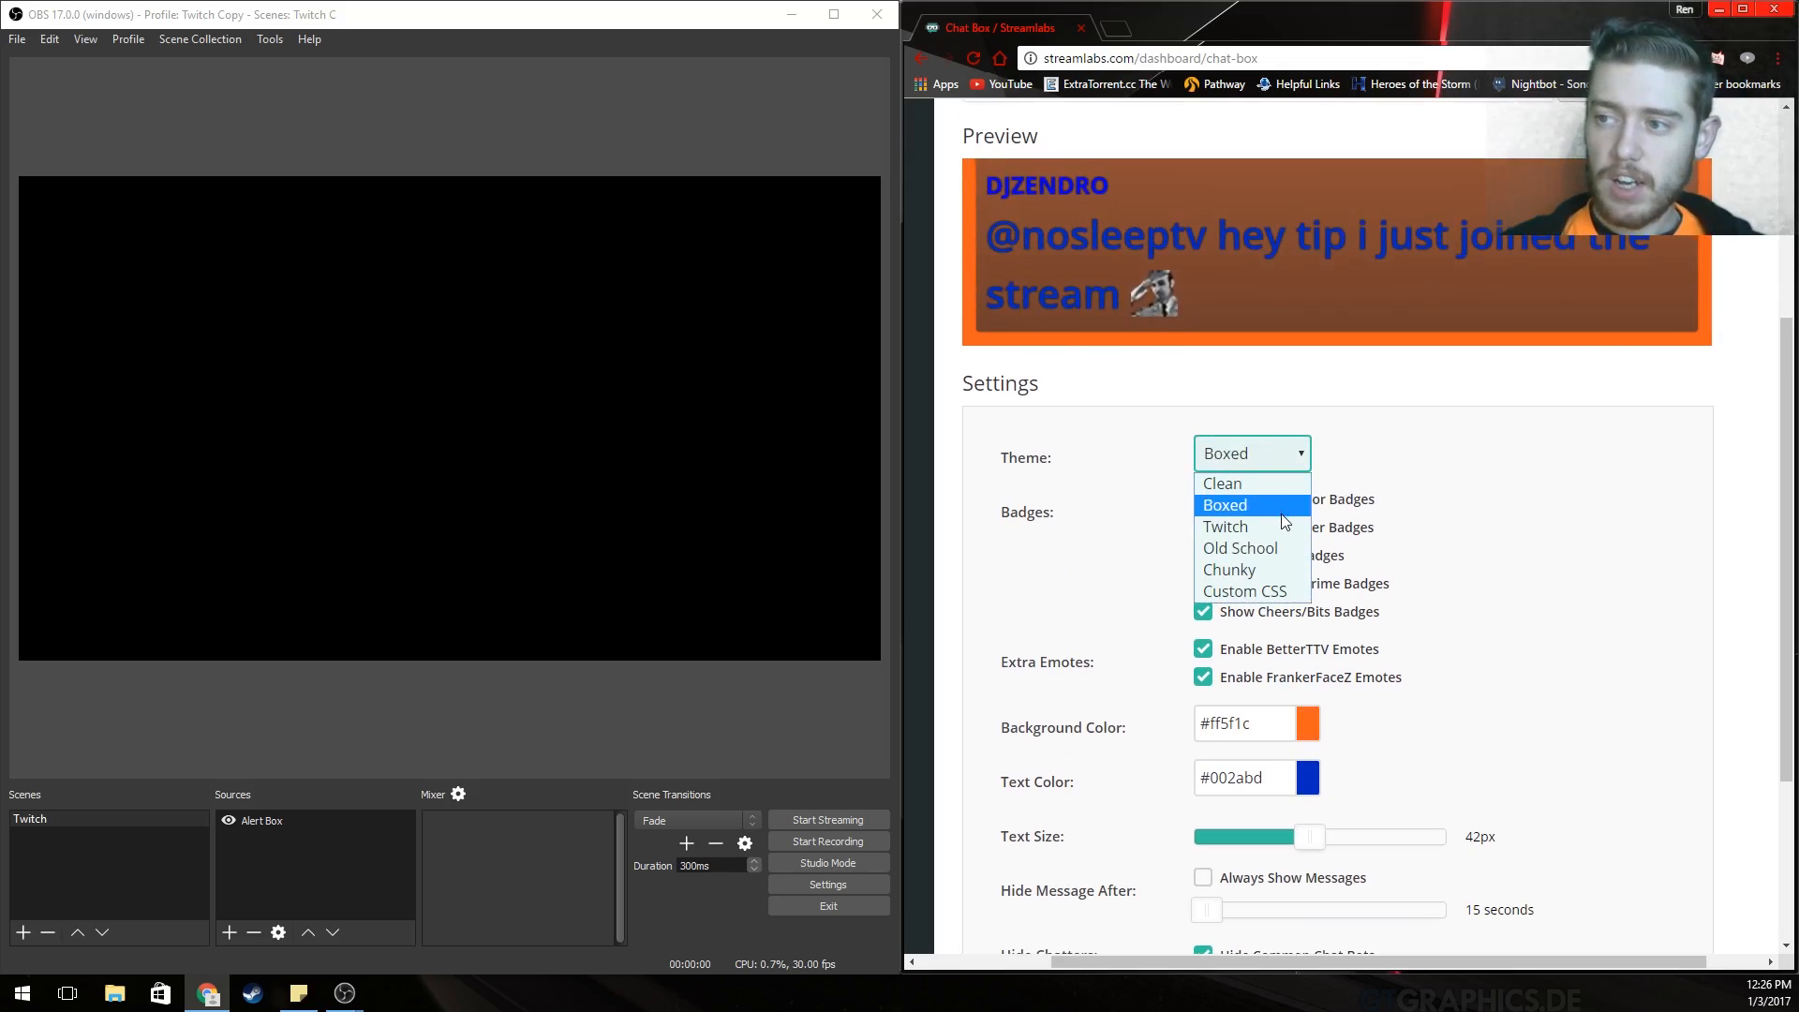
click(1276, 548)
click(1275, 454)
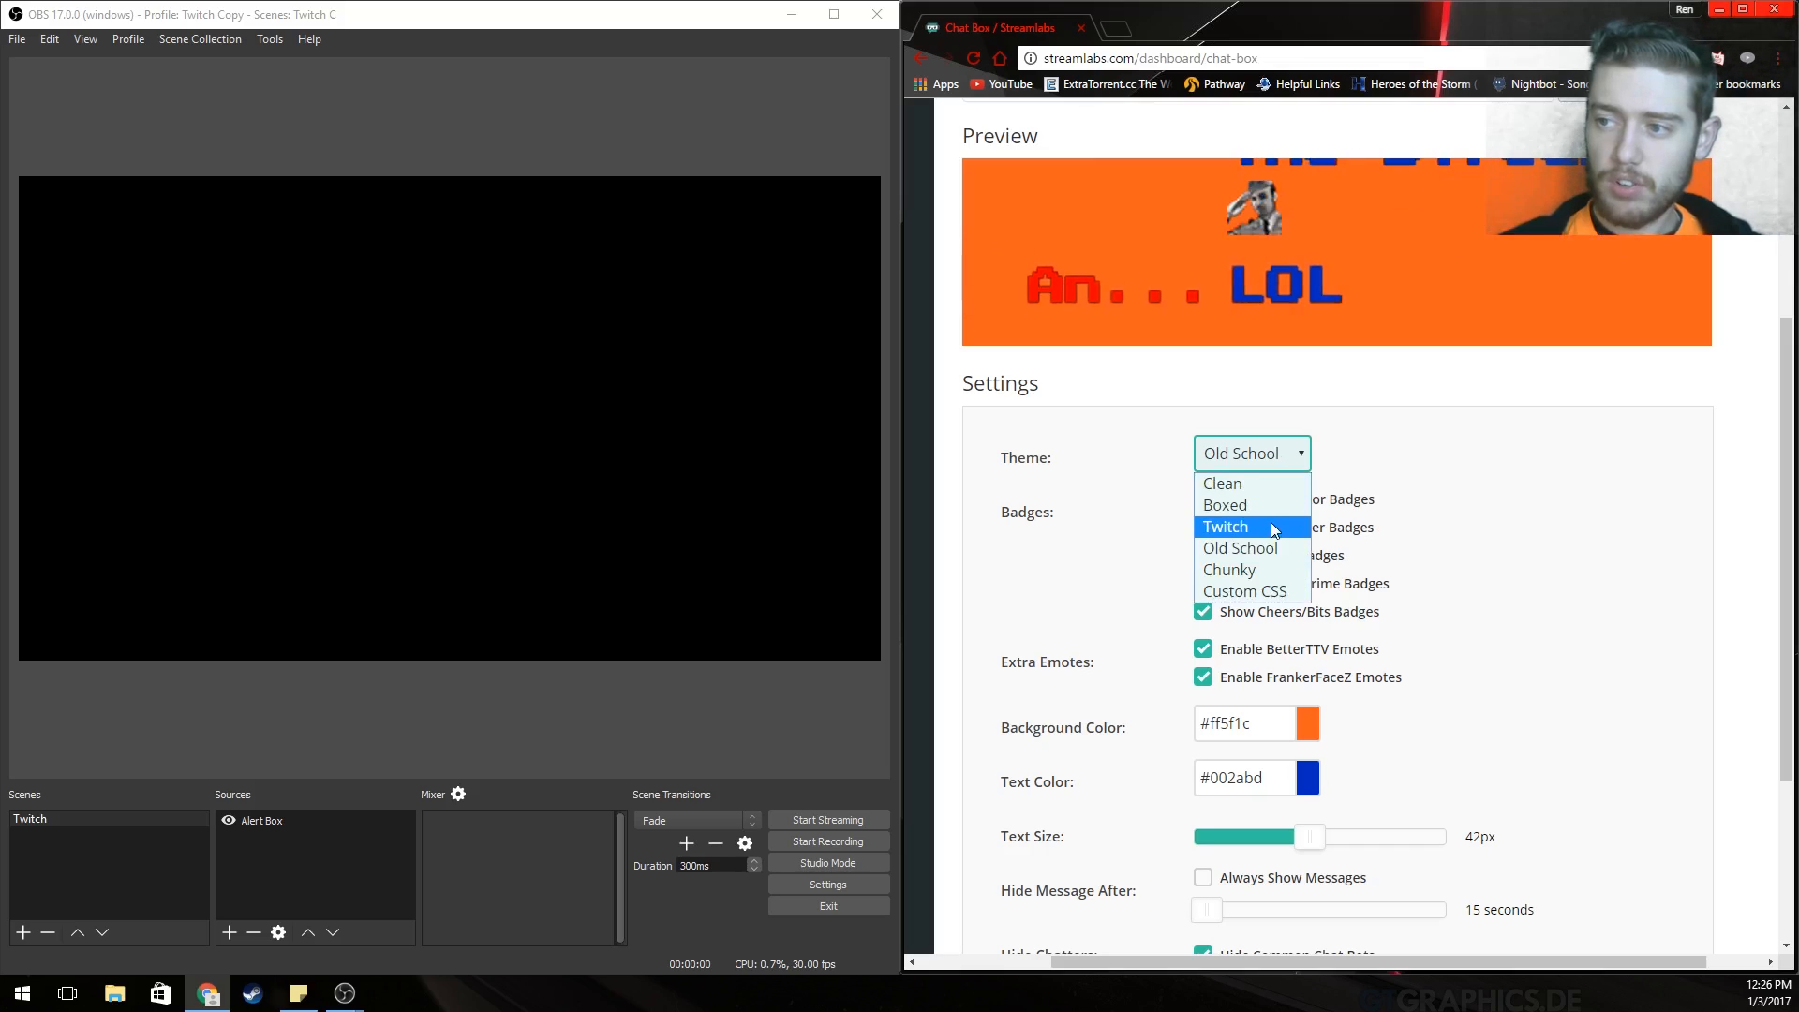
click(1271, 525)
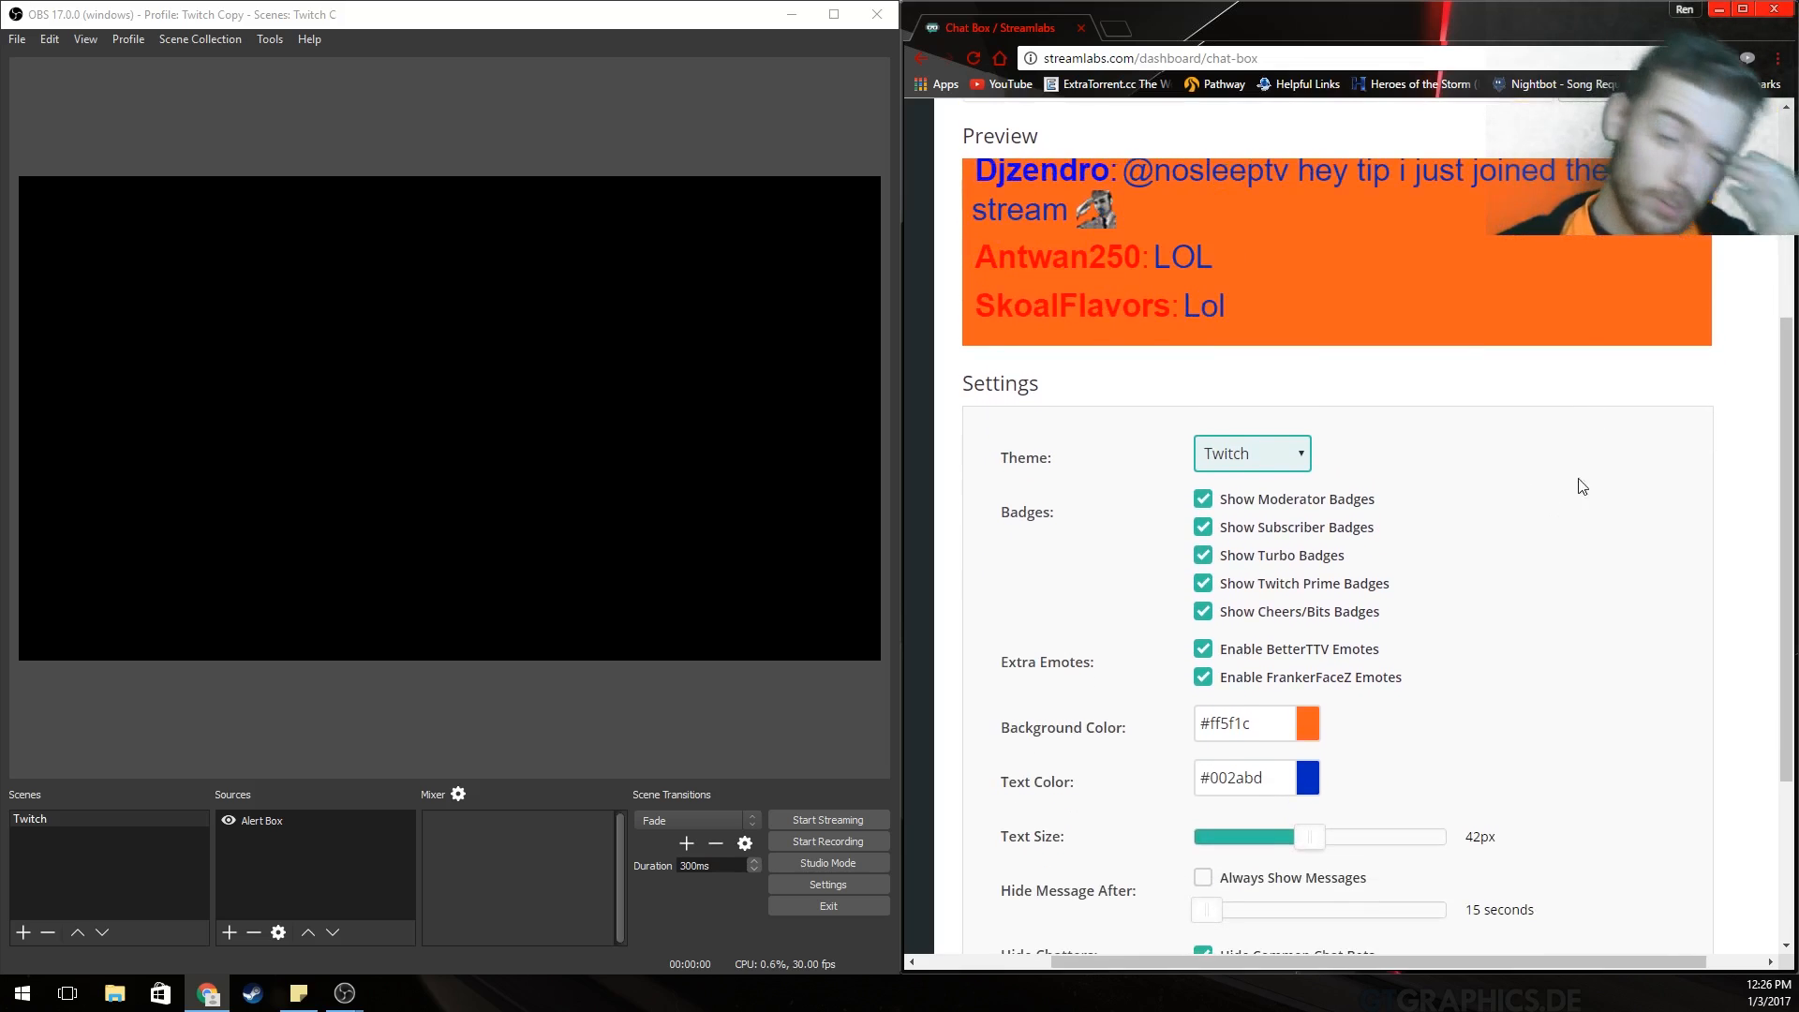
scroll(1565, 421, down, 3)
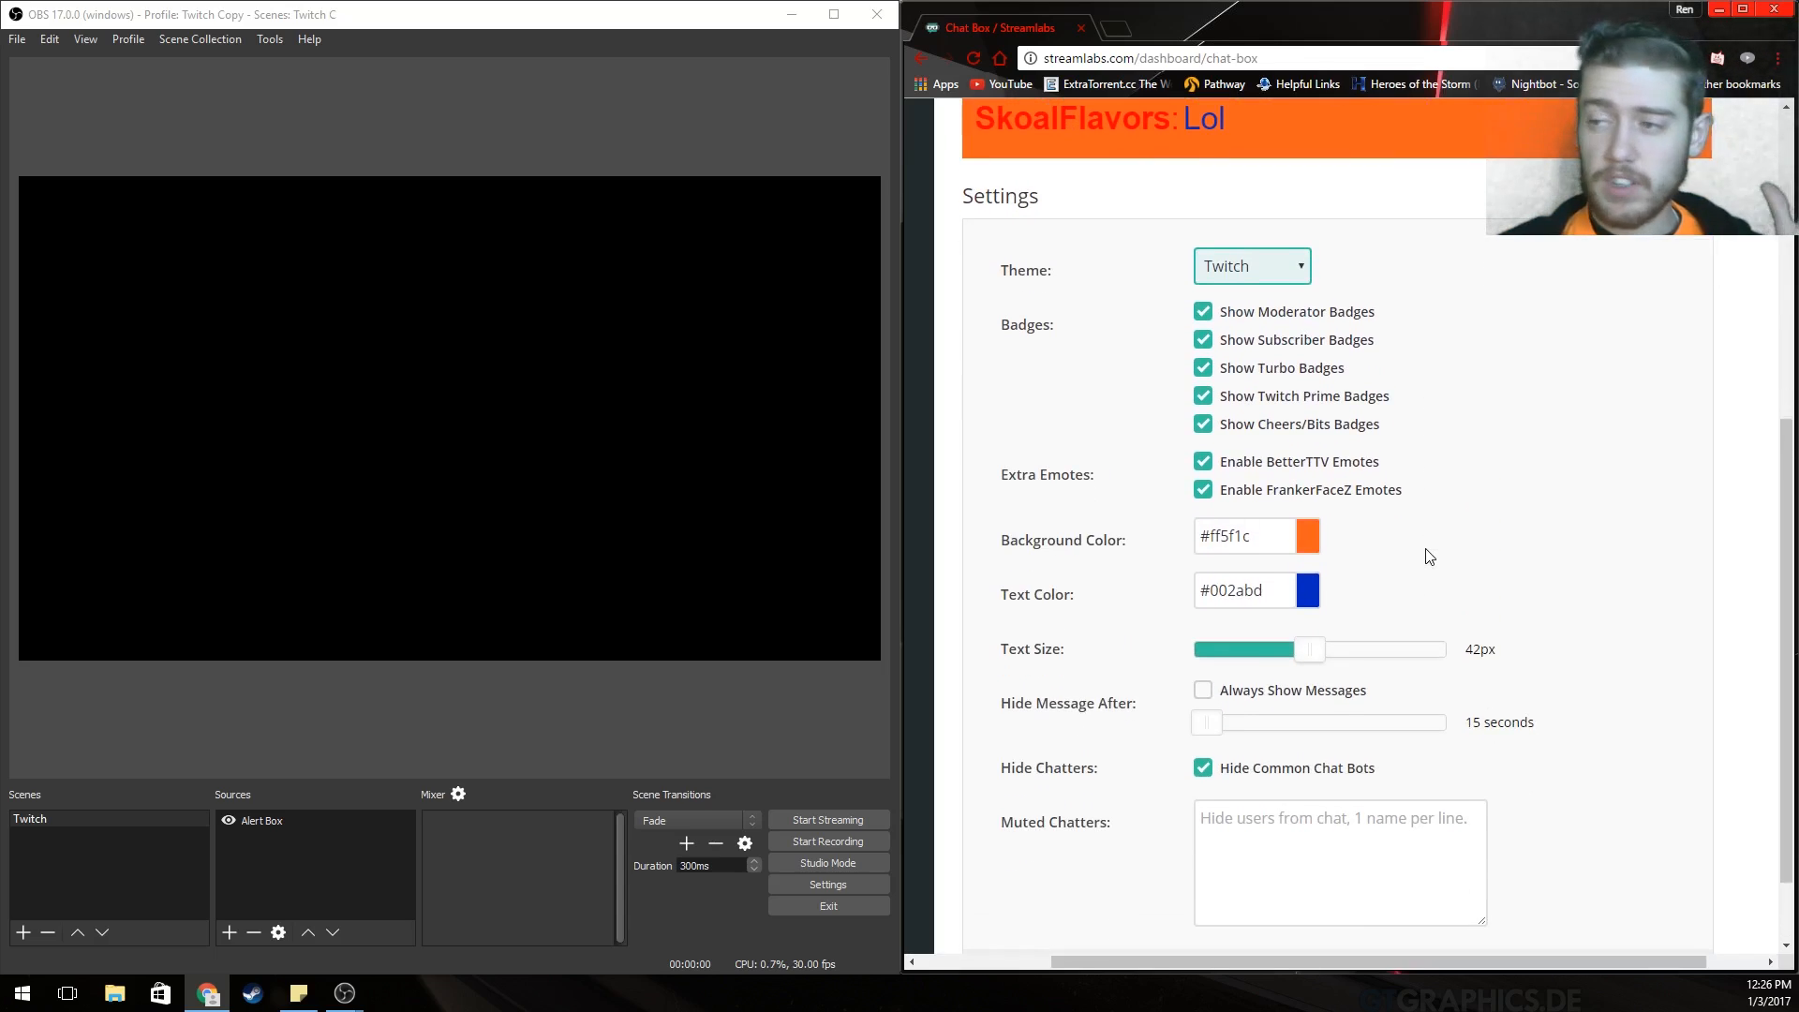
scroll(1399, 619, down, 1)
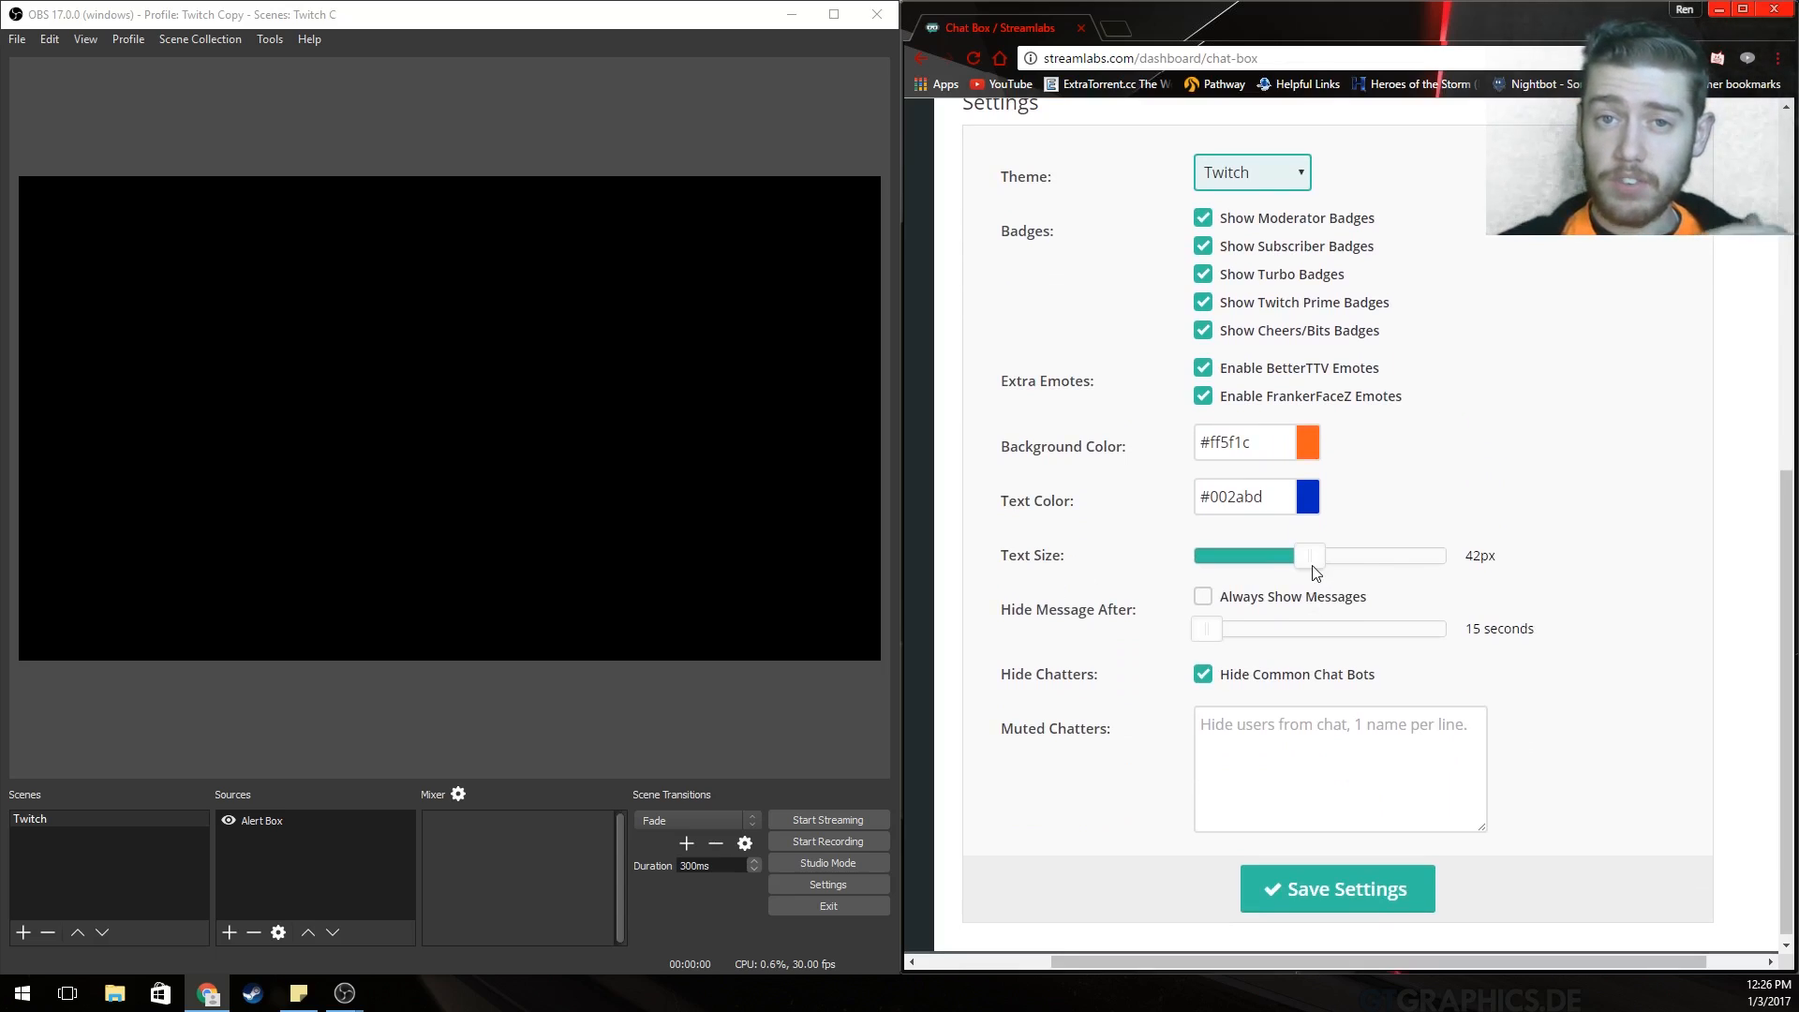
Toggle Always Show Messages on and back off, then set Hide Message After to 12 seconds.
click(1230, 608)
click(1230, 608)
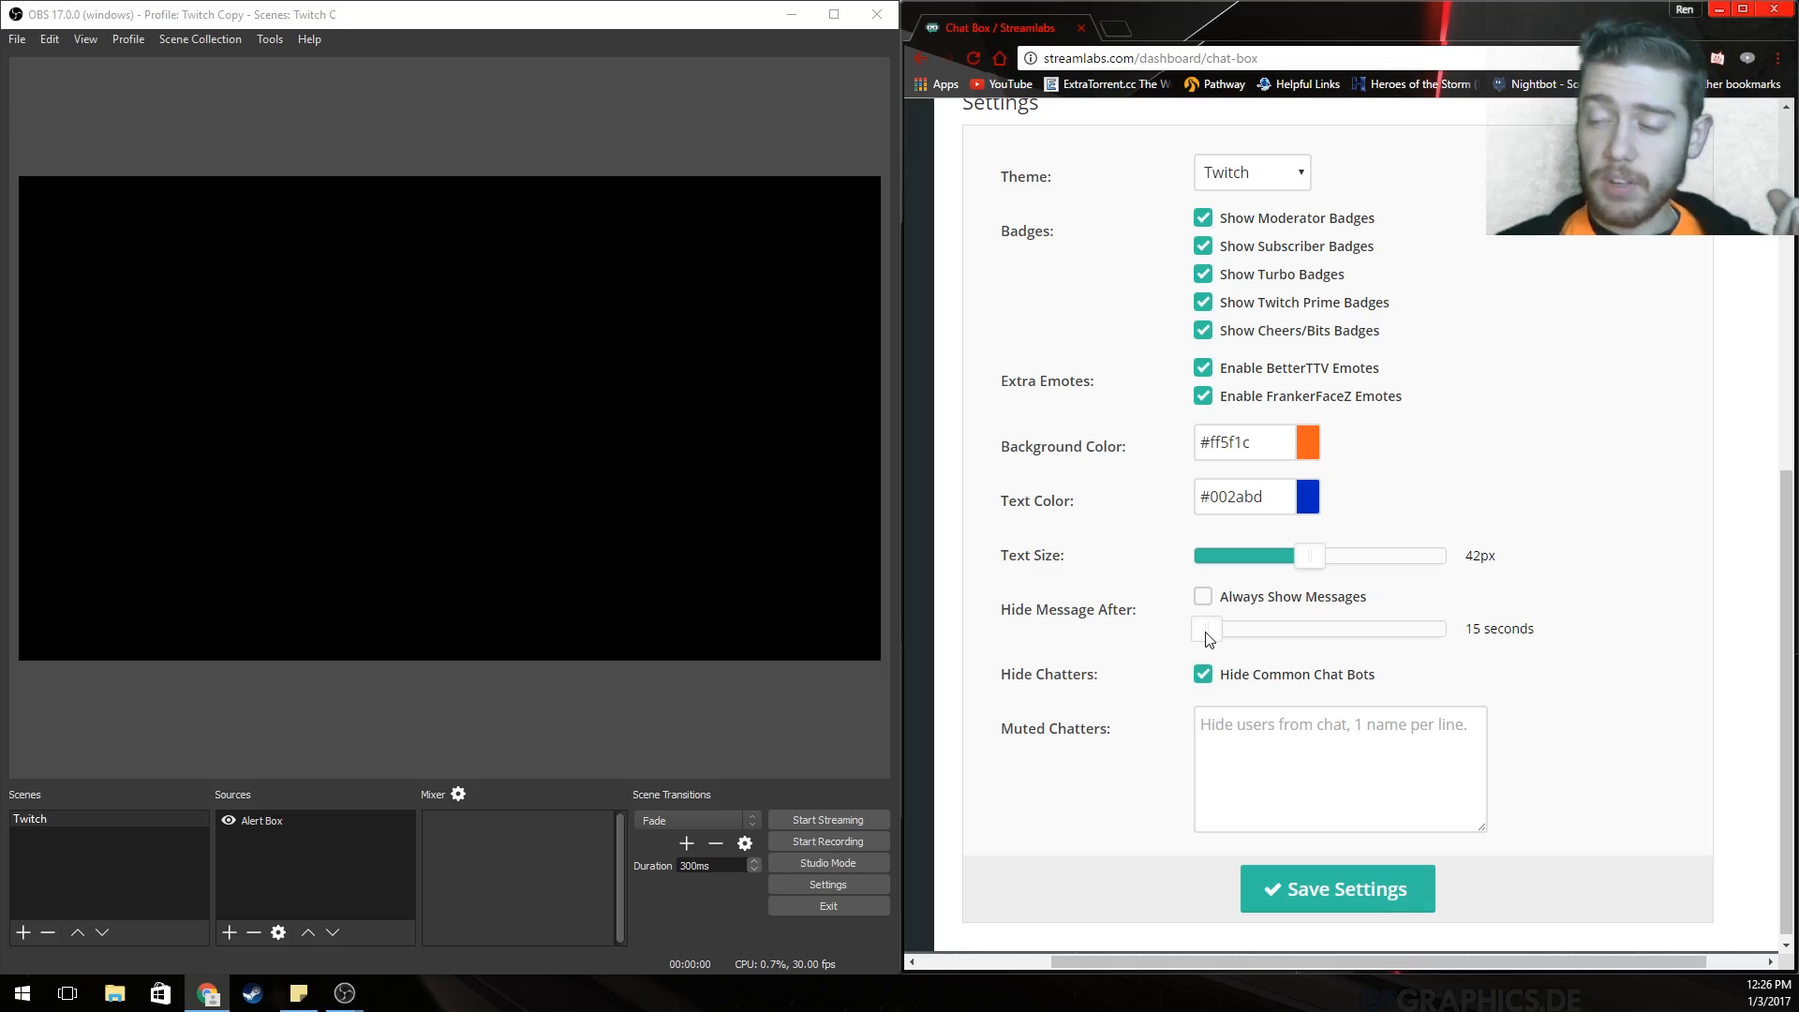
mouse_move(1208, 640)
mouse_down()
mouse_move(1498, 639)
mouse_move(1150, 648)
mouse_move(1199, 647)
mouse_up()
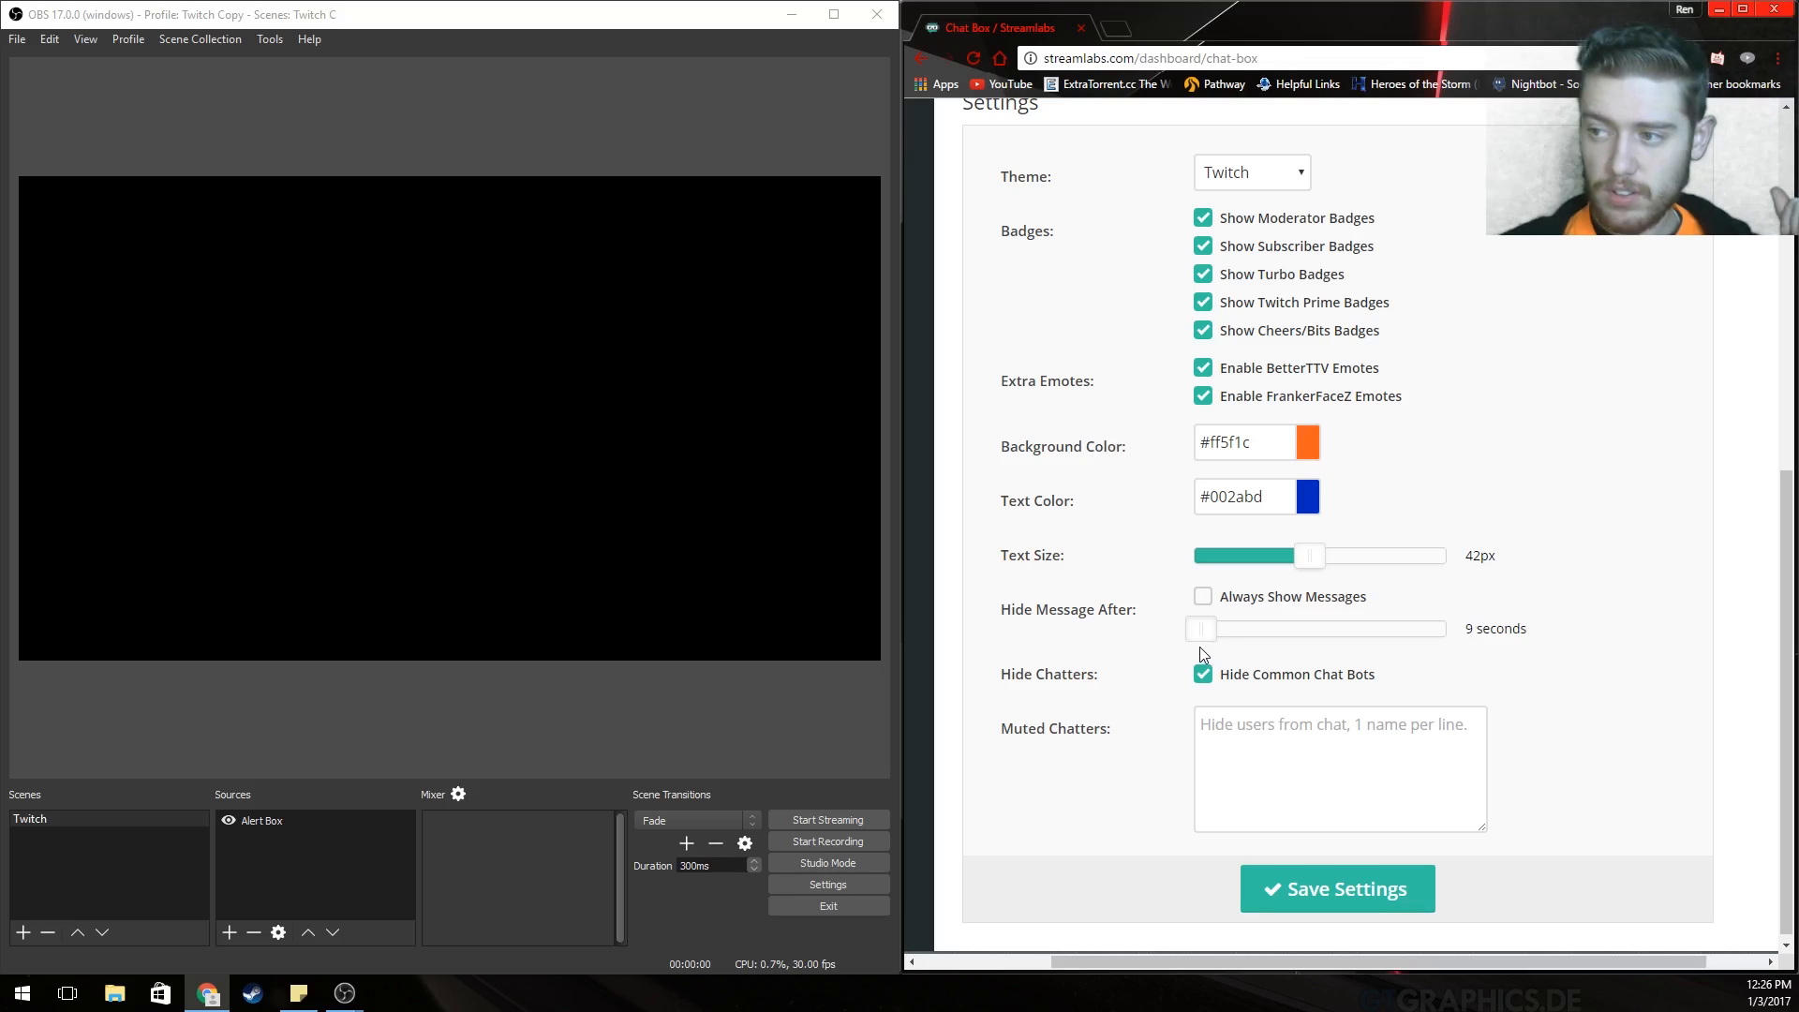
triple_click(1474, 628)
click(1321, 643)
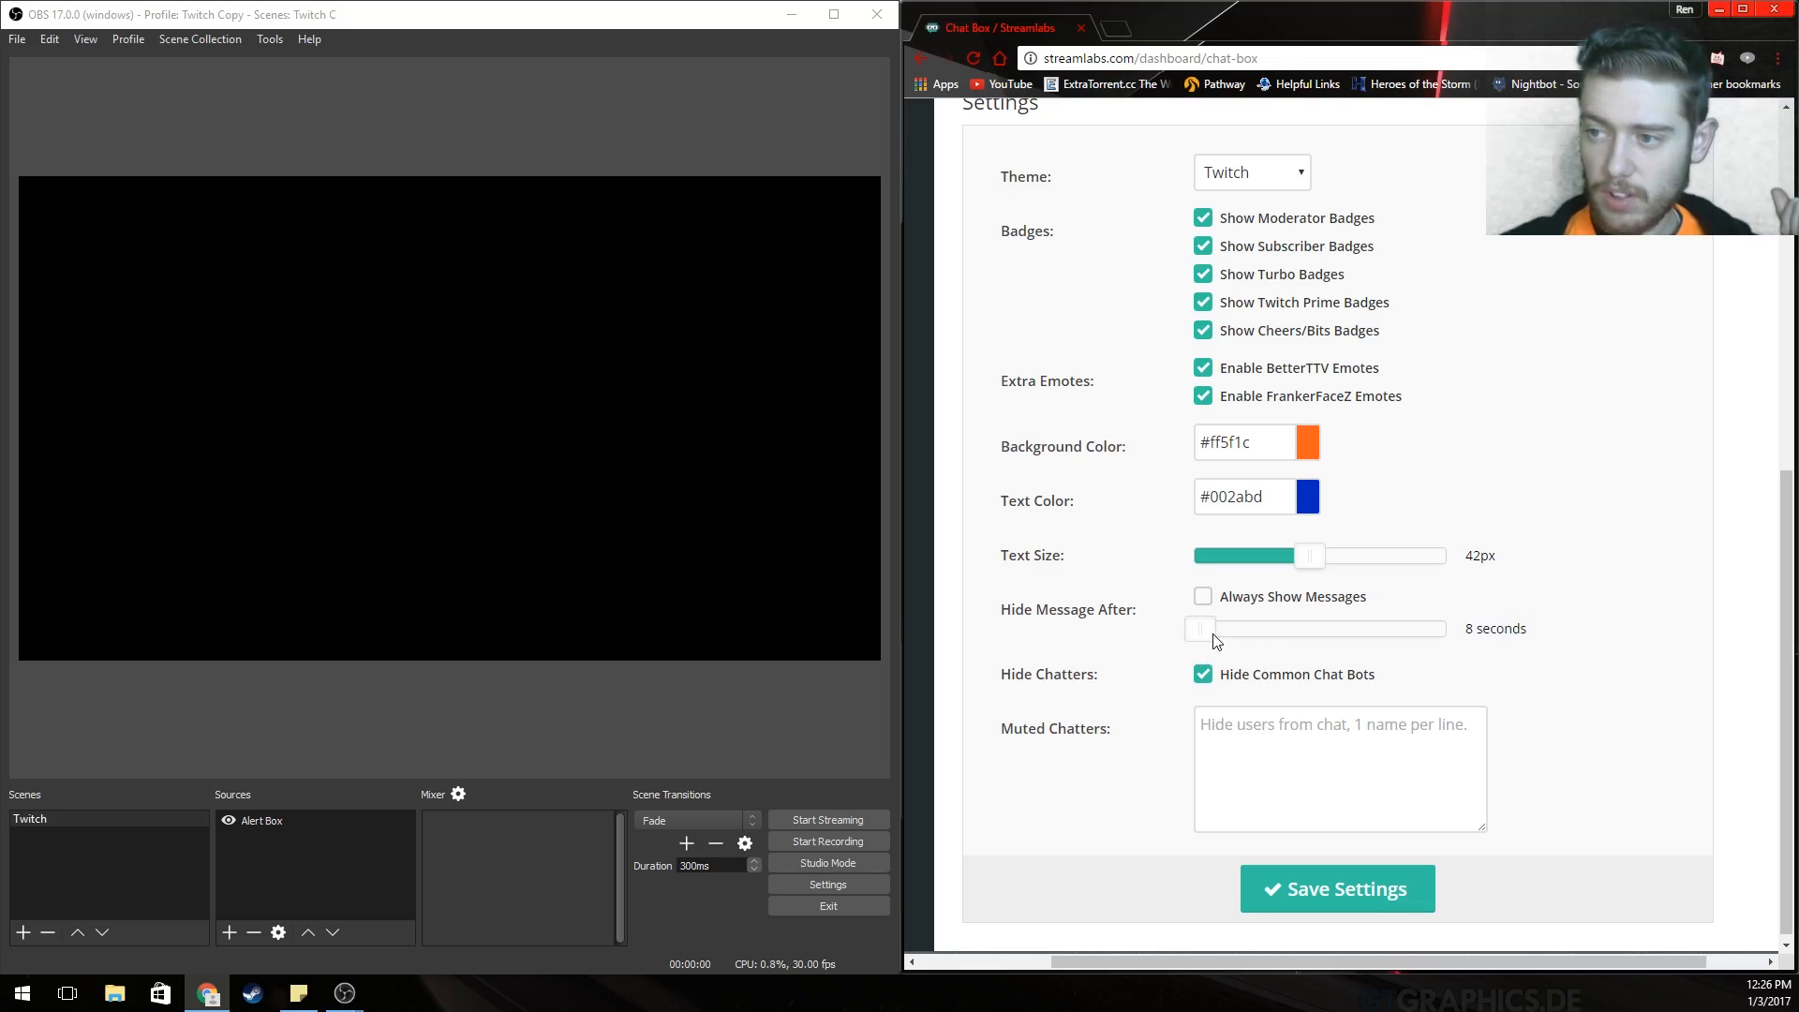
drag(1215, 639, 1223, 651)
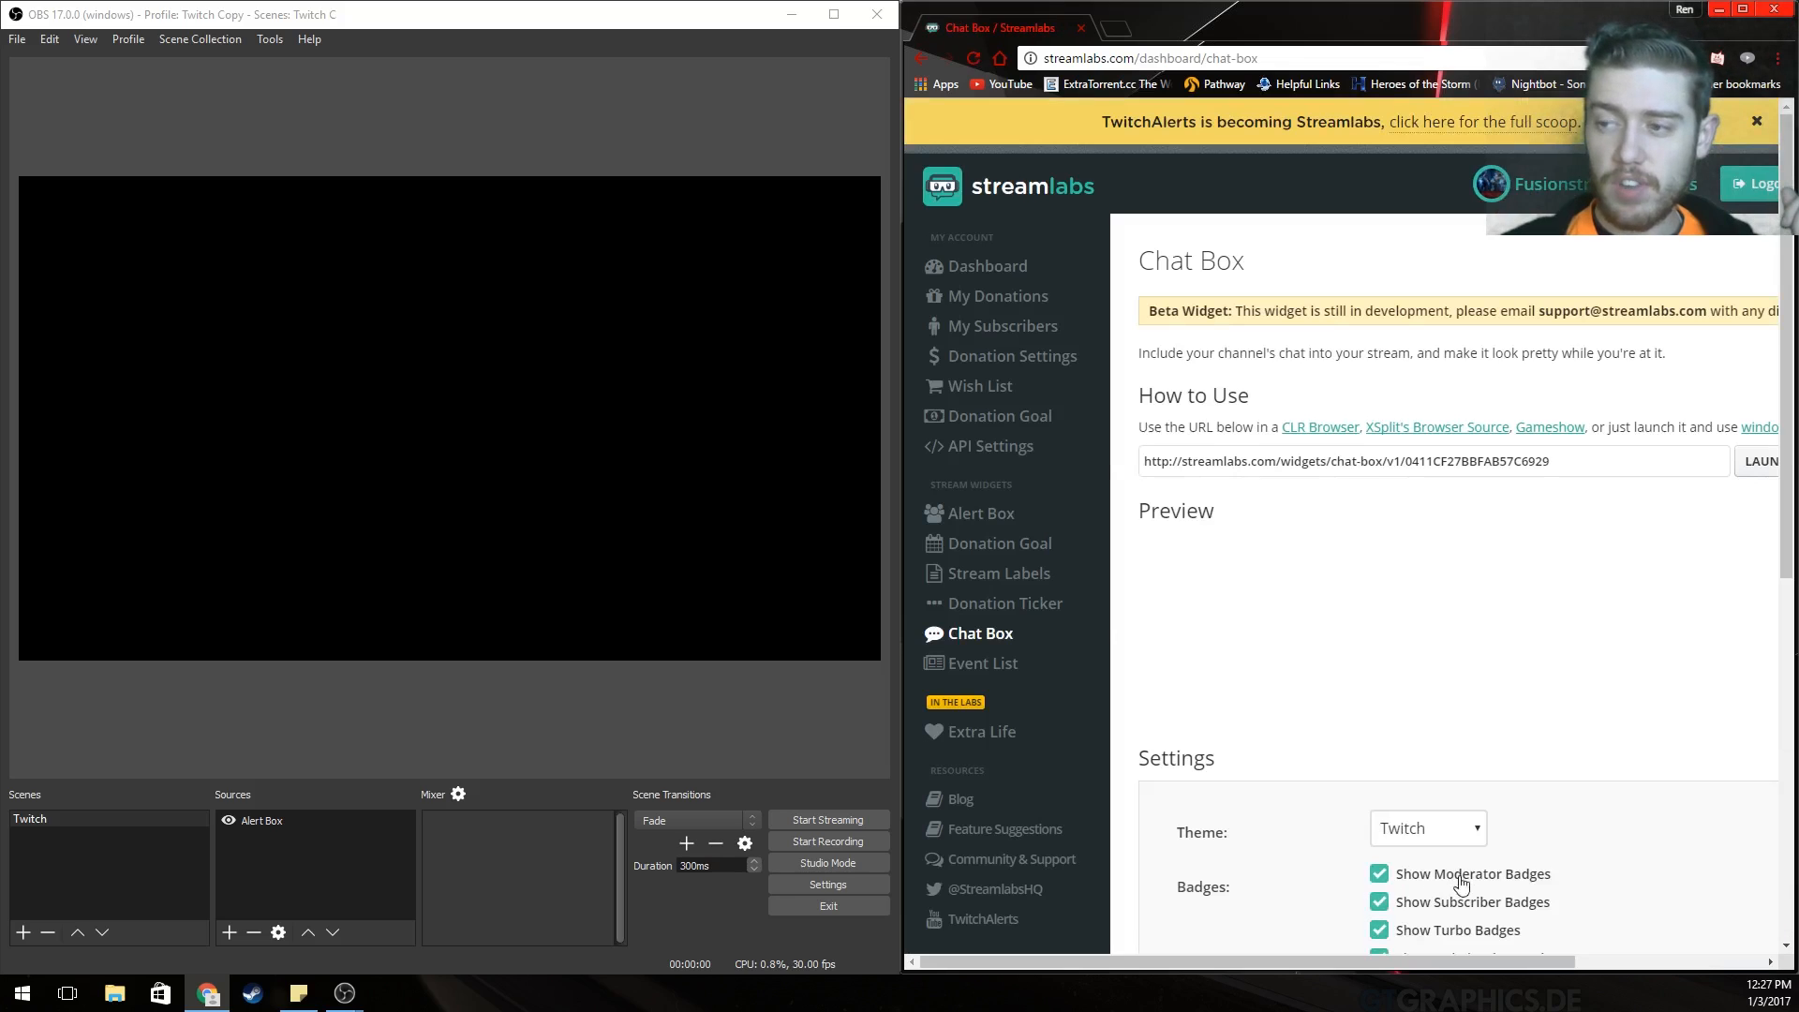
Copy the chat box widget URL and create a new OBS browser source named Chat.
double_click(1344, 462)
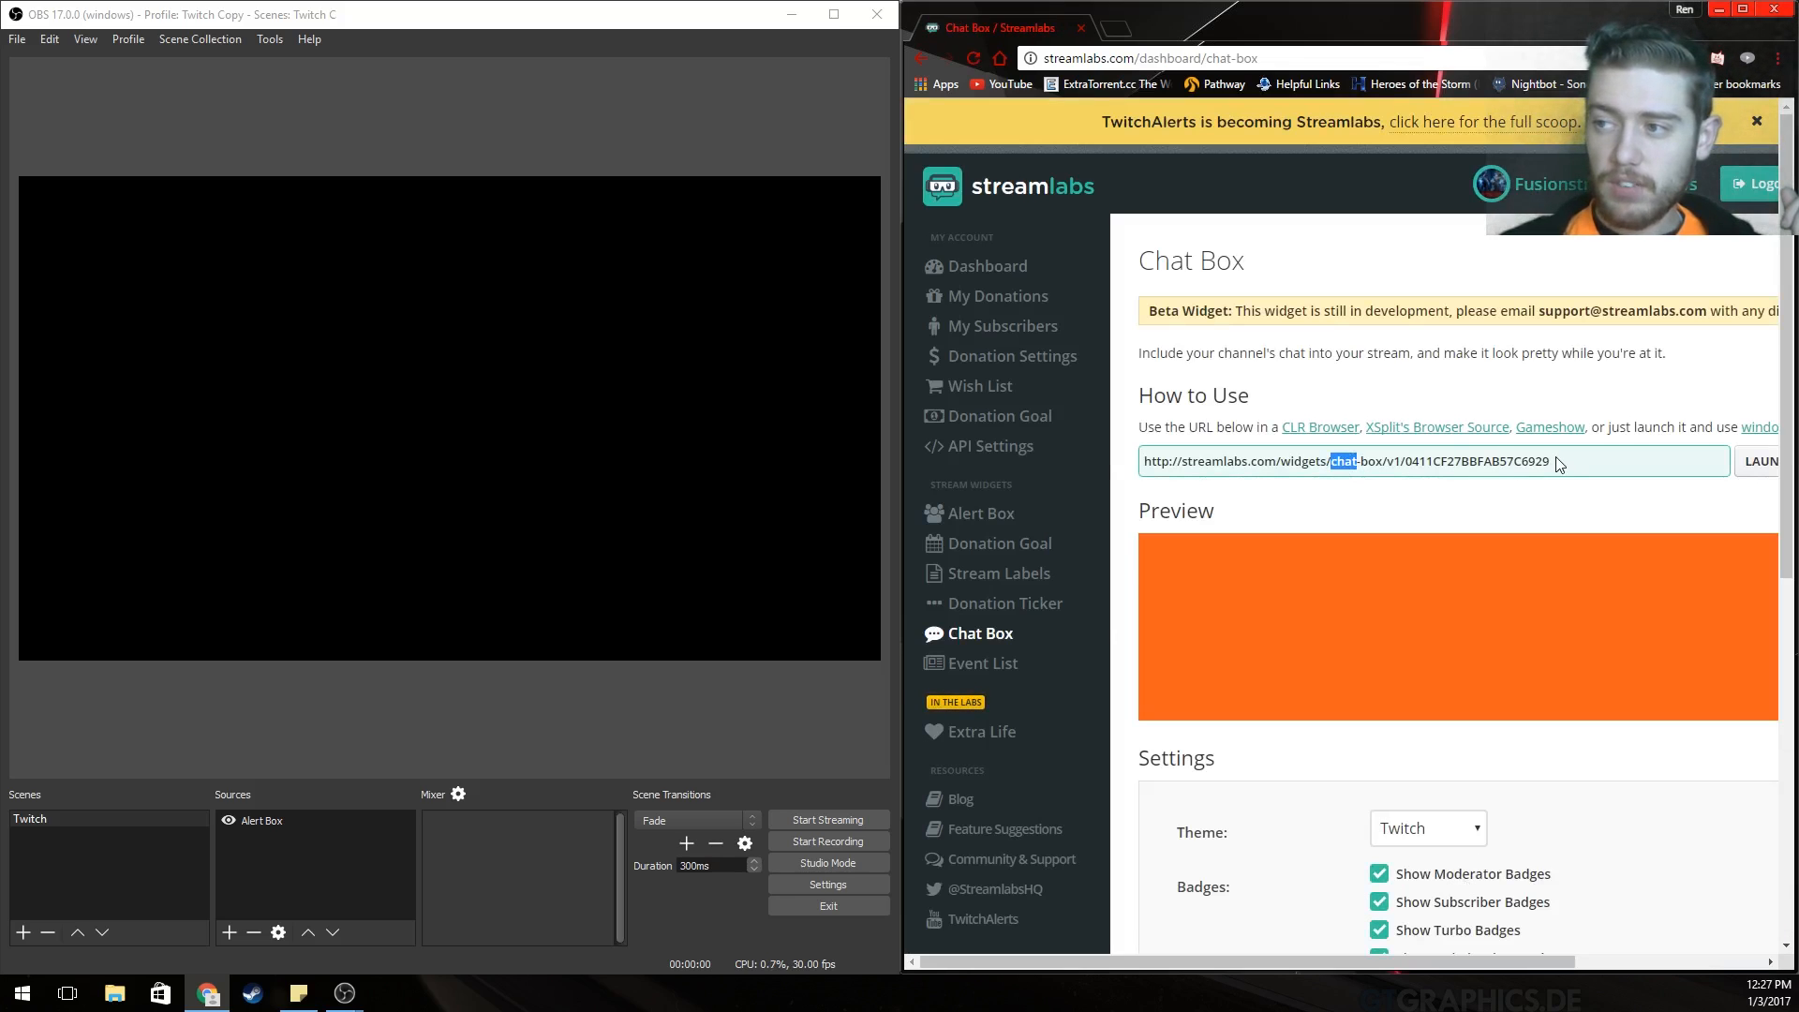
drag(1557, 462, 1122, 451)
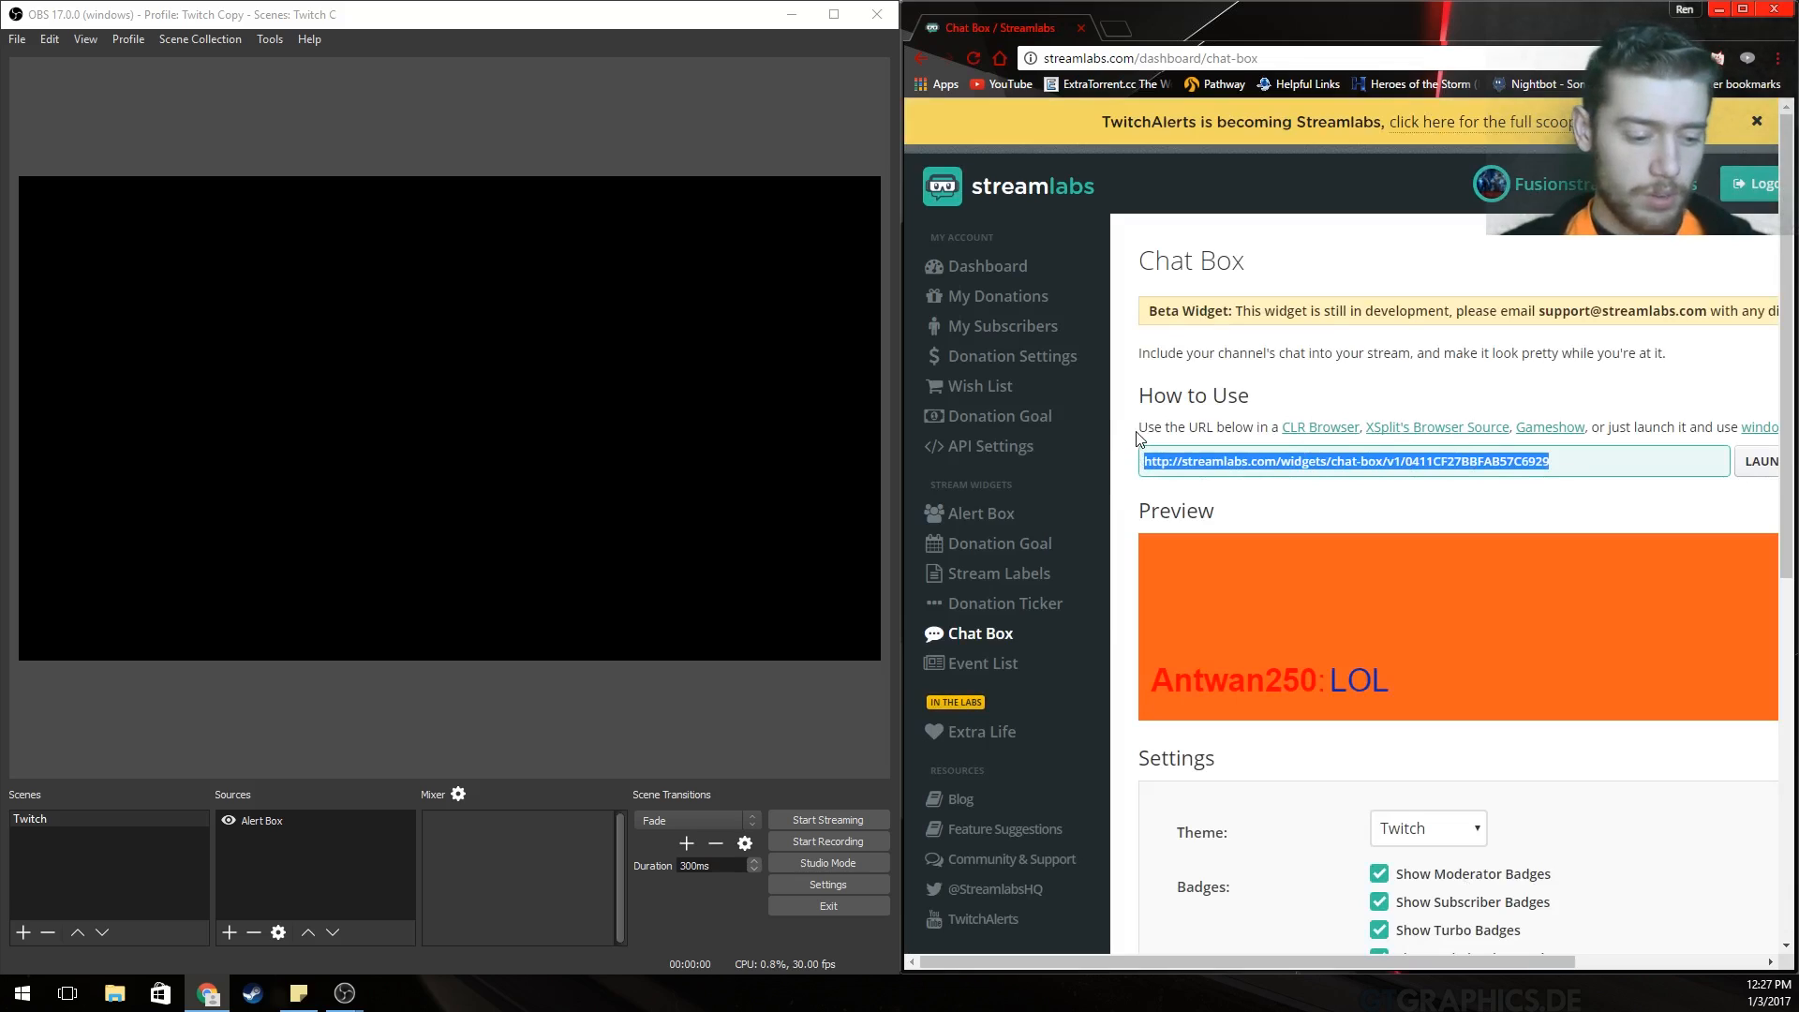
right_click(249, 856)
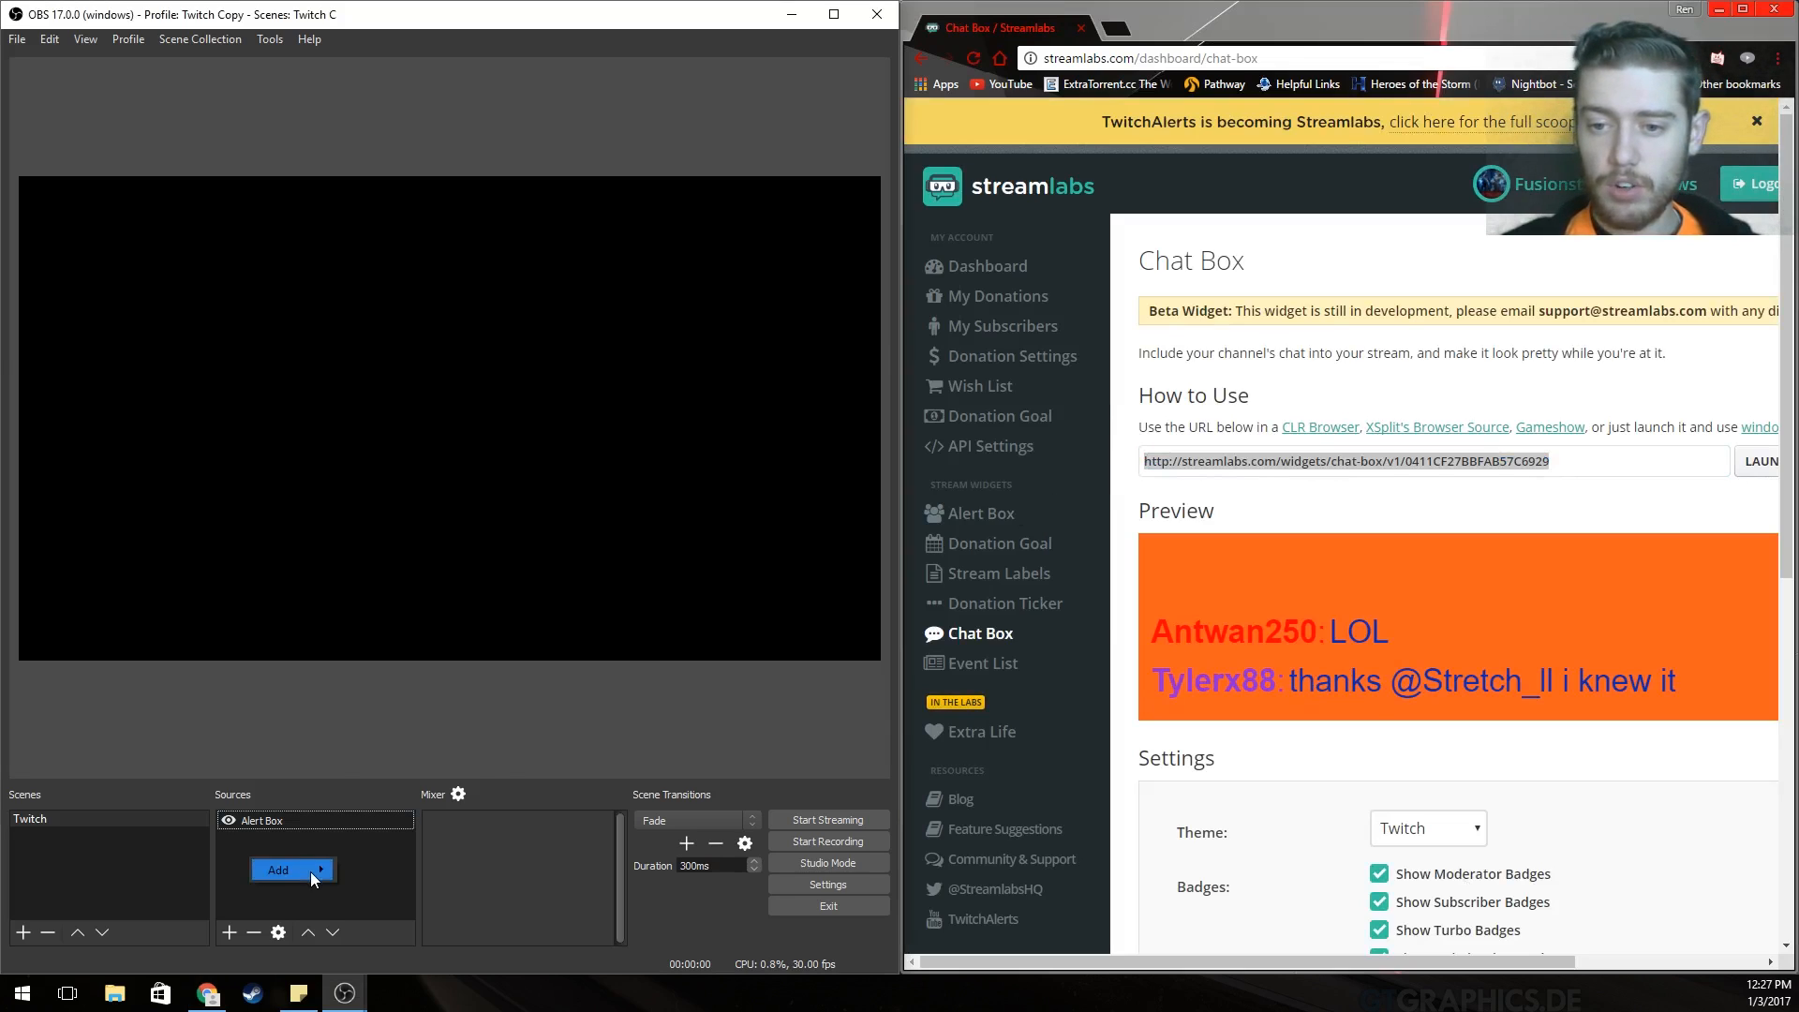
mouse_move(312, 872)
click(381, 773)
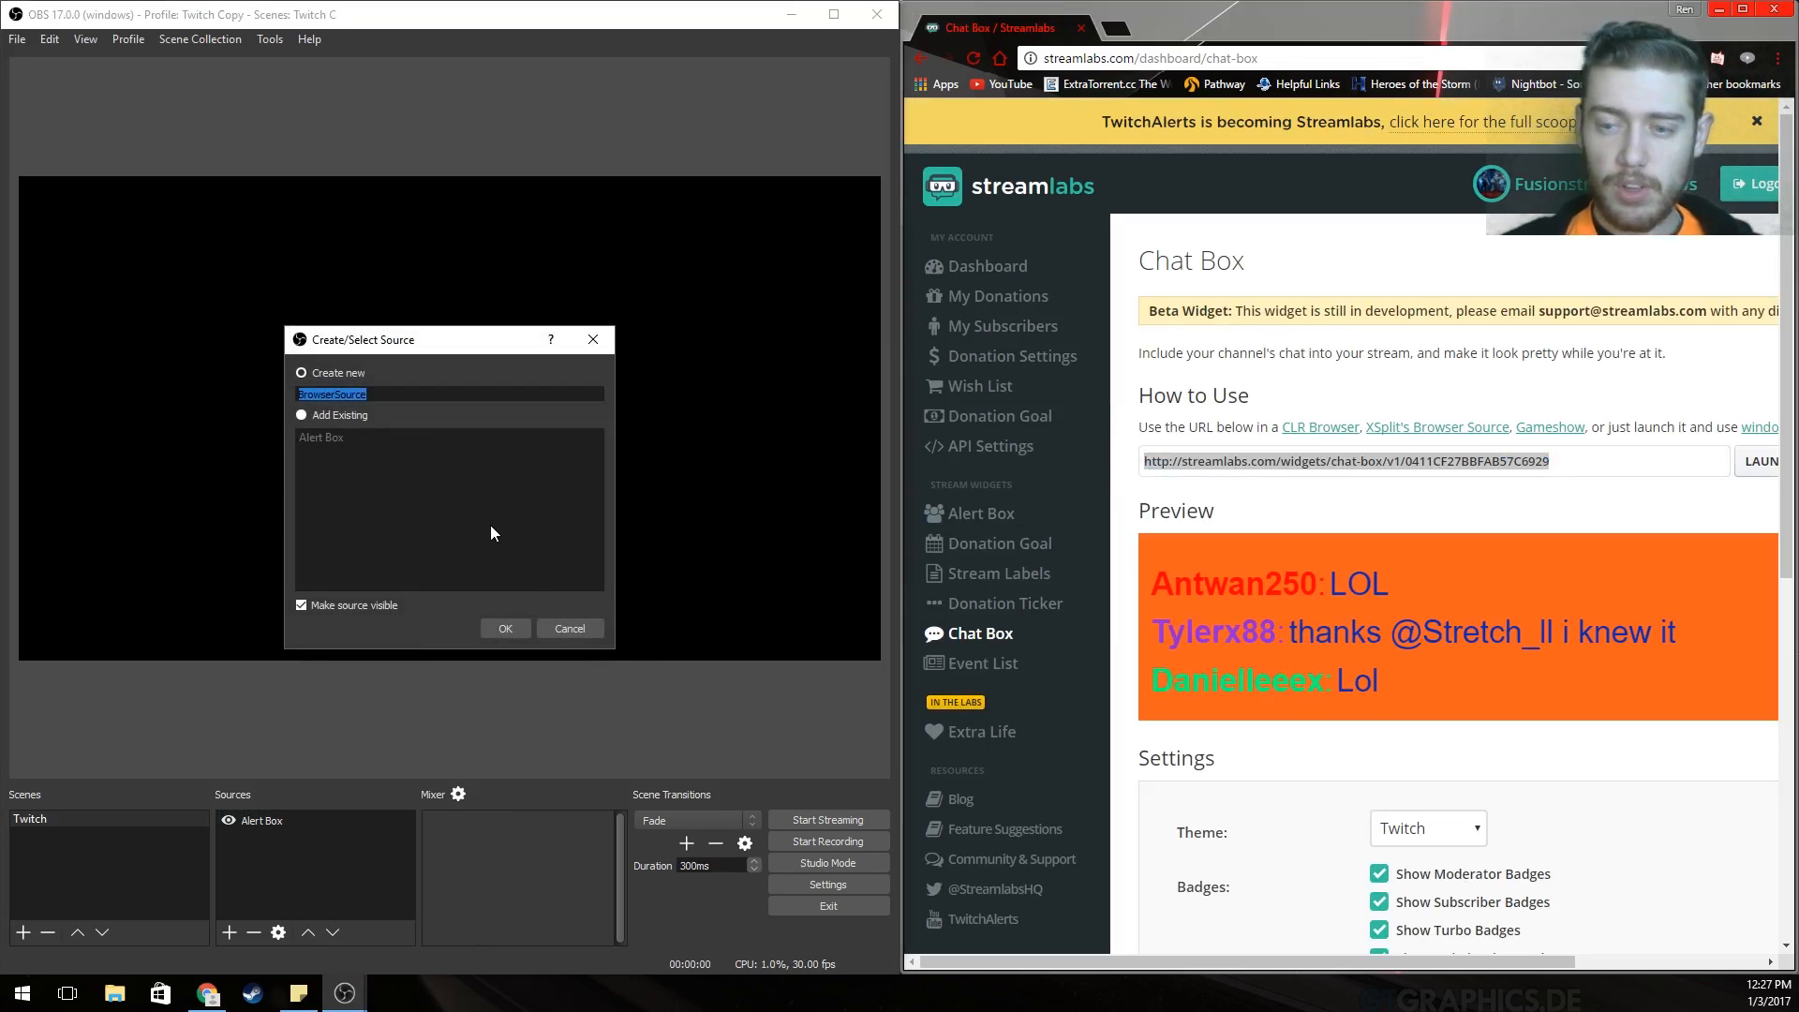
text(Chat)
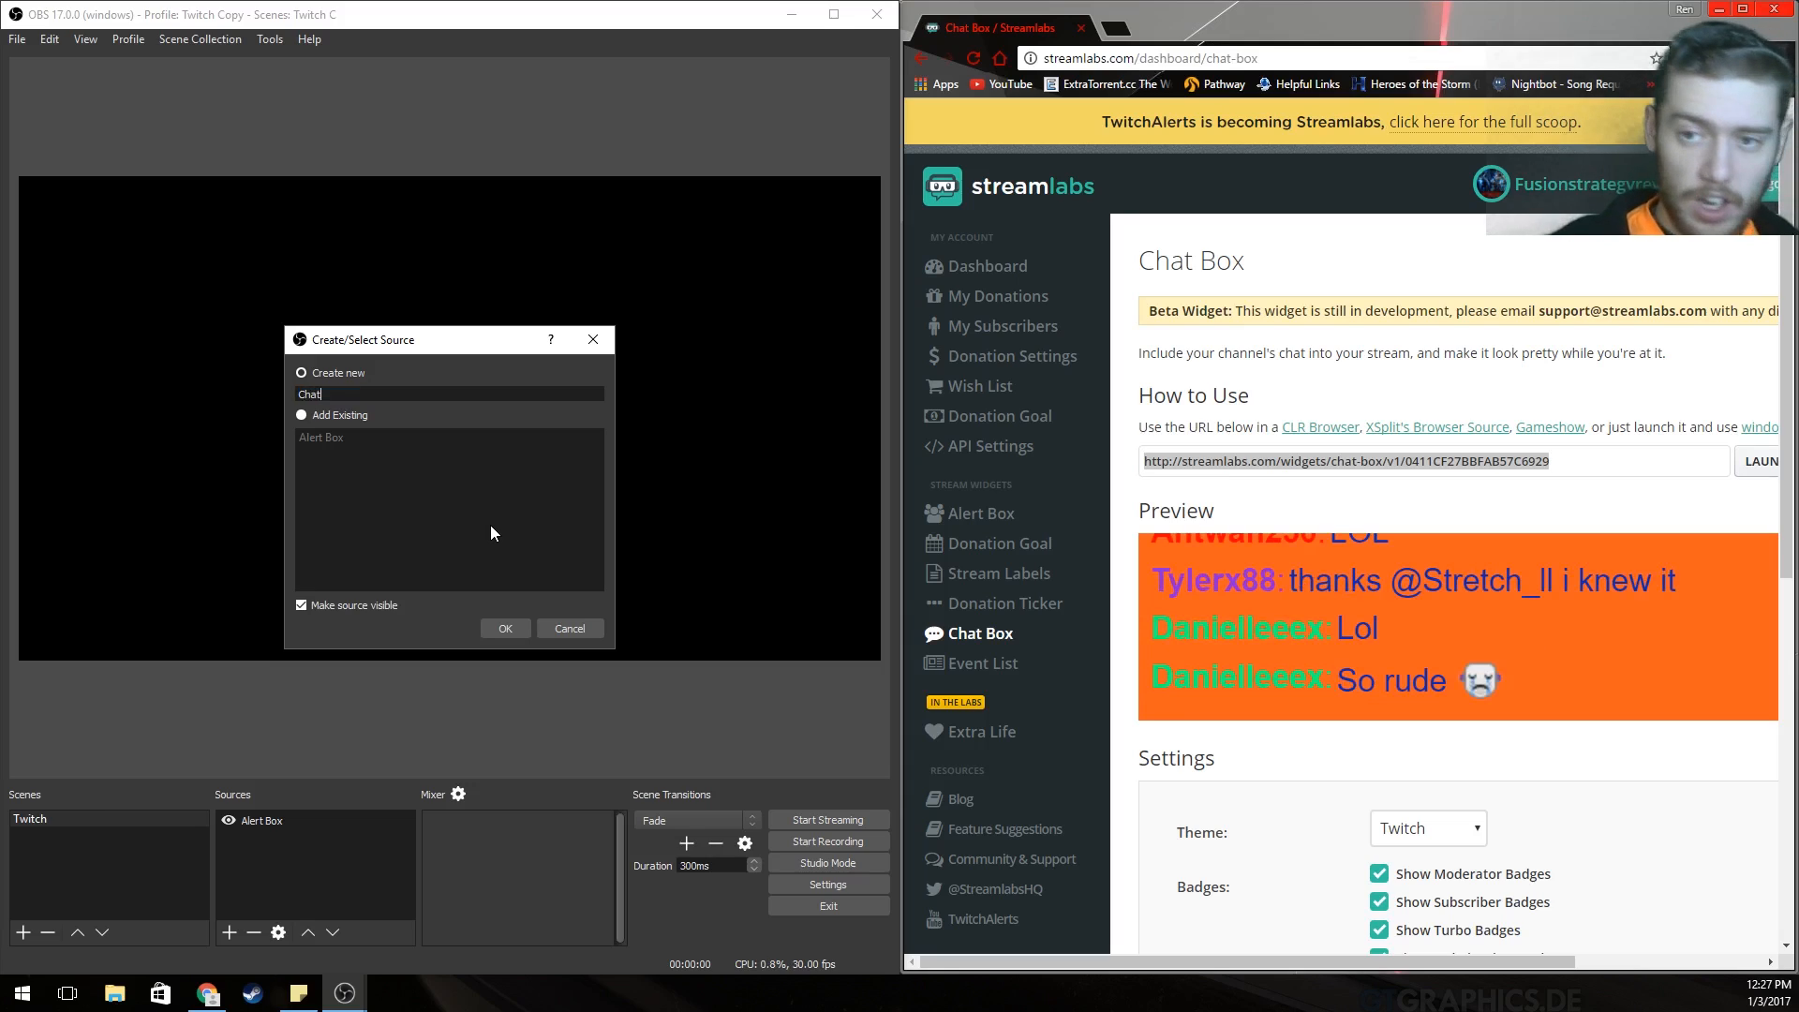
key(Return)
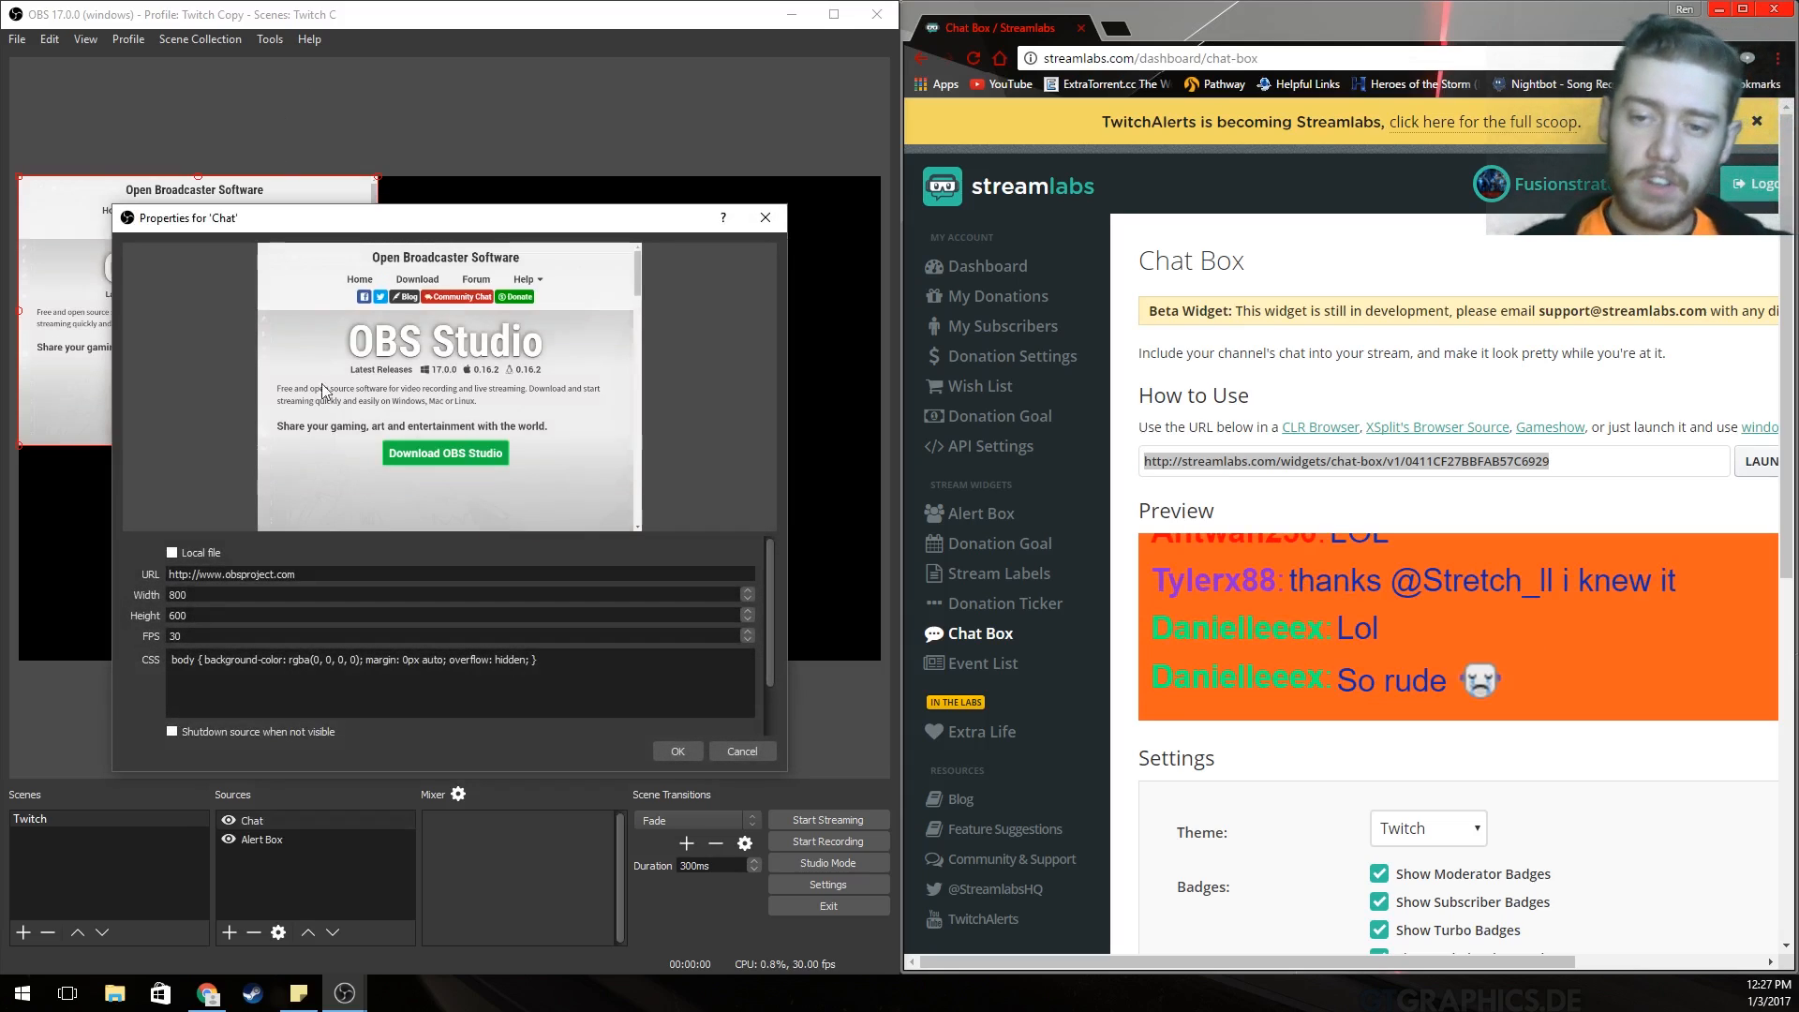
Paste the chat box widget URL into the Chat source, apply, and move it to the lower-right corner.
drag(309, 573, 47, 585)
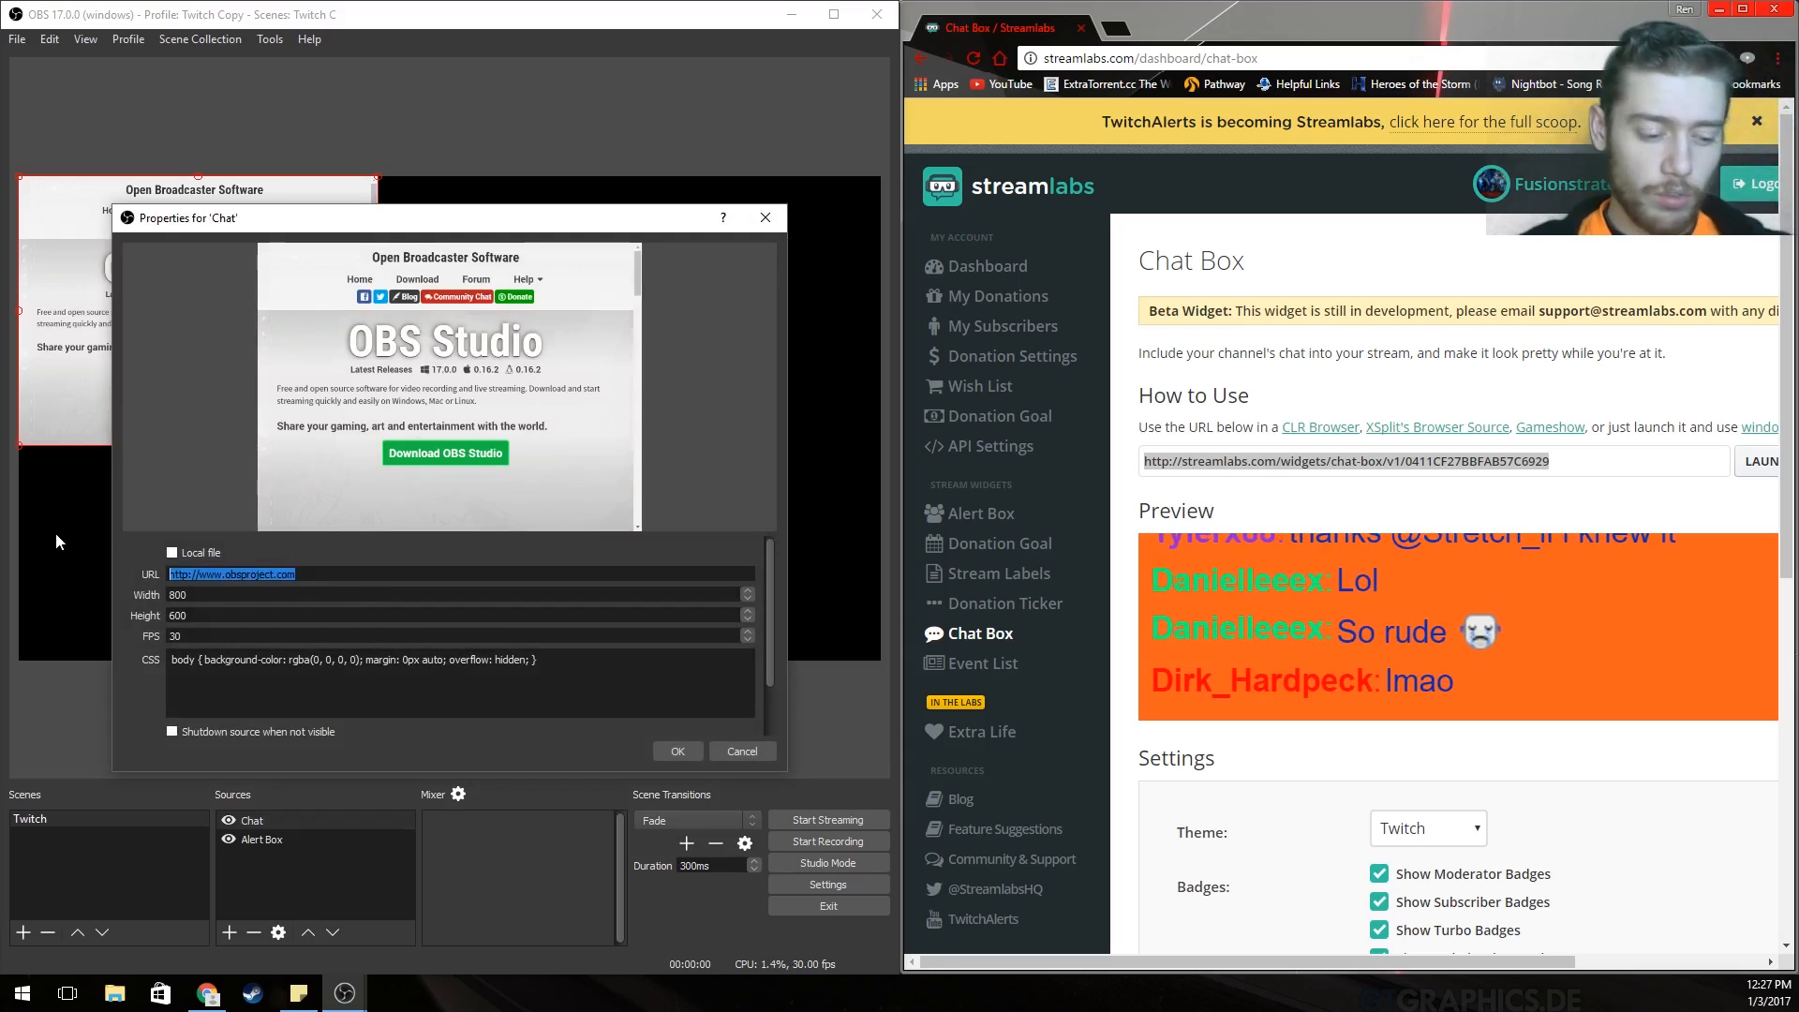
text(http://streamlabs.com/widgets/chat-box/v1/0411CF27BBFAB57C6929)
click(677, 751)
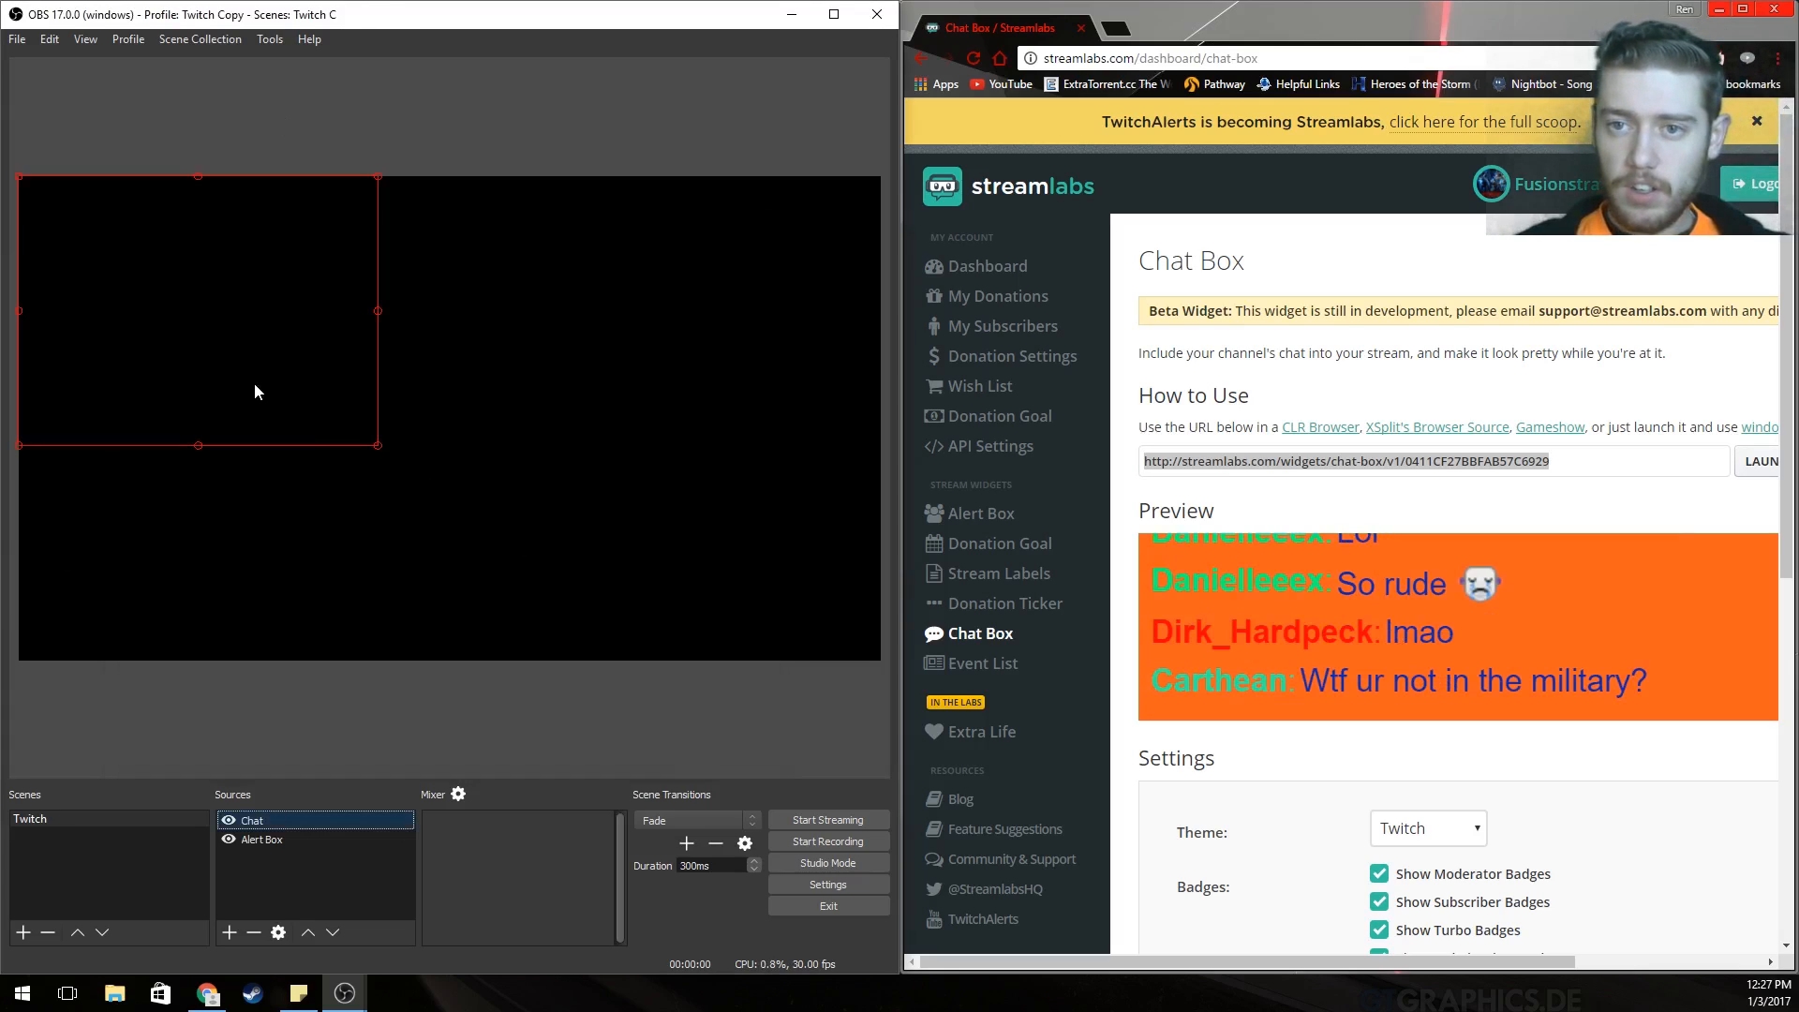
drag(177, 271, 681, 489)
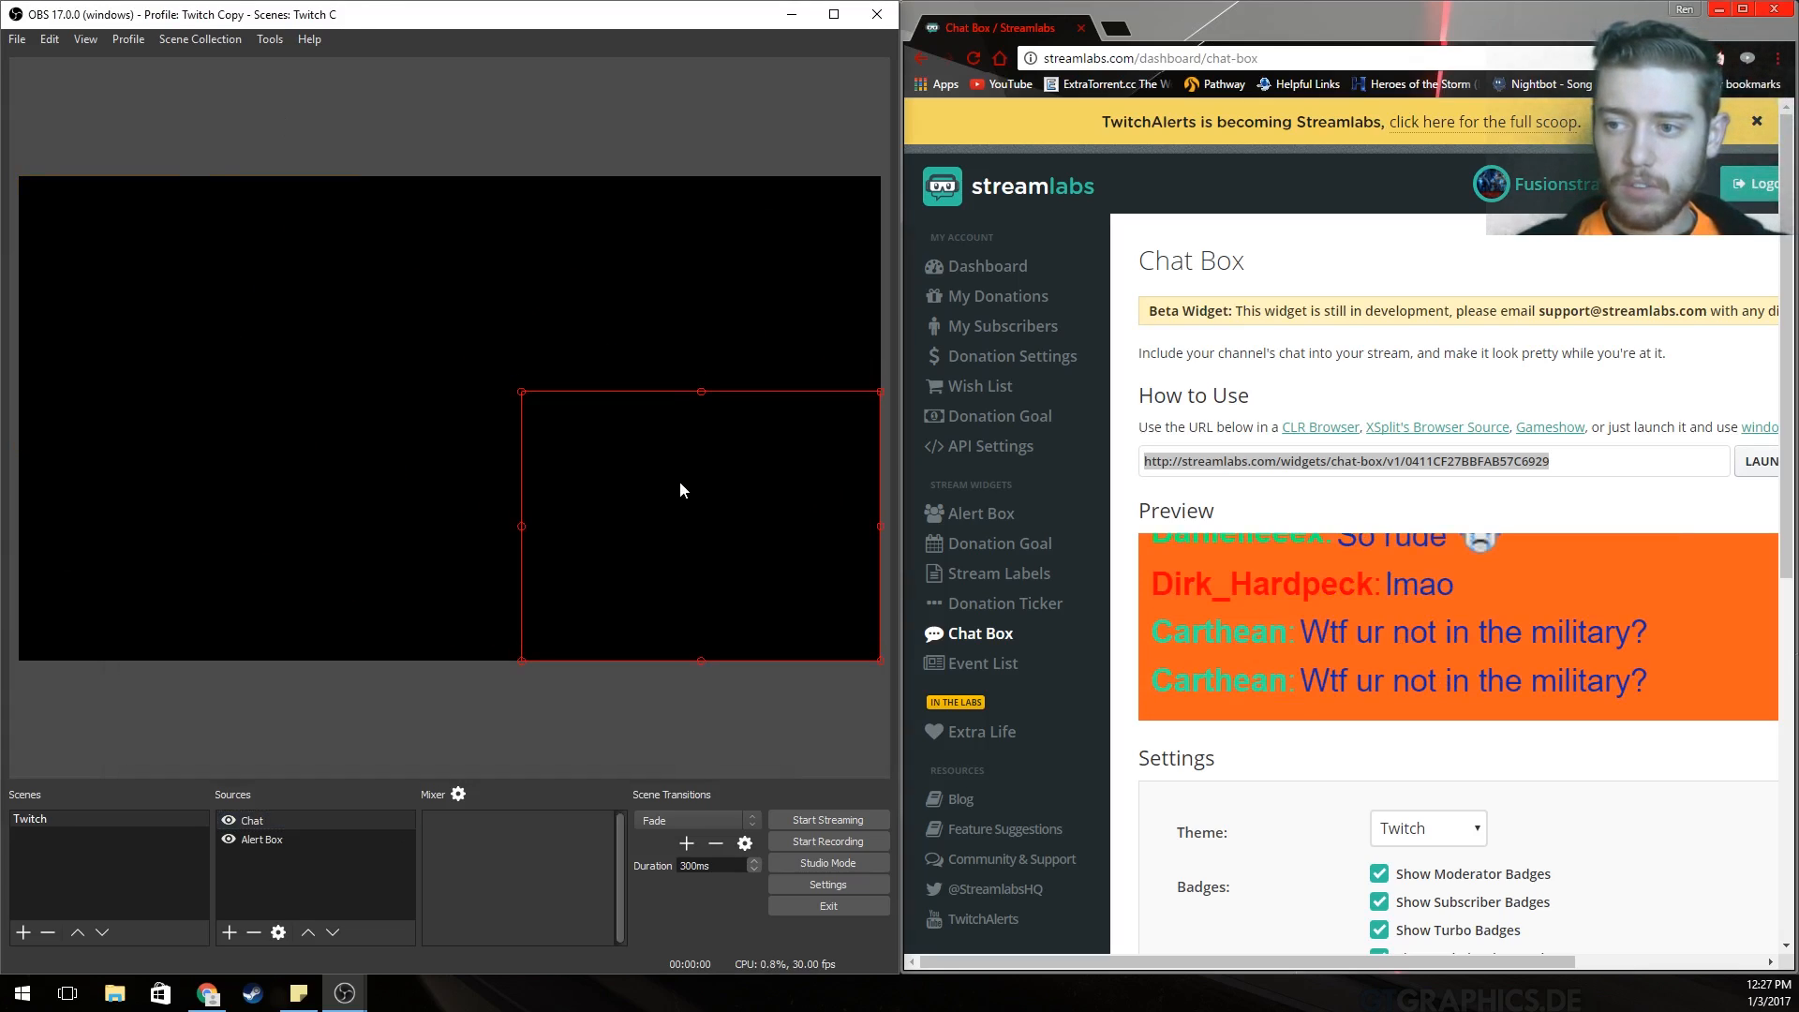
click(1118, 29)
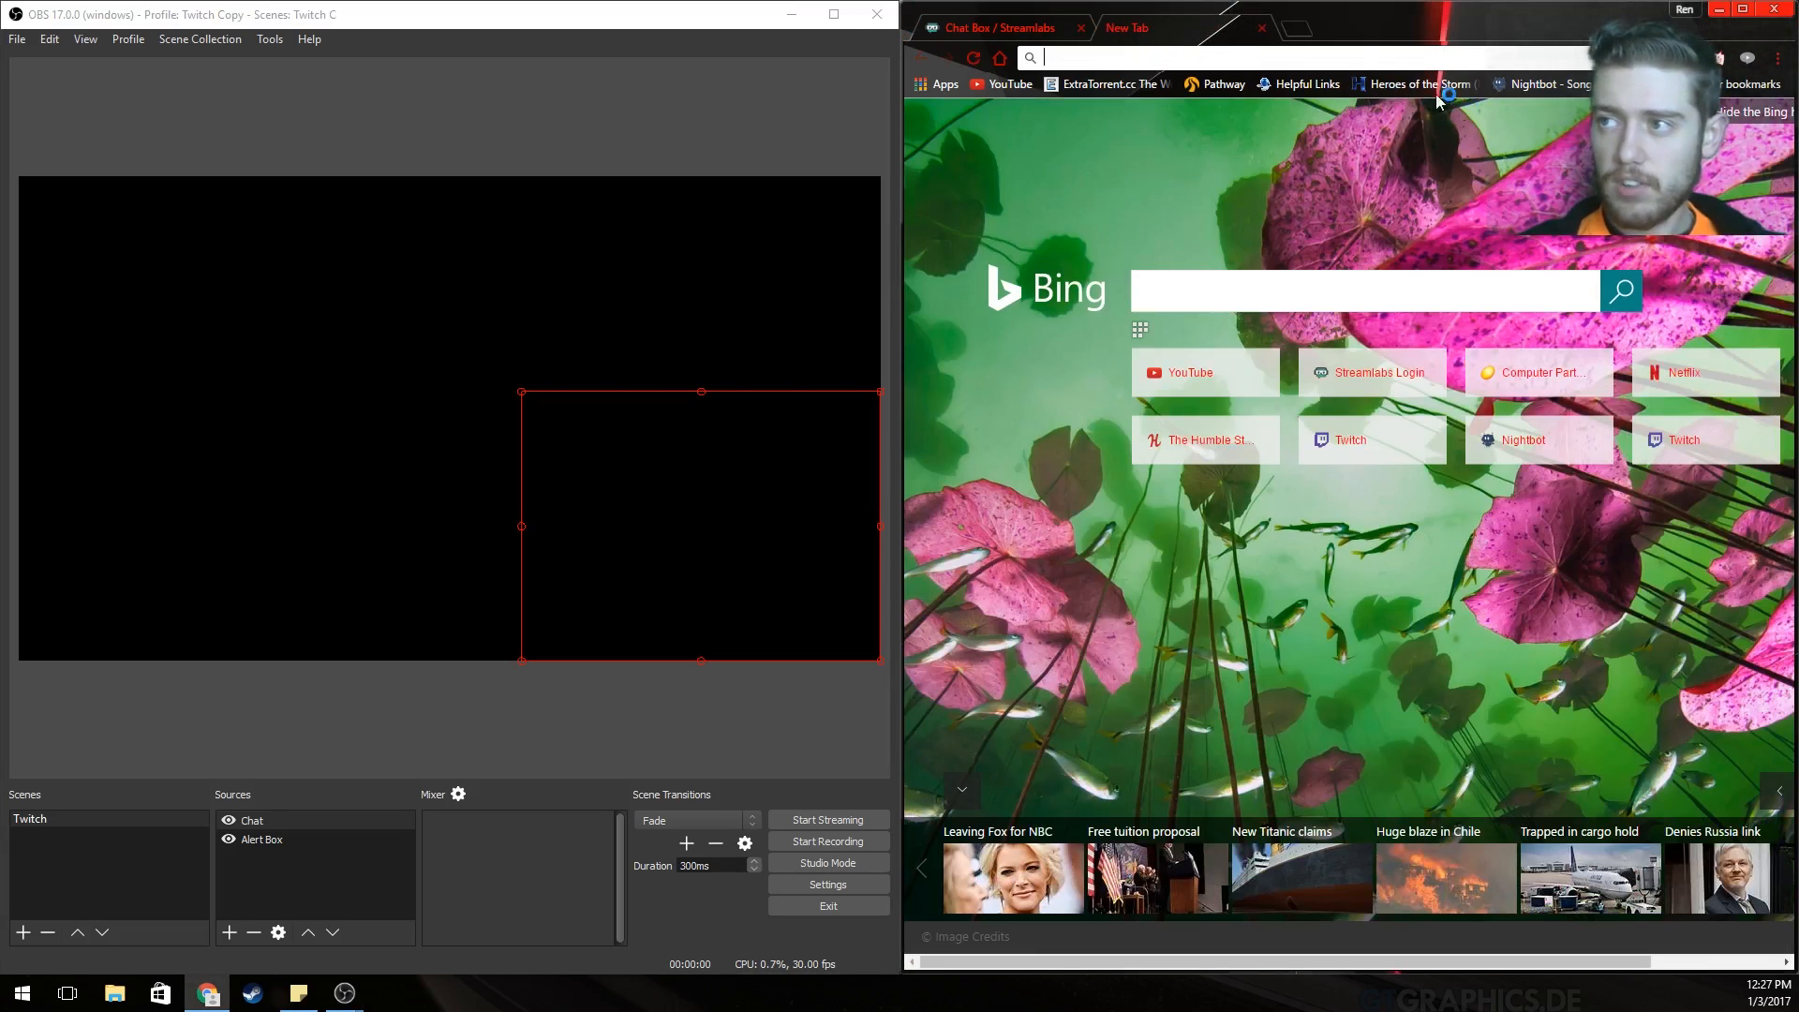
Go to twitch.tv and open your own channel page.
text(twitch.com)
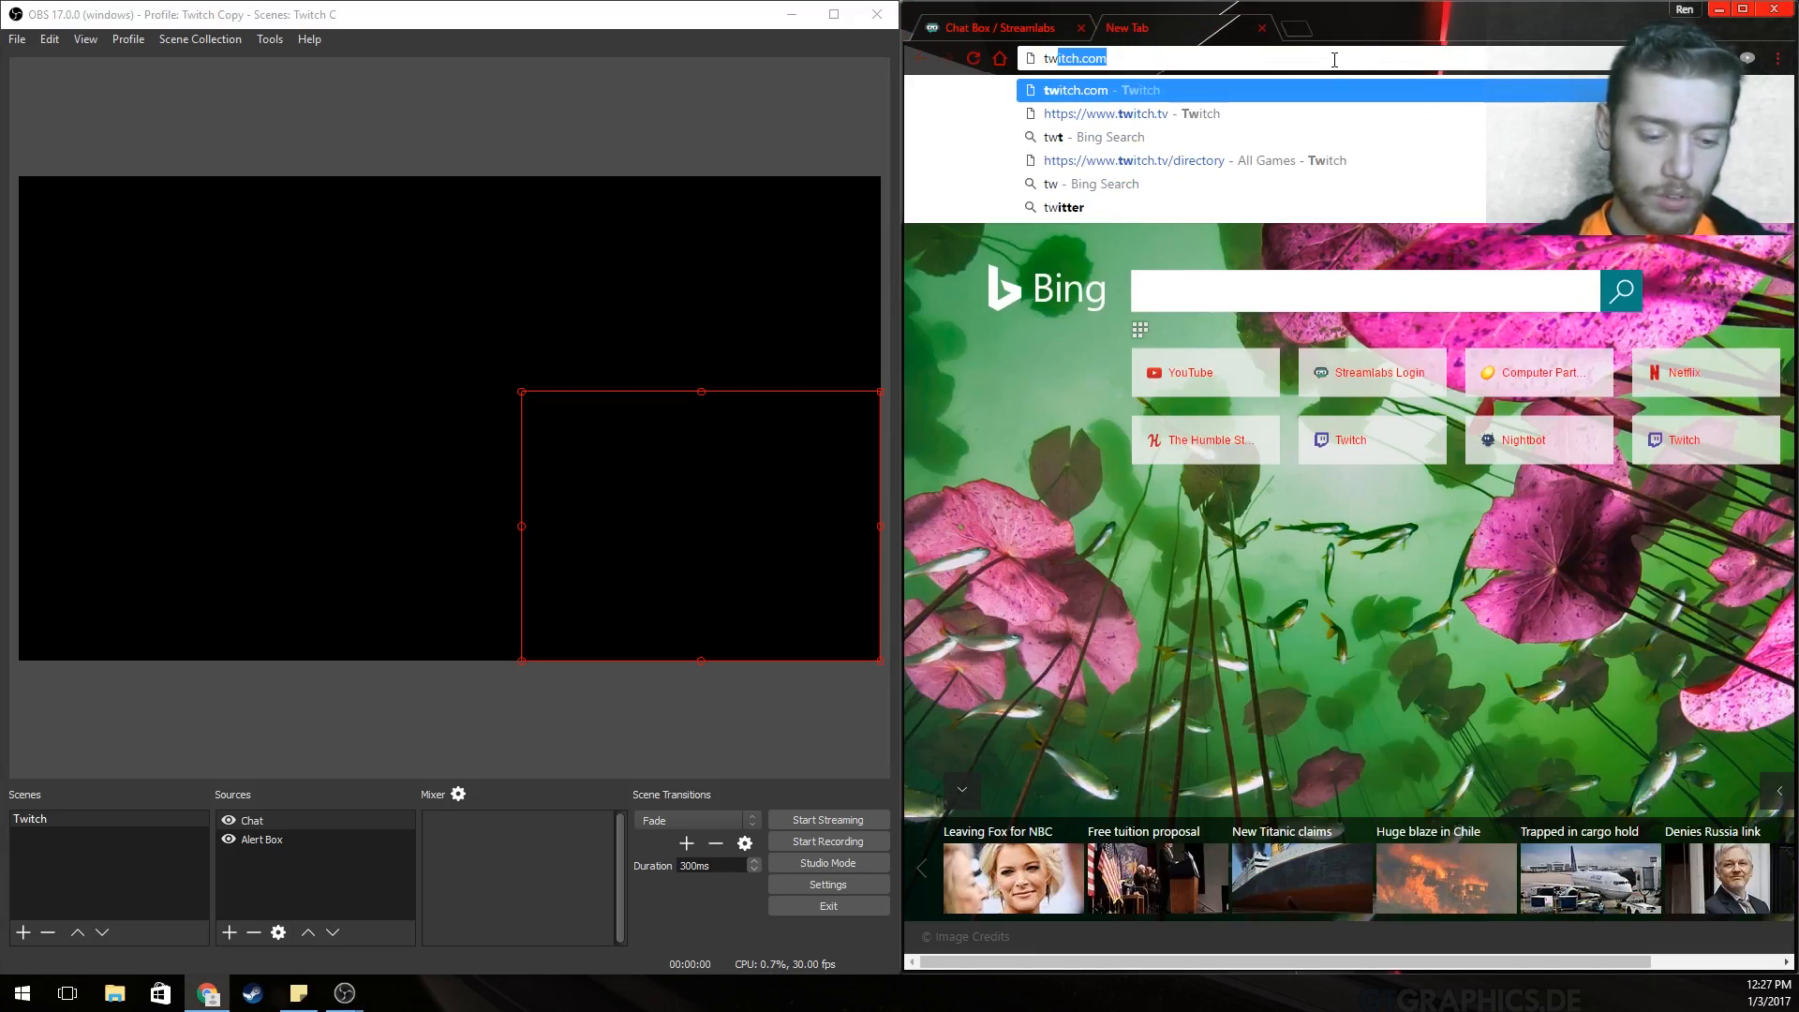
click(1284, 108)
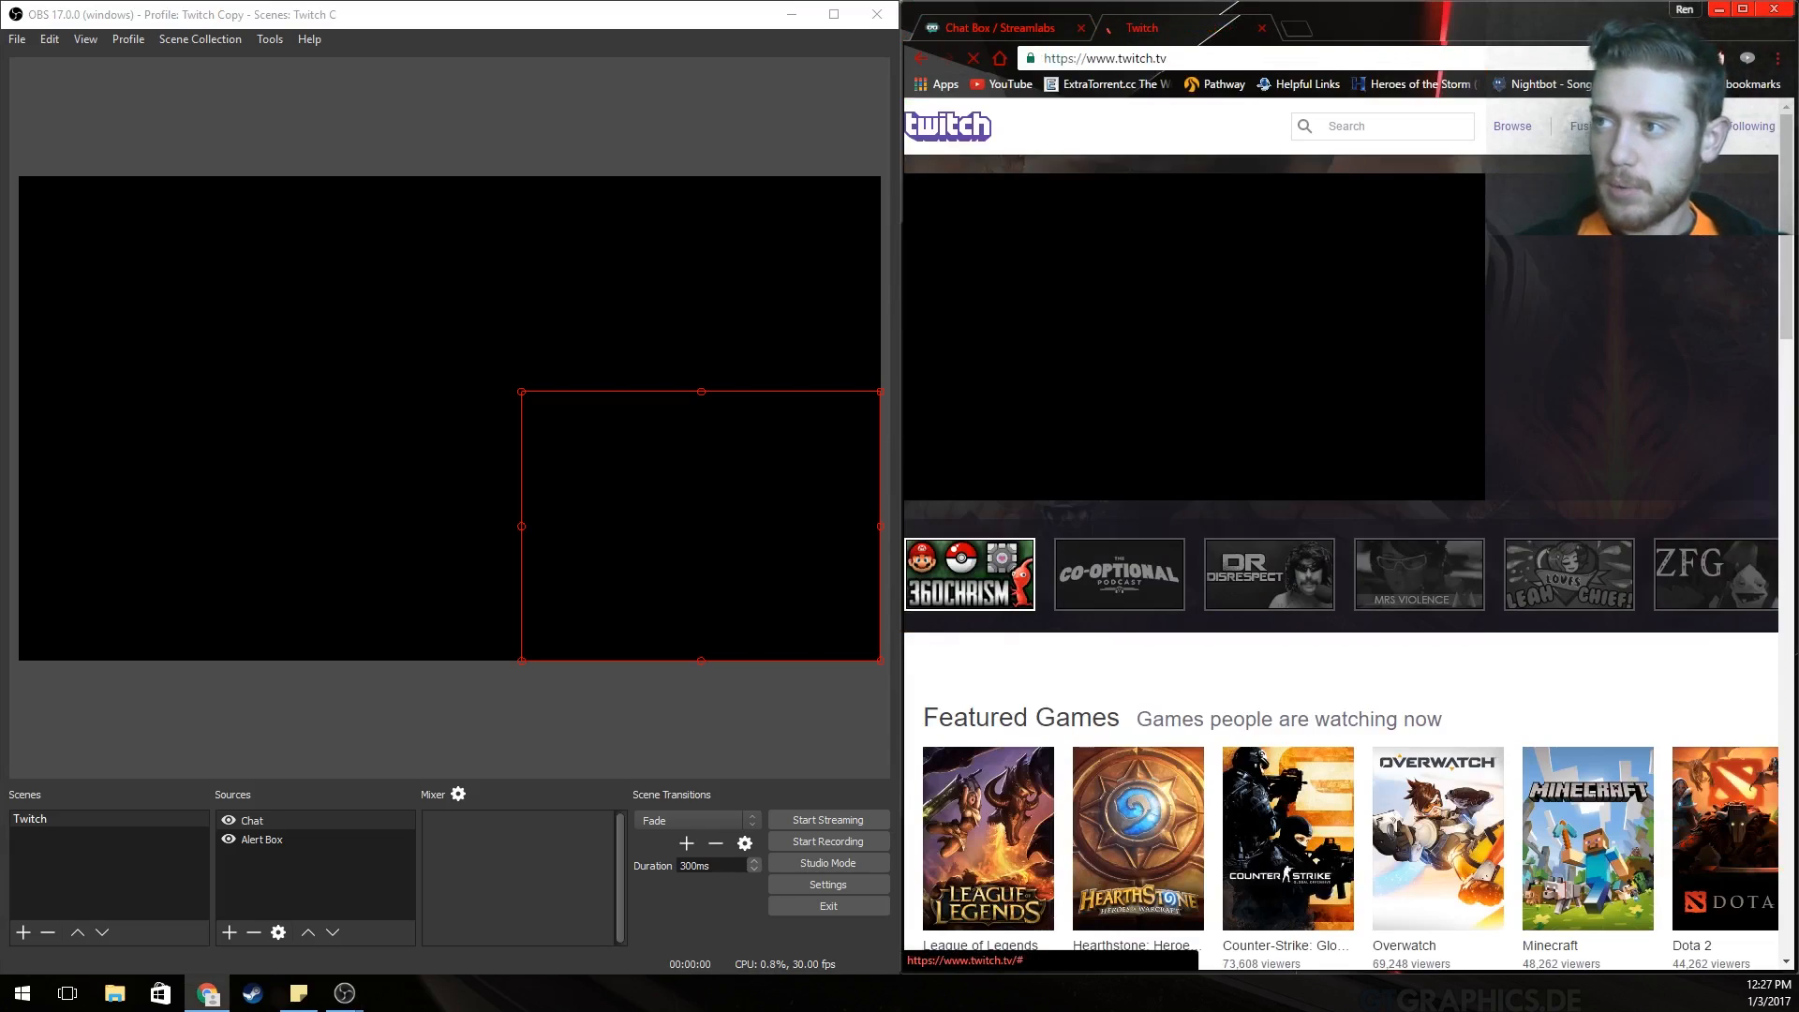
click(1628, 126)
click(1599, 167)
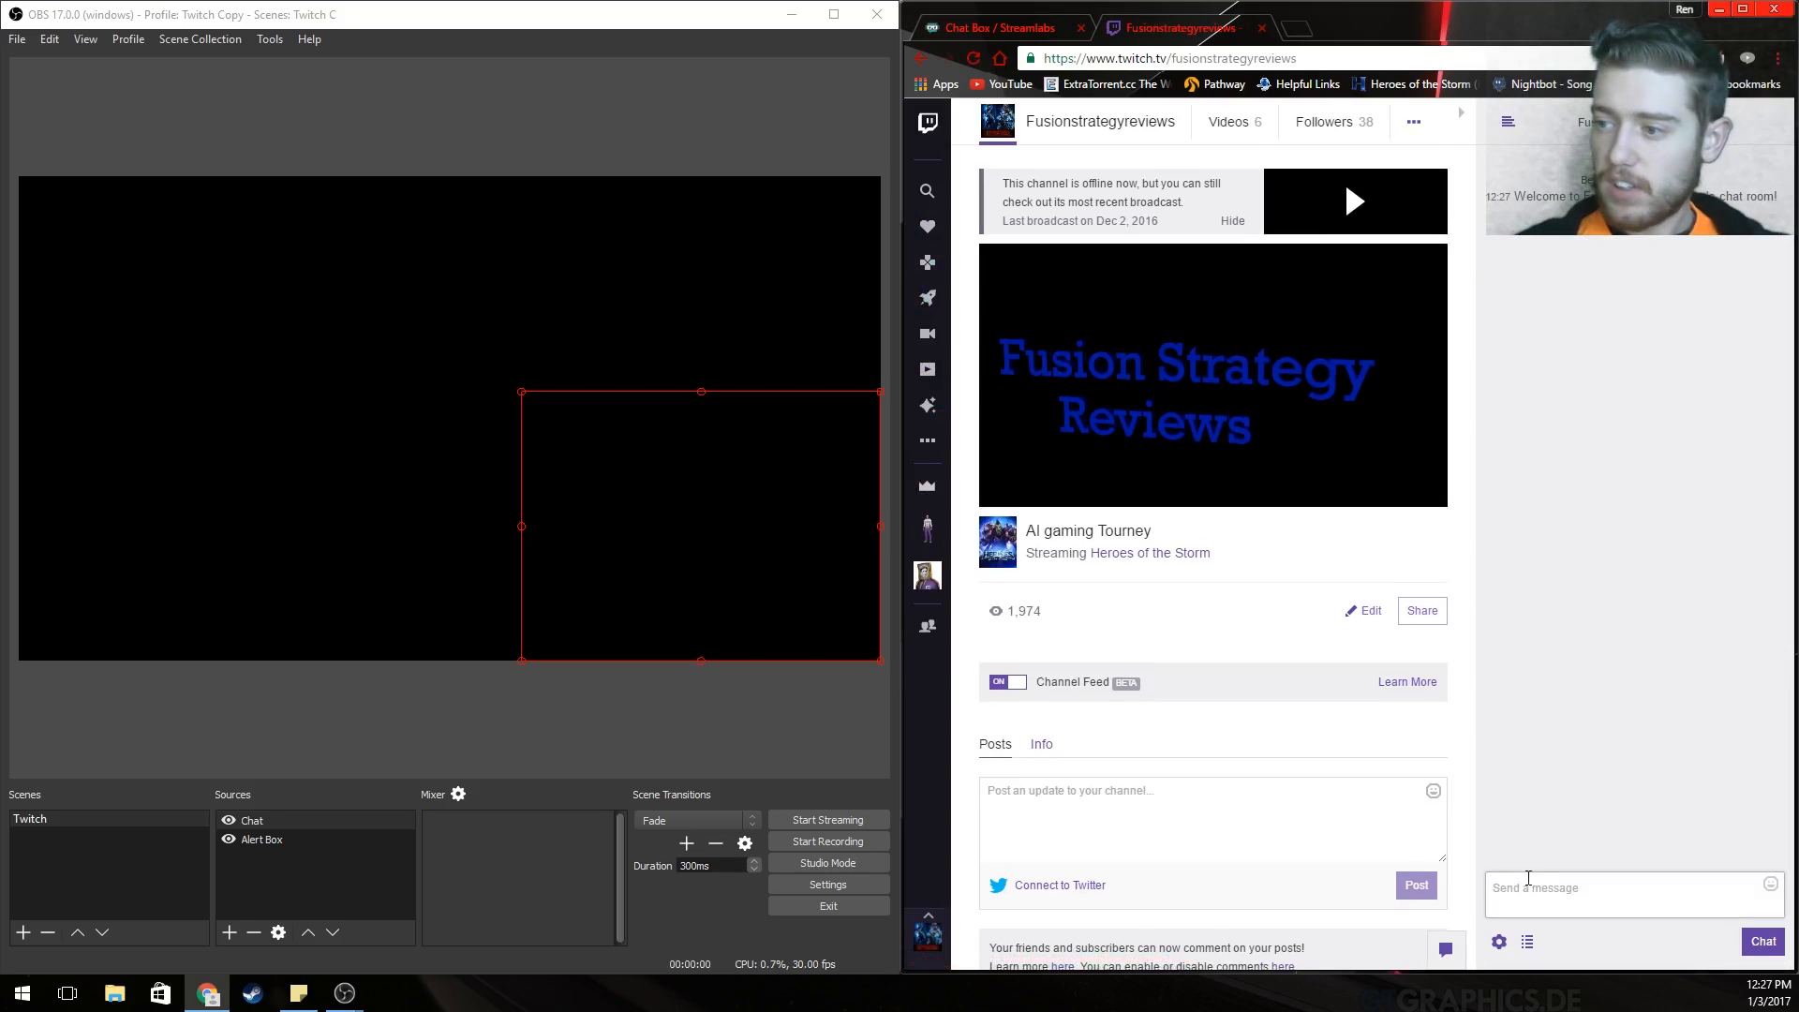
Send the message "hey" in the channel chat.
click(1550, 897)
text(hr)
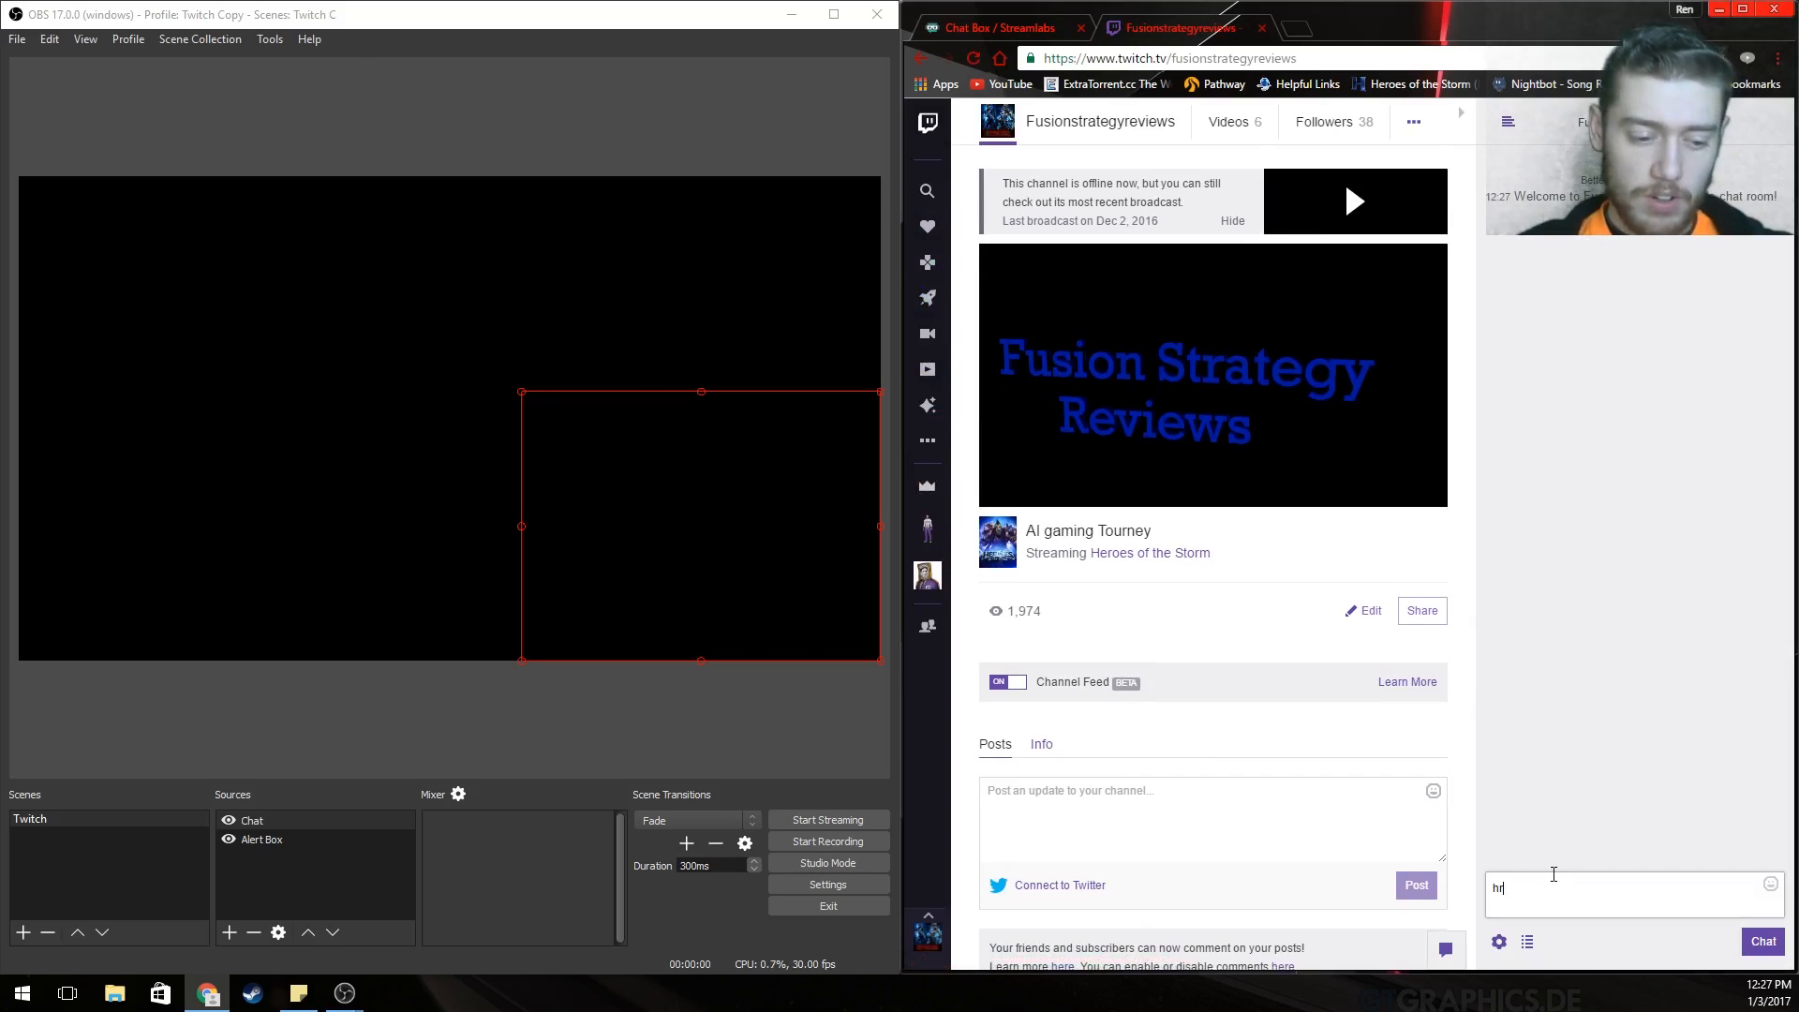
key(BackSpace)
text(ey)
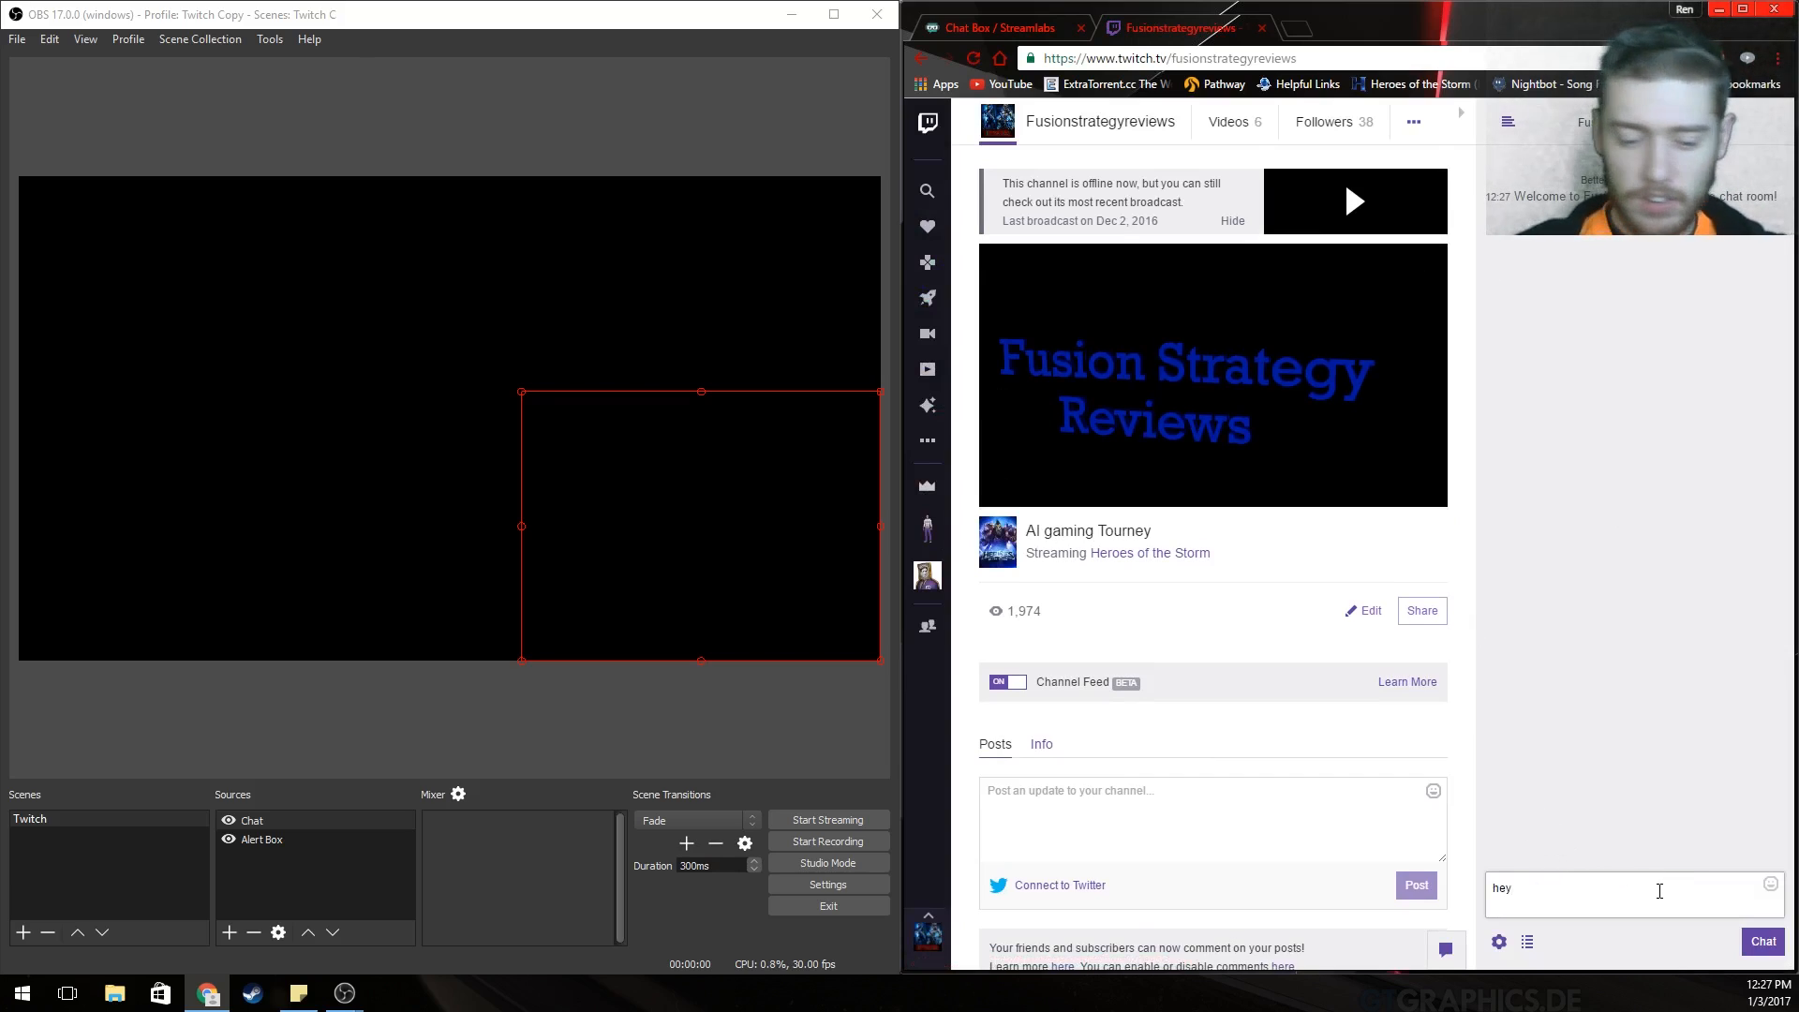
key(Return)
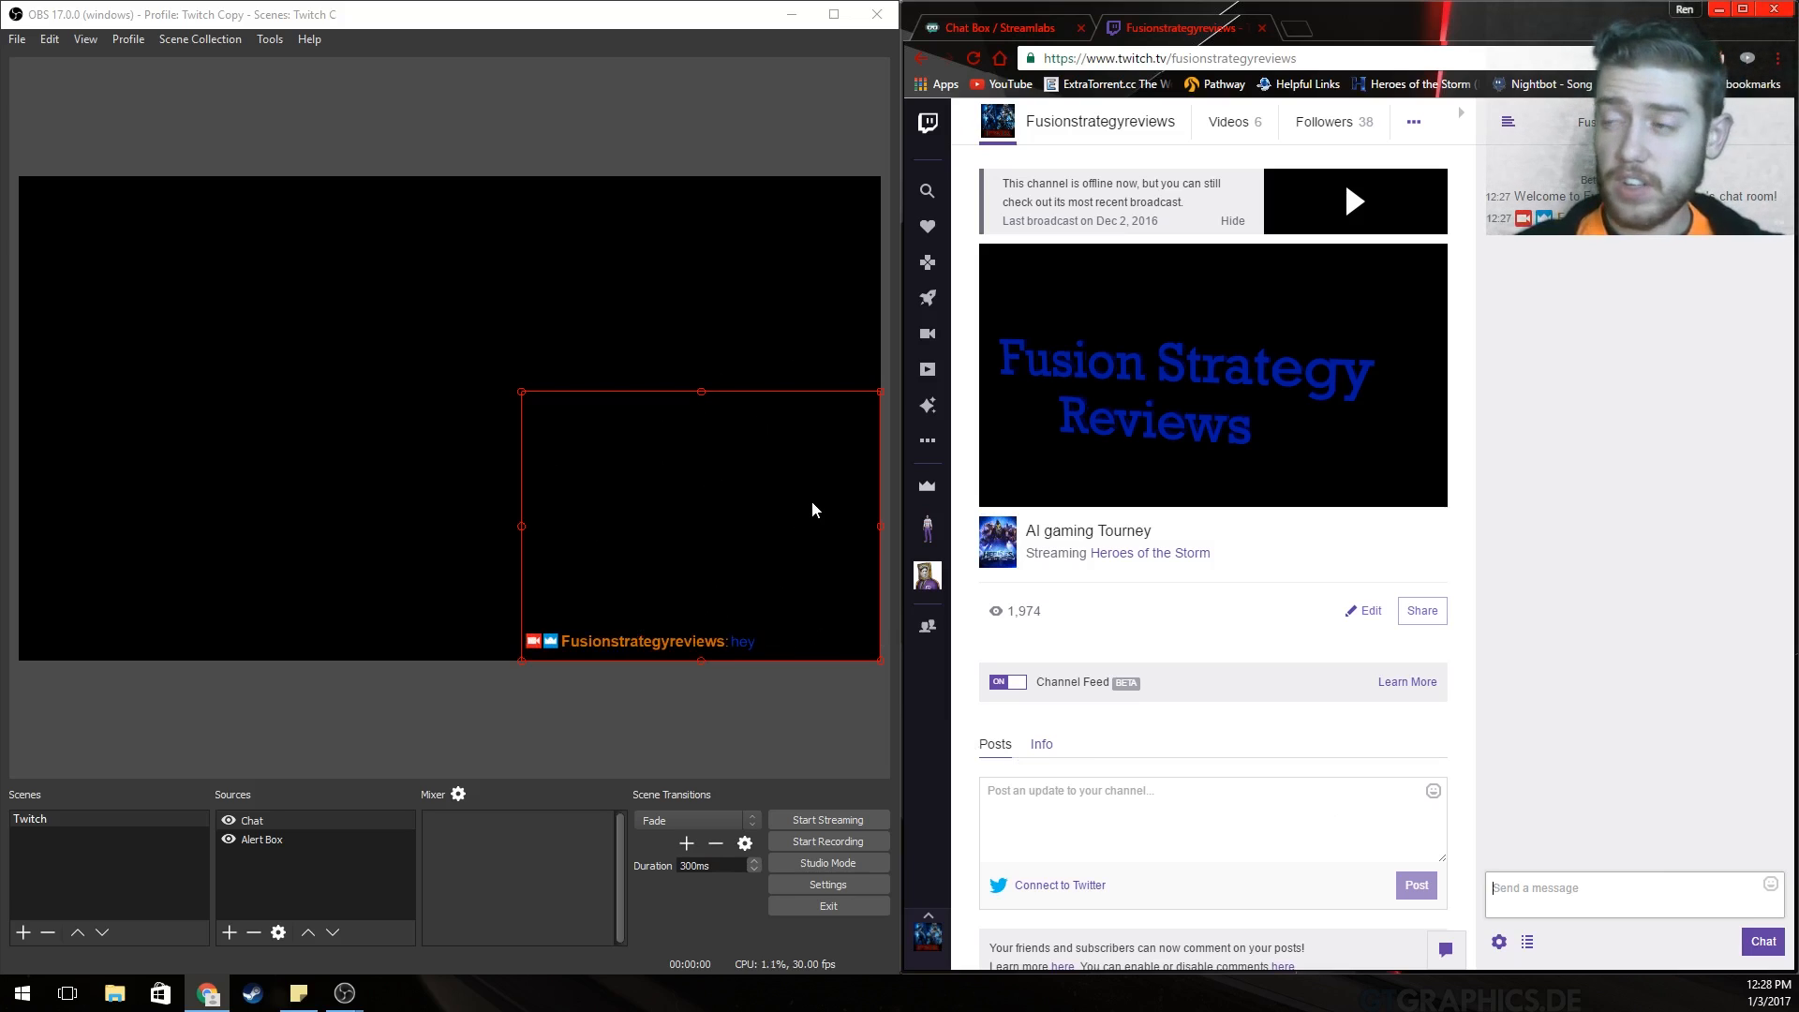
Close the Twitch channel tab and switch to the Streamlabs Event List widget page.
click(1618, 380)
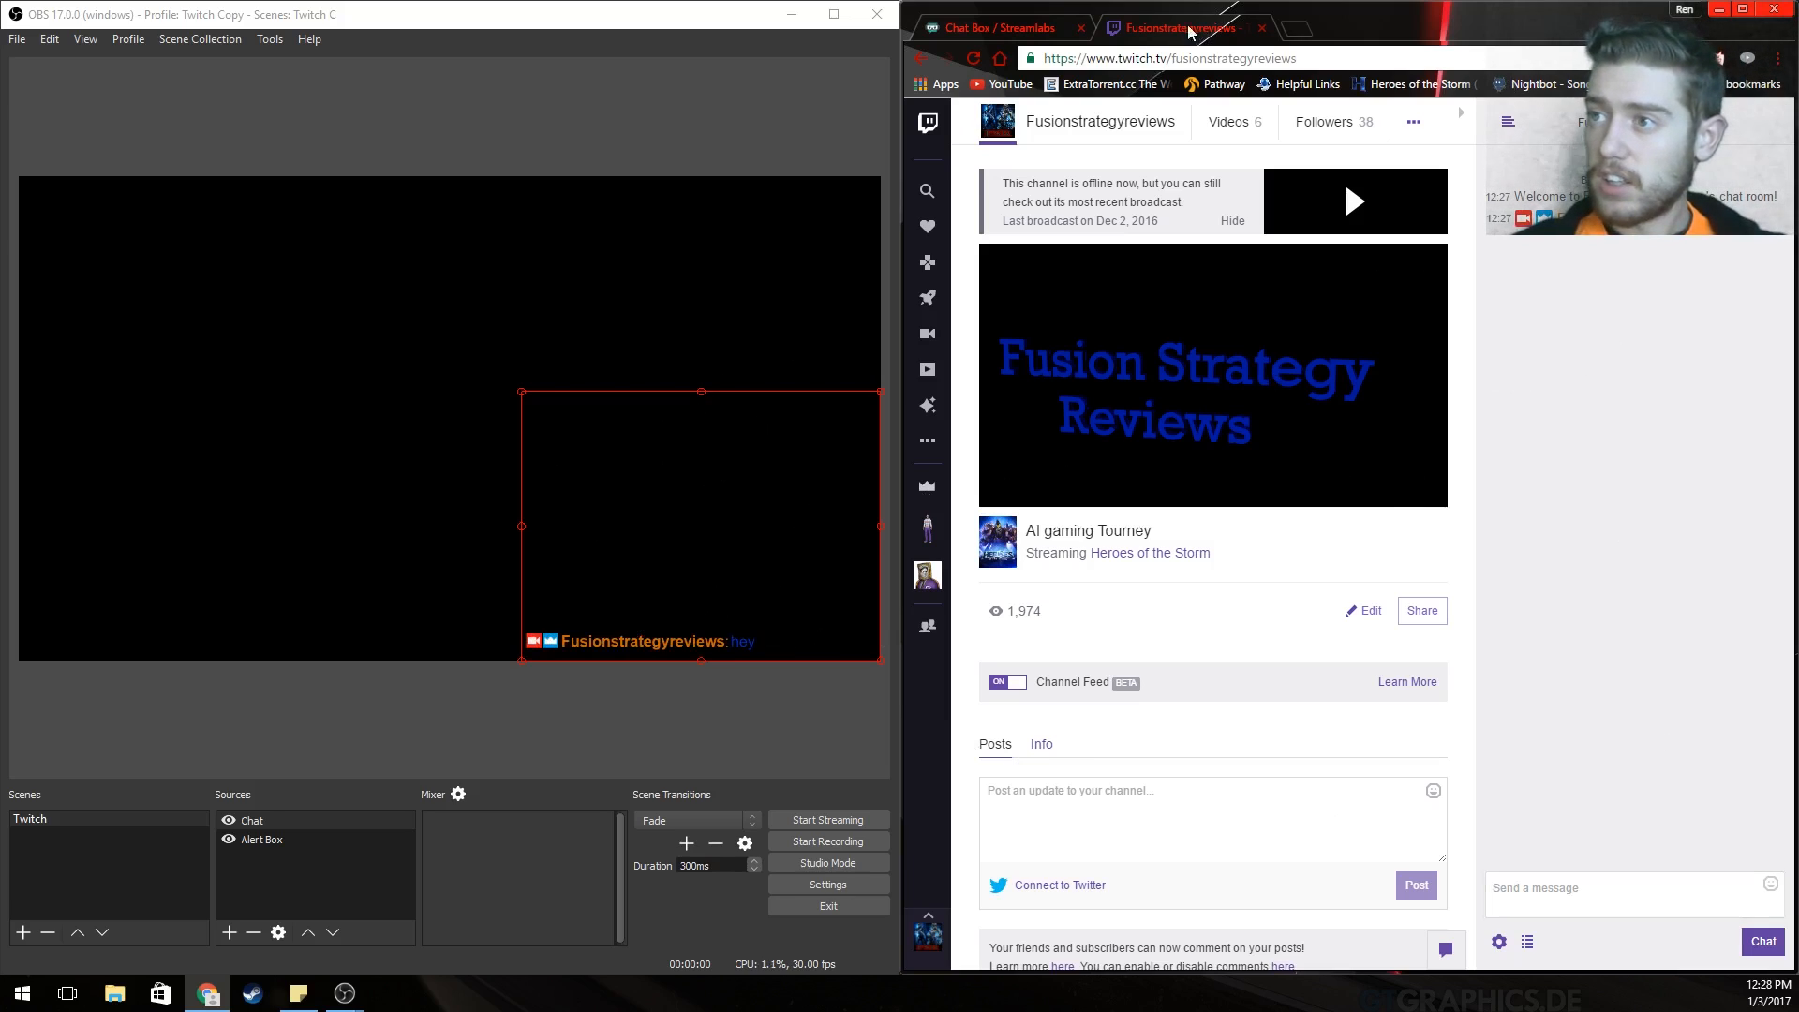
click(1261, 29)
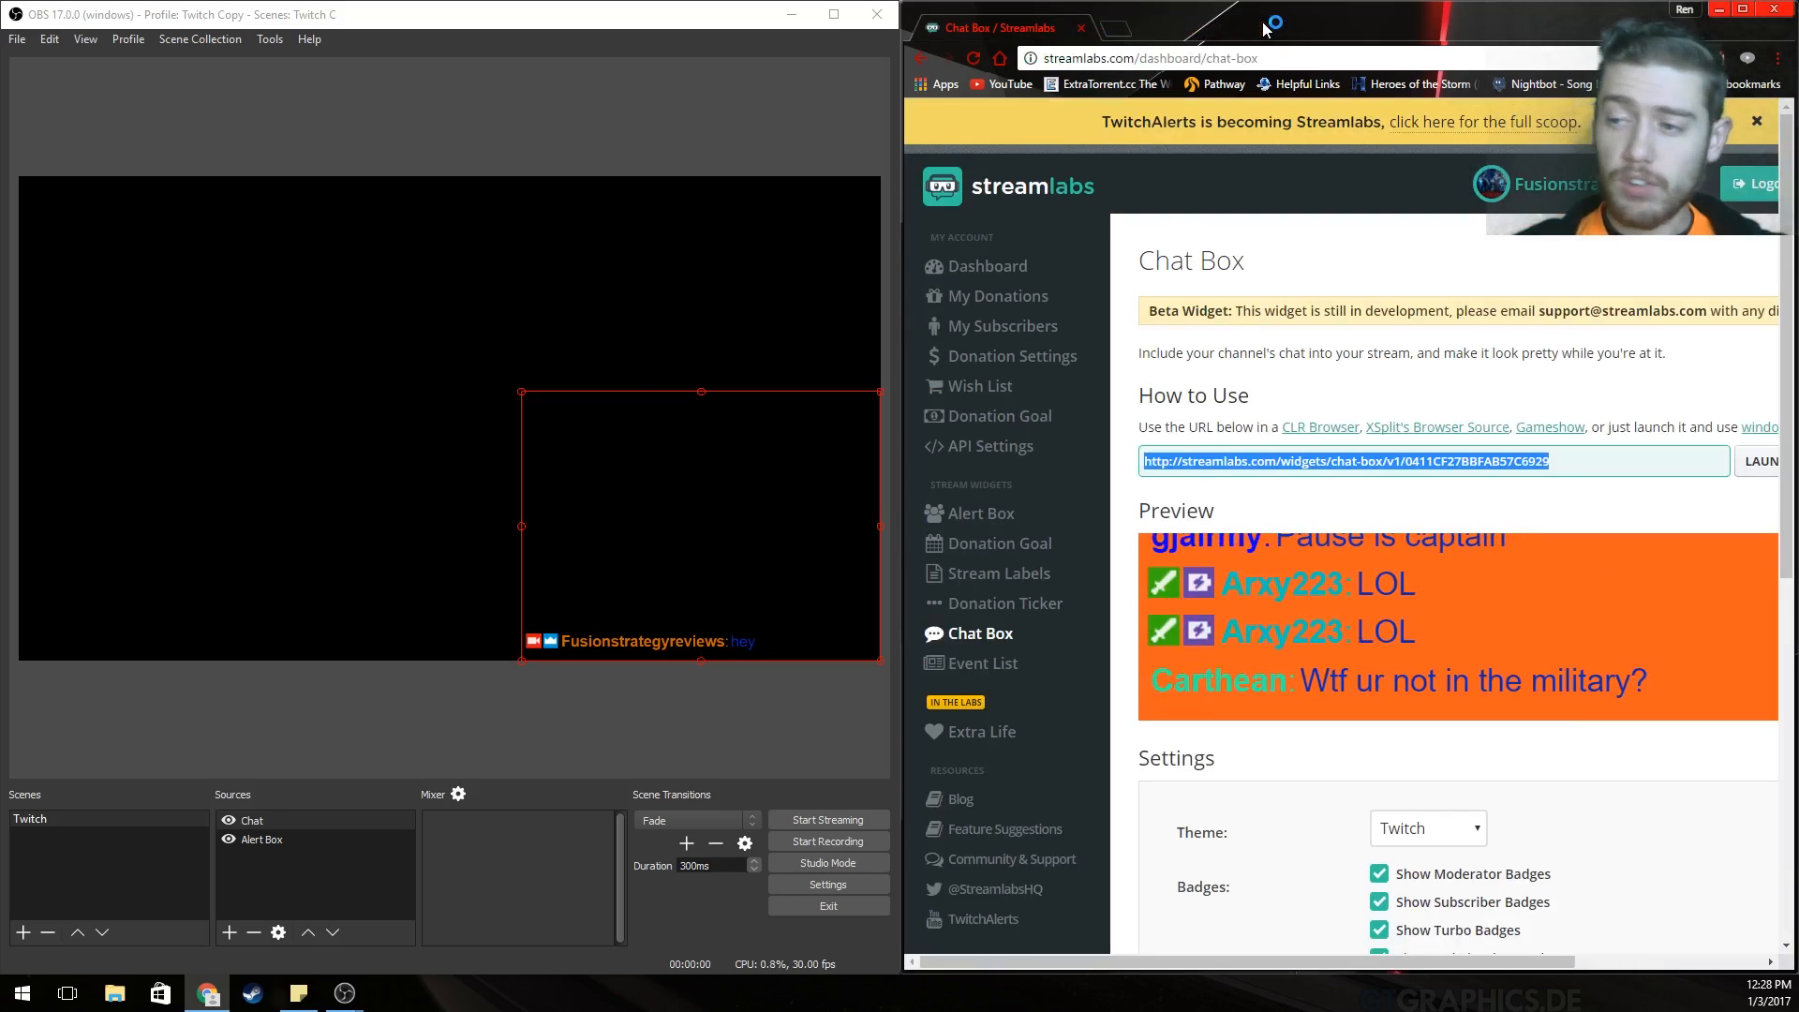
click(979, 663)
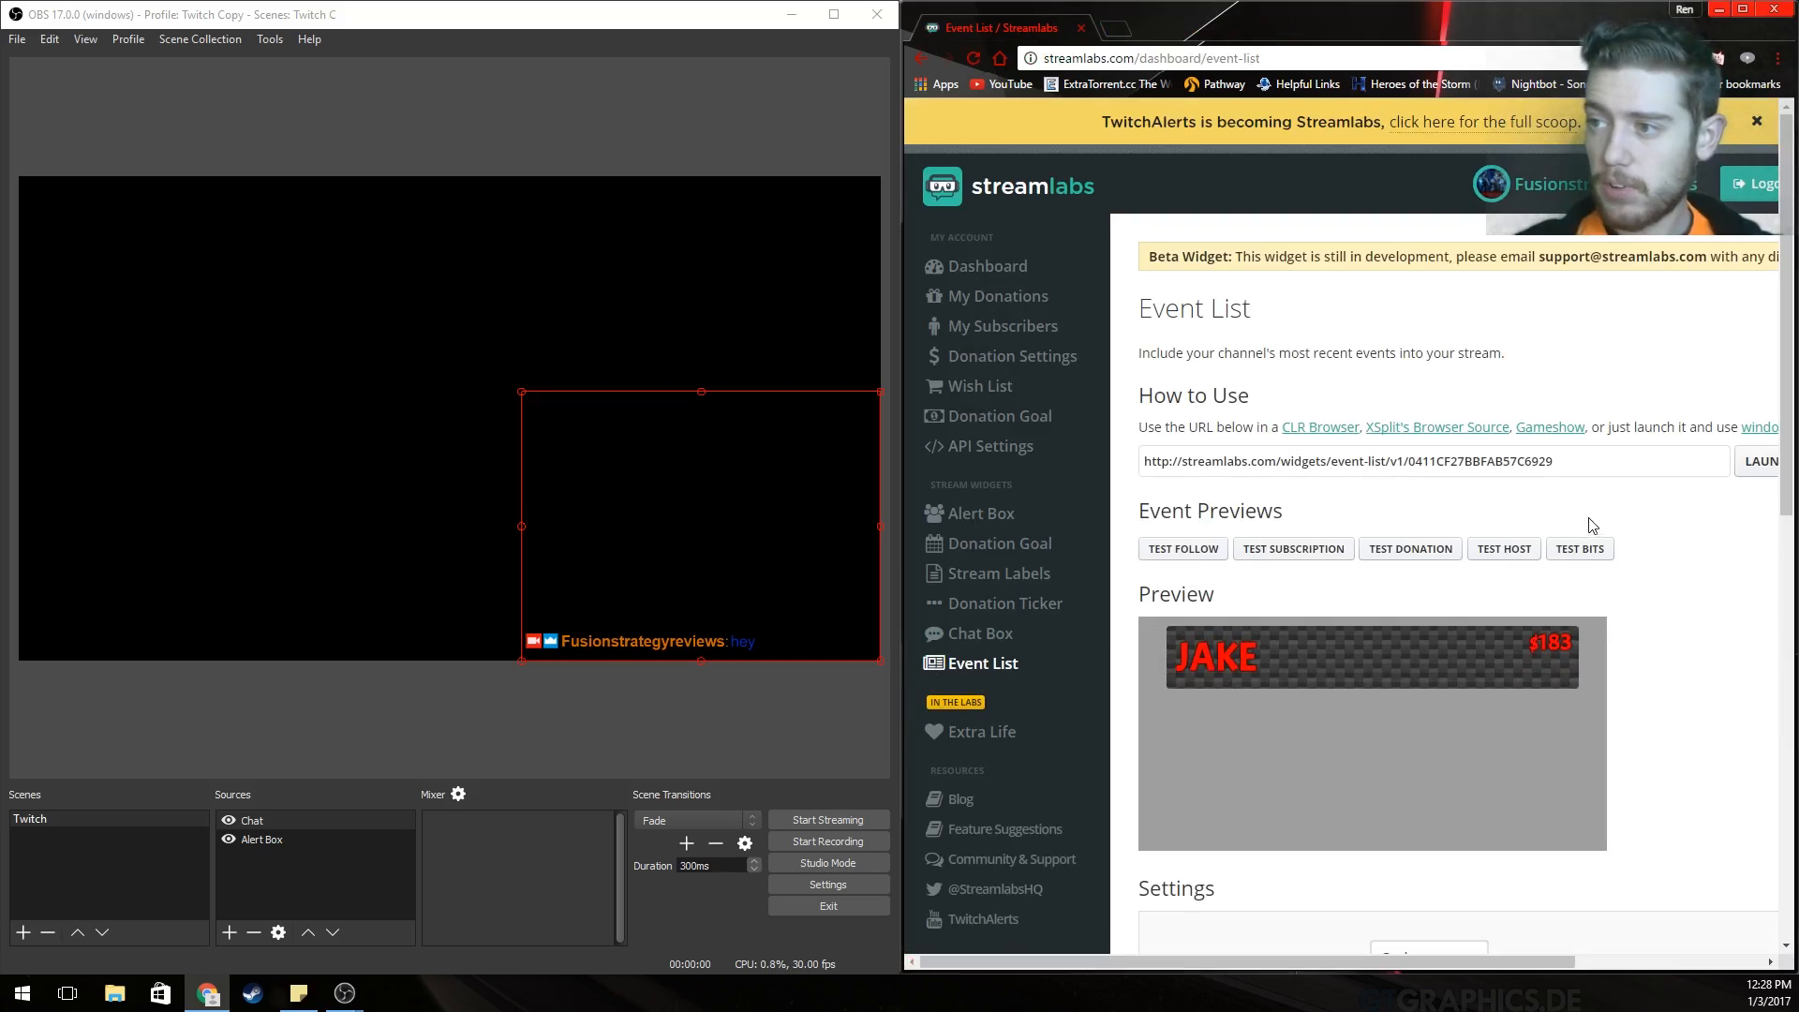
Keep the Carbon theme and set the Event List theme colour to #4a4a4a.
drag(1137, 958, 1220, 960)
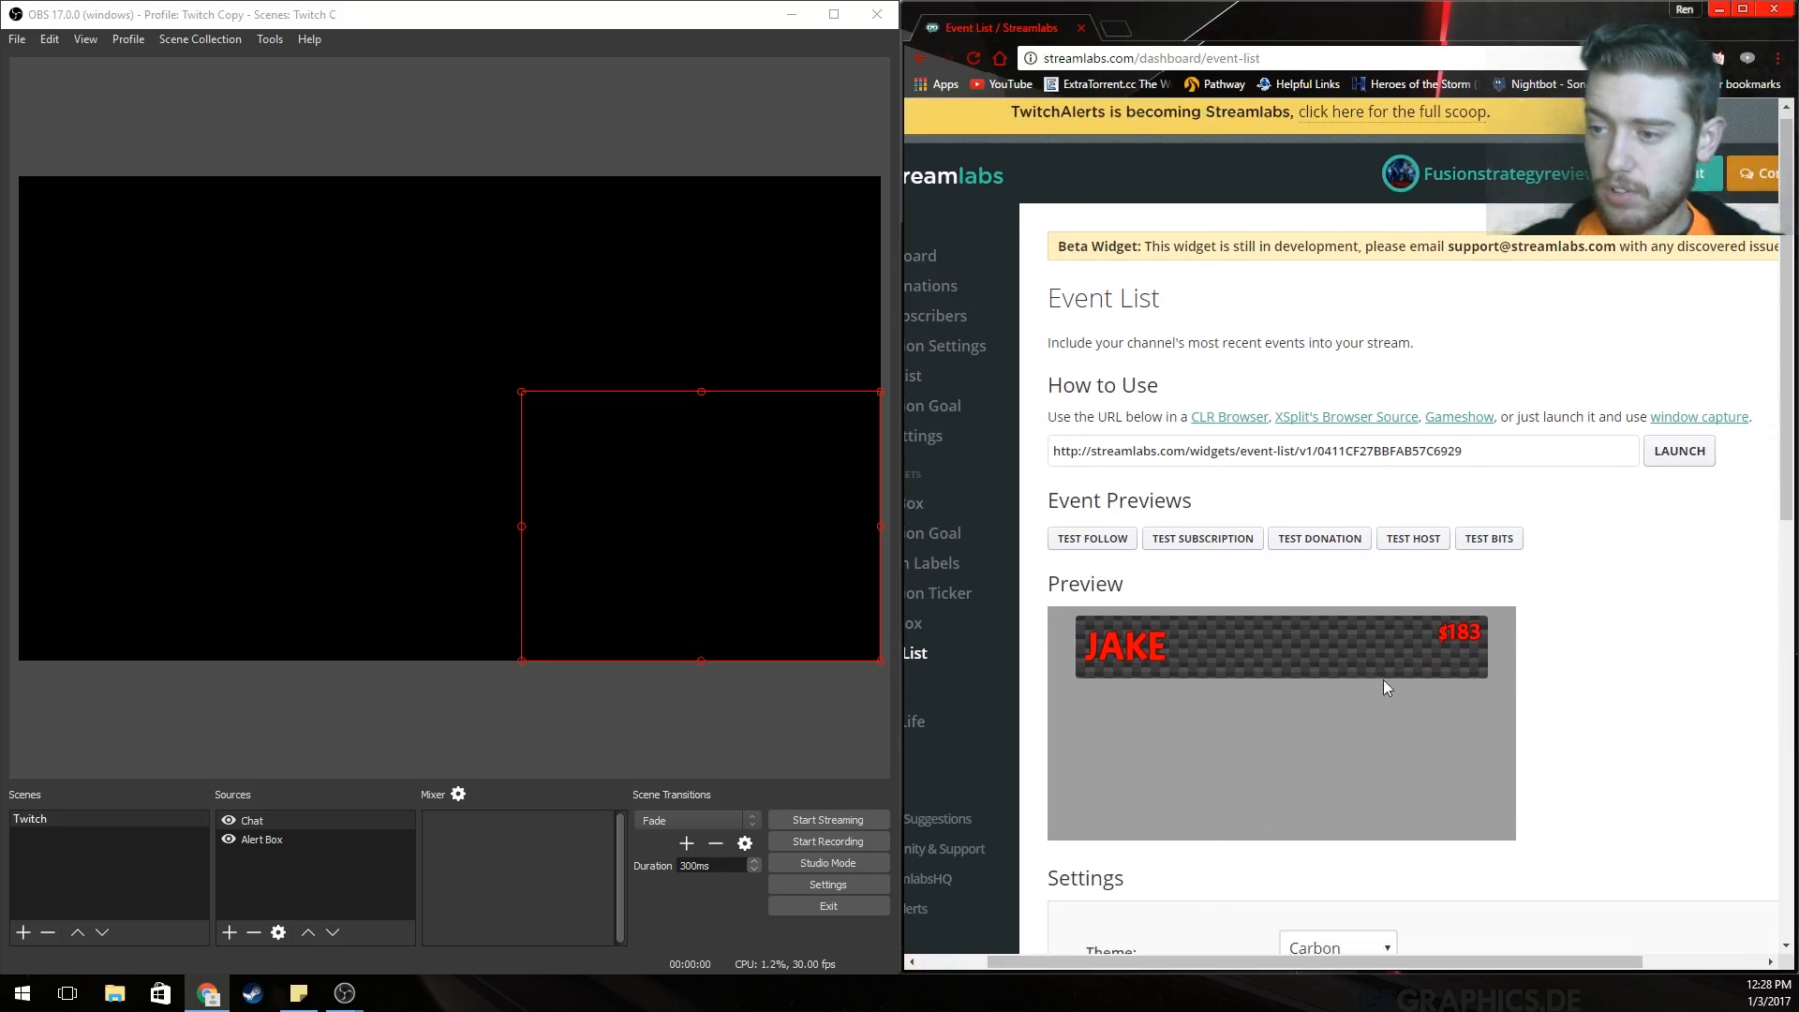
scroll(1384, 680, down, 7)
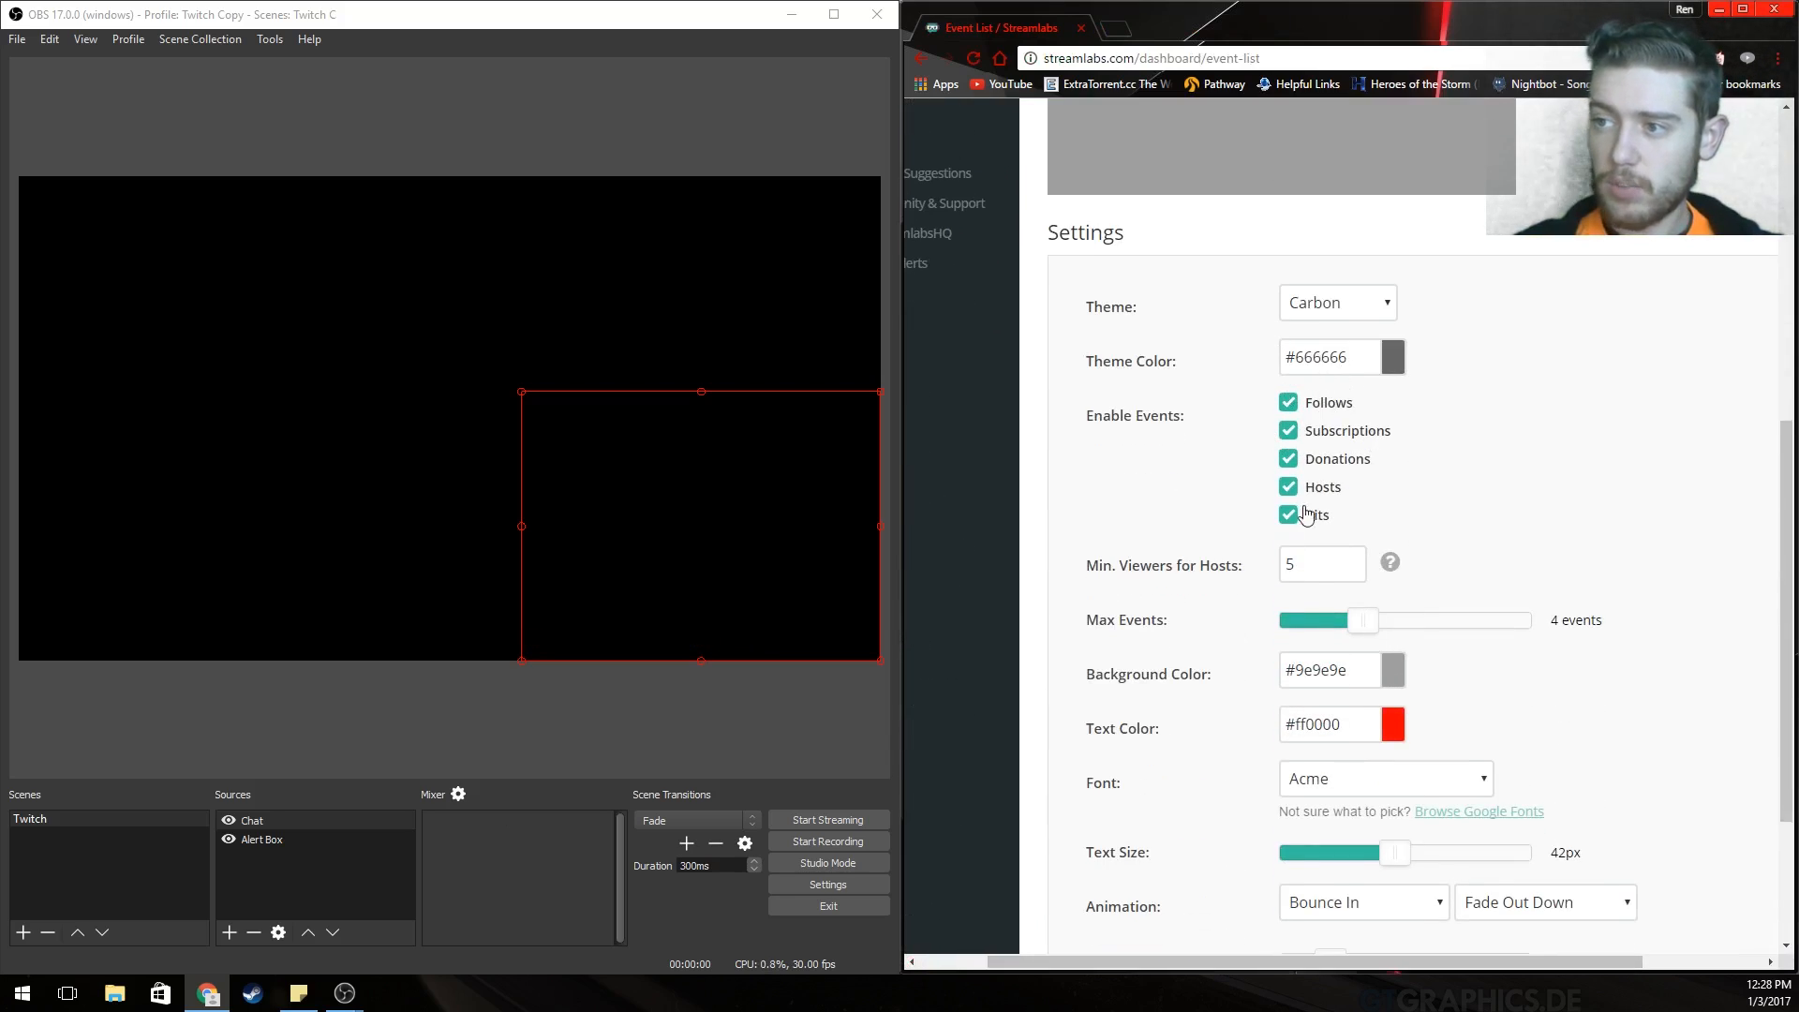
click(1327, 313)
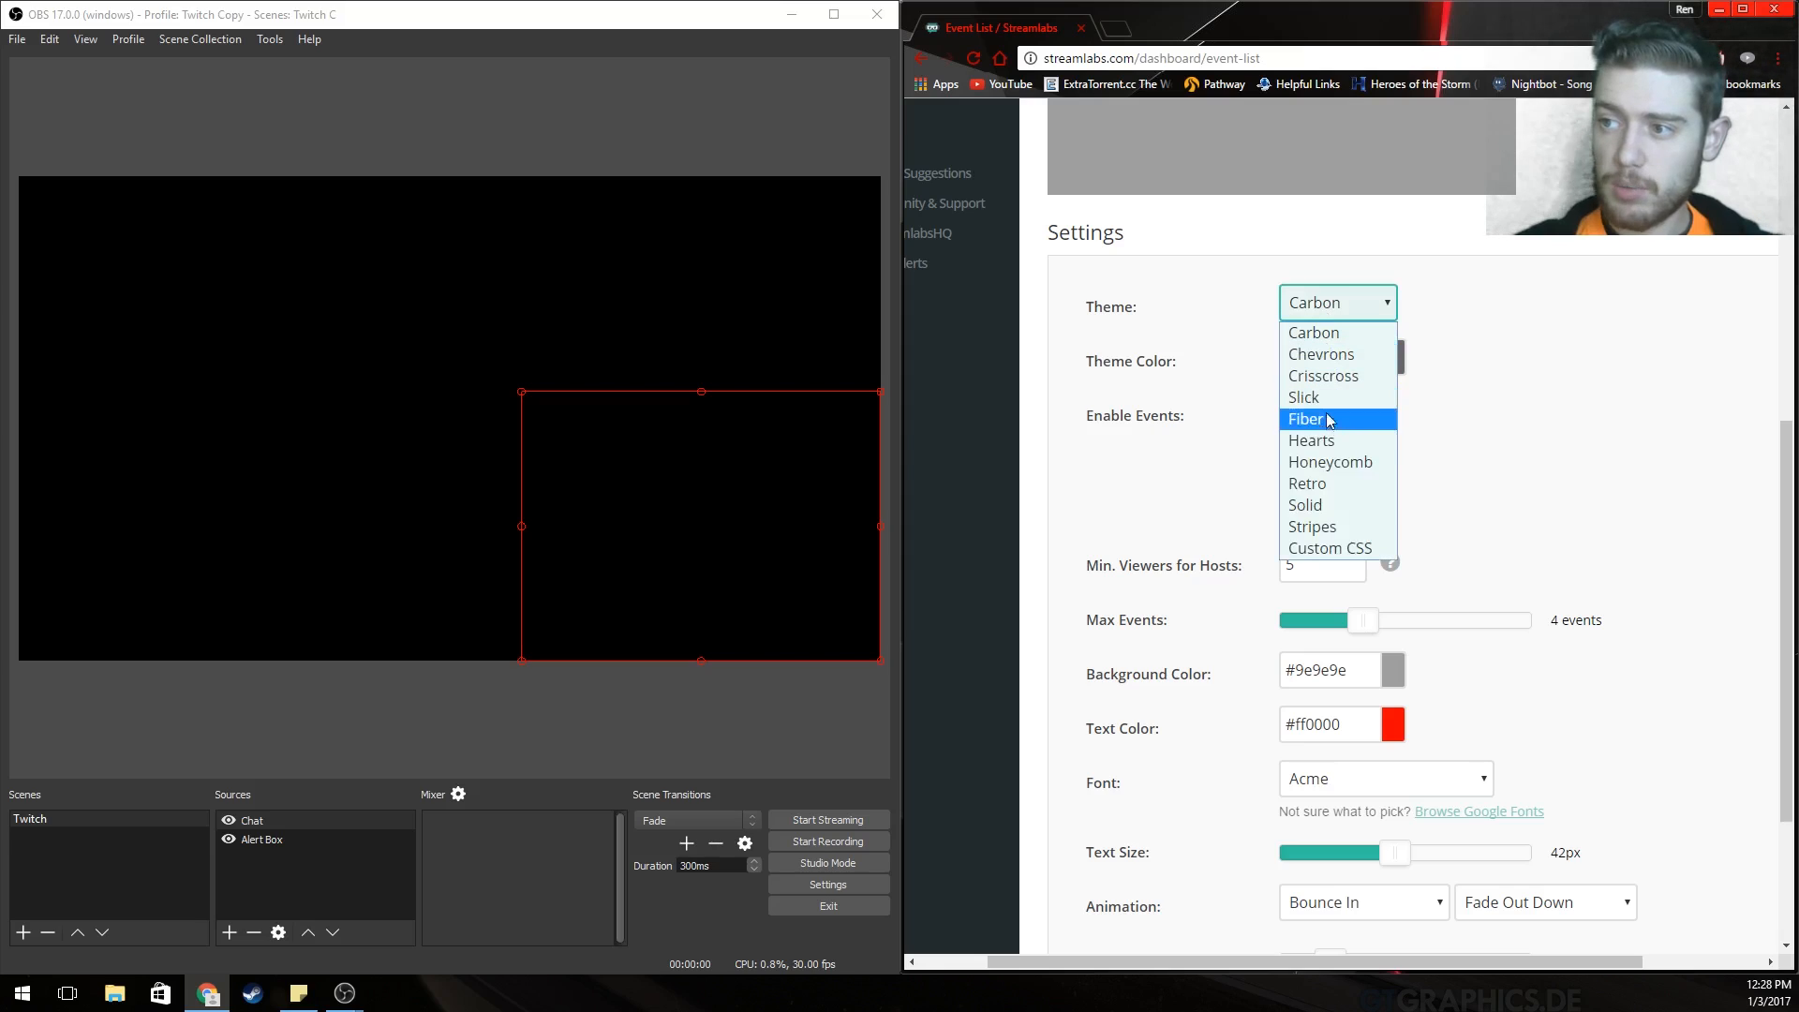
click(1624, 440)
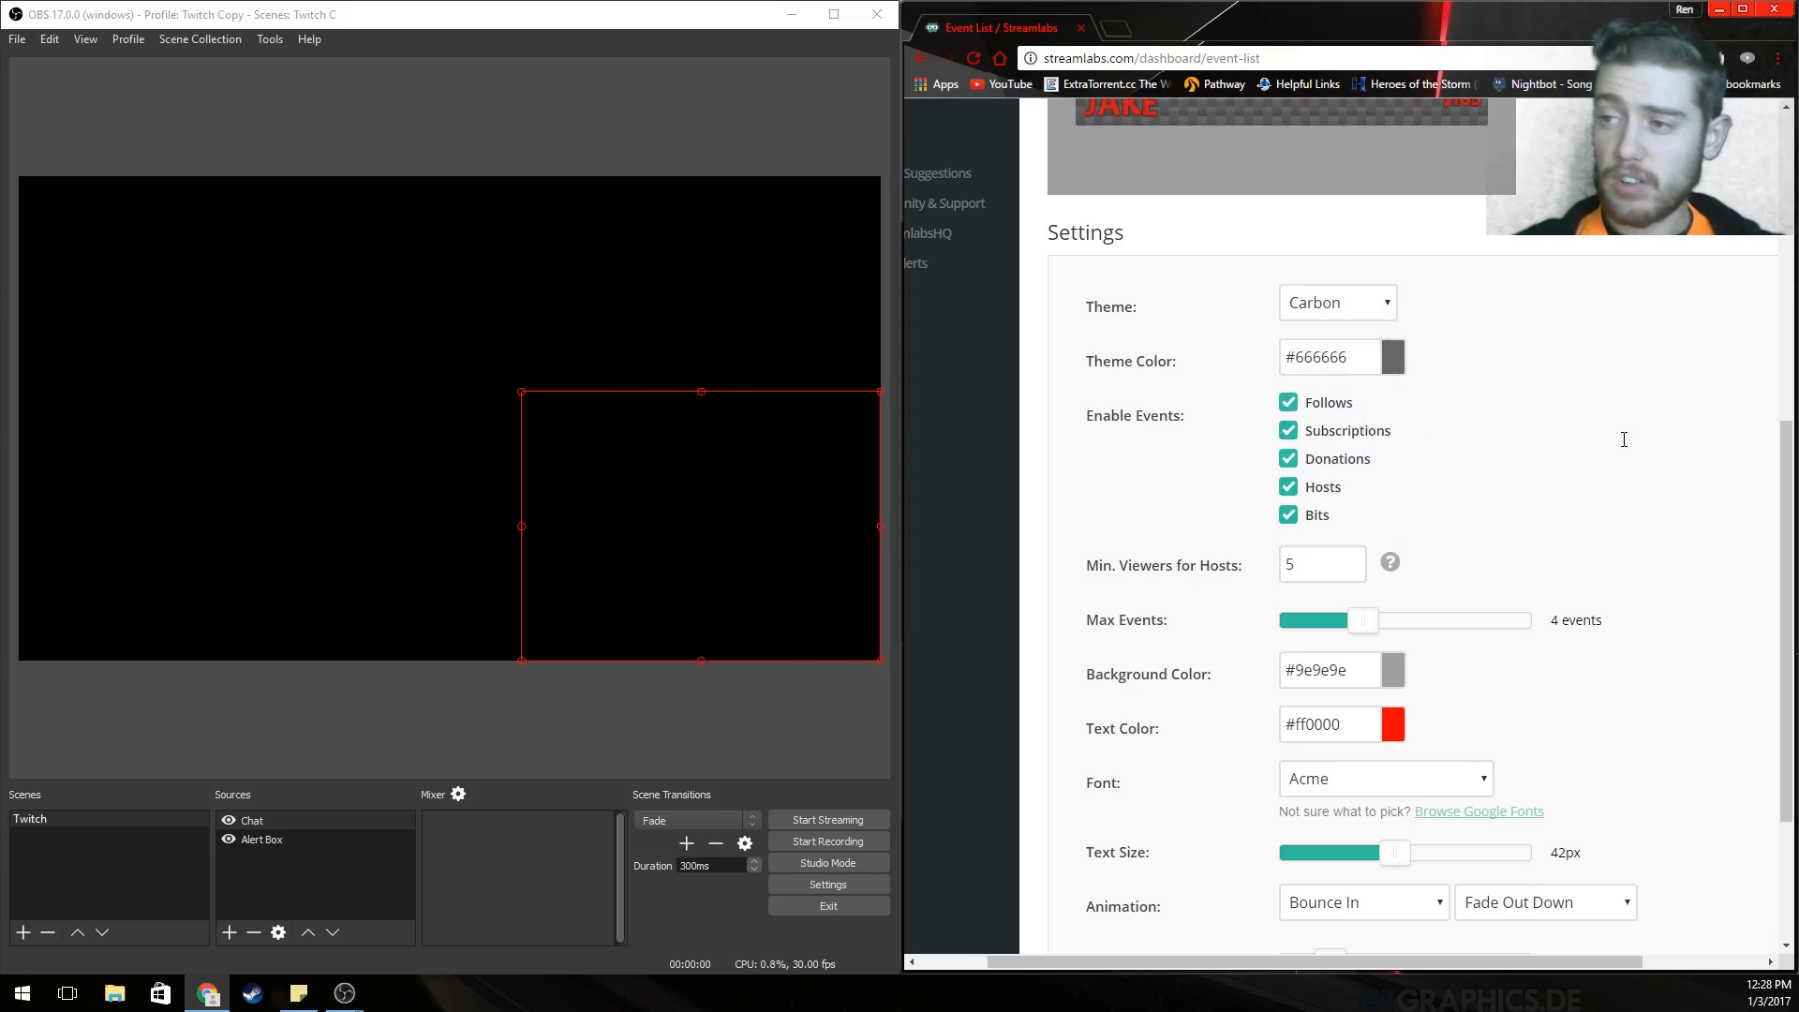
click(1396, 359)
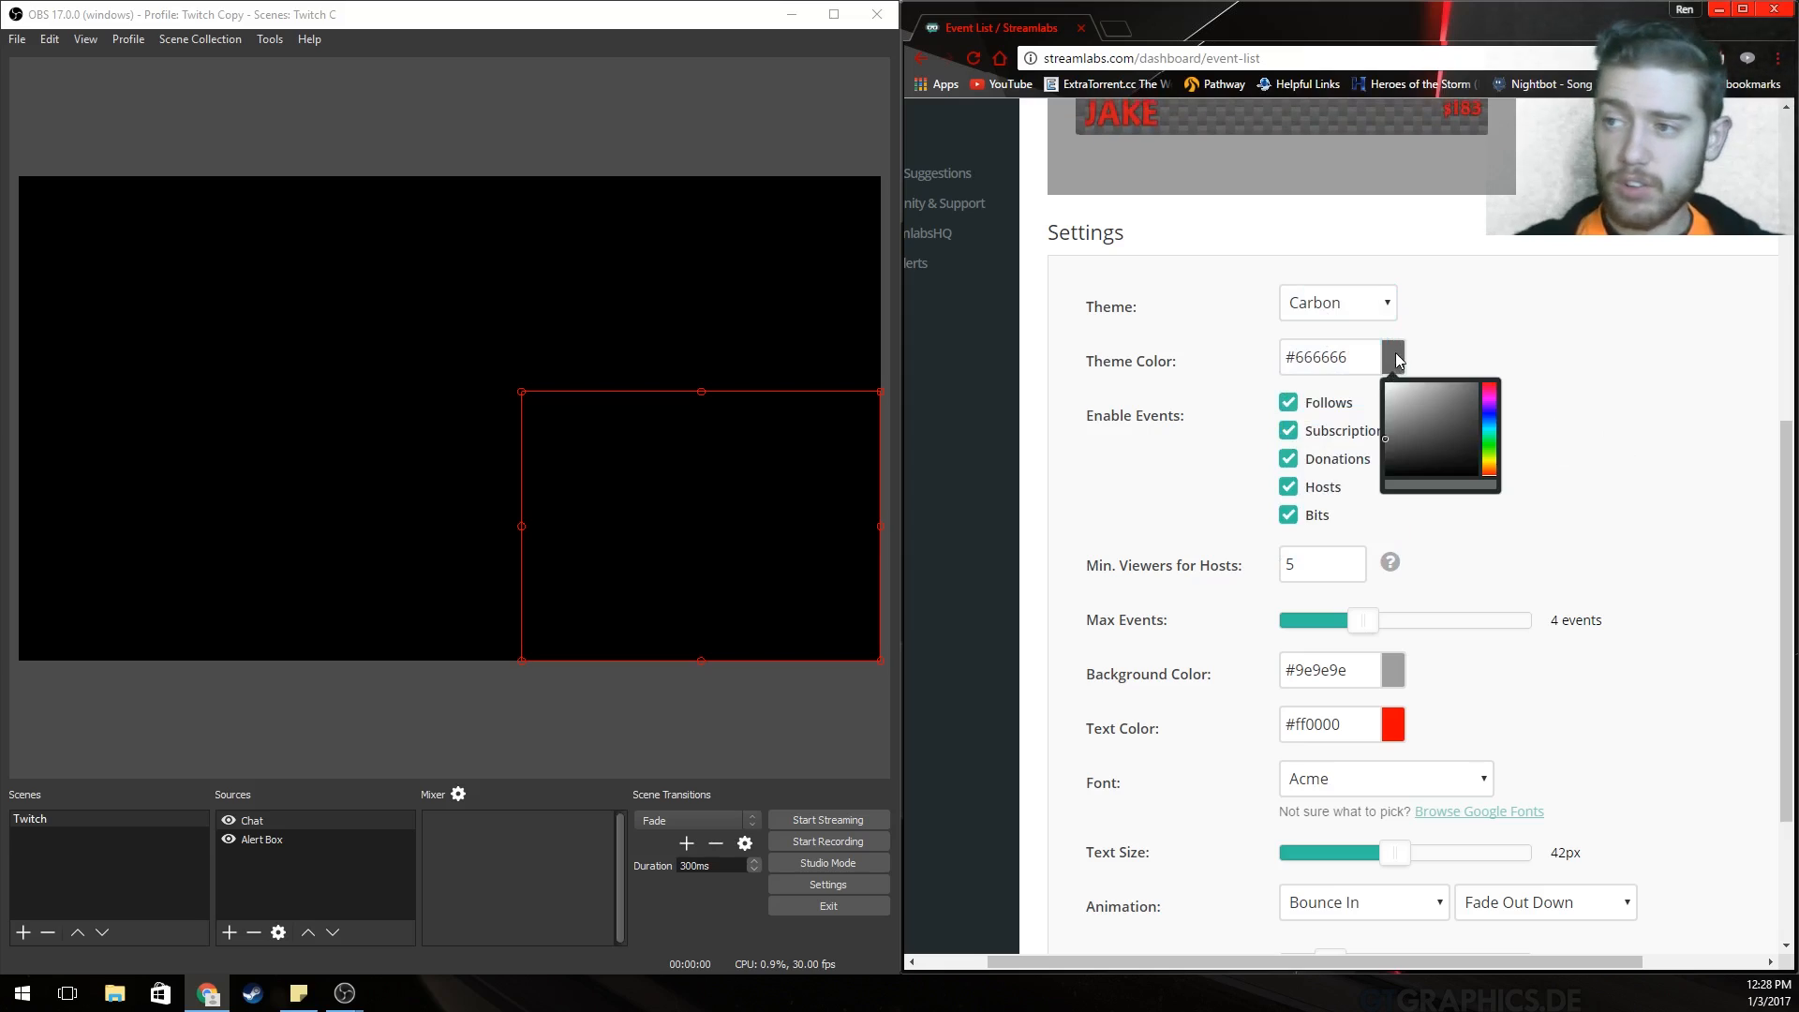
mouse_move(1415, 393)
mouse_down()
mouse_move(1417, 414)
mouse_move(1454, 414)
mouse_move(1380, 419)
mouse_move(1377, 449)
mouse_up()
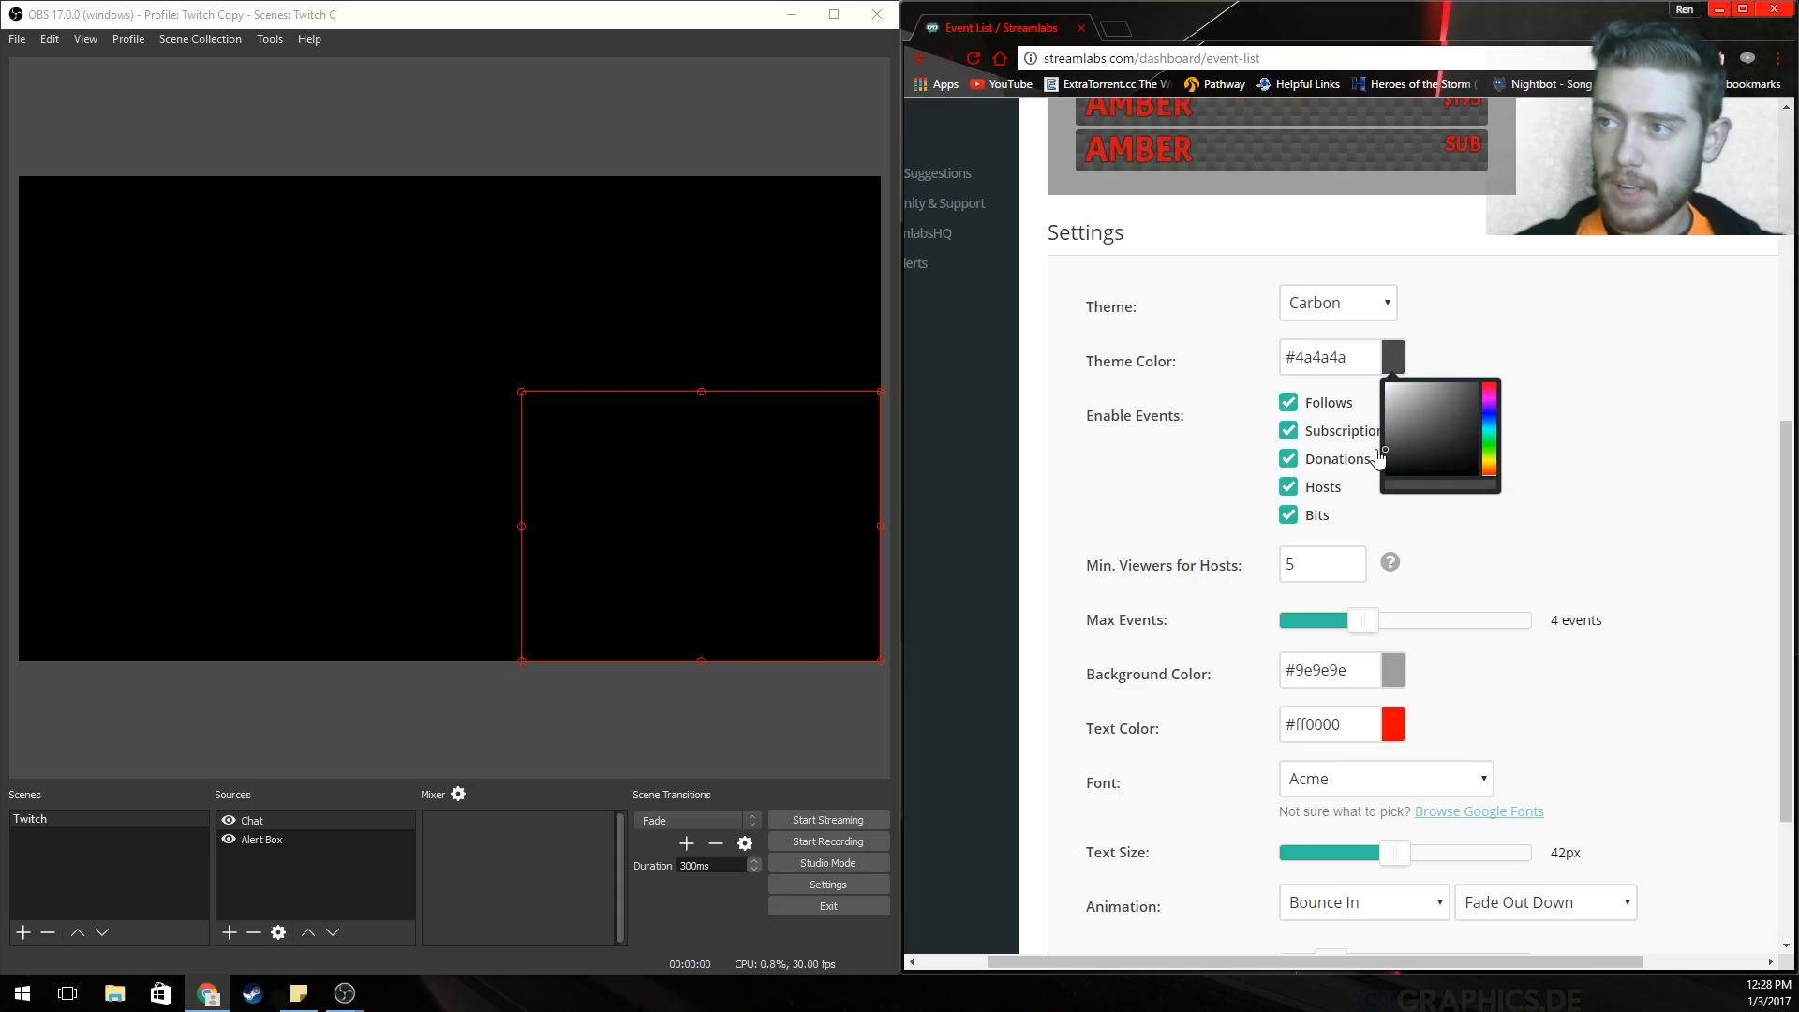
click(1590, 449)
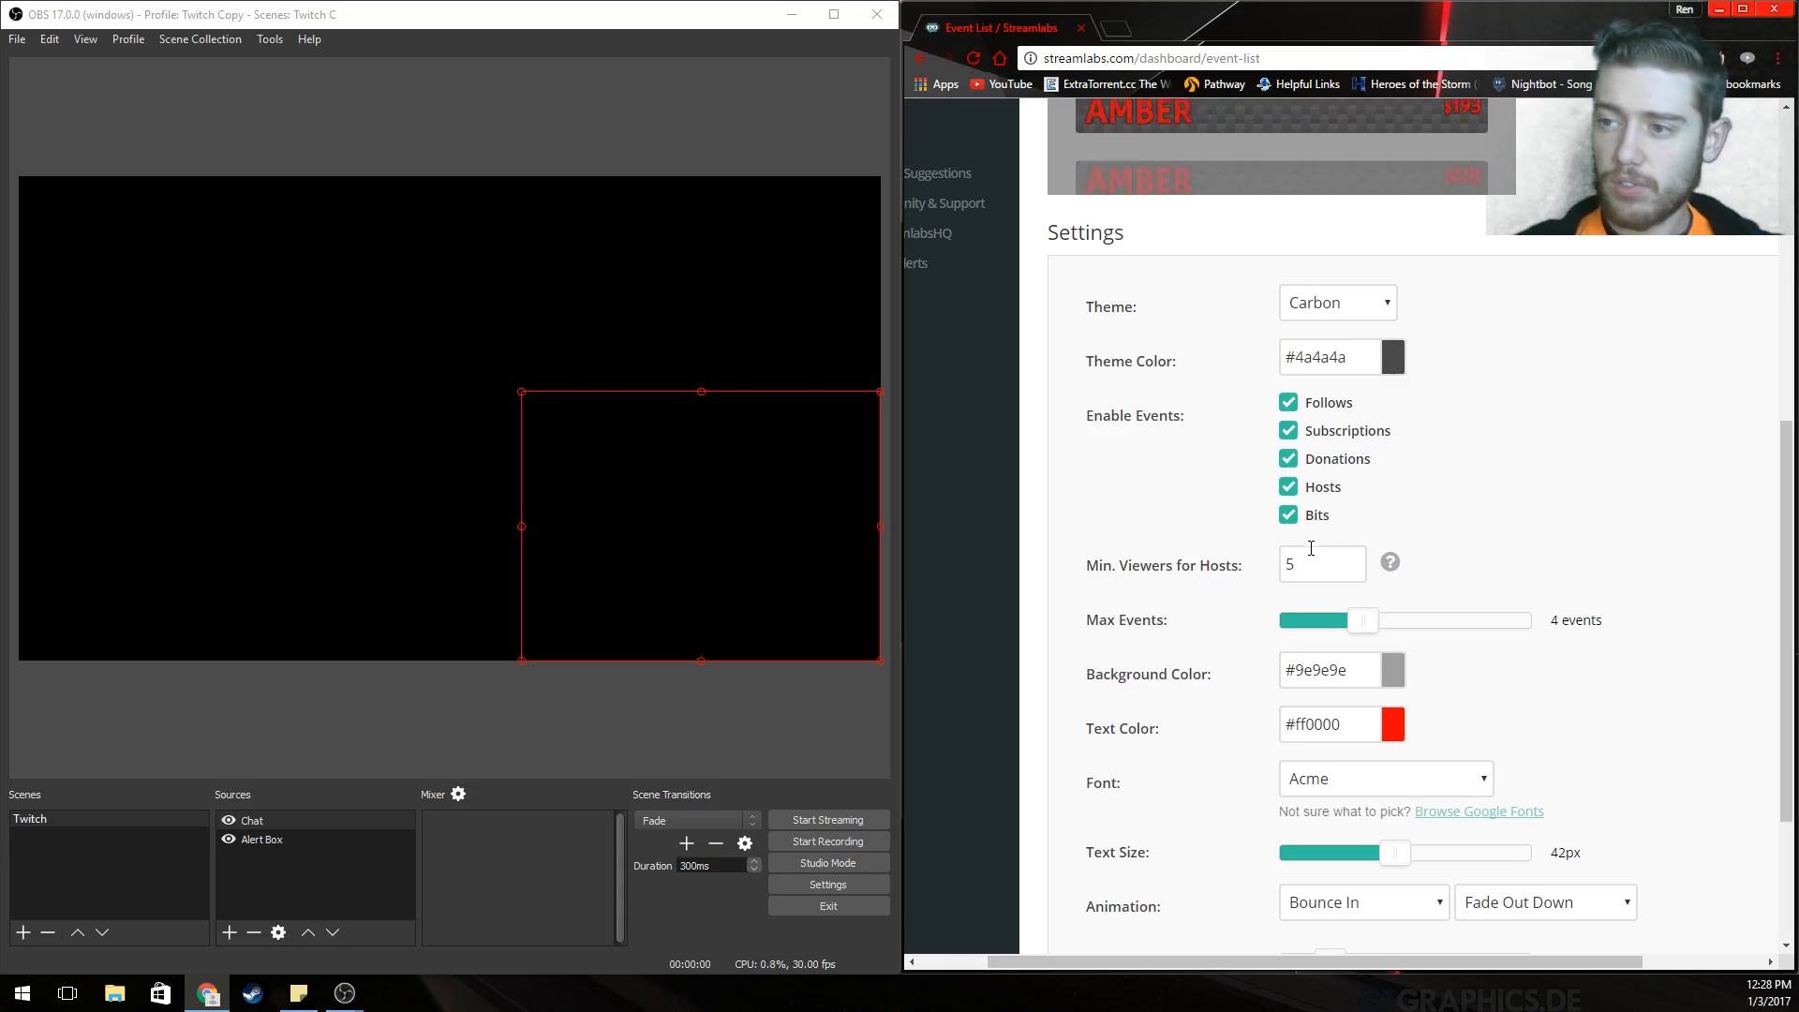
Review the background and text colour pickers, then save the Event List widget settings.
scroll(1434, 459, down, 2)
scroll(1433, 455, down, 1)
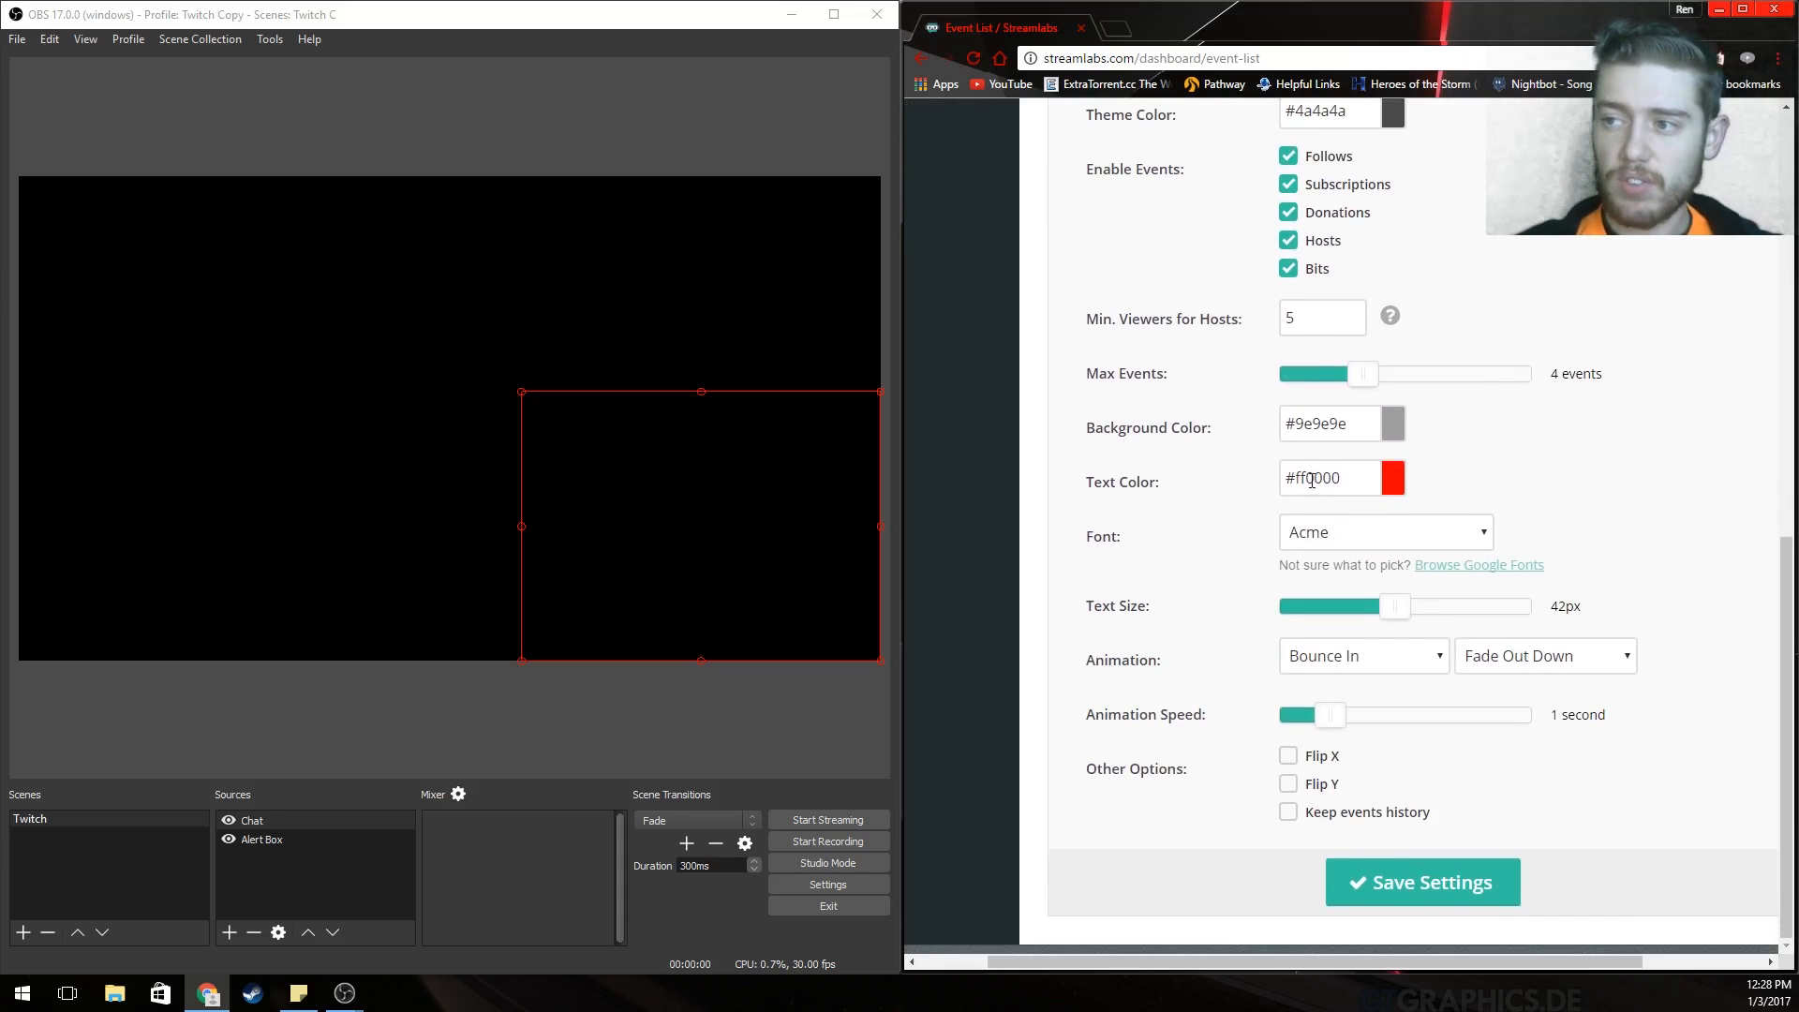
click(1393, 426)
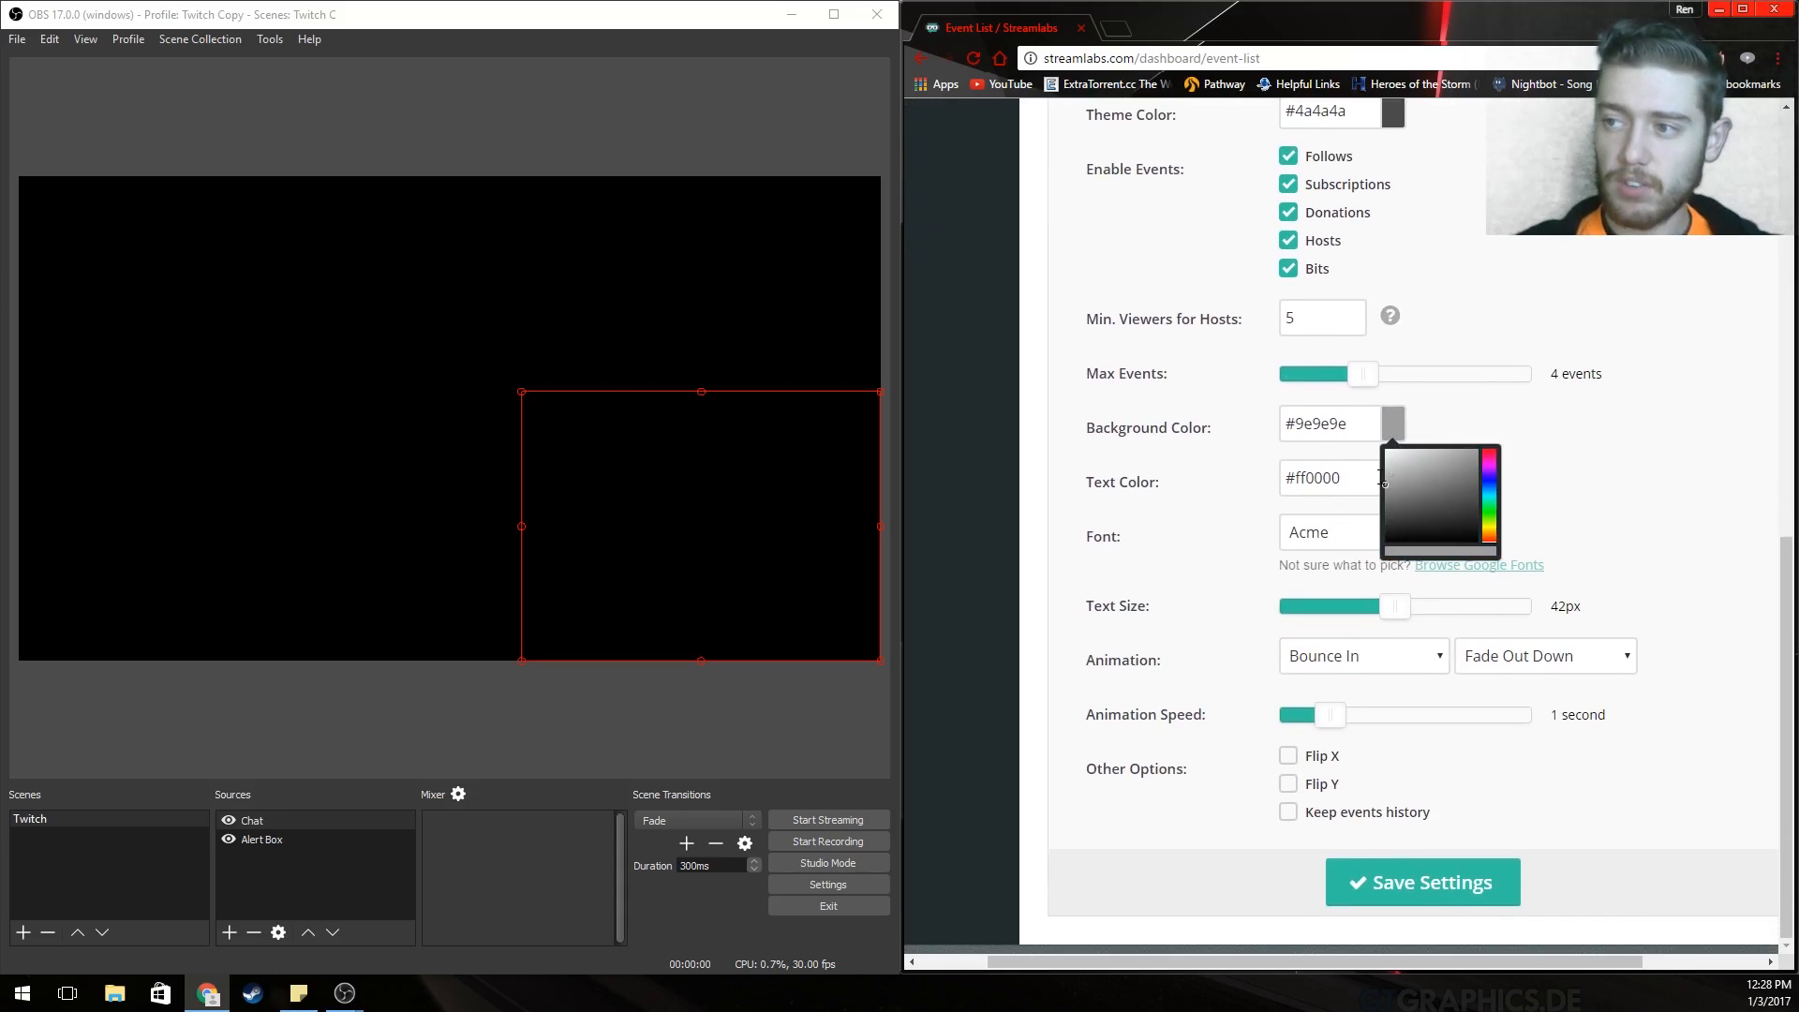
click(1379, 479)
click(1452, 473)
scroll(1546, 468, up, 2)
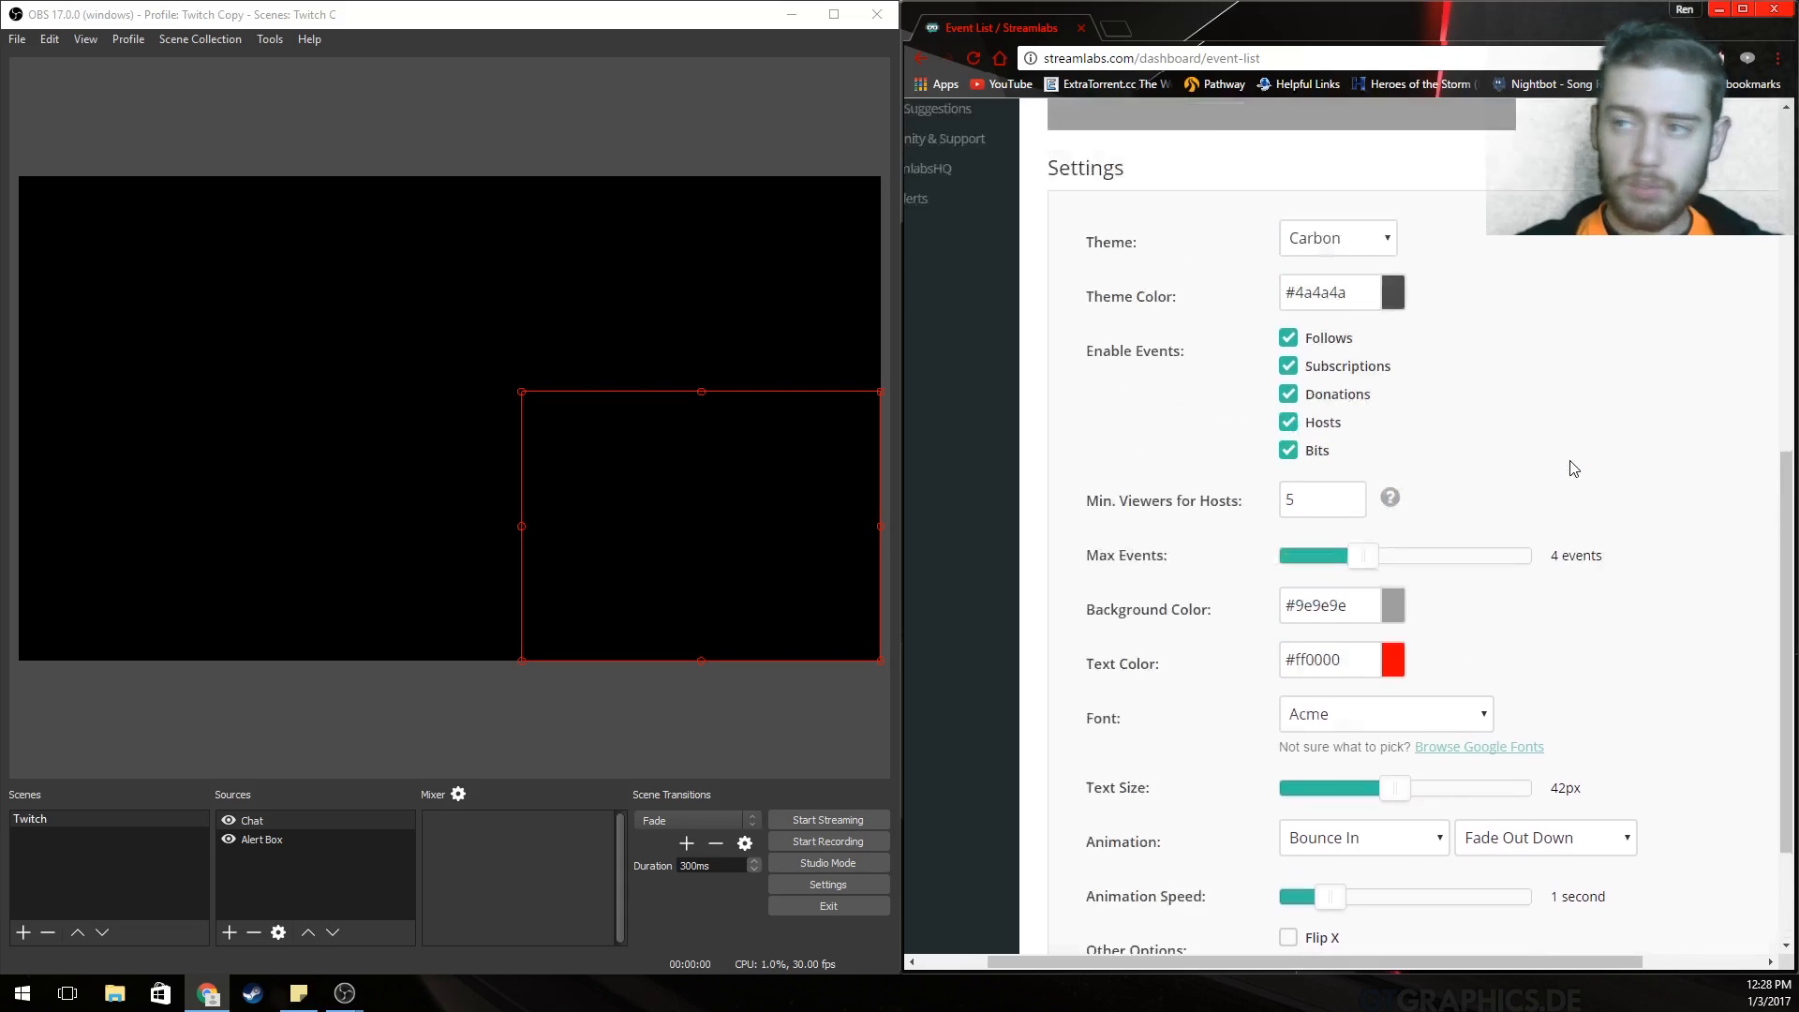
scroll(1565, 468, down, 2)
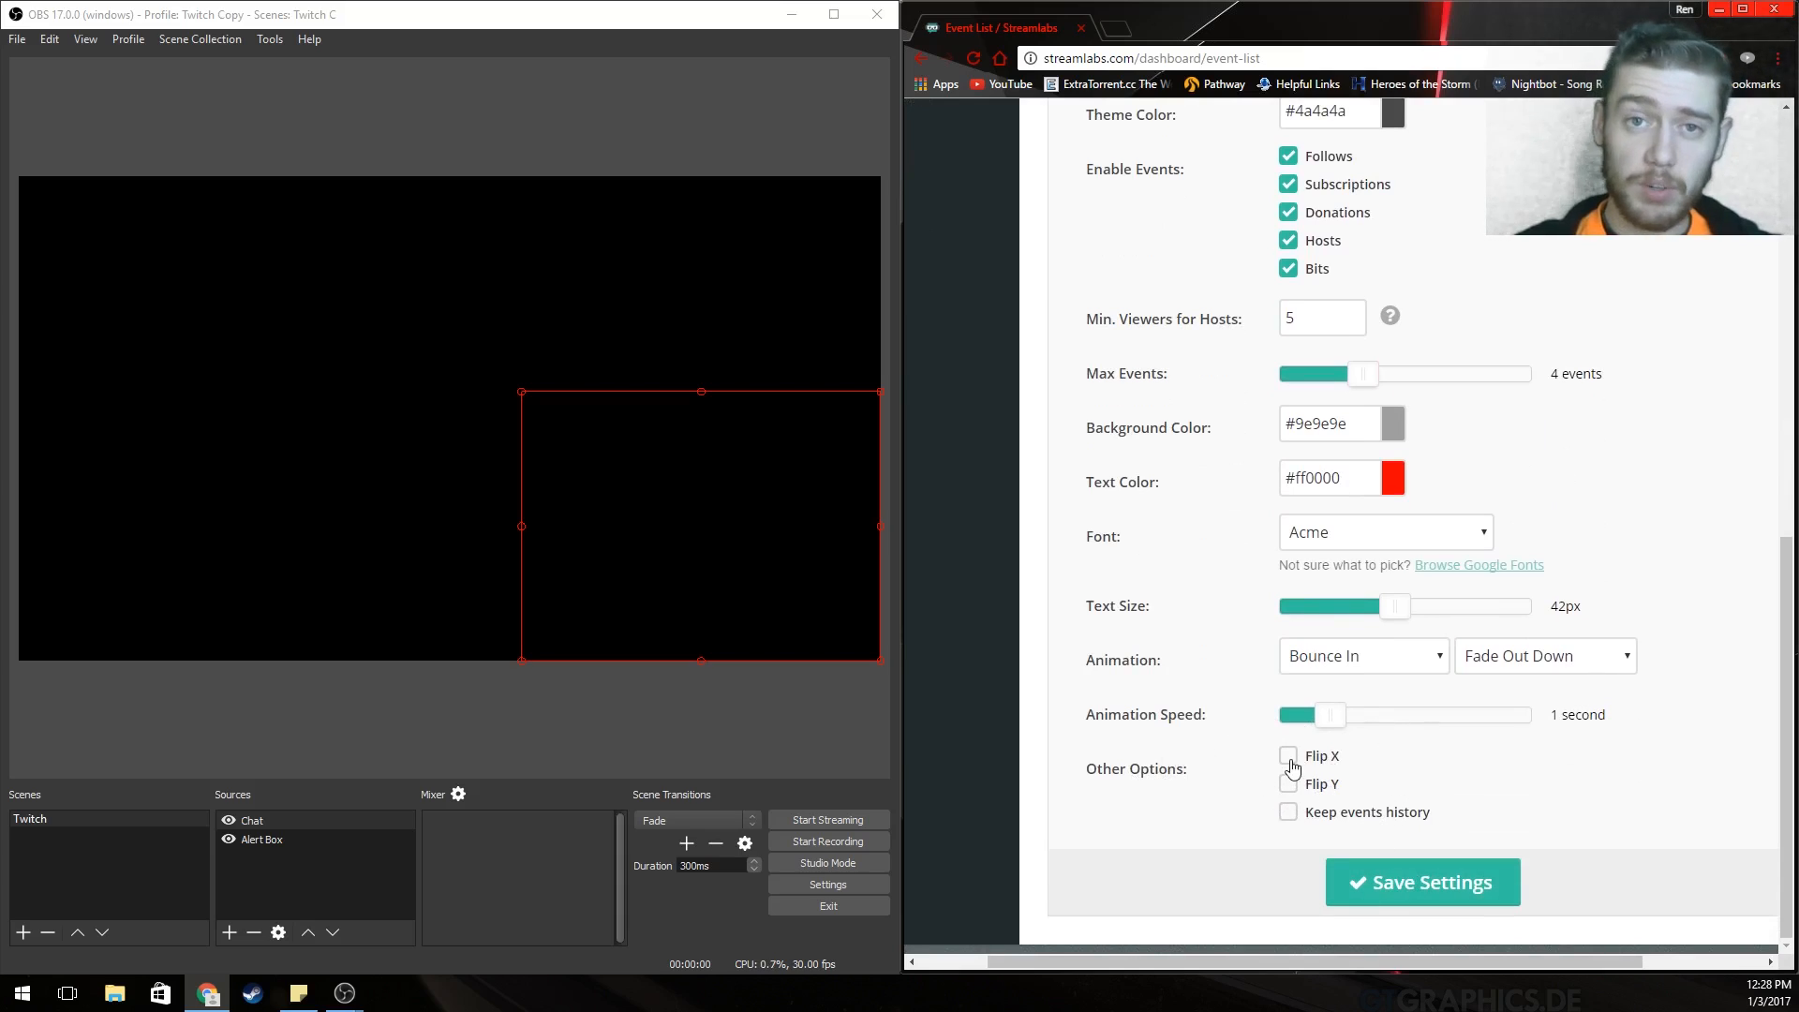
click(1393, 905)
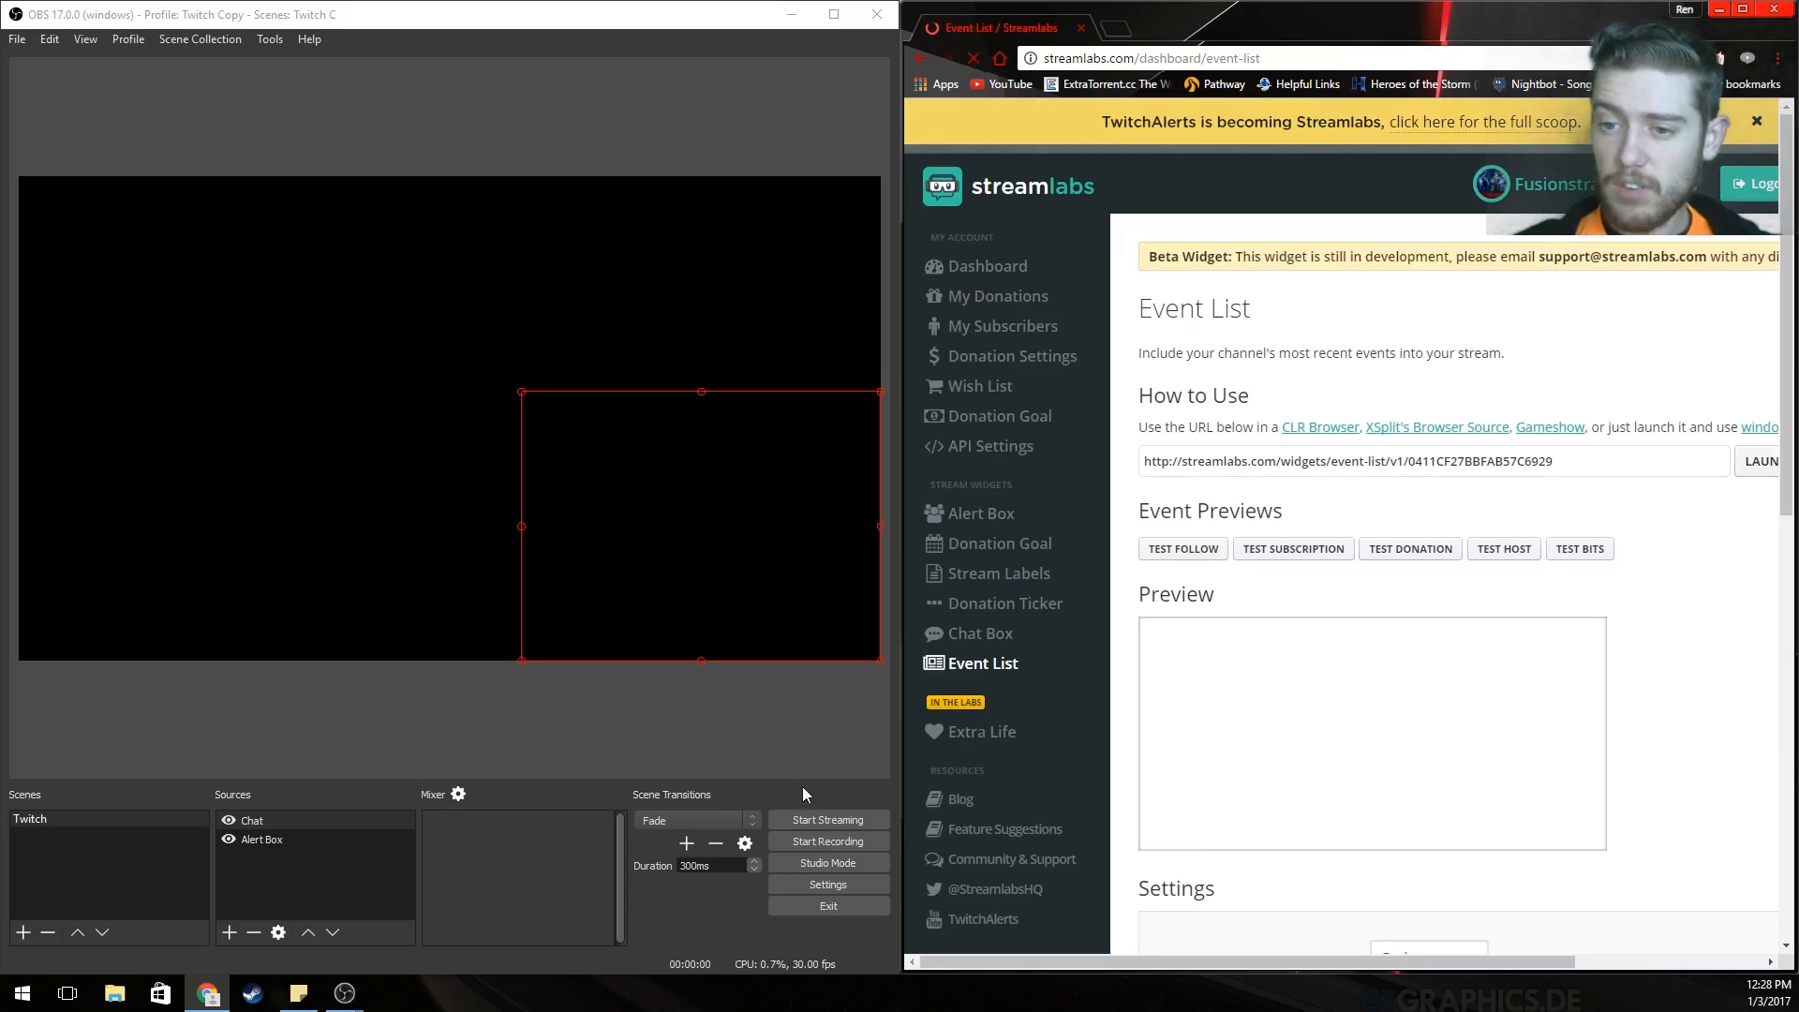
Add a new OBS browser source named Events.
right_click(282, 867)
mouse_move(346, 881)
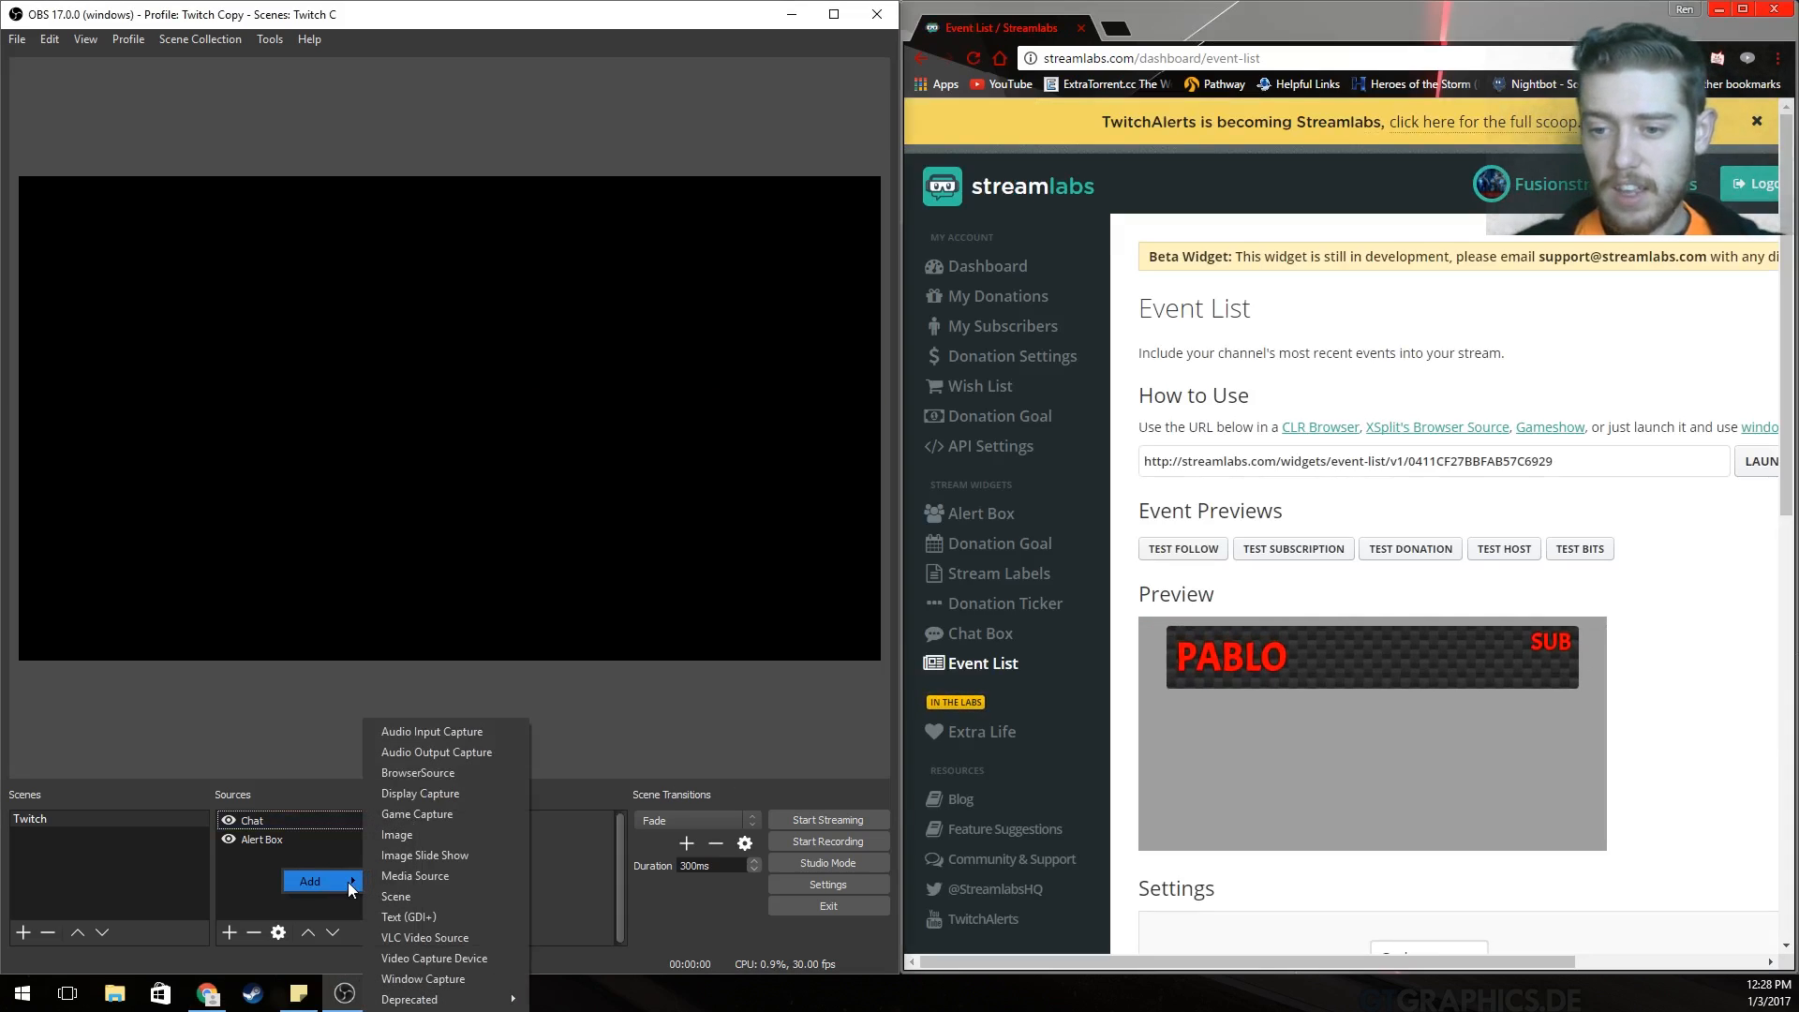
click(475, 773)
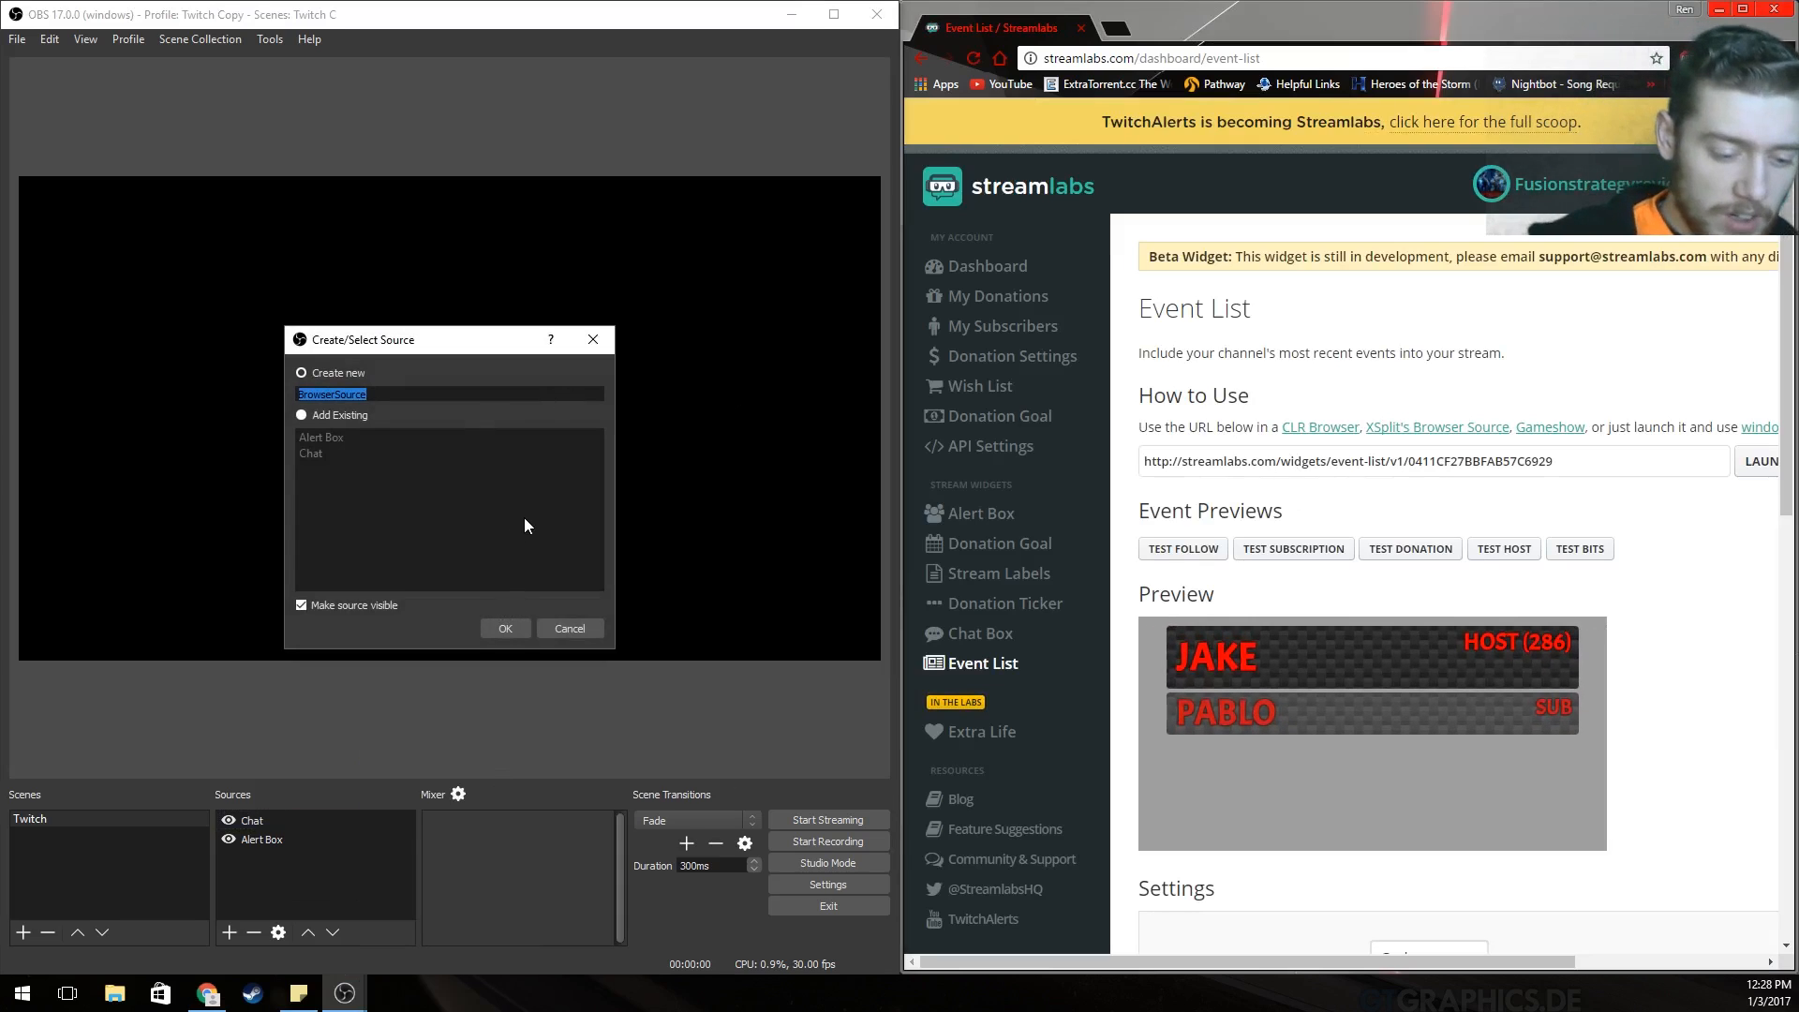
text(Evenst)
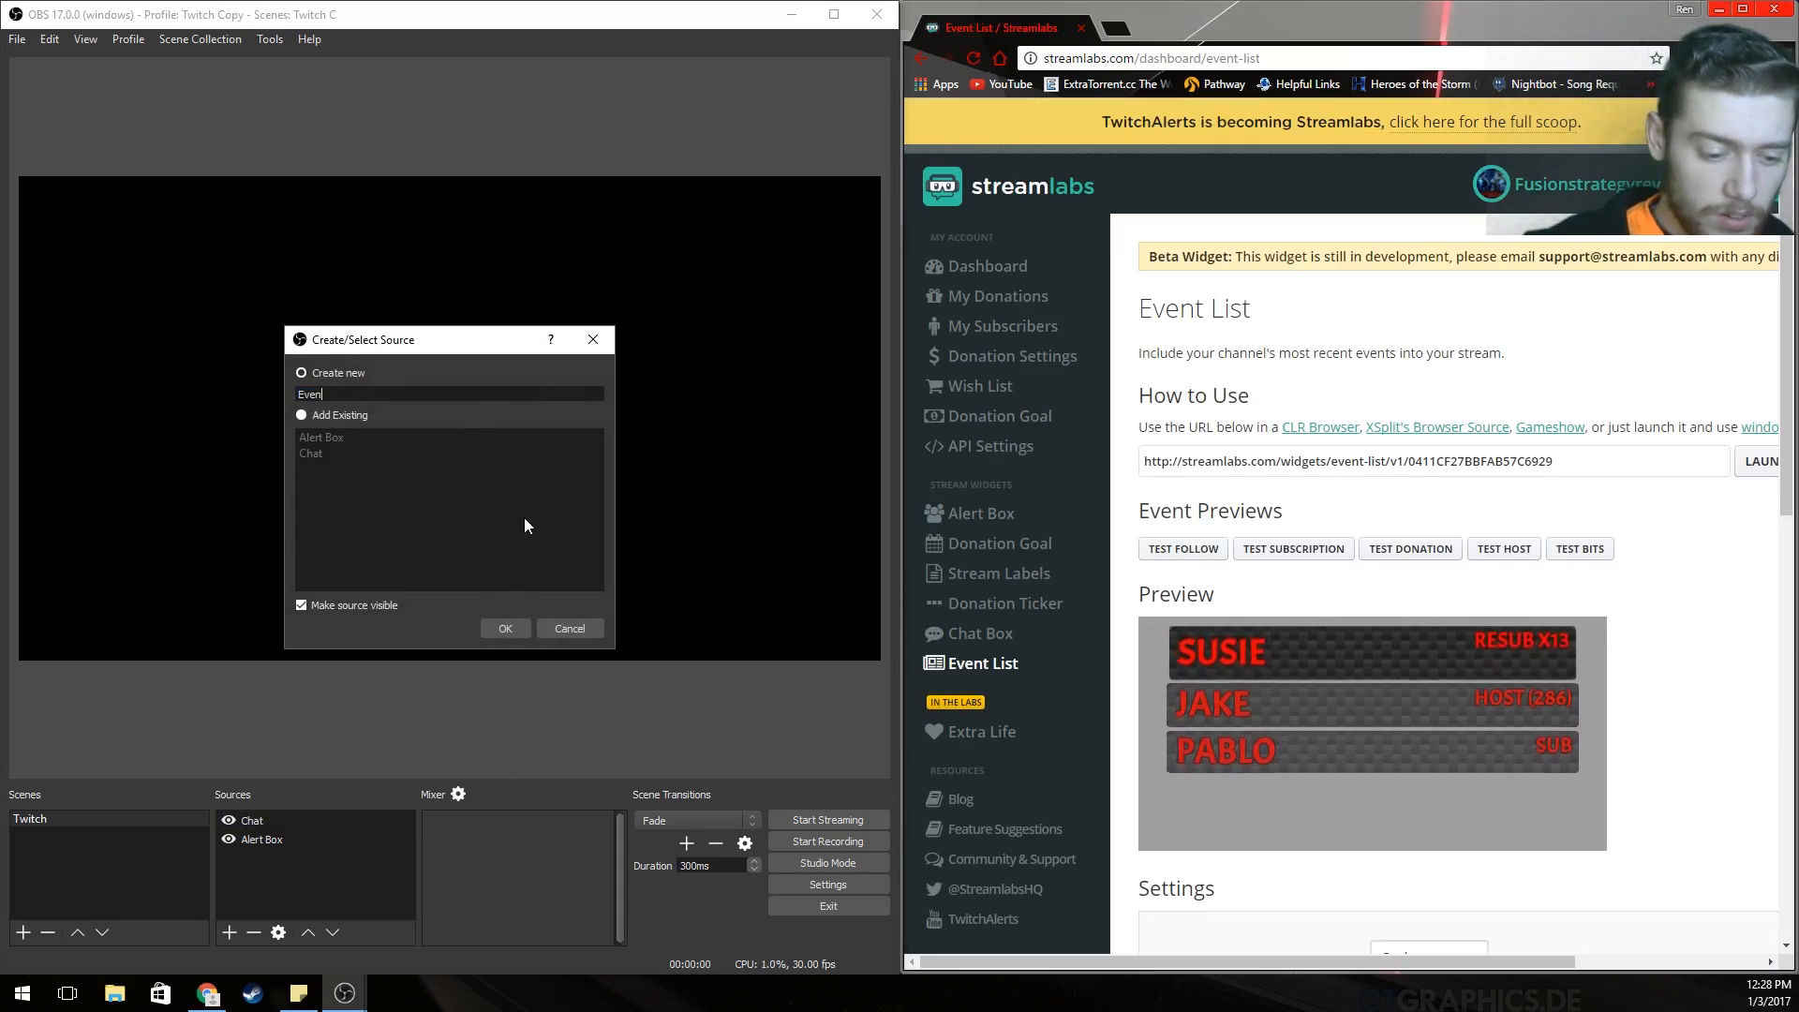
key(BackSpace)
key(BackSpace)
text(ts)
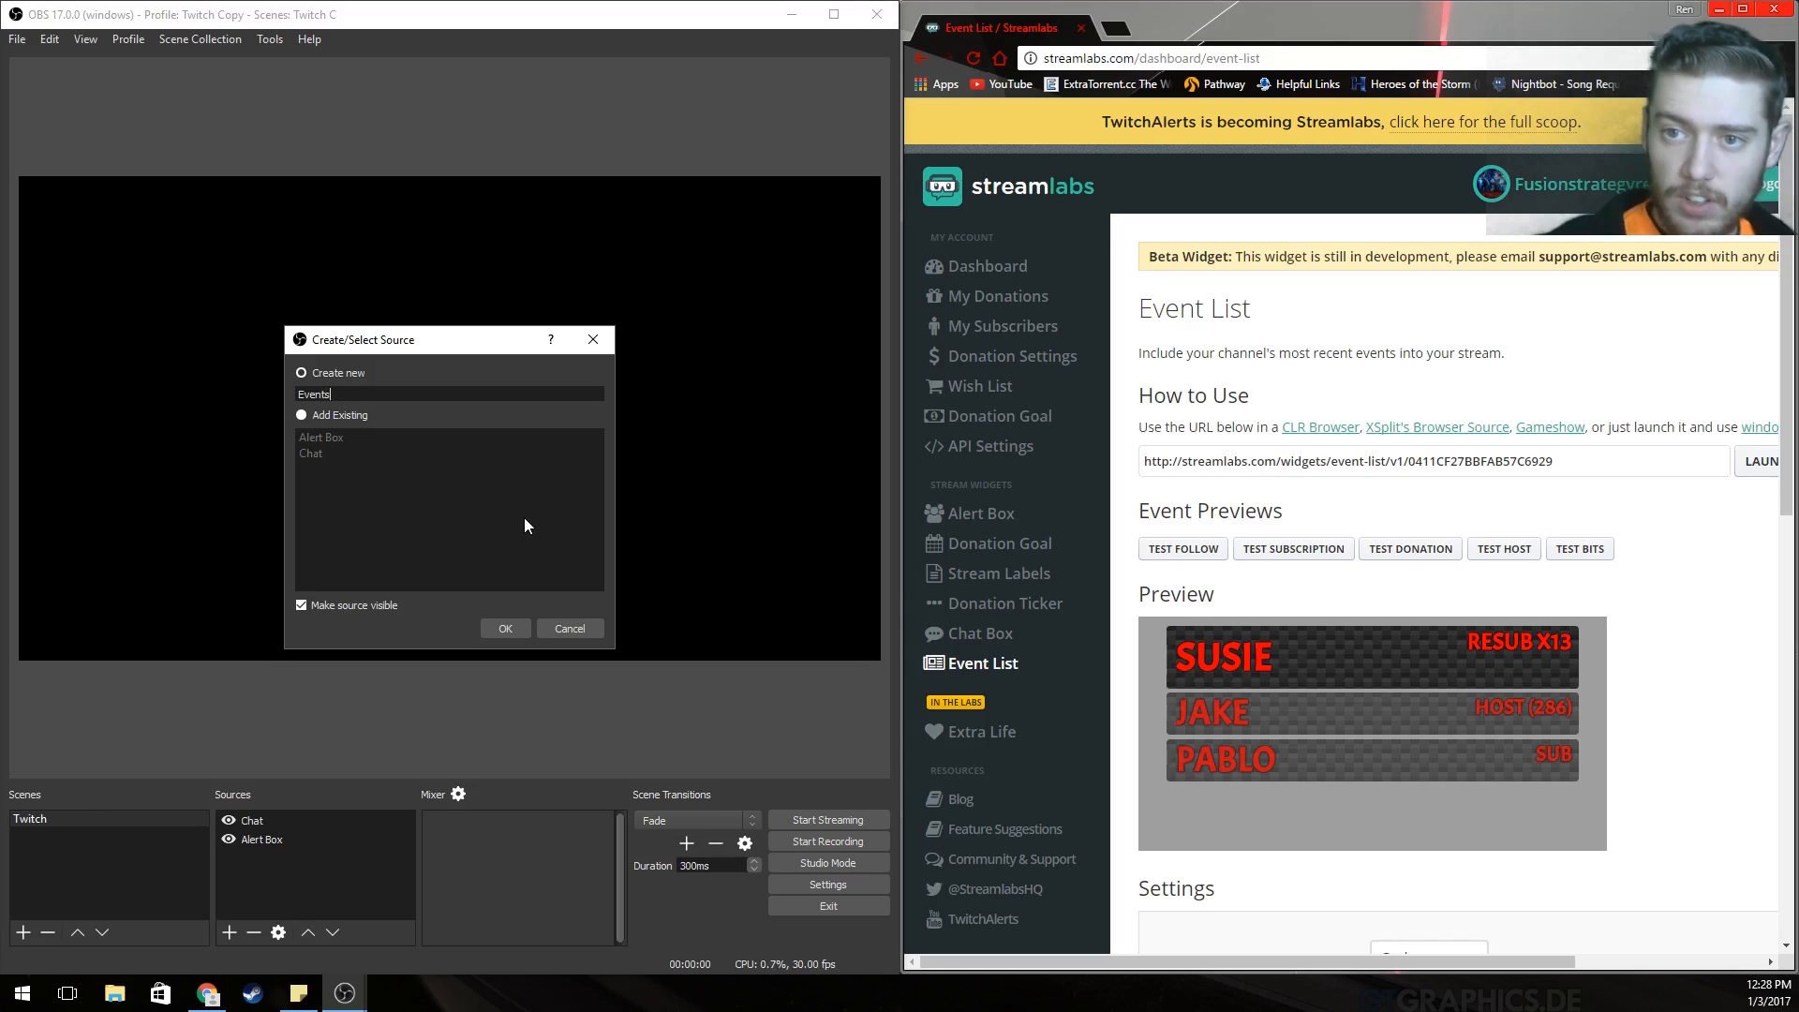
key(Return)
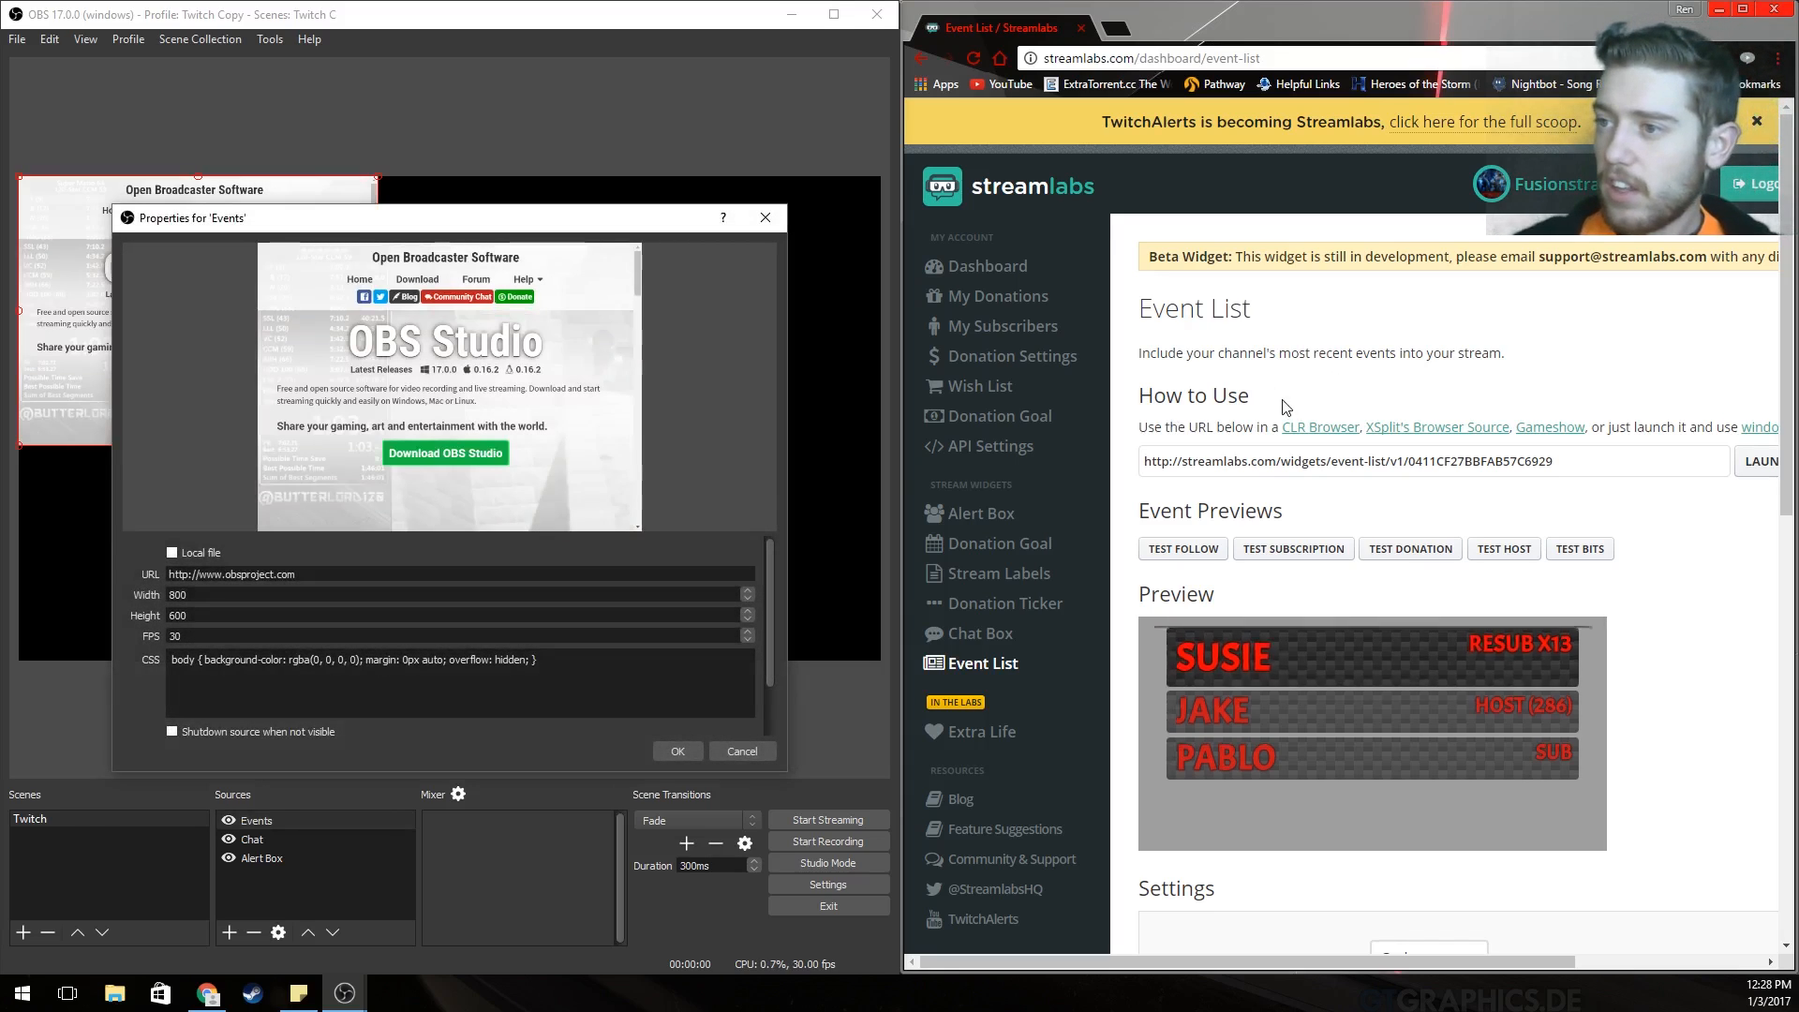
Copy the Streamlabs event list widget URL into the Events source address and confirm.
click(1505, 461)
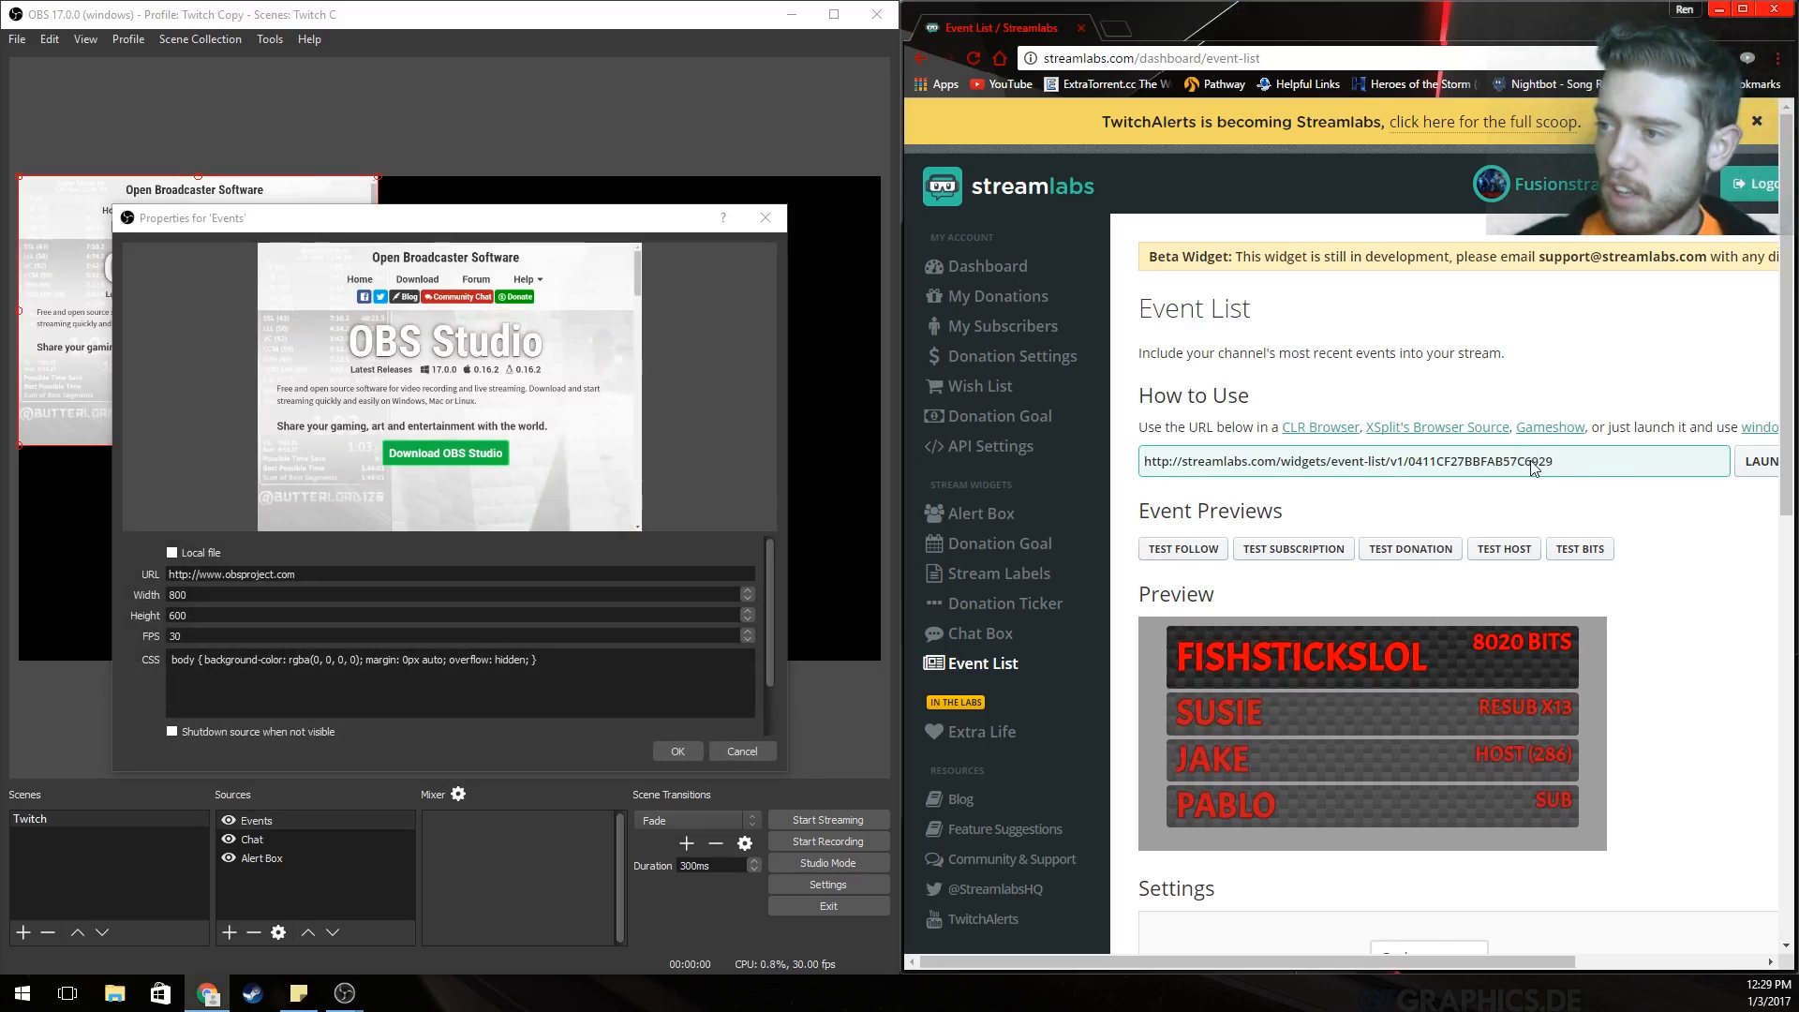
drag(1558, 465, 1148, 465)
key(ctrl+c)
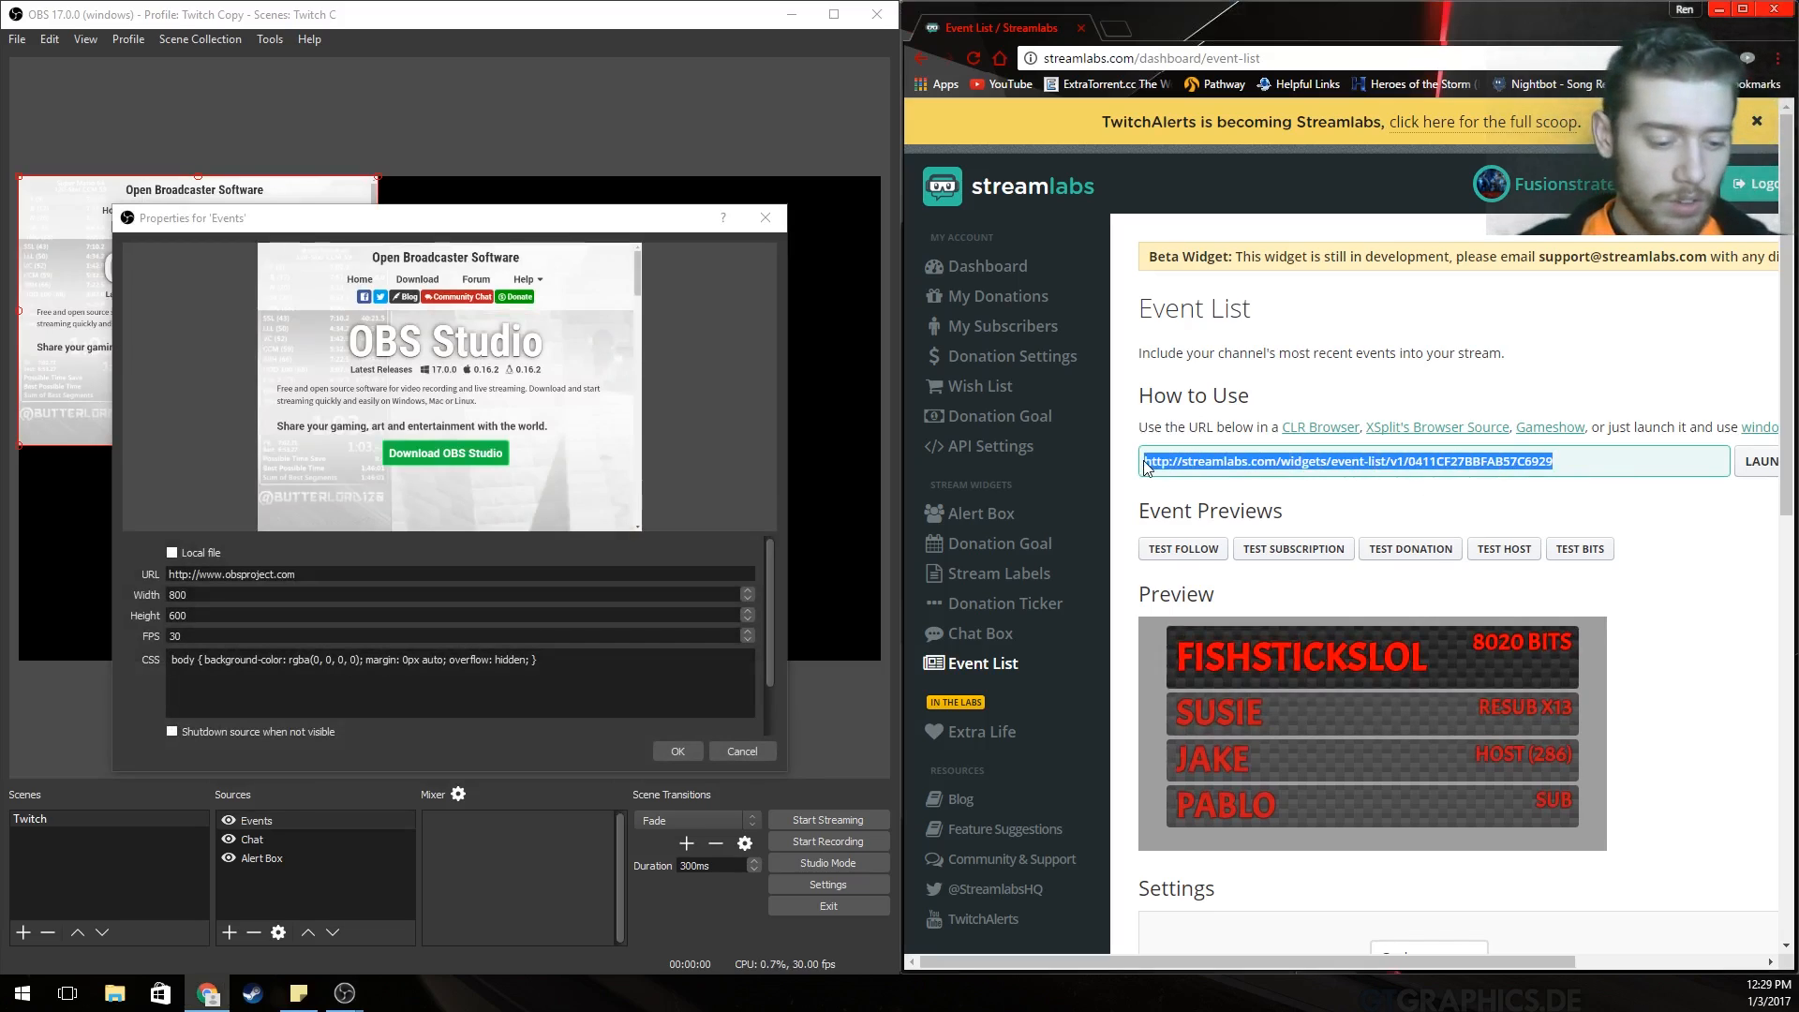
drag(318, 581, 98, 586)
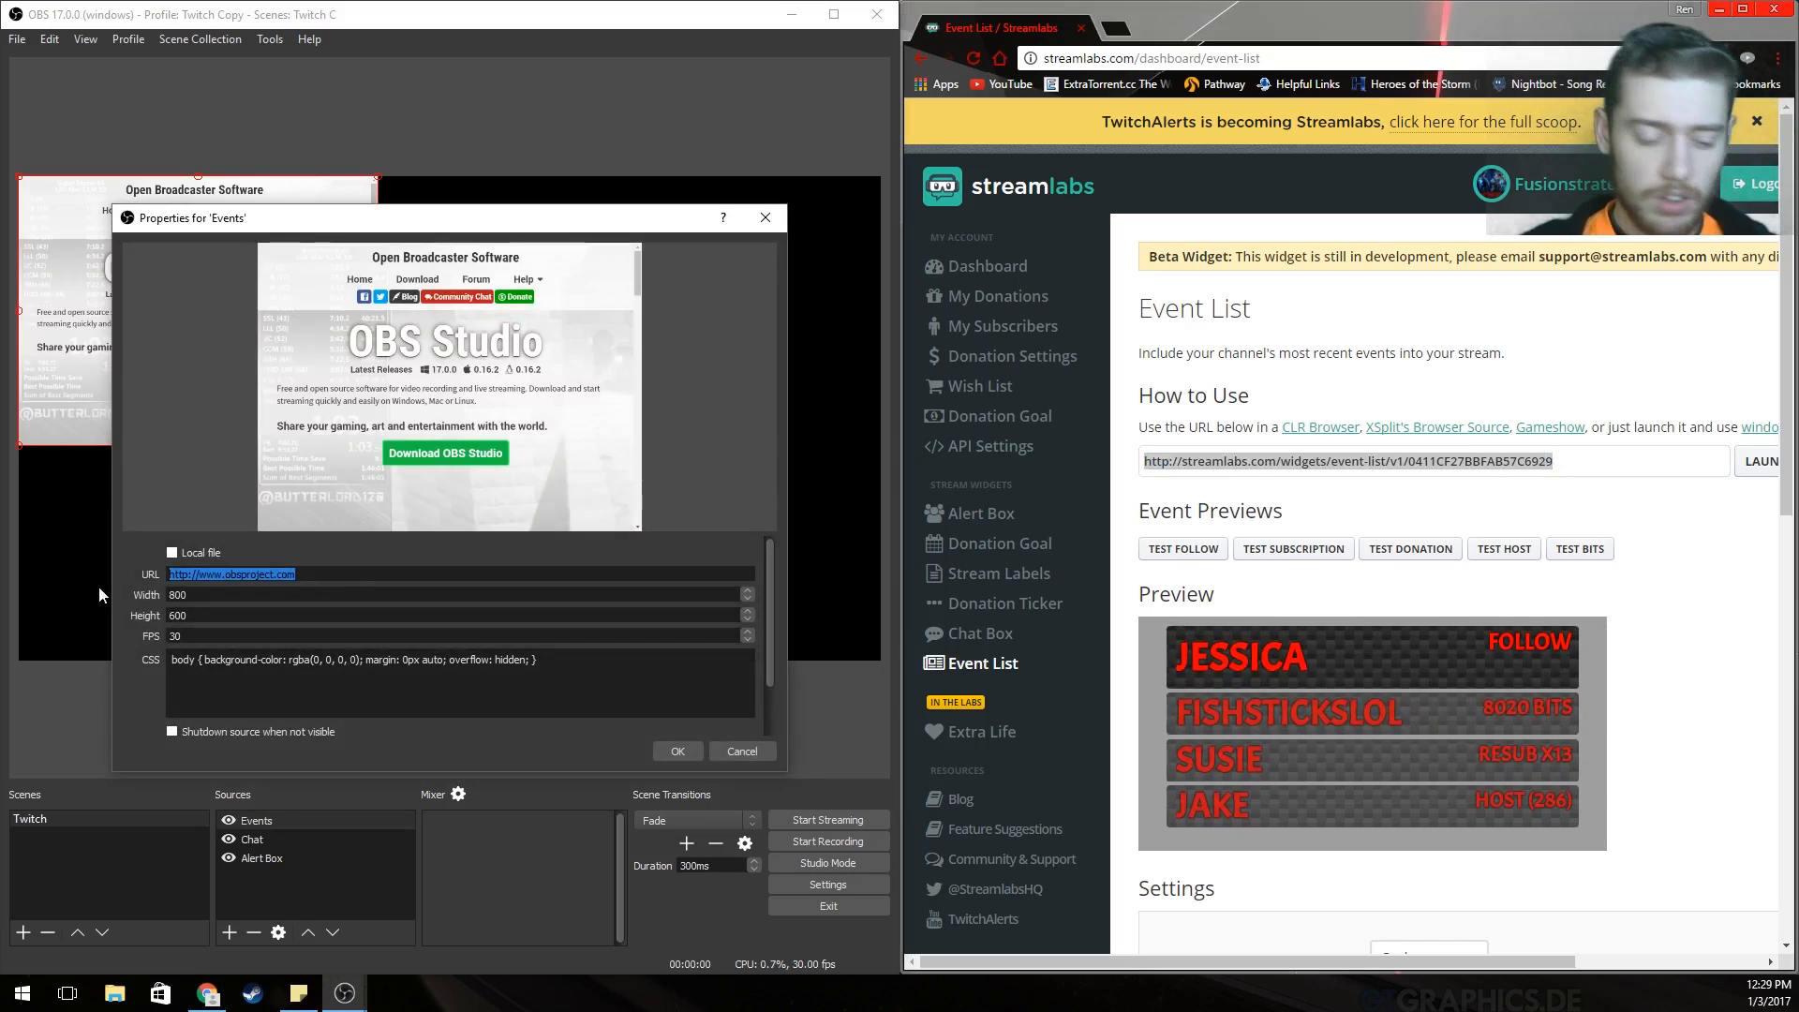
key(ctrl+v)
click(677, 751)
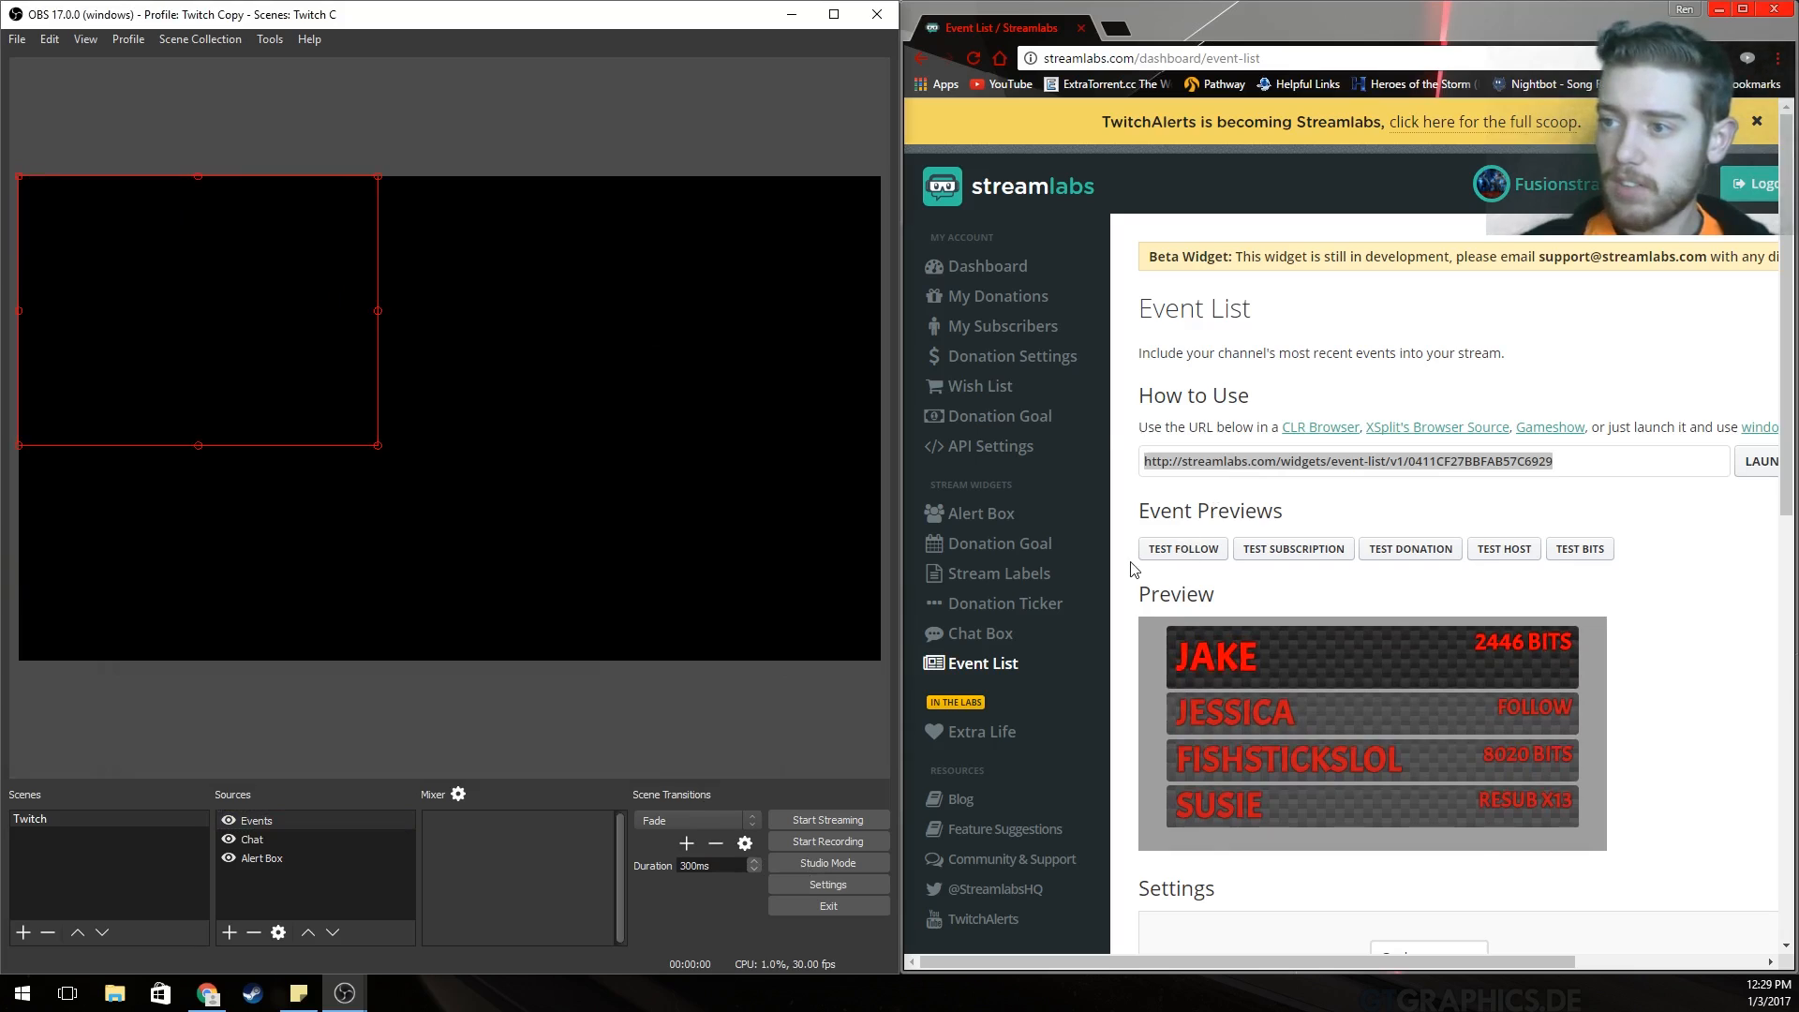
Send test follow, subscription and donation events to the overlay.
click(1168, 555)
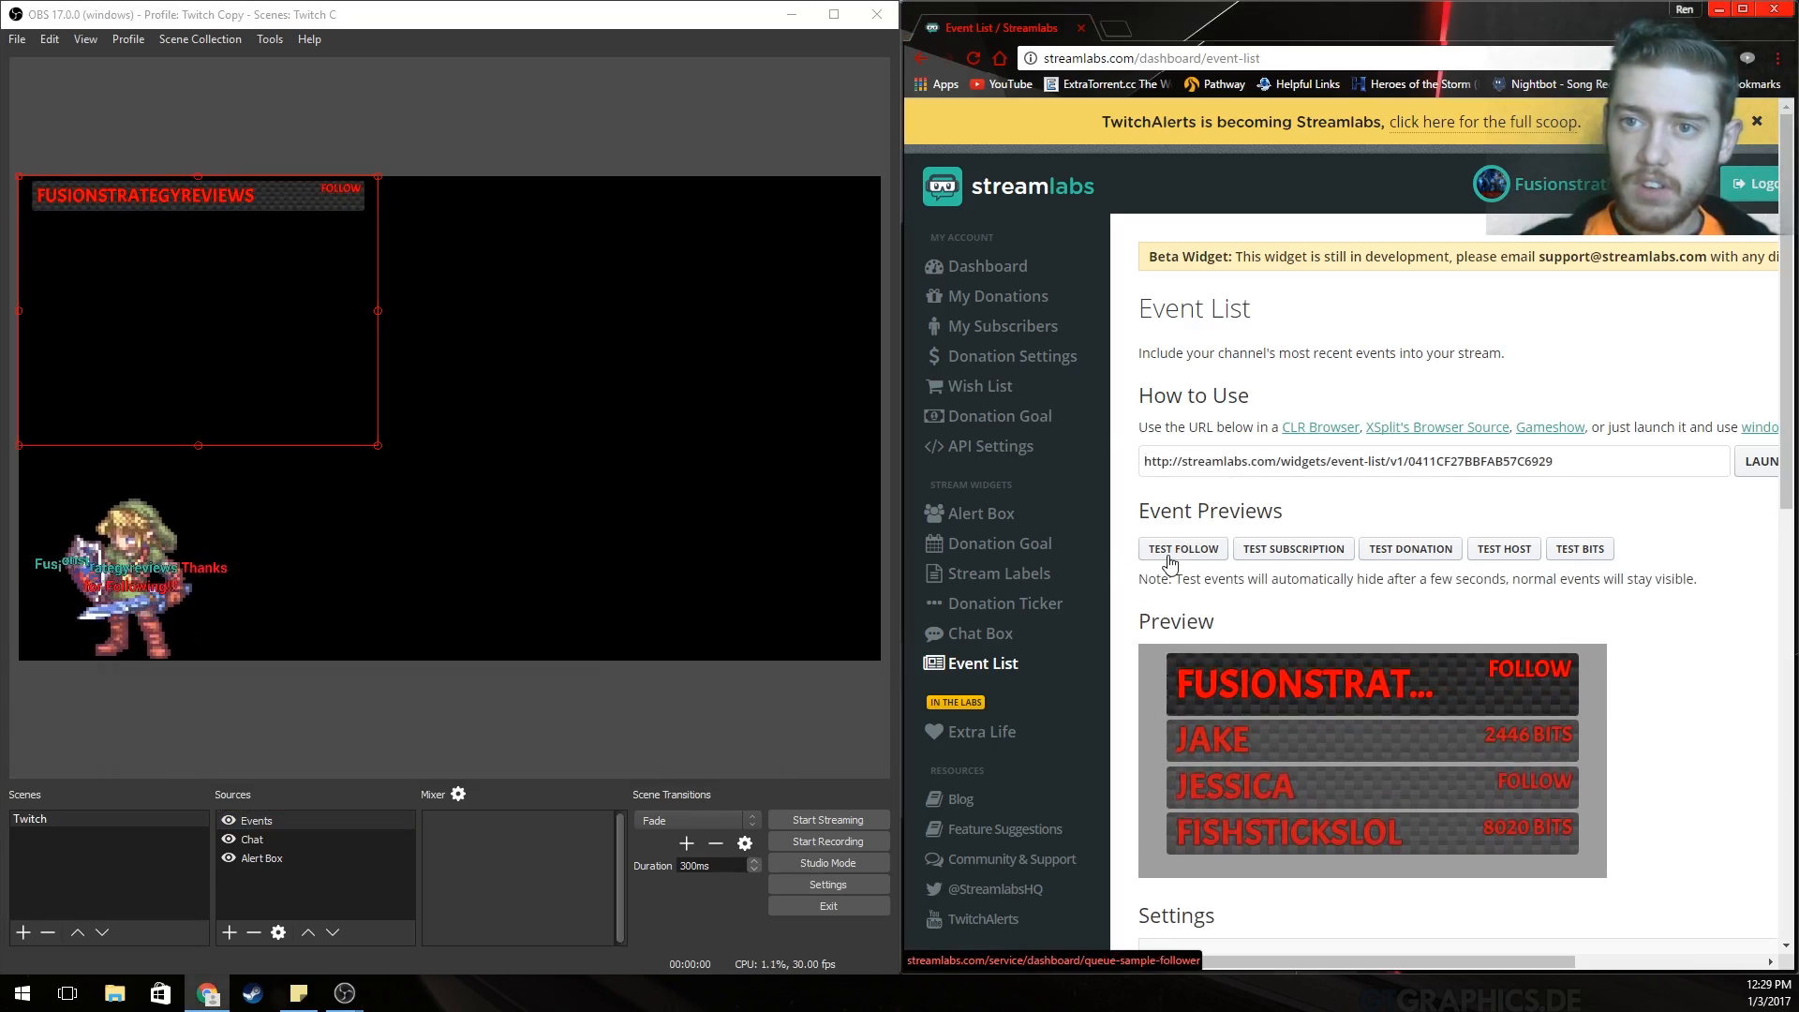
click(1246, 555)
click(1447, 553)
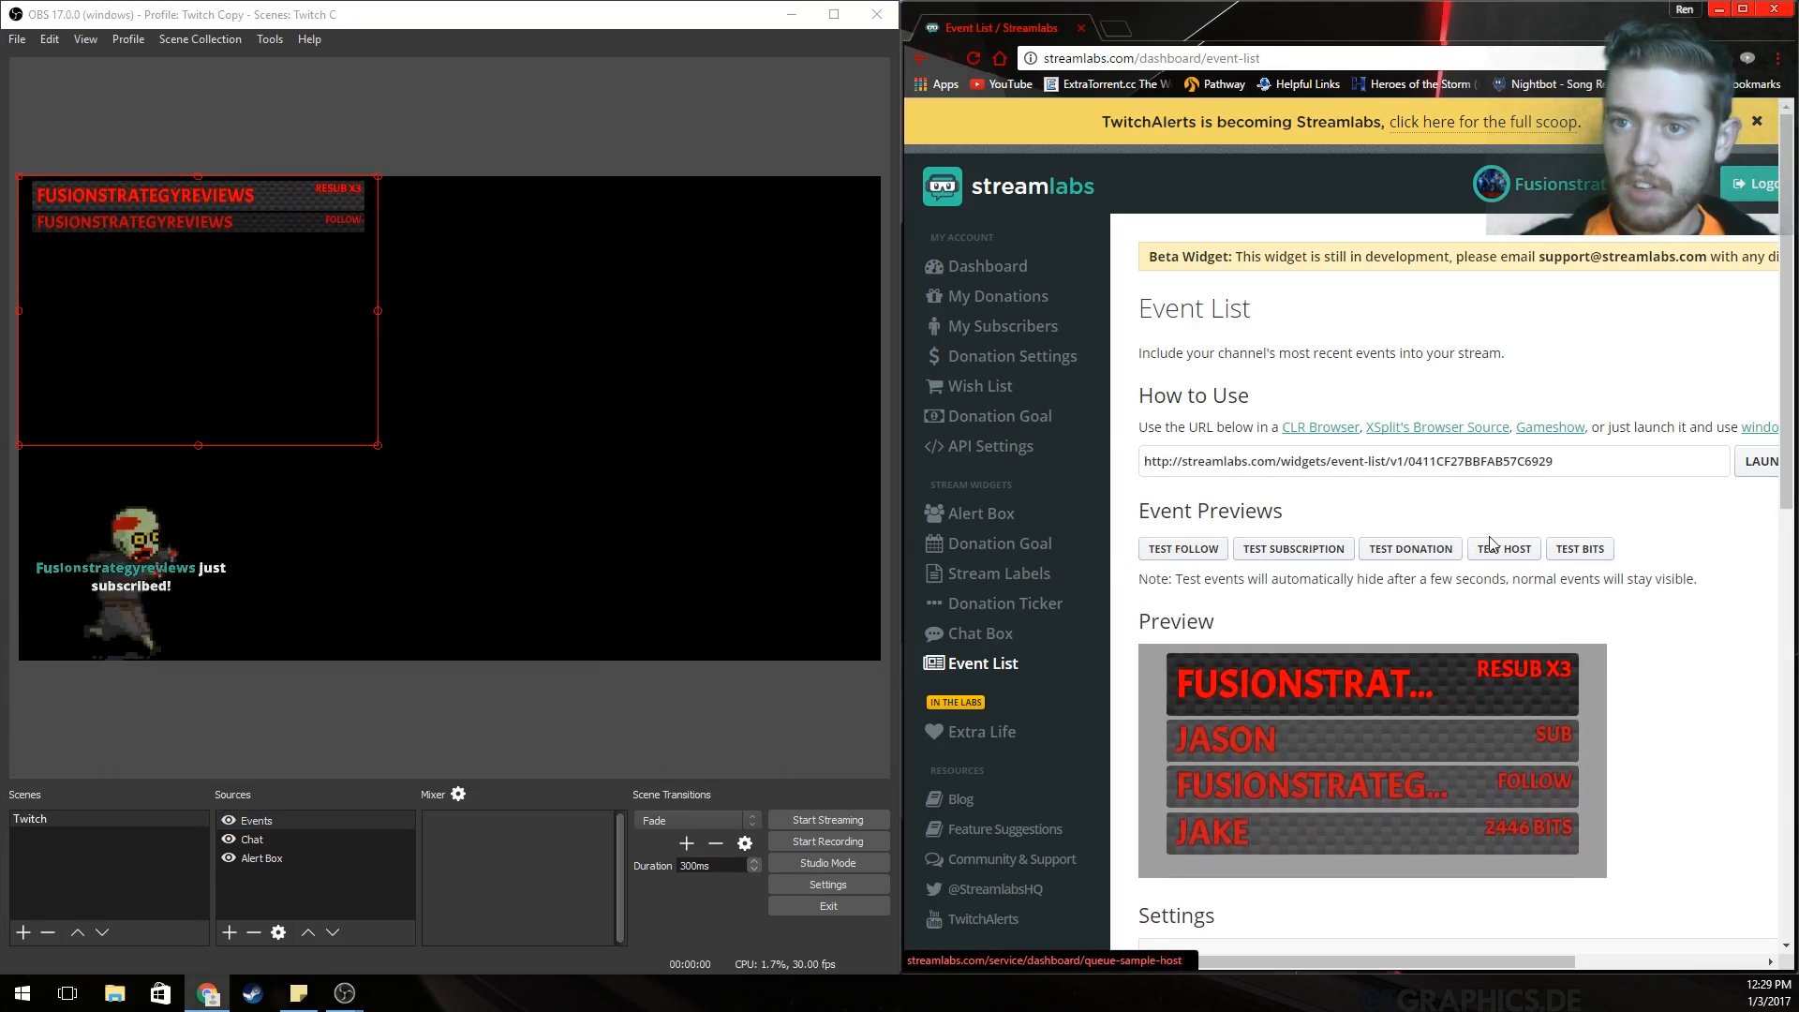
Lower the Event List's Max Events from 4 to 3.
scroll(1500, 548, down, 4)
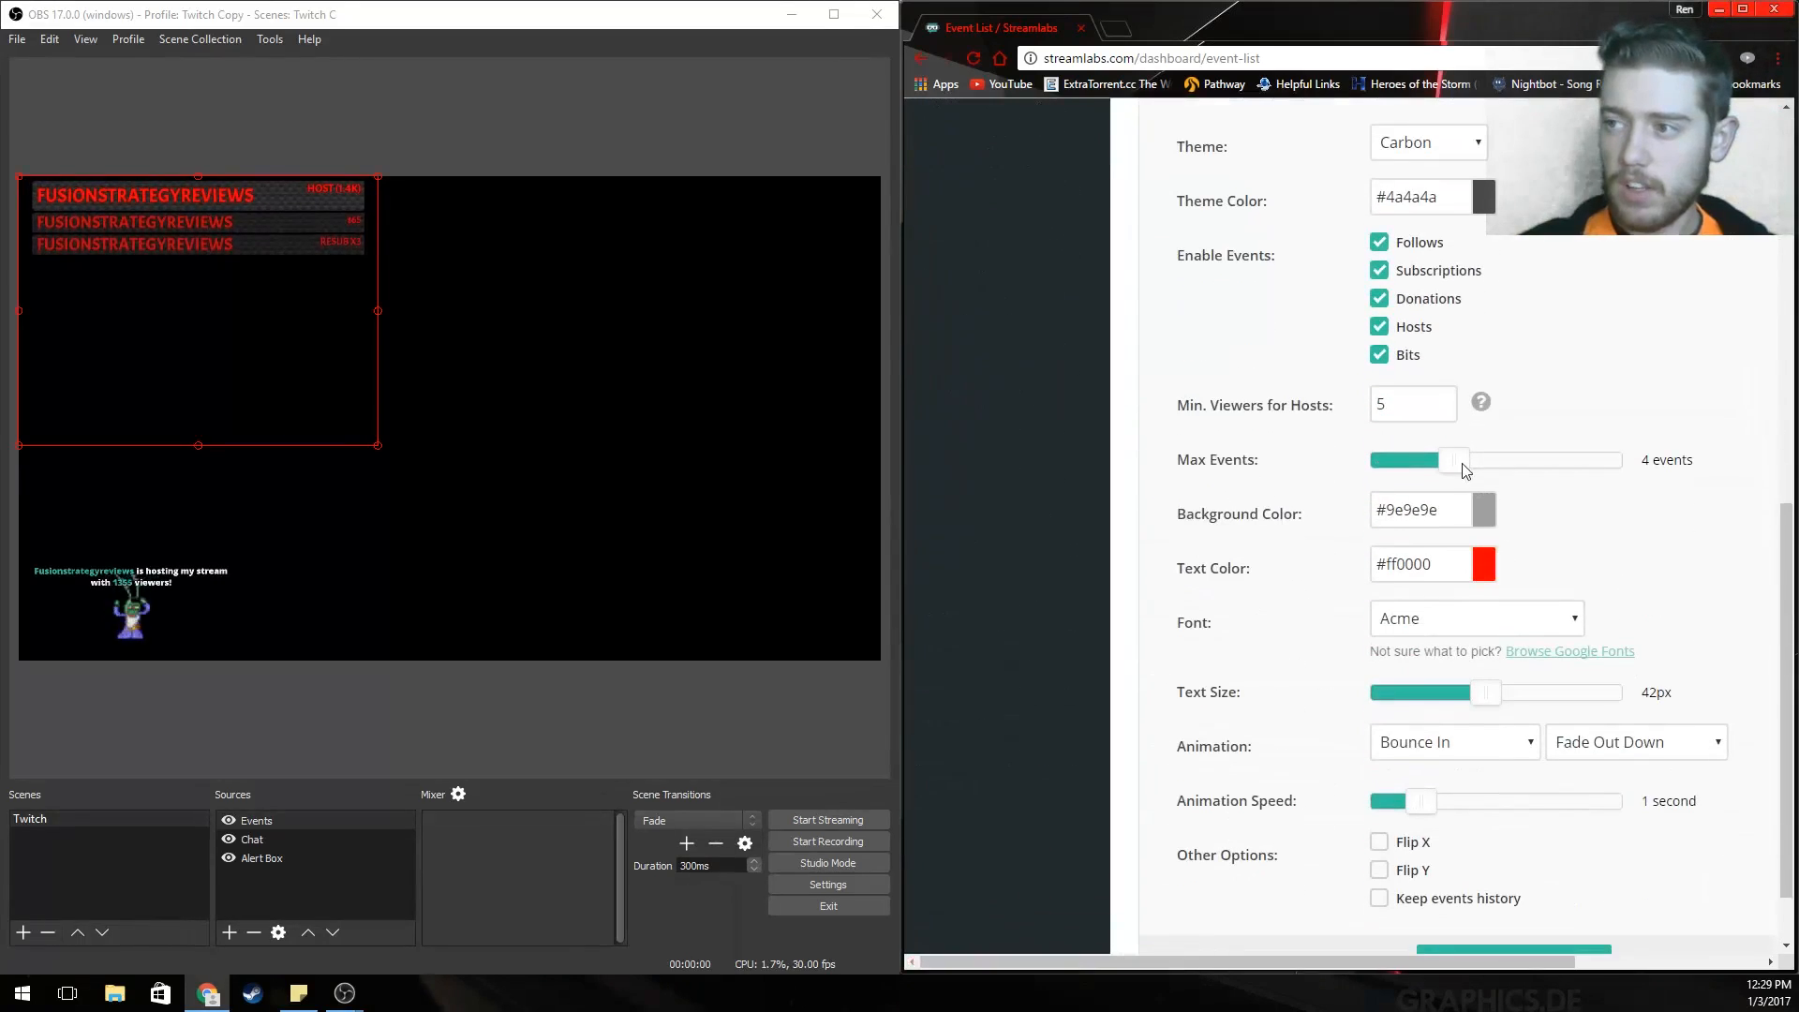
mouse_move(1446, 469)
mouse_down()
mouse_move(1590, 466)
mouse_move(1358, 466)
mouse_move(1428, 466)
mouse_up()
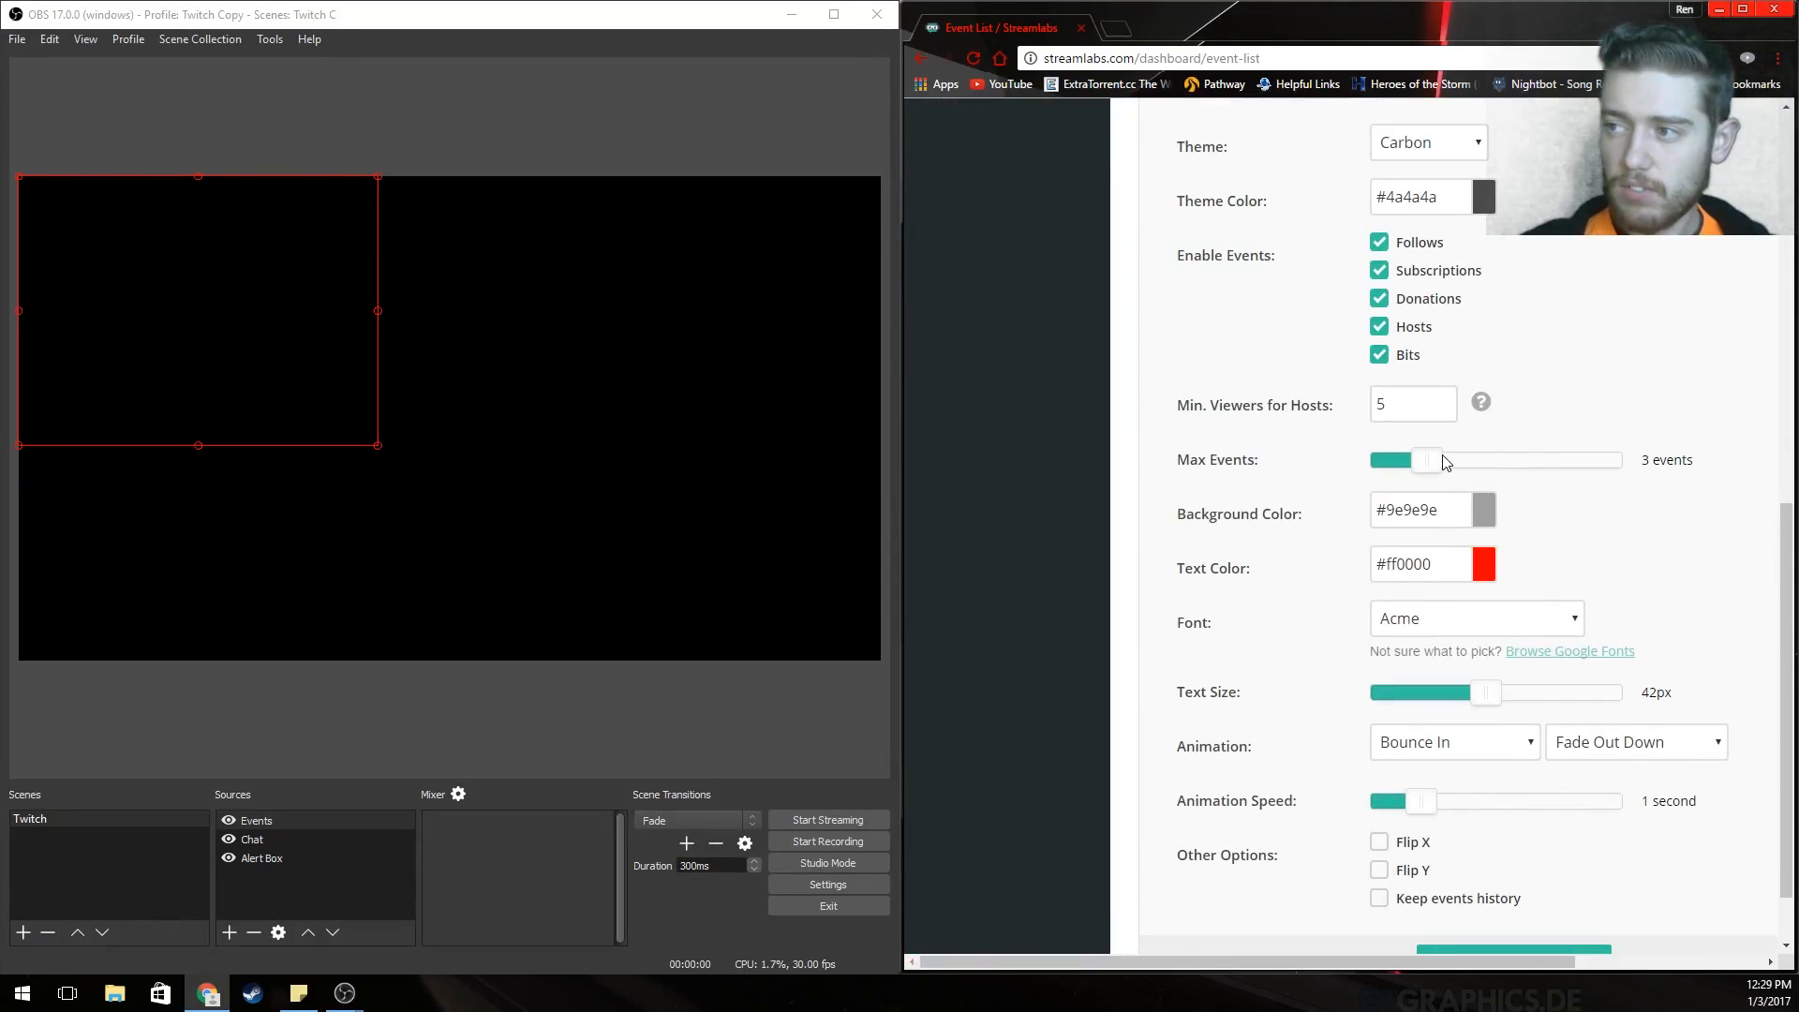
scroll(1560, 497, up, 9)
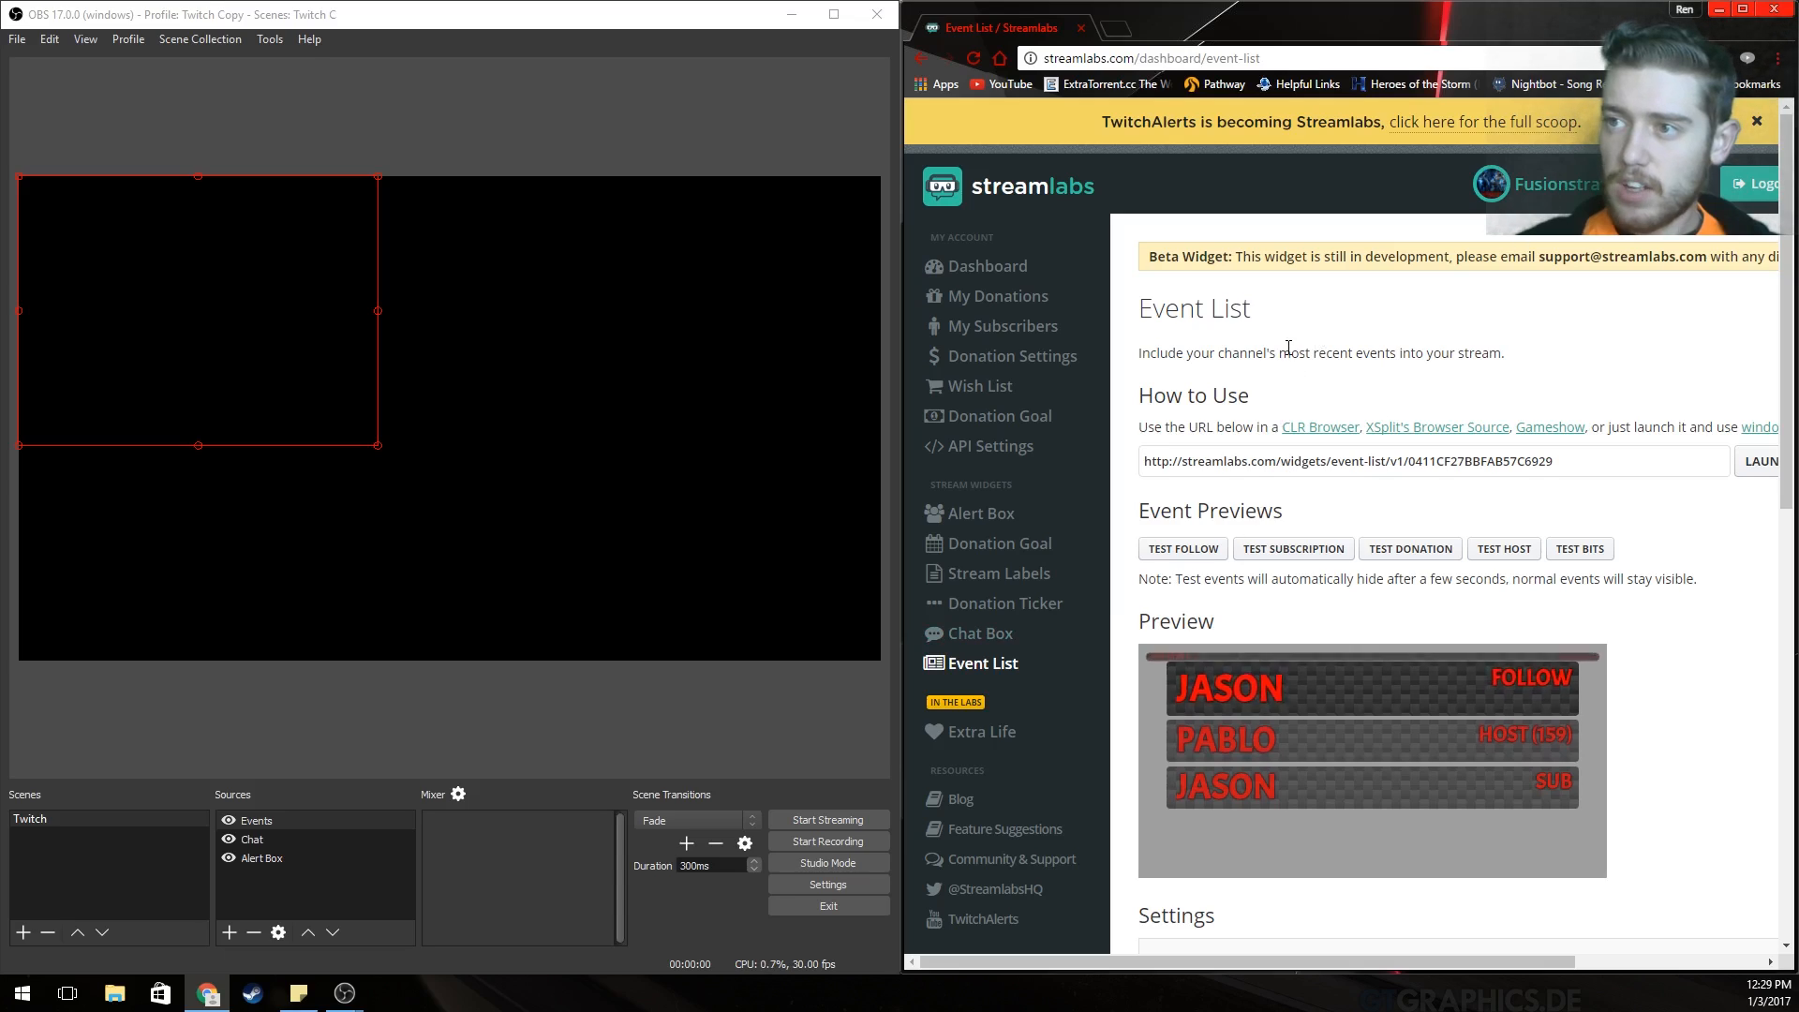
right_click(312, 879)
mouse_move(370, 885)
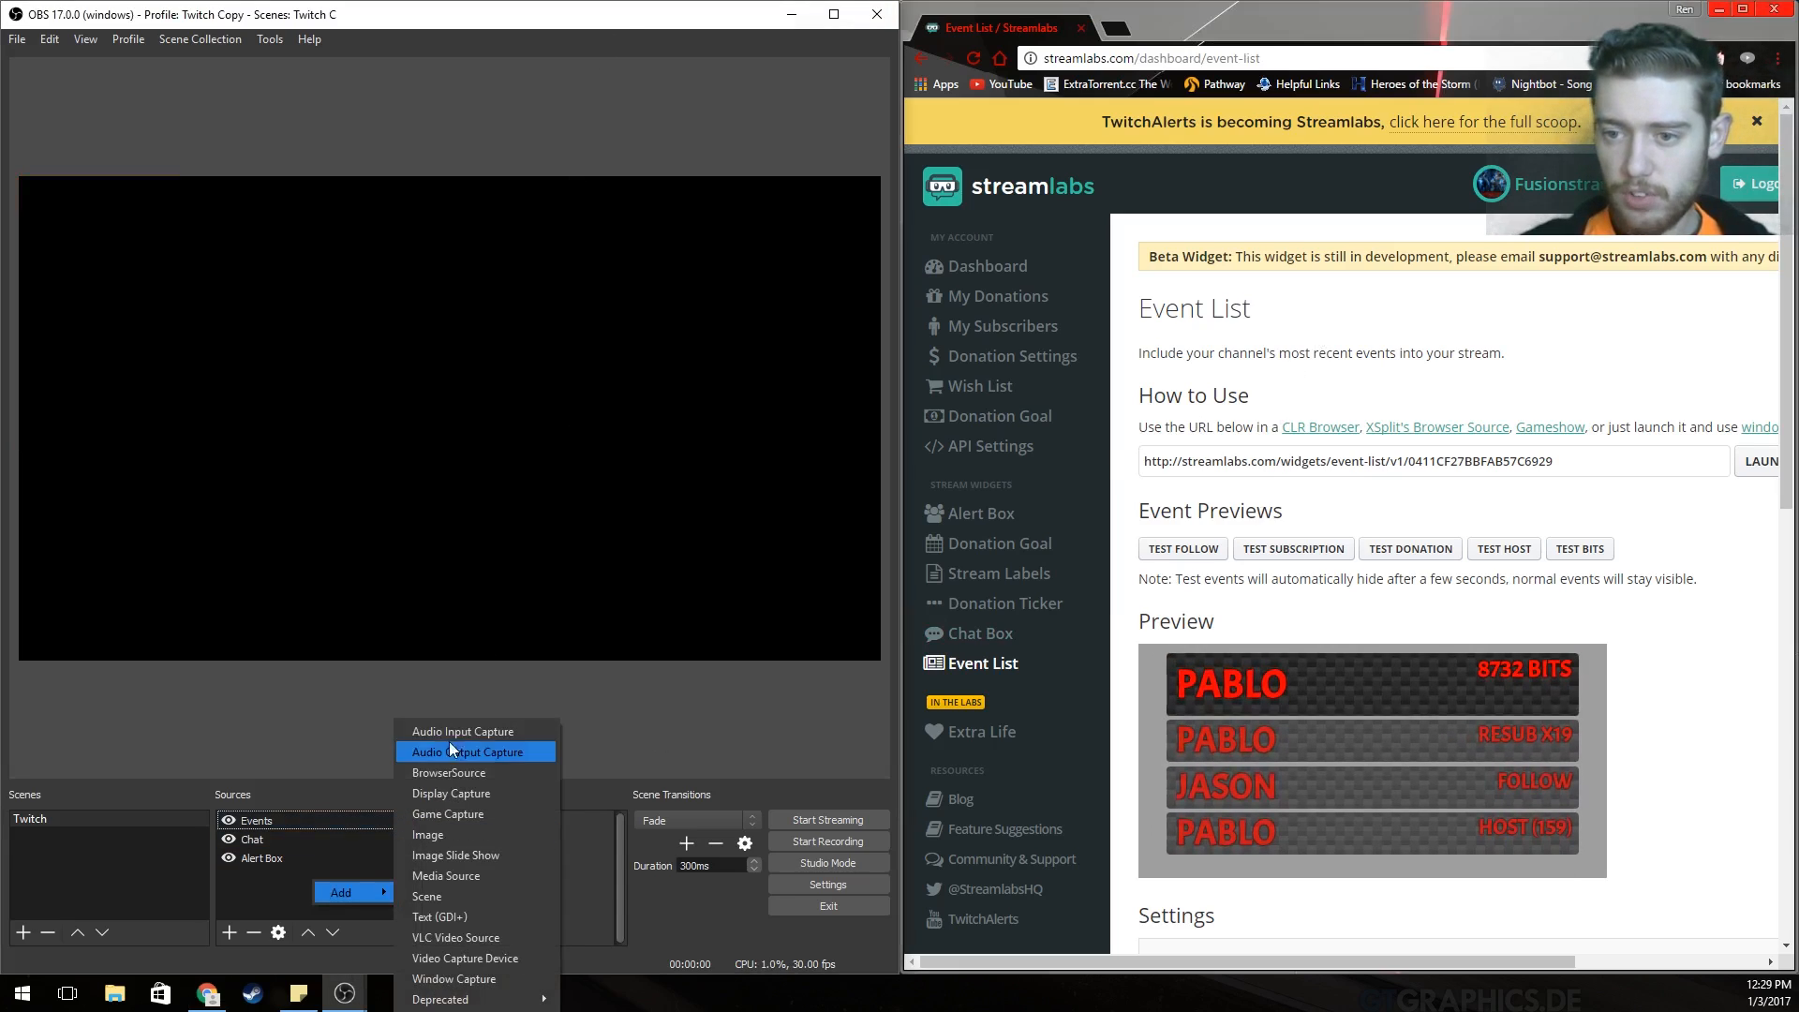
click(470, 789)
click(506, 628)
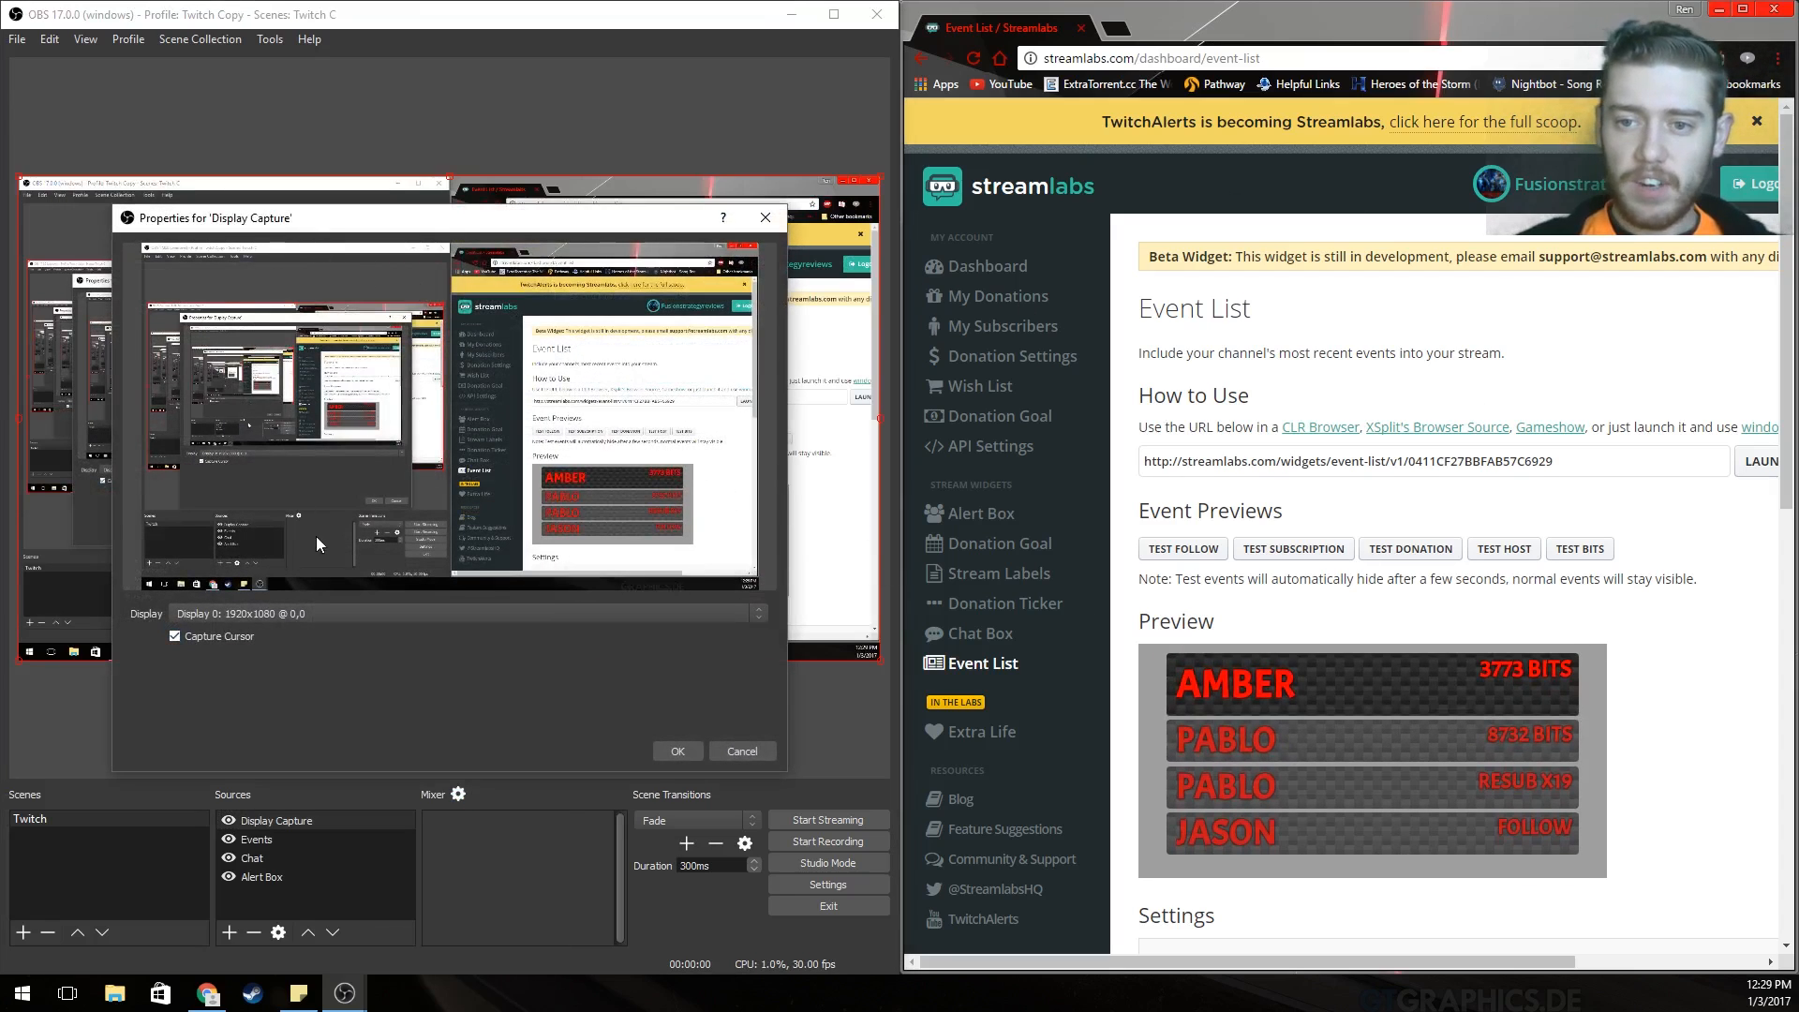
click(680, 749)
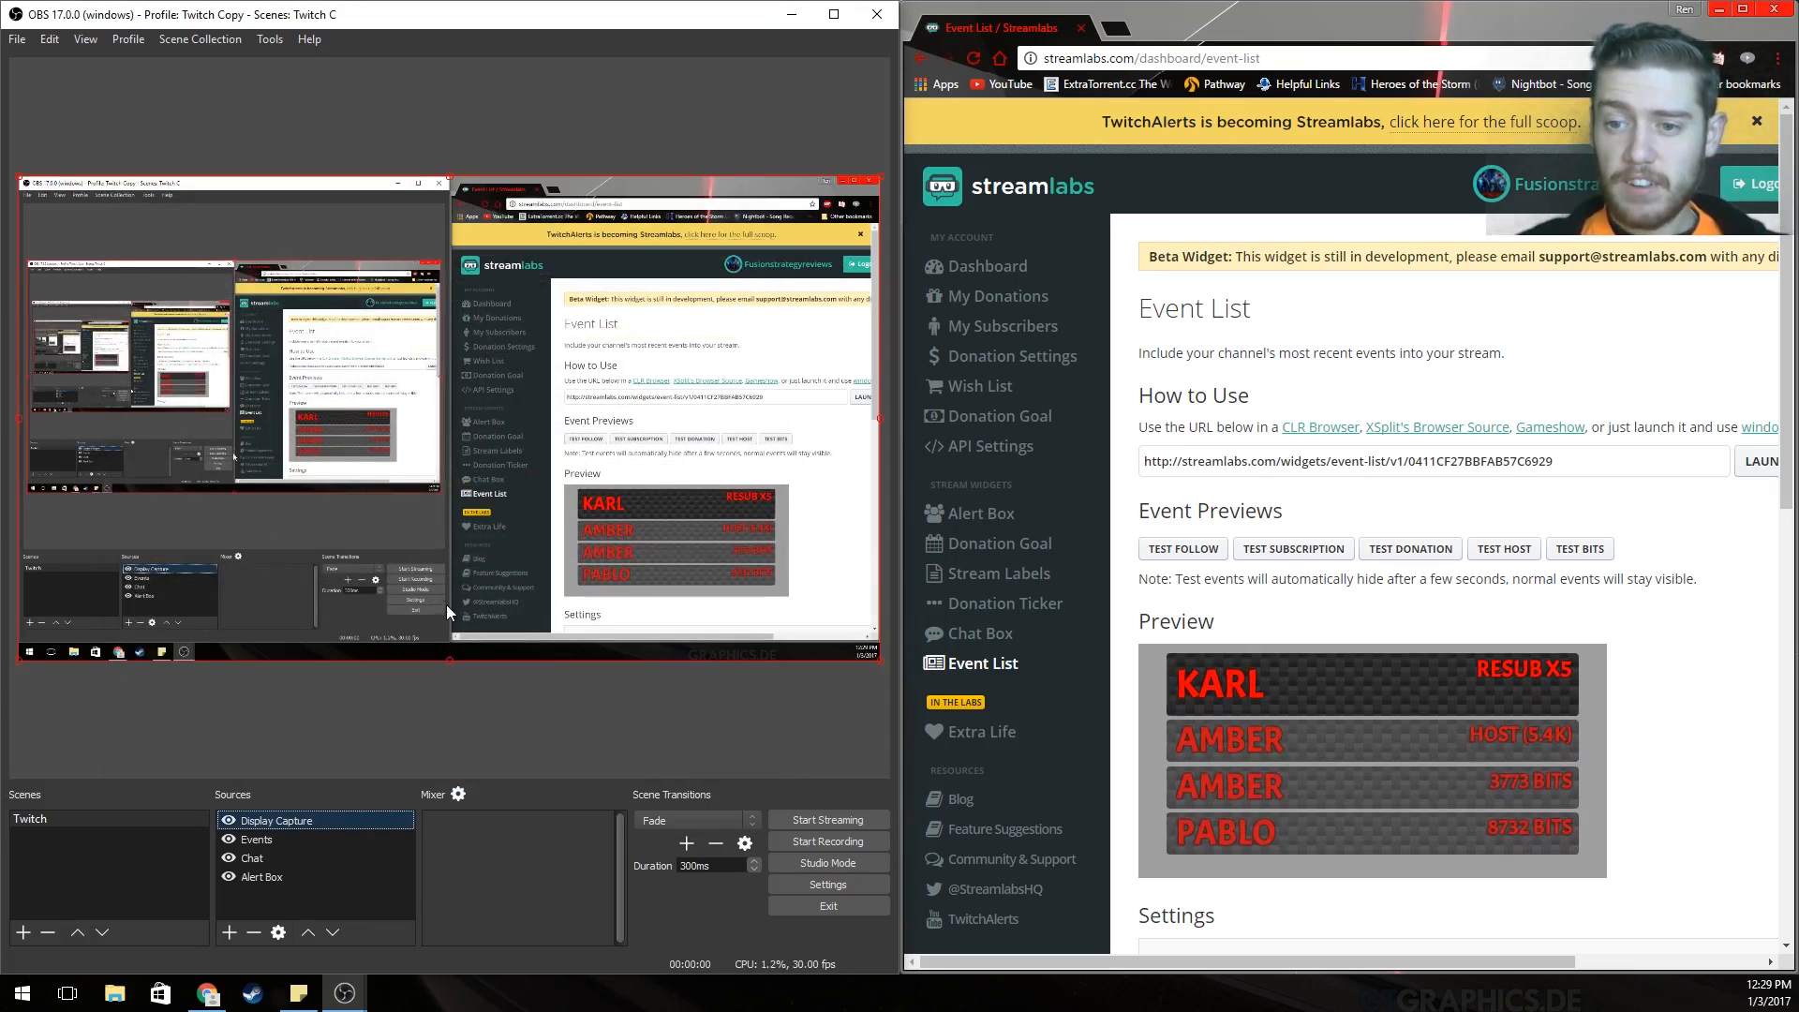
click(1206, 560)
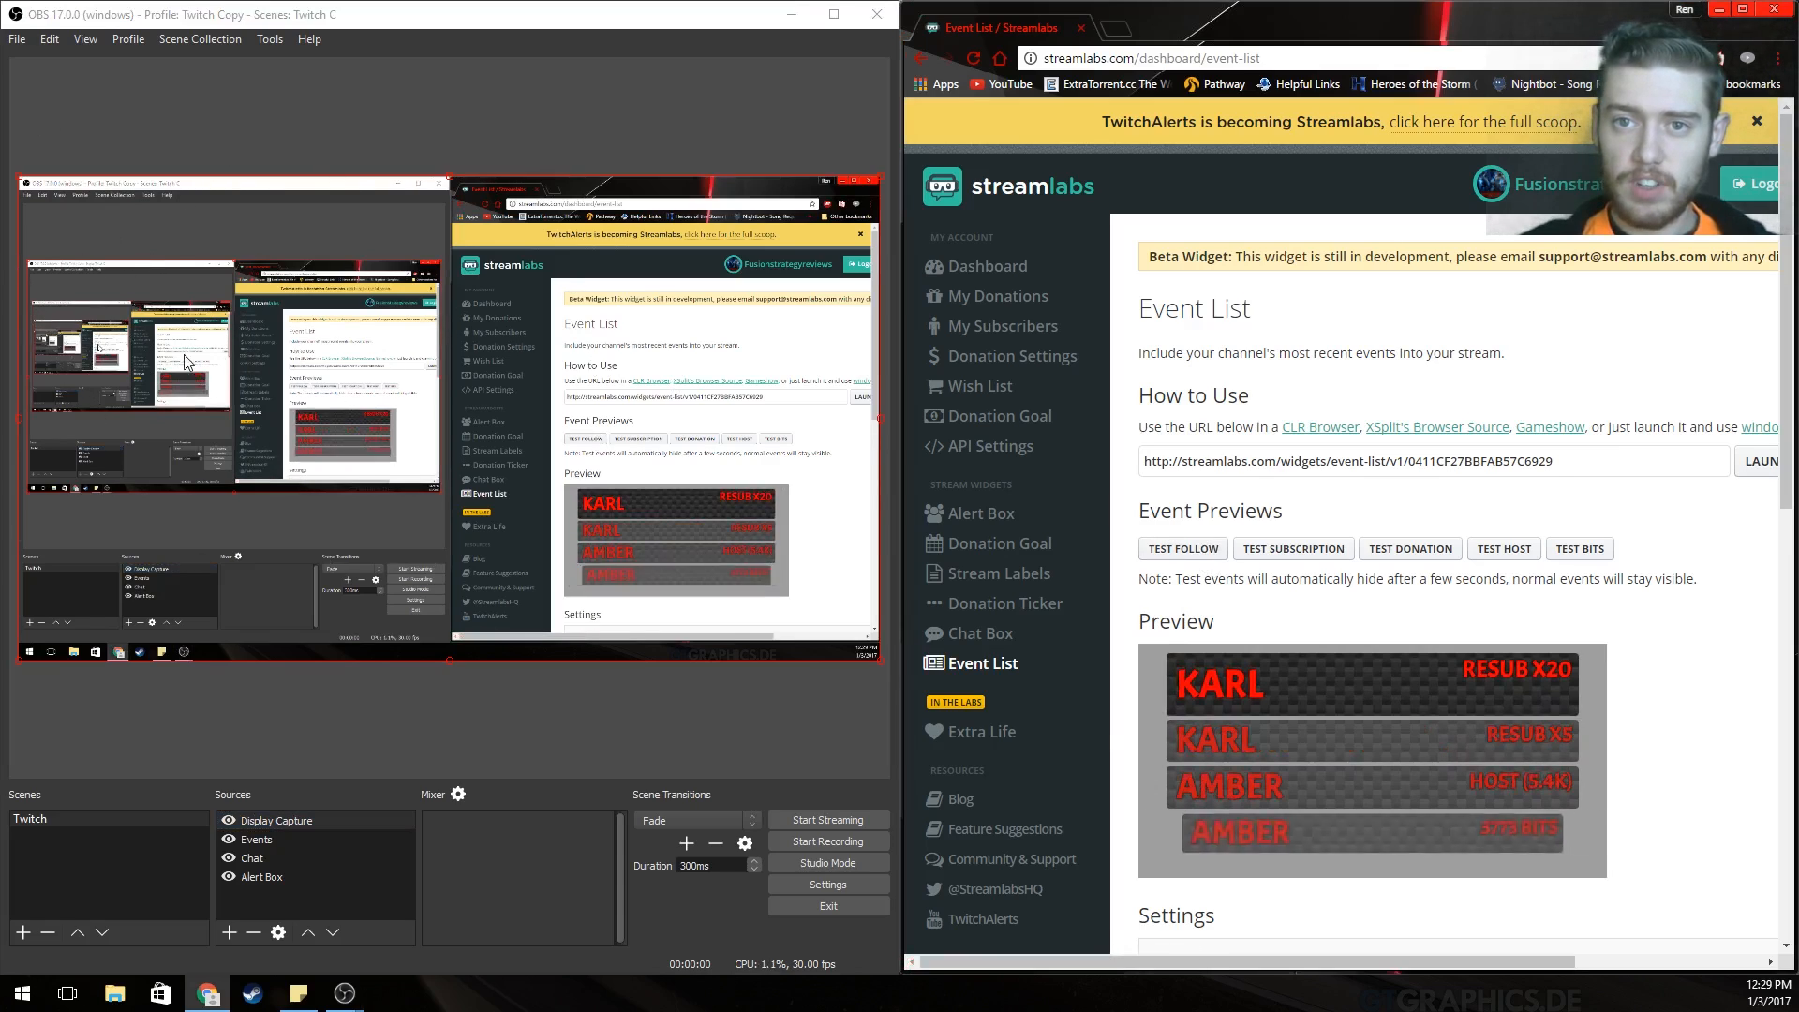
click(277, 820)
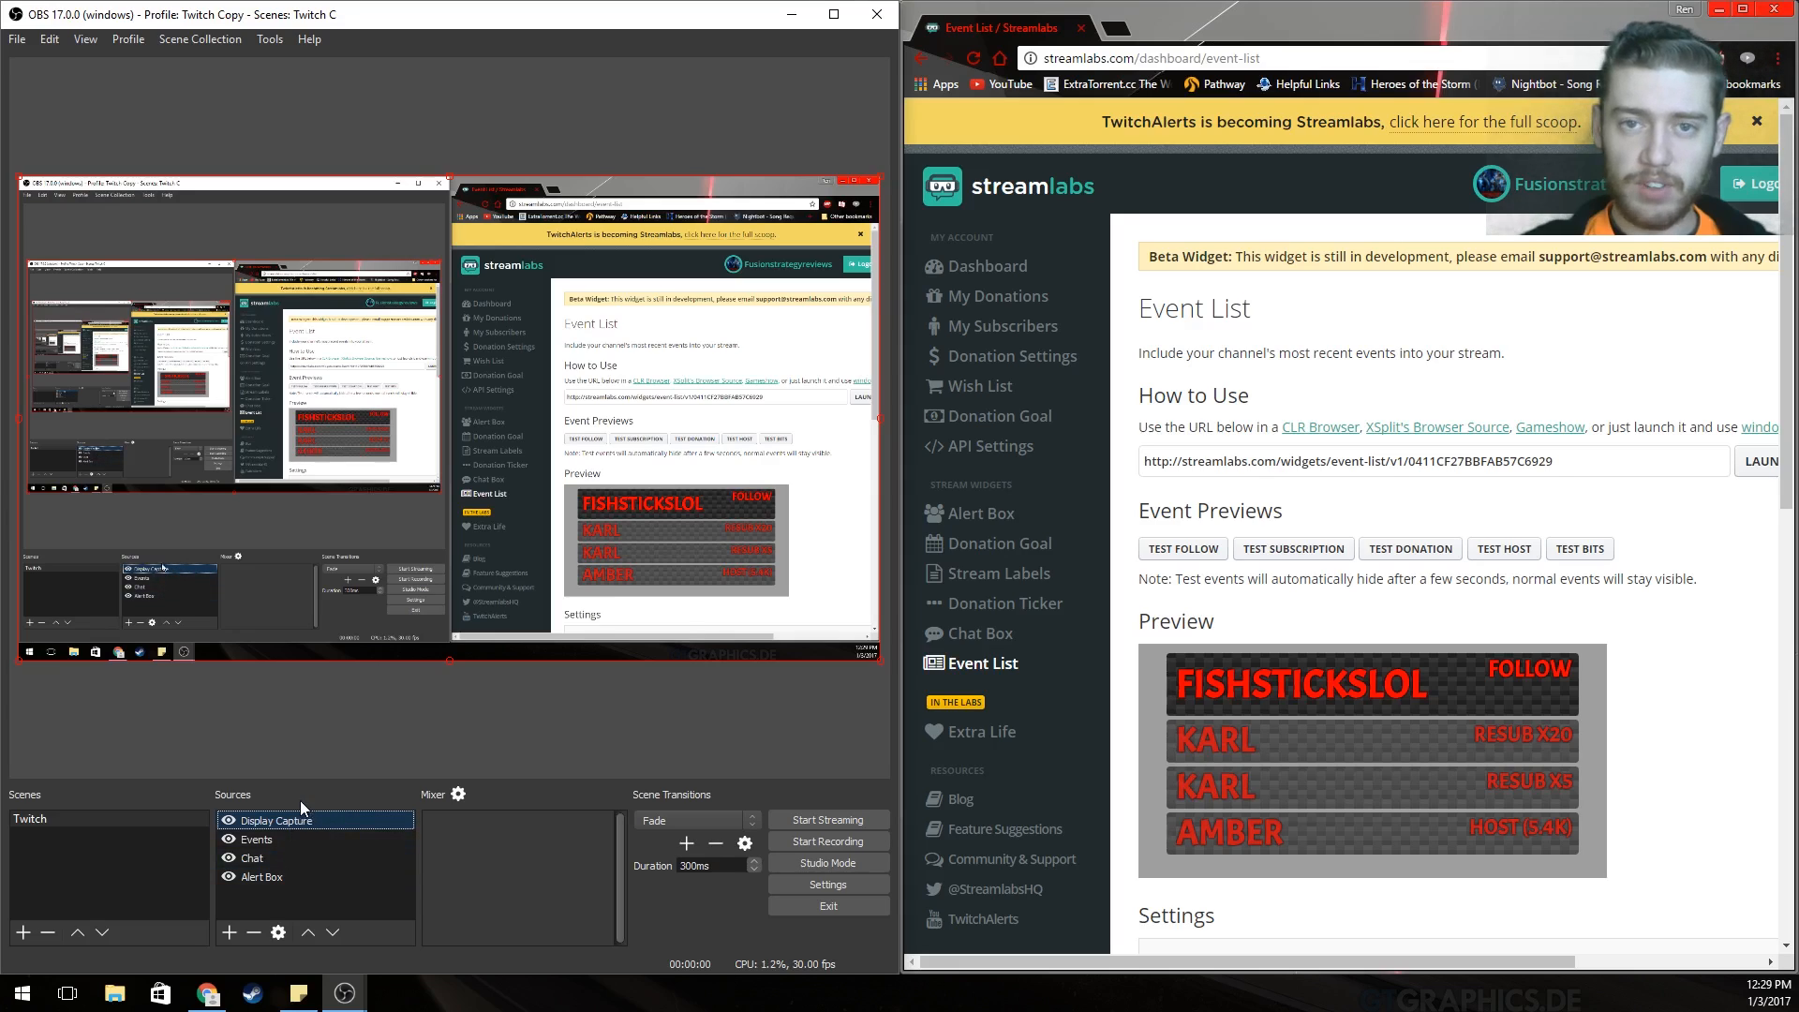
drag(300, 814, 300, 871)
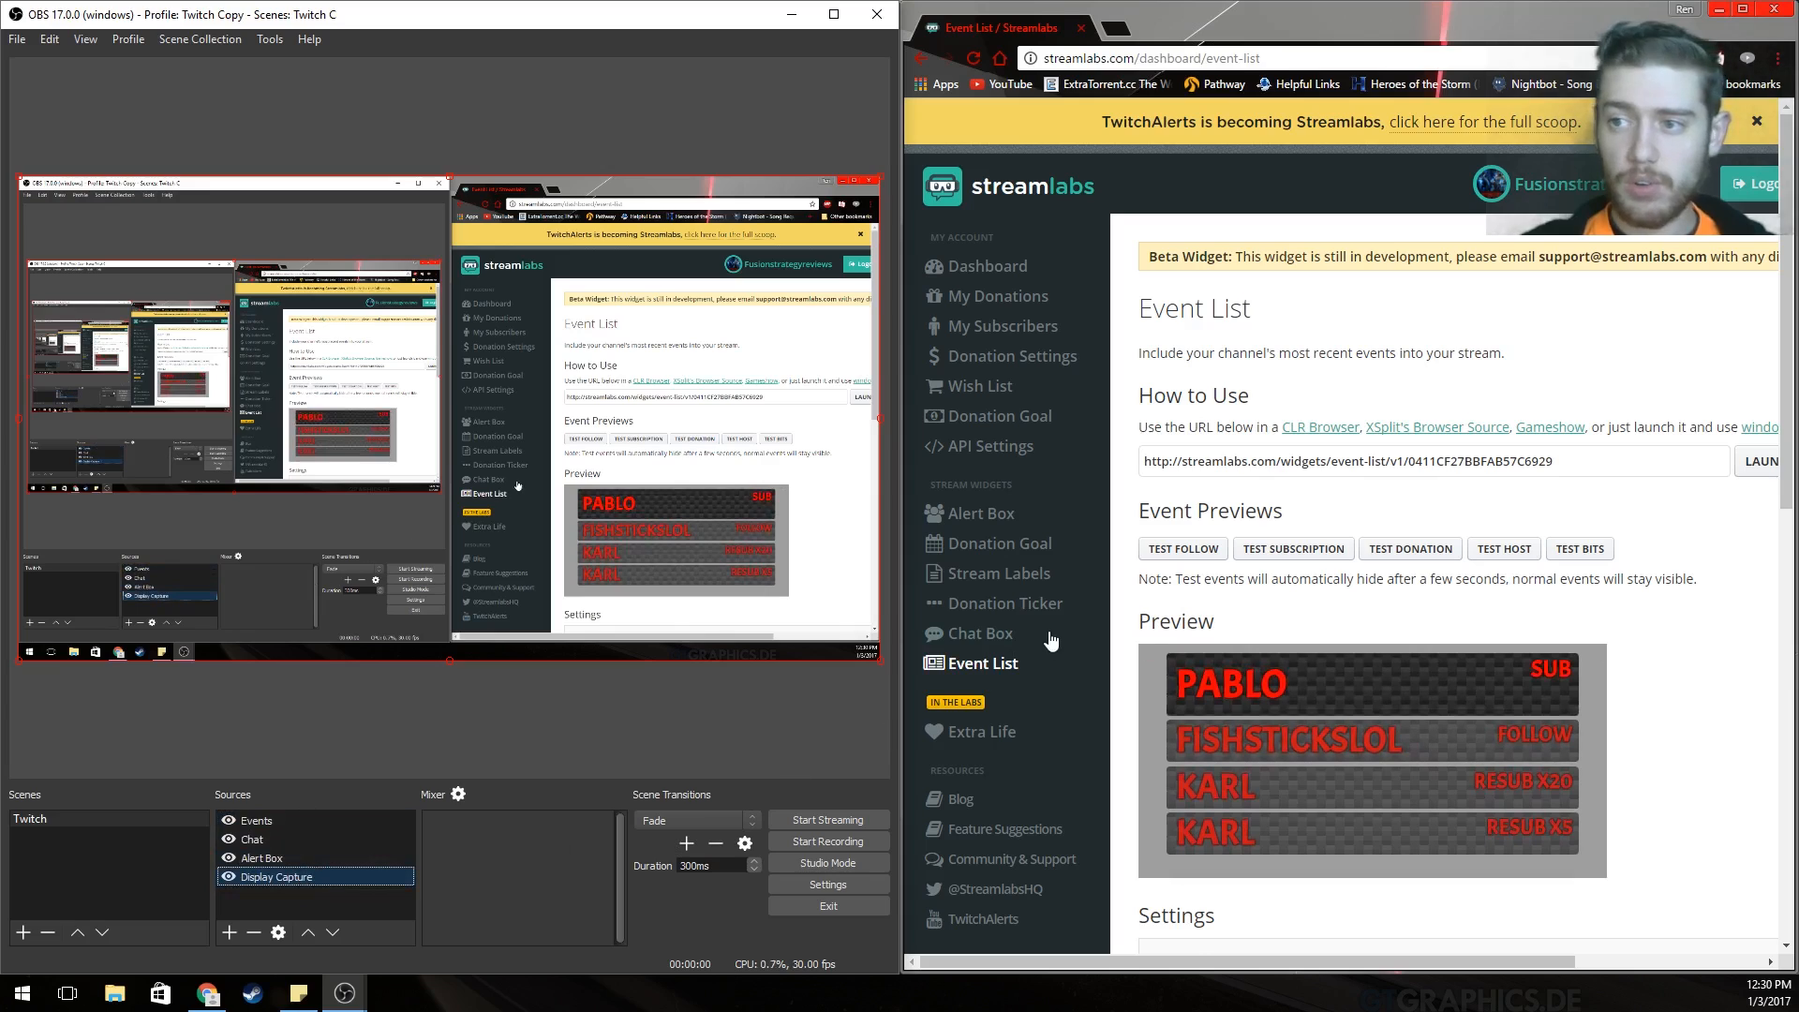
click(1185, 549)
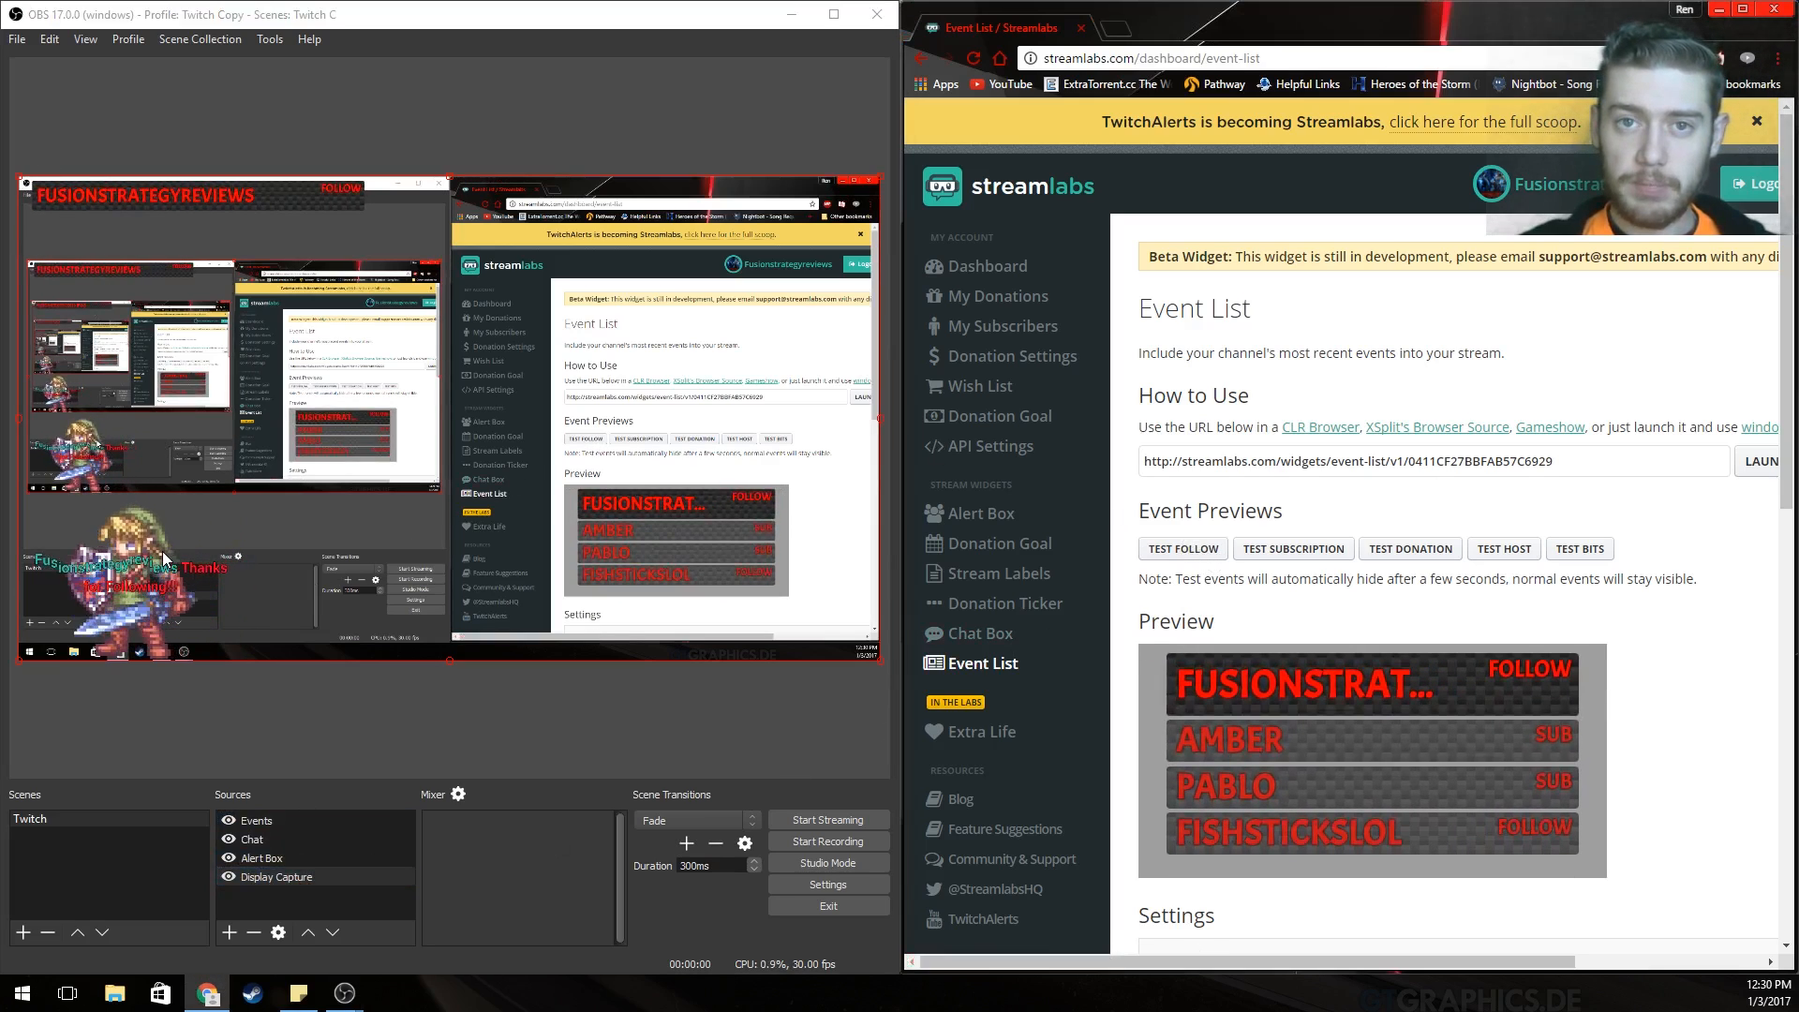
click(301, 881)
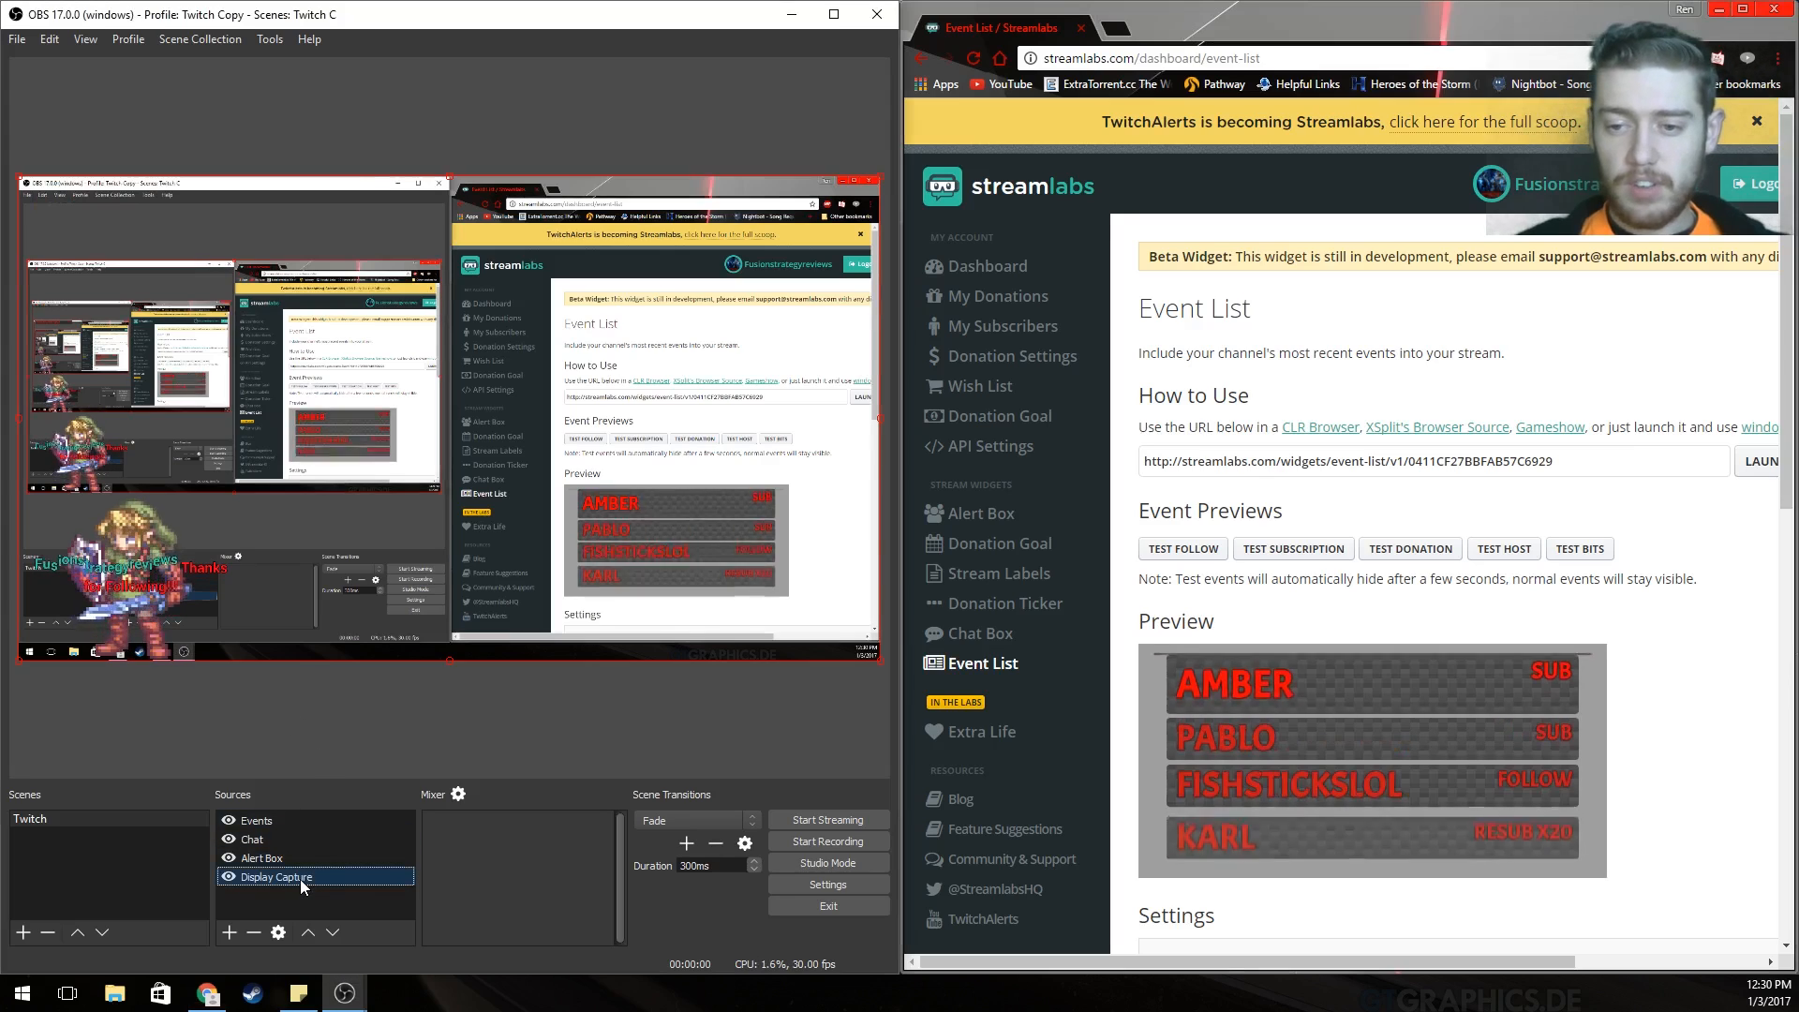
click(250, 934)
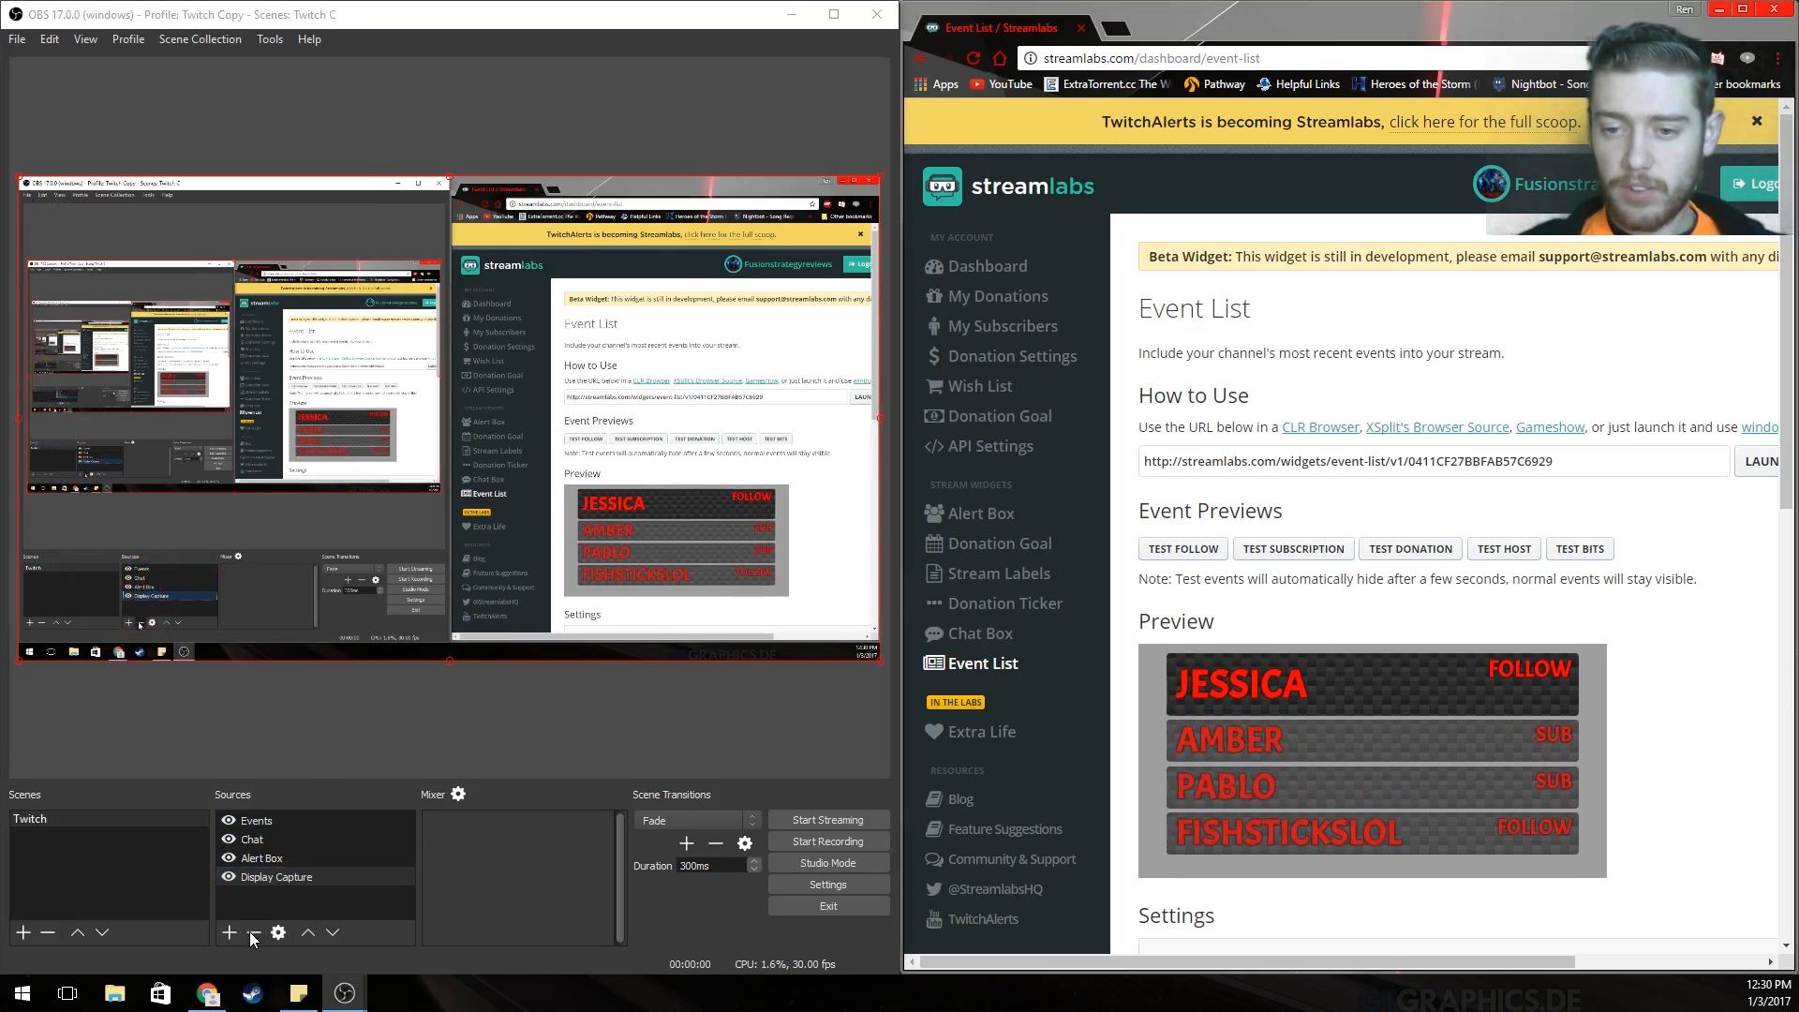
click(518, 526)
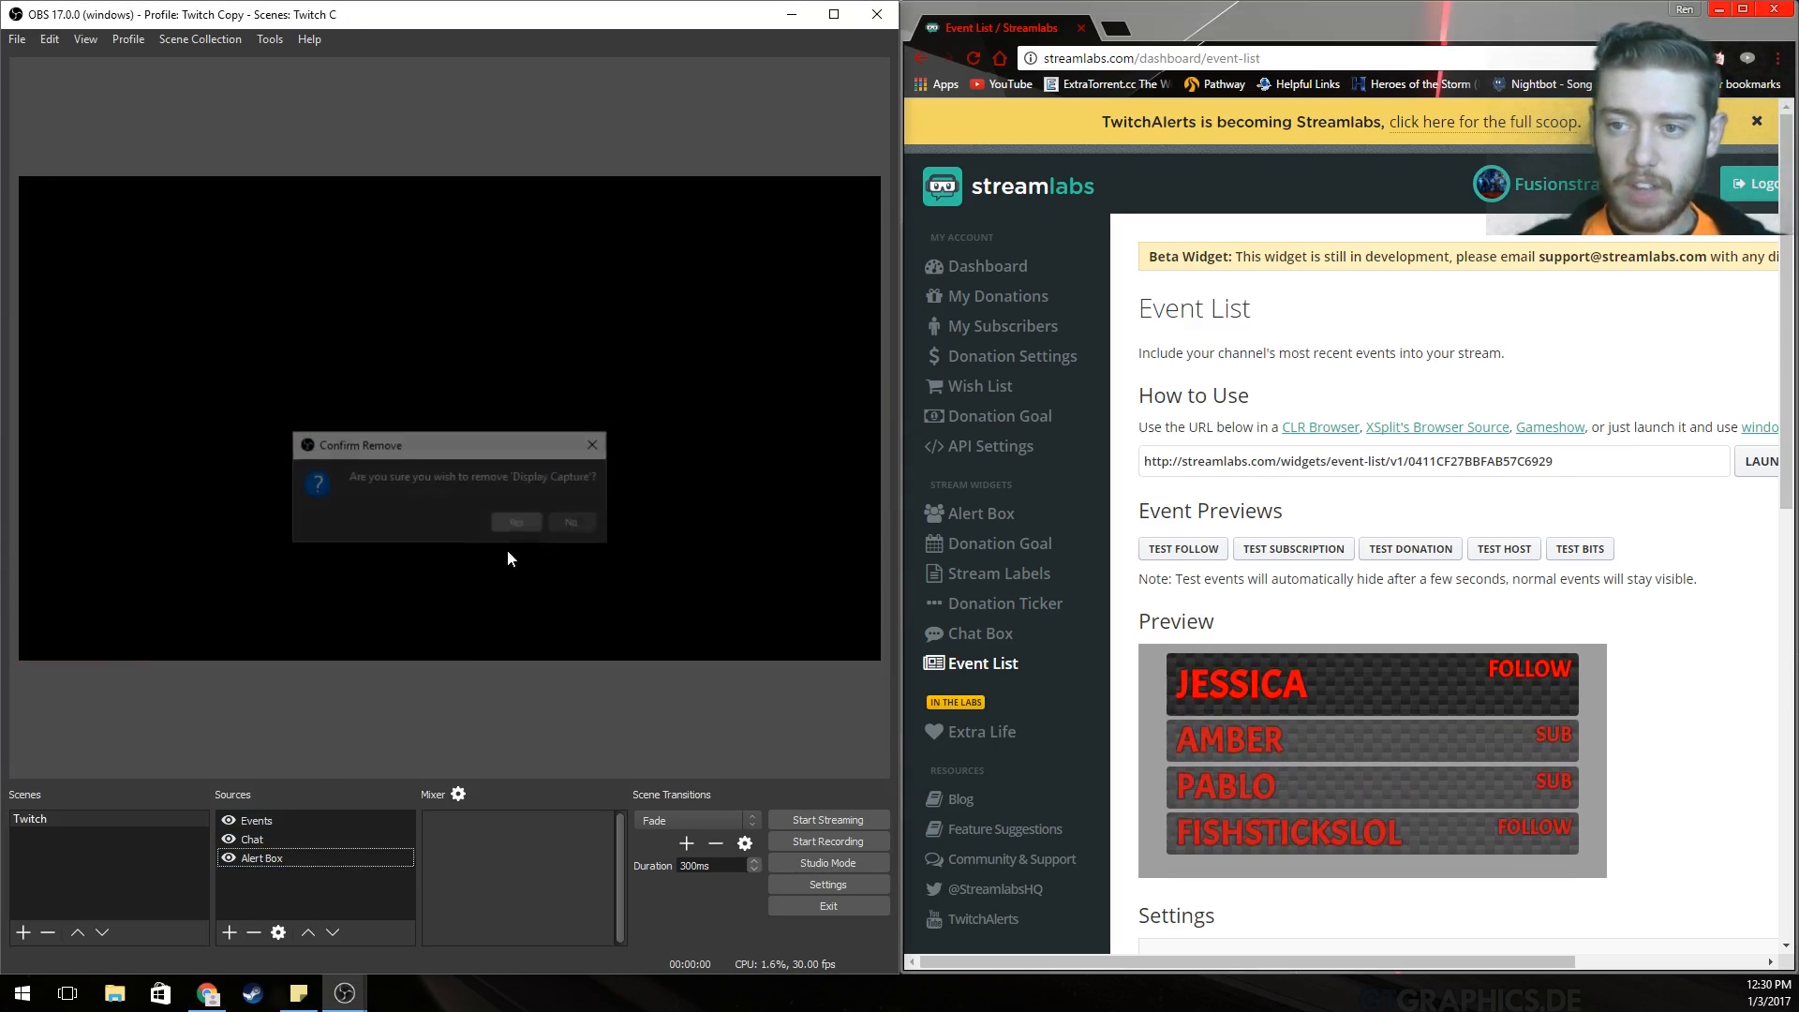
Add a default Game Capture source below Events, Chat and Alert Box, then fire a test follow.
right_click(278, 882)
mouse_move(314, 897)
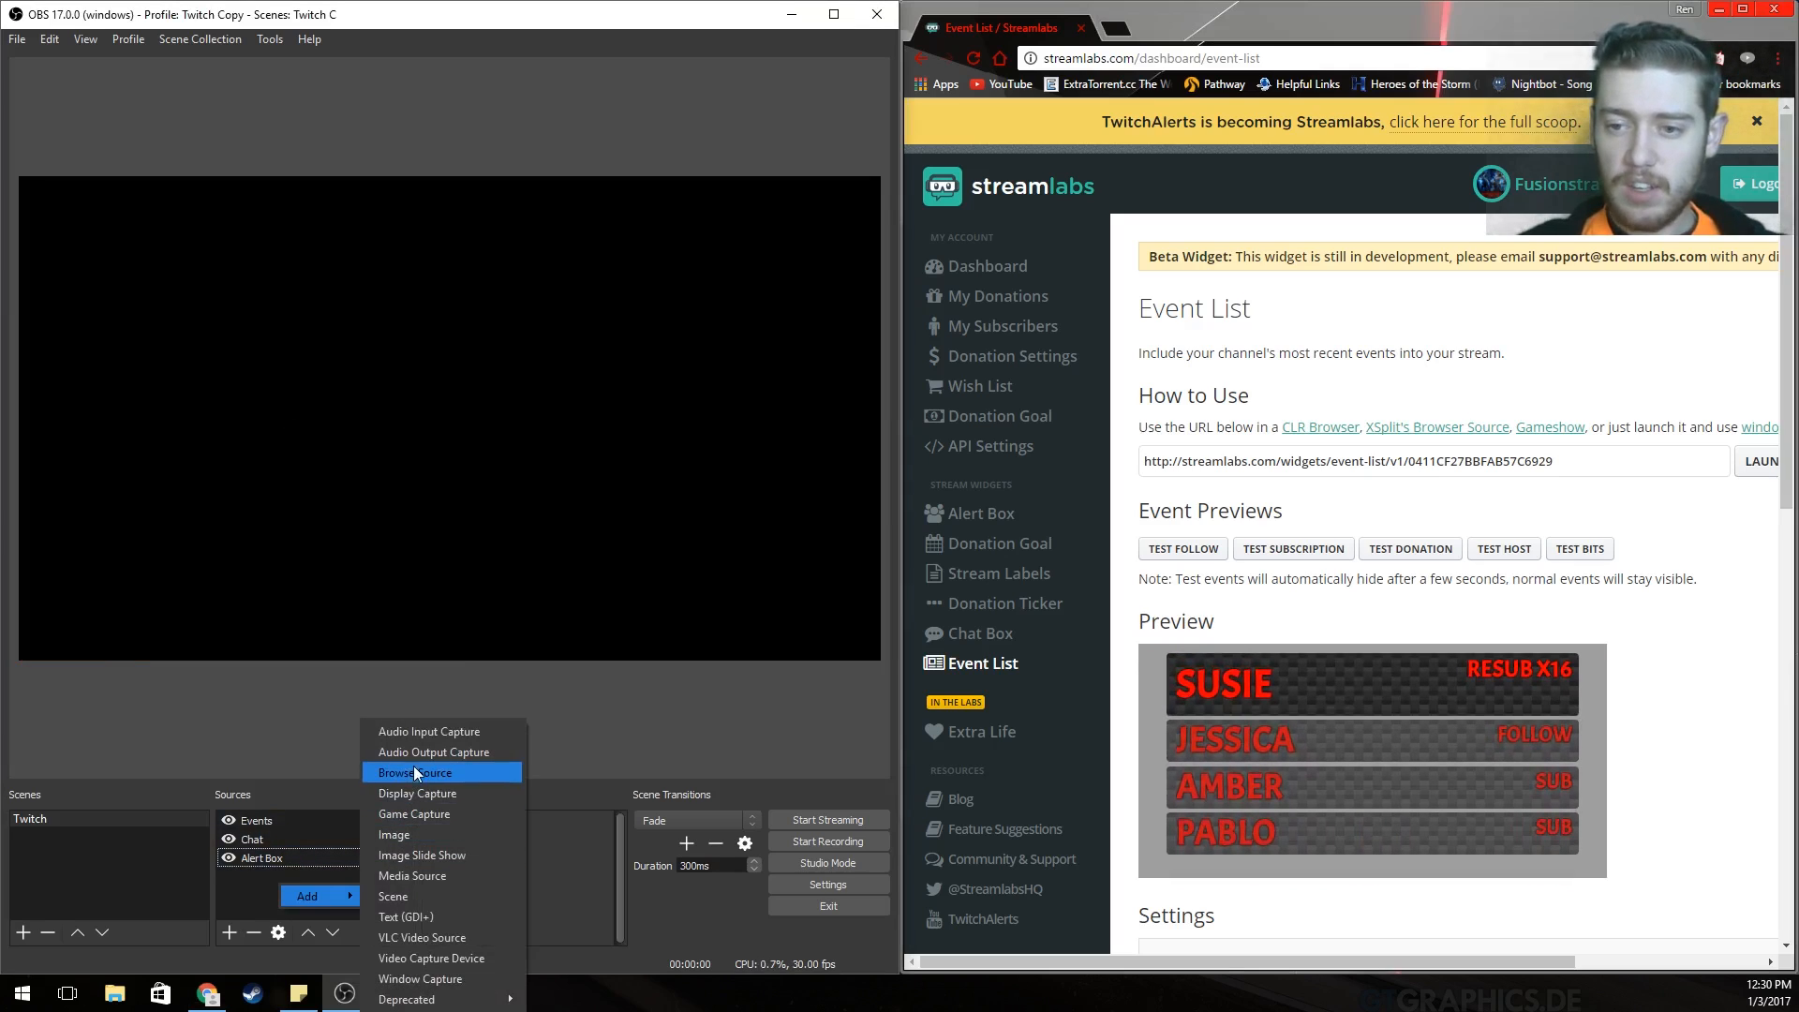
click(431, 817)
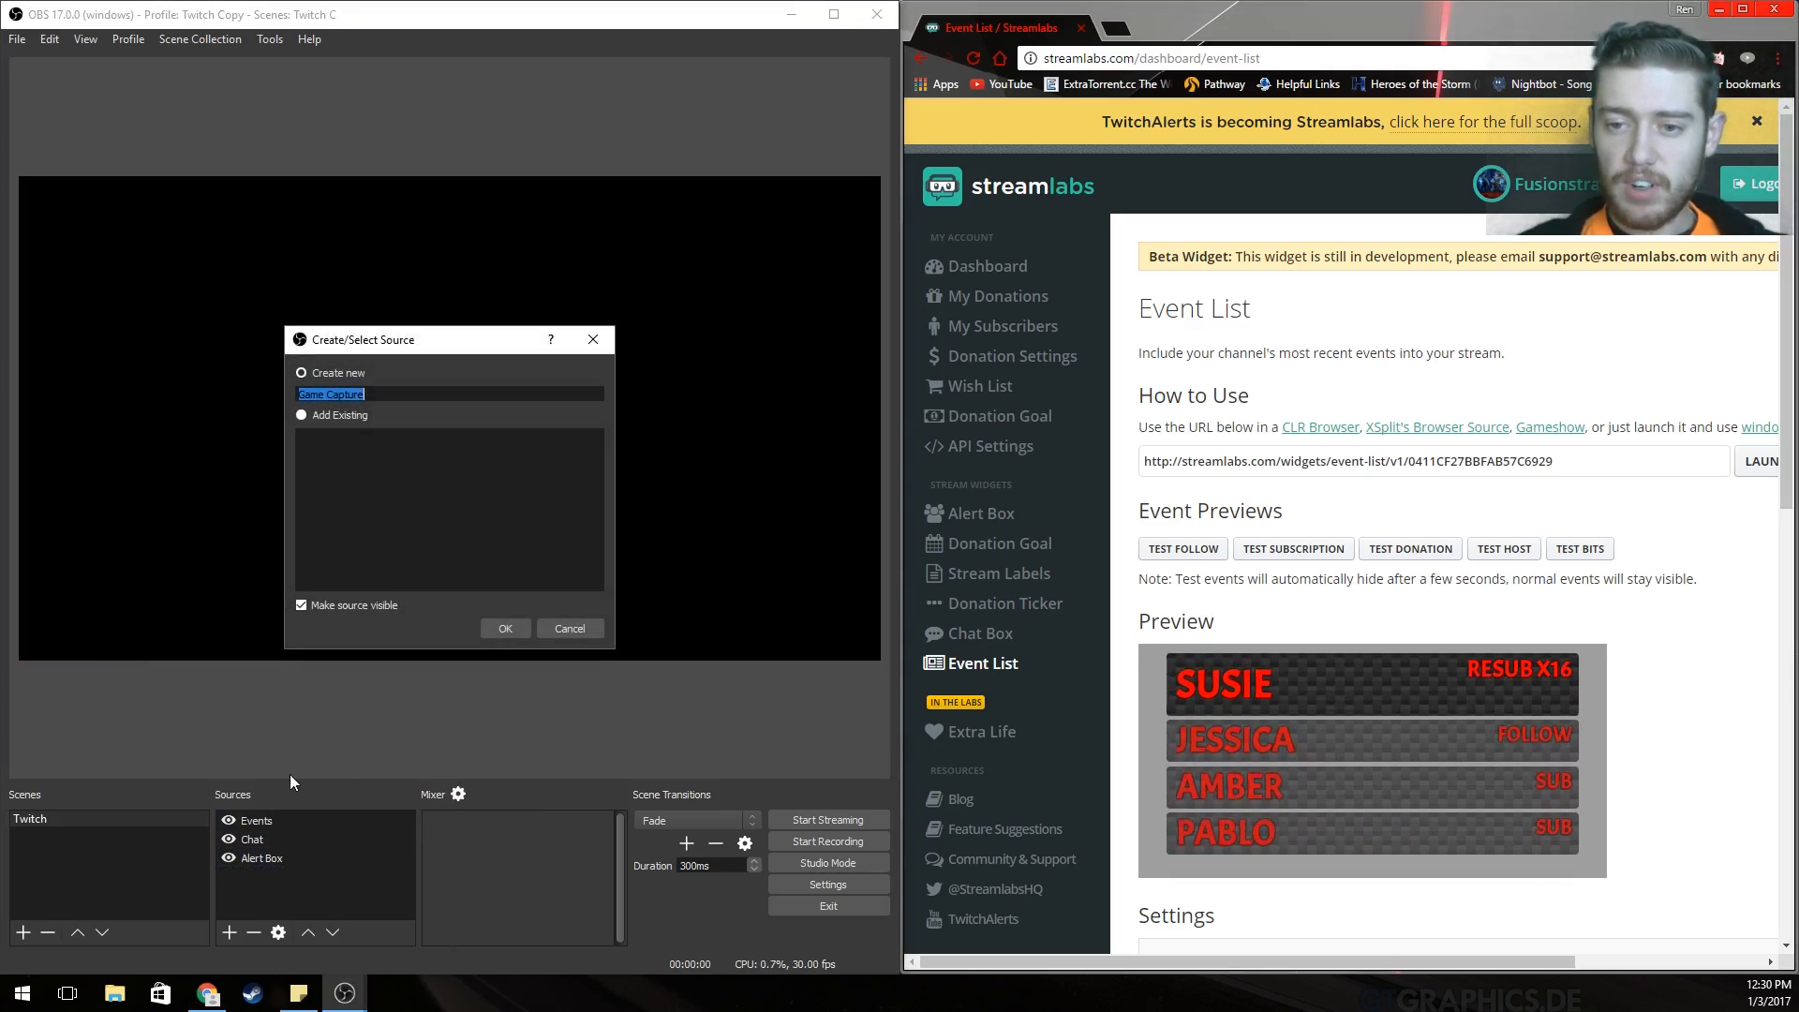
click(500, 622)
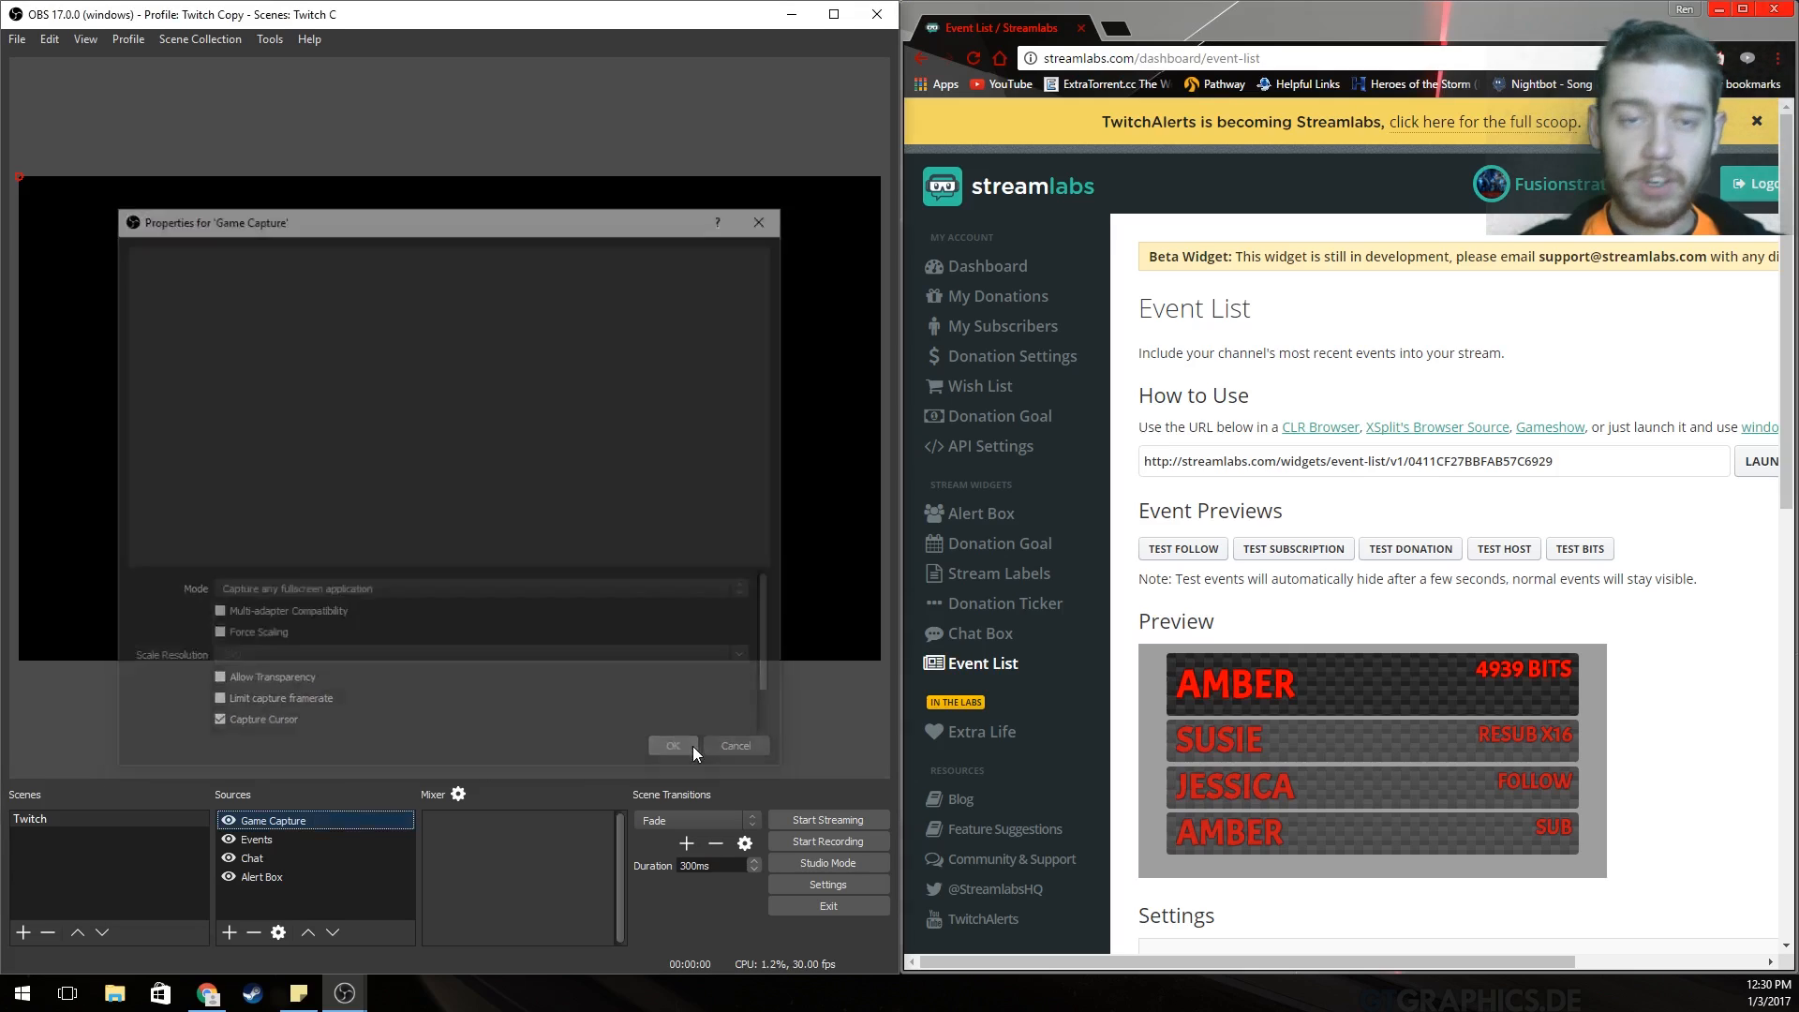
click(693, 746)
drag(317, 816, 318, 880)
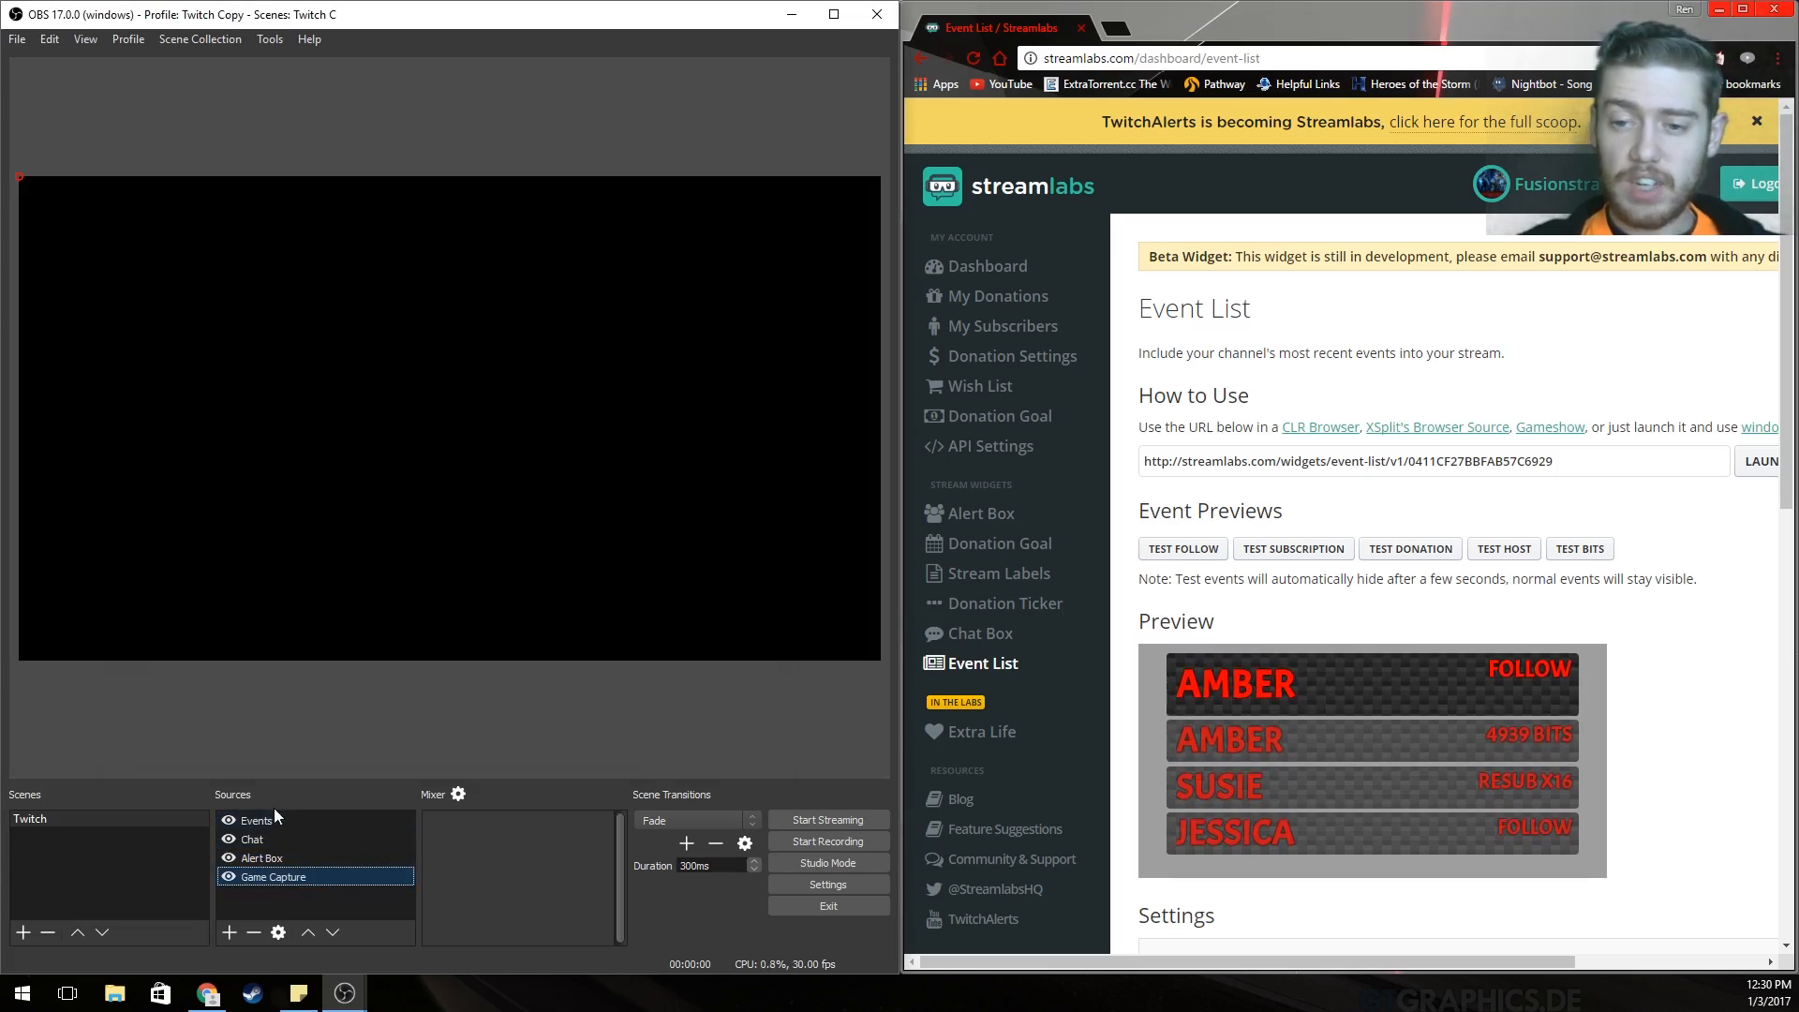
click(1188, 551)
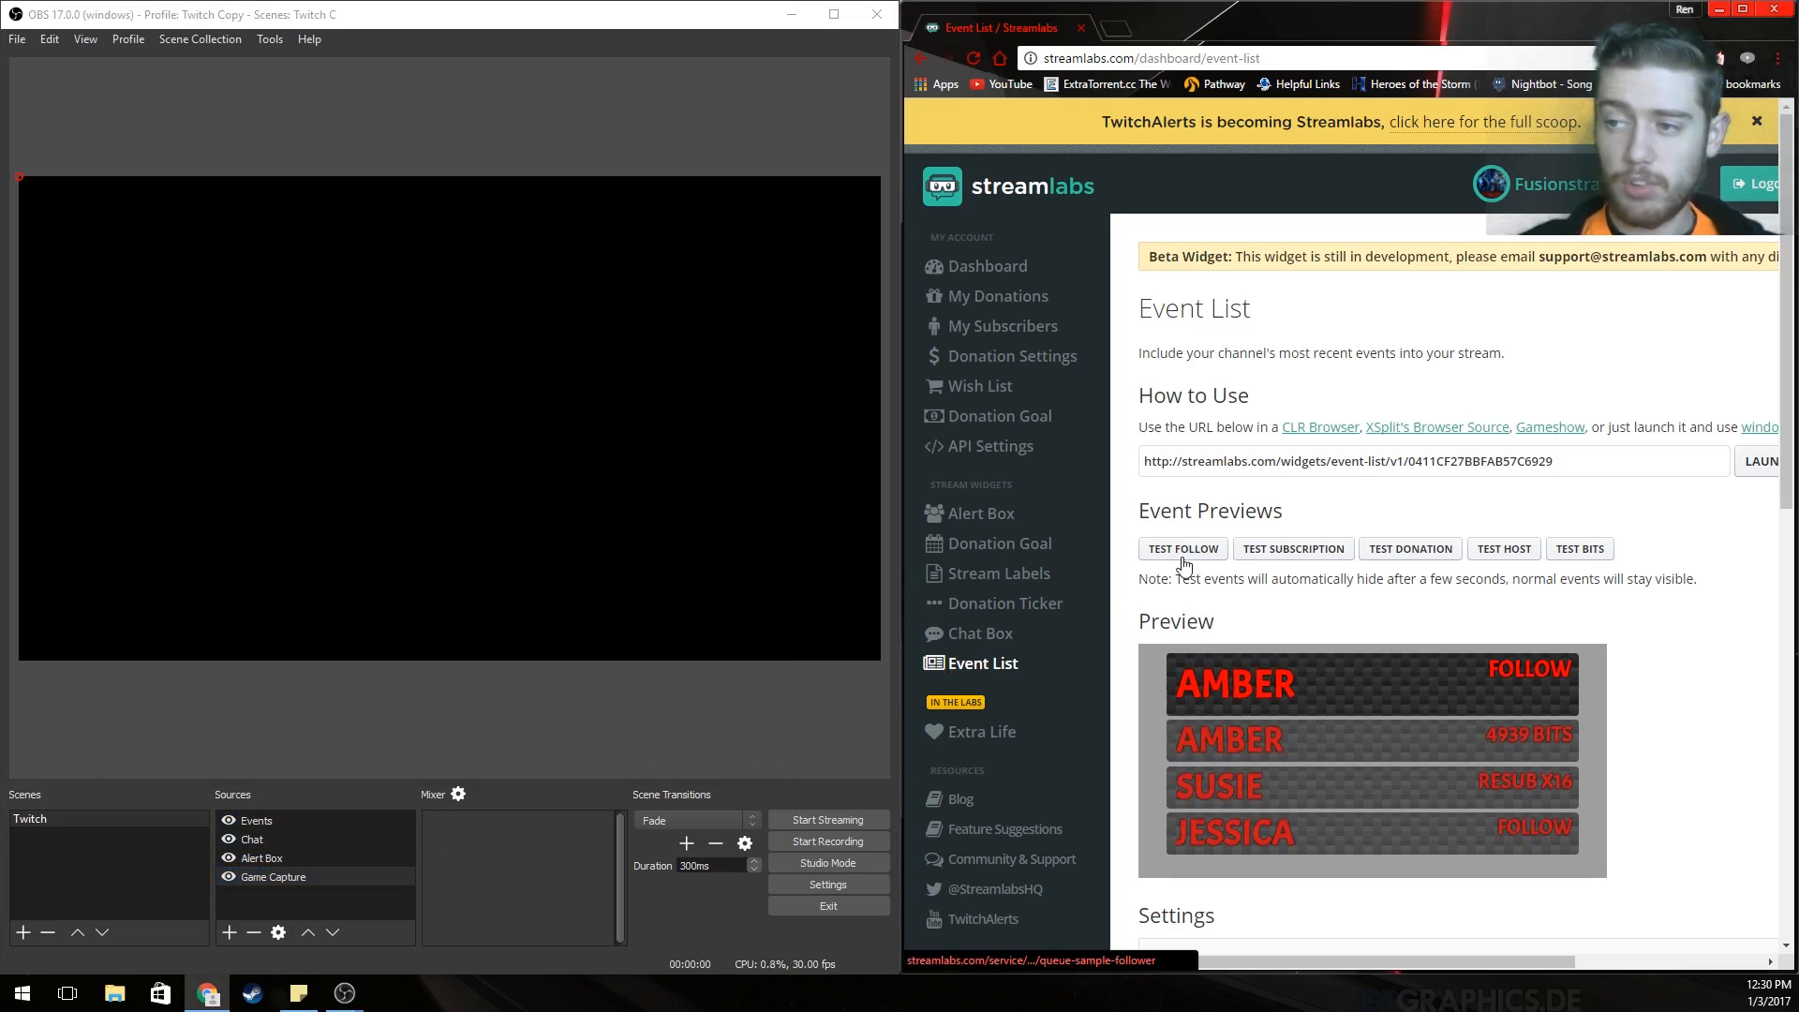